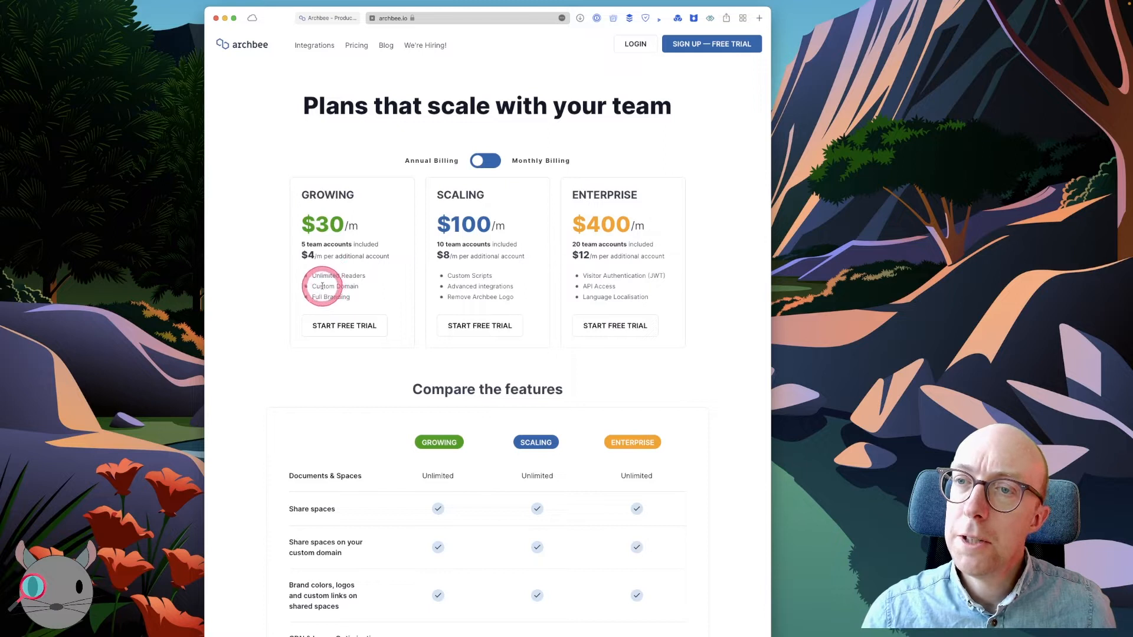
Review the feature comparison table for the Growing, Scaling and Enterprise plans on the Archbee pricing page
{"action": "scroll", "coordinate": [451, 317], "scroll_direction": "down", "scroll_amount": 3}
{"action": "scroll", "coordinate": [451, 318], "scroll_direction": "down", "scroll_amount": 5}
{"action": "scroll", "coordinate": [451, 317], "scroll_direction": "down", "scroll_amount": 4}
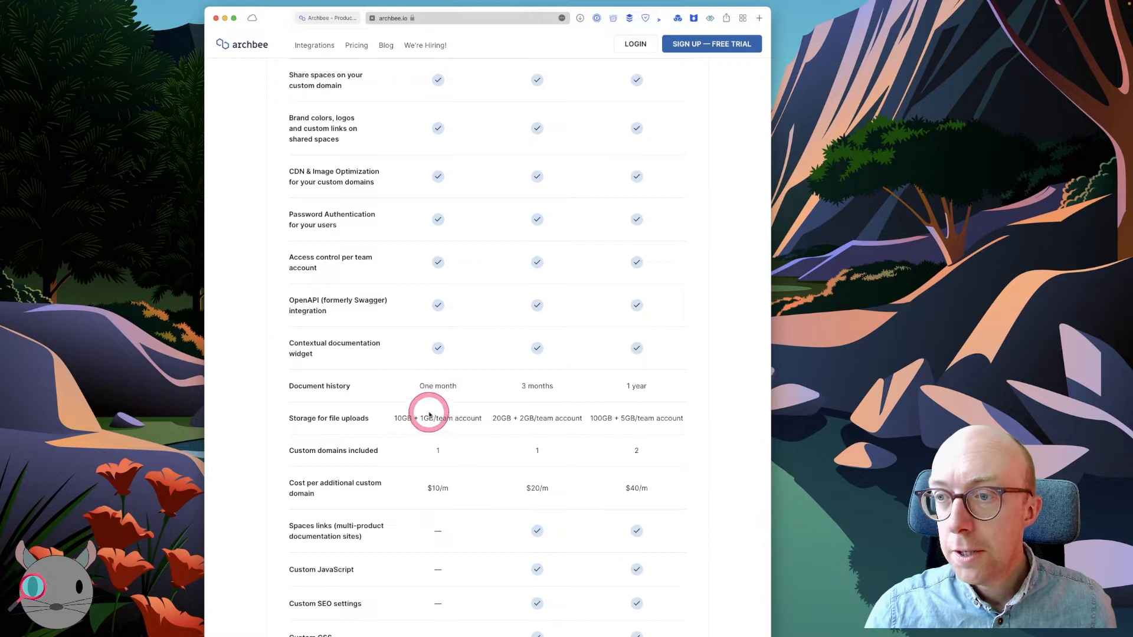
{"action": "scroll", "coordinate": [490, 418], "scroll_direction": "down", "scroll_amount": 2}
{"action": "scroll", "coordinate": [490, 418], "scroll_direction": "down", "scroll_amount": 5}
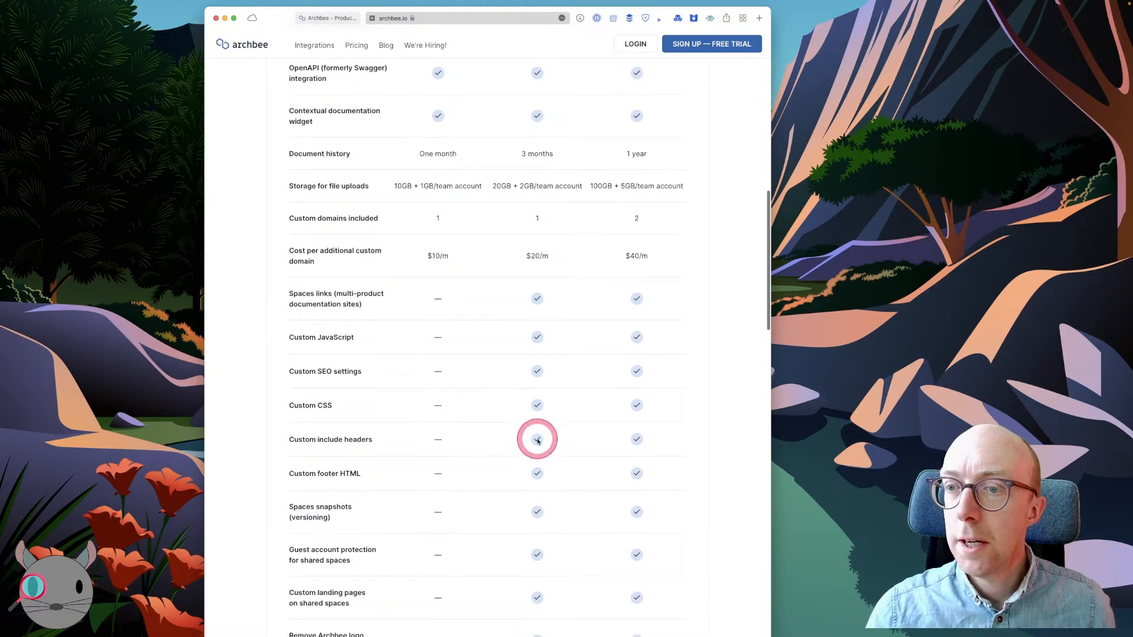
{"action": "scroll", "coordinate": [537, 438], "scroll_direction": "down", "scroll_amount": 9}
{"action": "scroll", "coordinate": [538, 442], "scroll_direction": "down", "scroll_amount": 10}
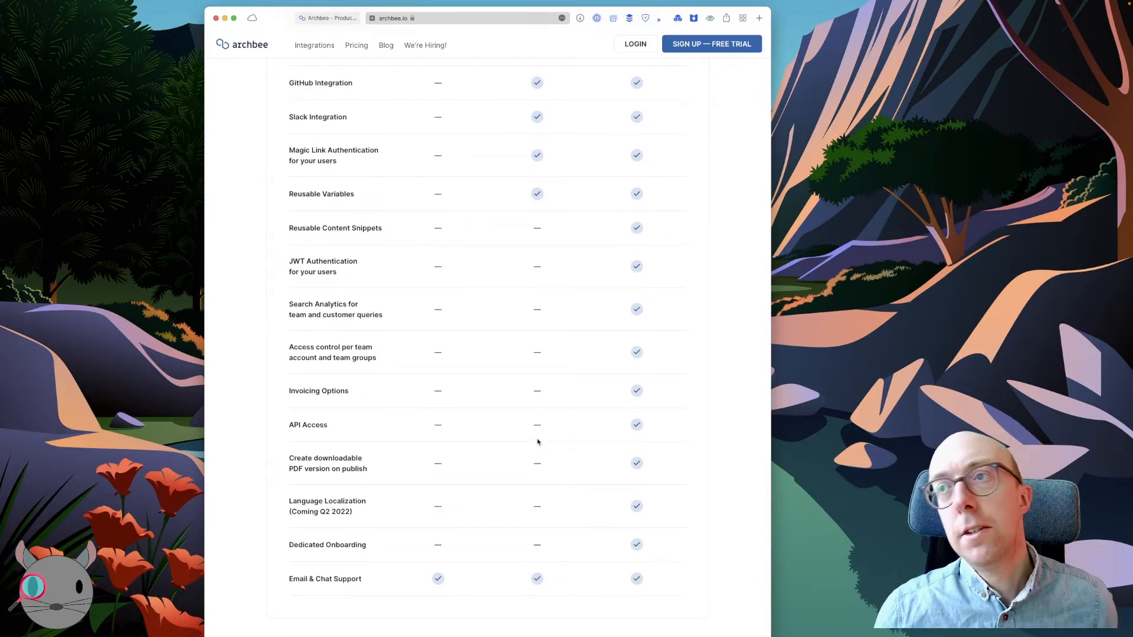
{"action": "scroll", "coordinate": [524, 437], "scroll_direction": "up", "scroll_amount": 9}
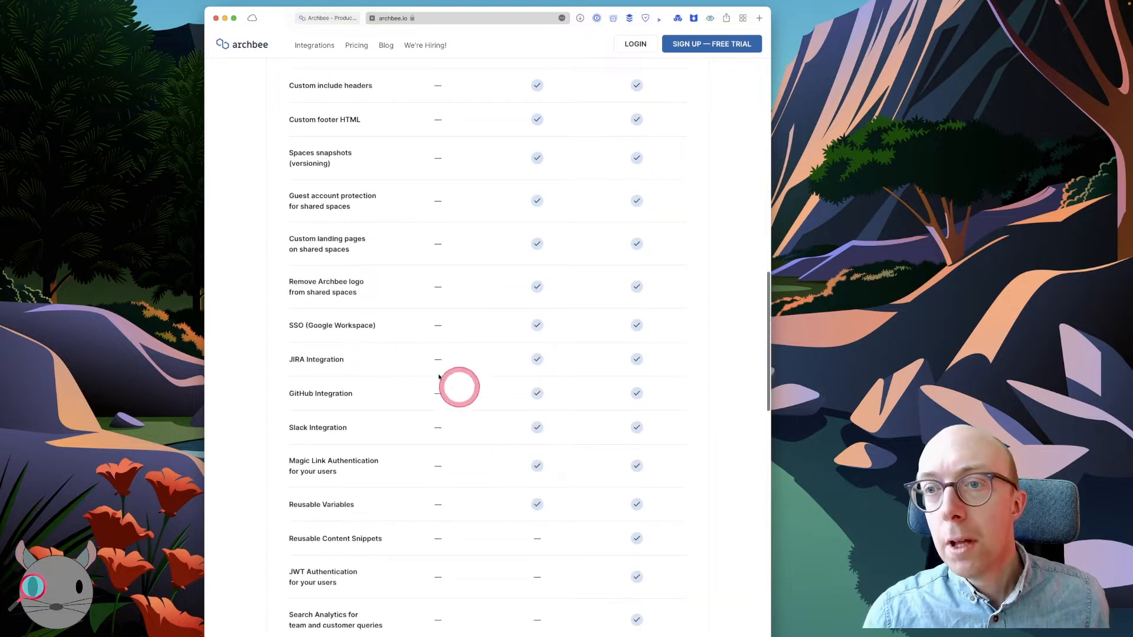
{"action": "scroll", "coordinate": [401, 398], "scroll_direction": "up", "scroll_amount": 15}
{"action": "scroll", "coordinate": [403, 400], "scroll_direction": "up", "scroll_amount": 9}
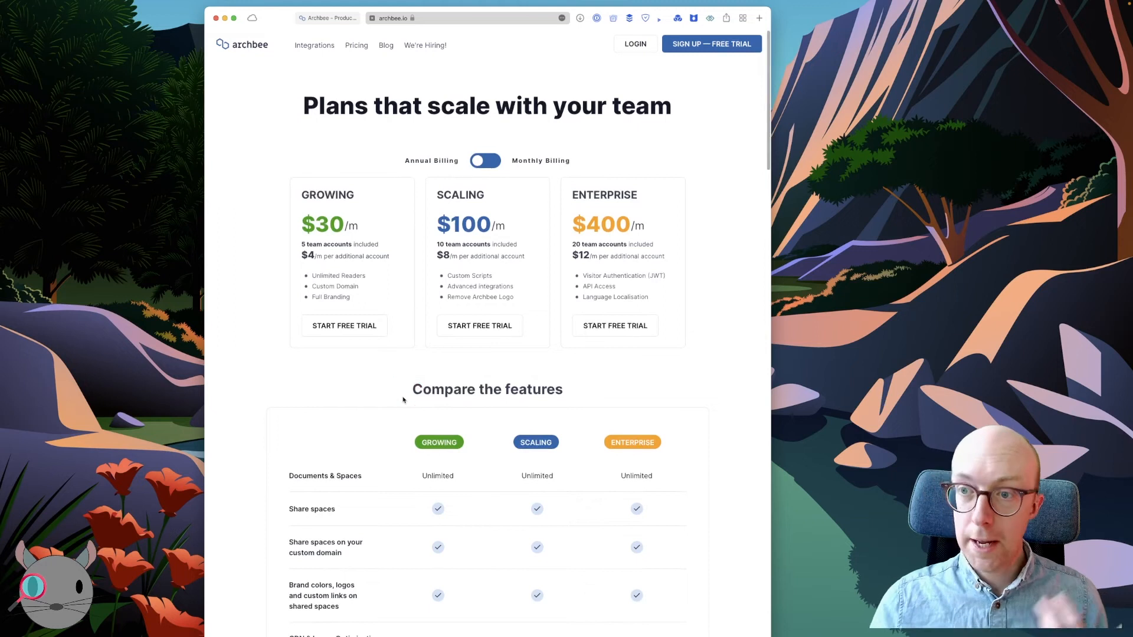
{"action": "left_click", "coordinate": [404, 395]}
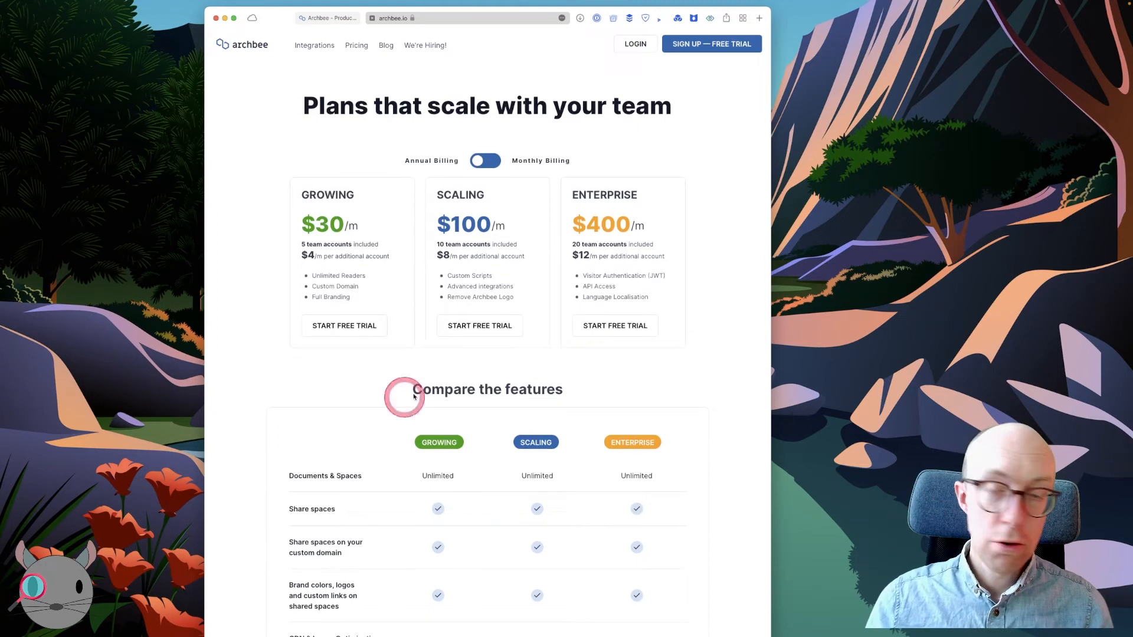
Log in to Archbee from the pricing page to reach the workspace's content import dialog
{"action": "left_click", "coordinate": [642, 227]}
{"action": "left_click", "coordinate": [669, 194]}
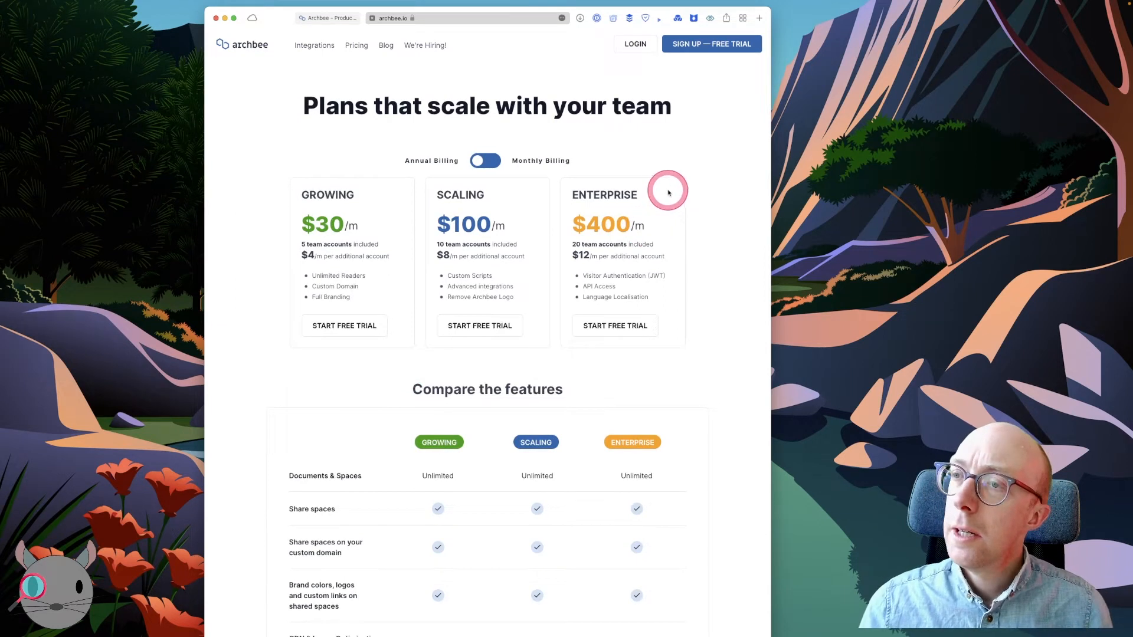
{"action": "left_click", "coordinate": [634, 44]}
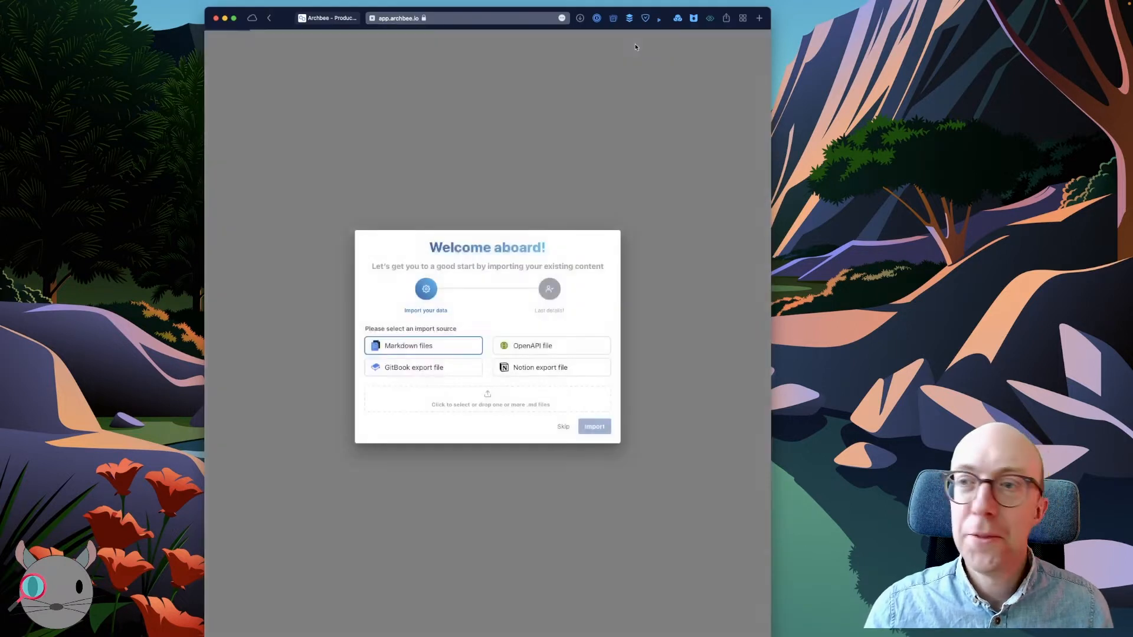
{"action": "left_click", "coordinate": [520, 297]}
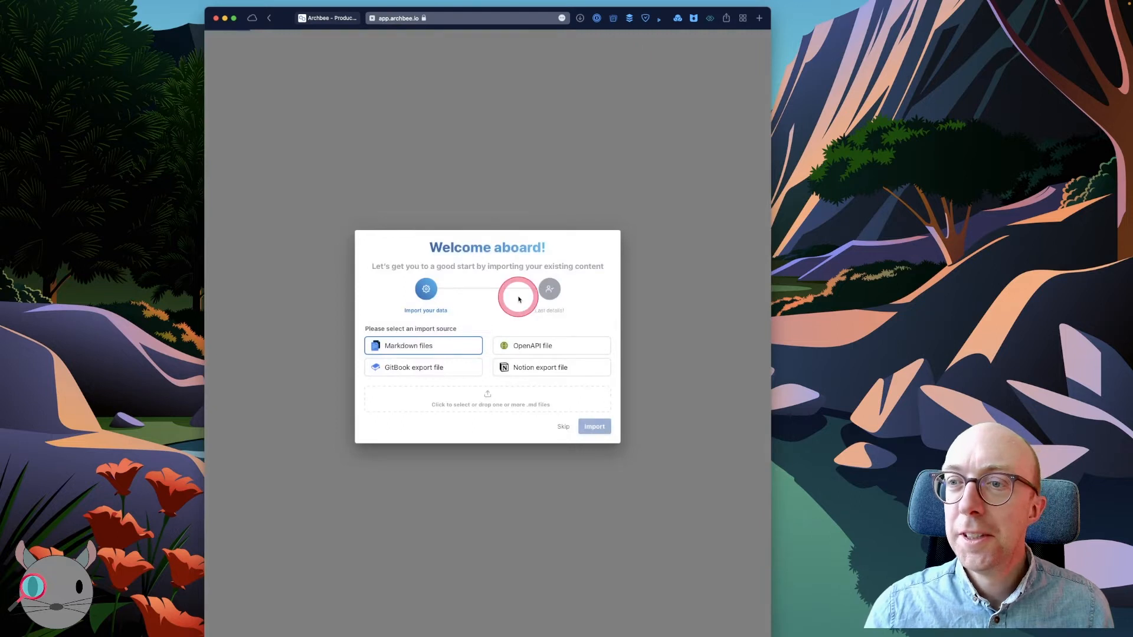
{"action": "left_click", "coordinate": [548, 404]}
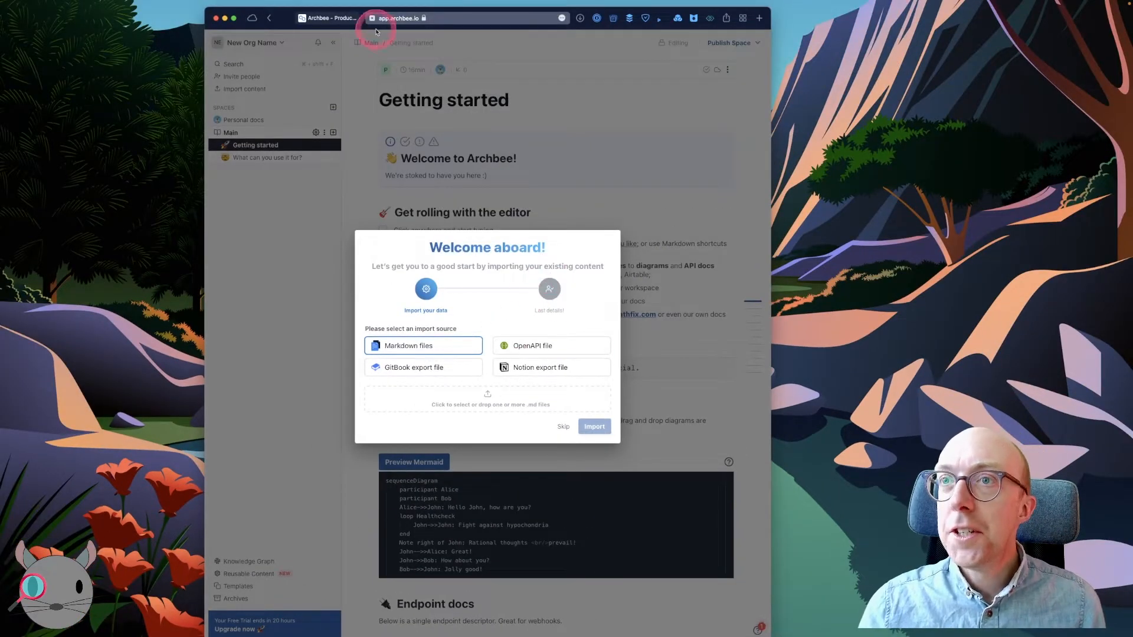
Switch to the Archbee home page and review its online publishing, developer activation and documentation writing features
{"action": "left_click", "coordinate": [340, 18]}
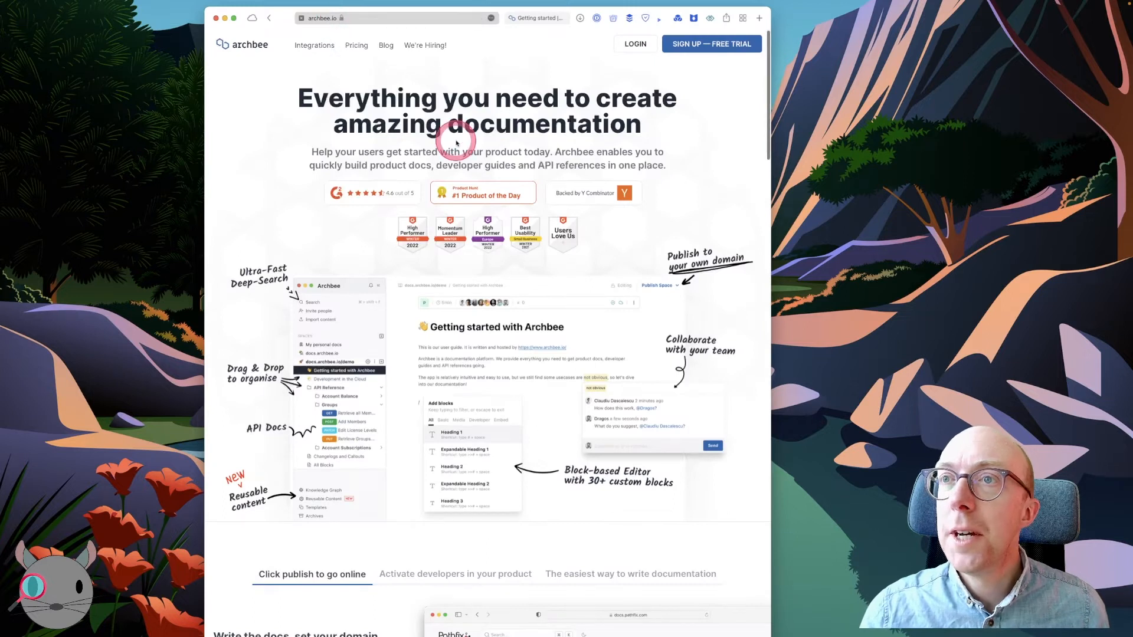
{"action": "scroll", "coordinate": [457, 144], "scroll_direction": "down", "scroll_amount": 5}
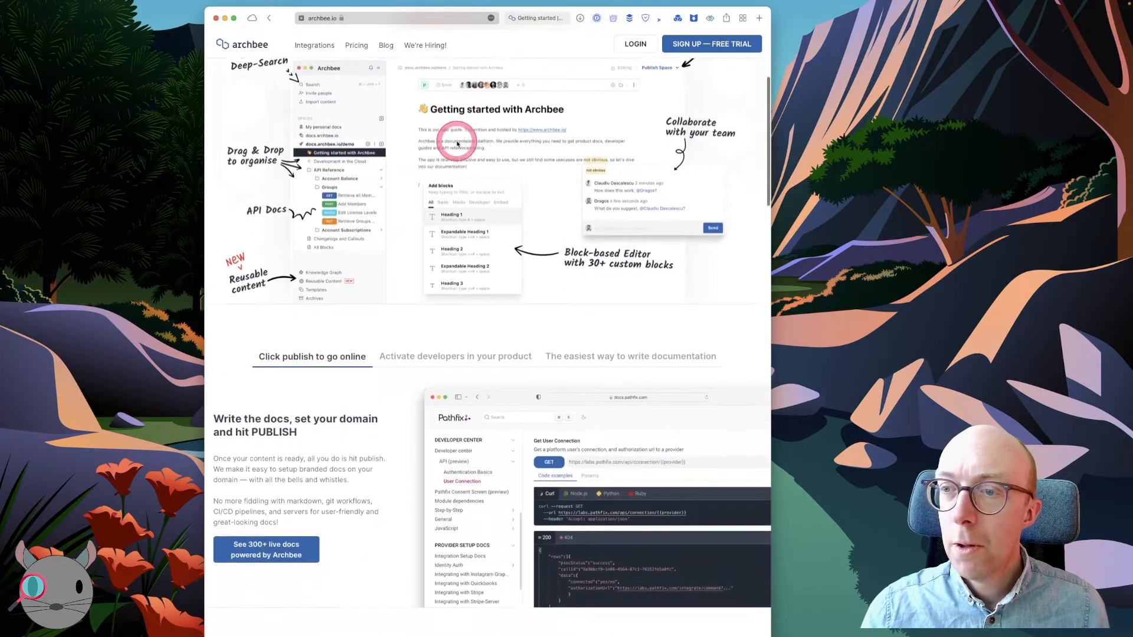
{"action": "scroll", "coordinate": [590, 330], "scroll_direction": "down", "scroll_amount": 2}
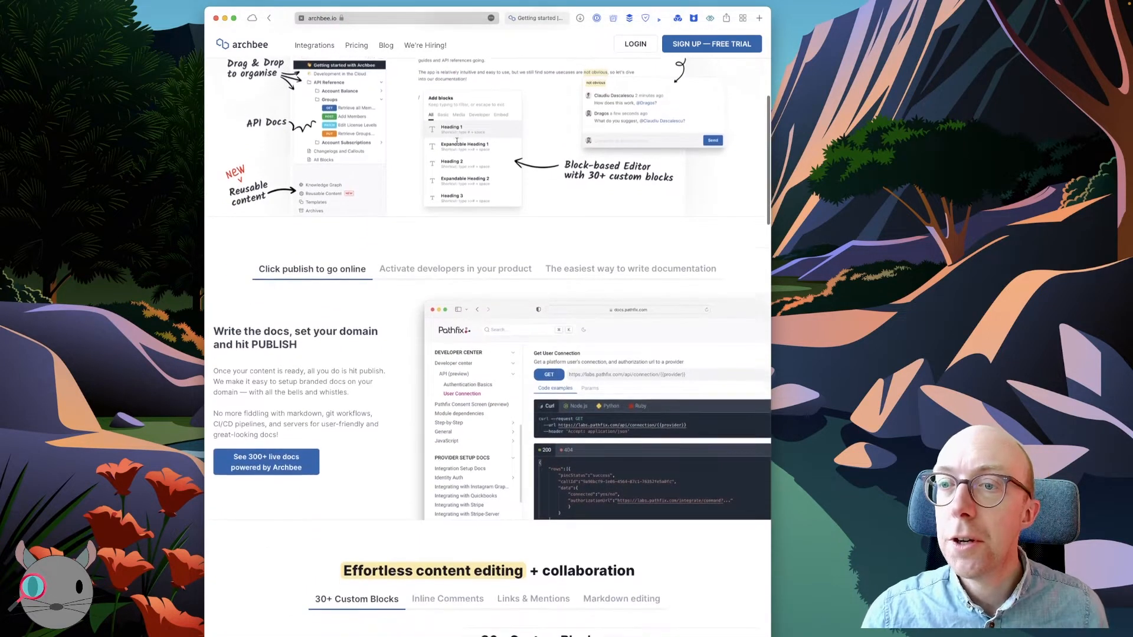
{"action": "left_click", "coordinate": [630, 392]}
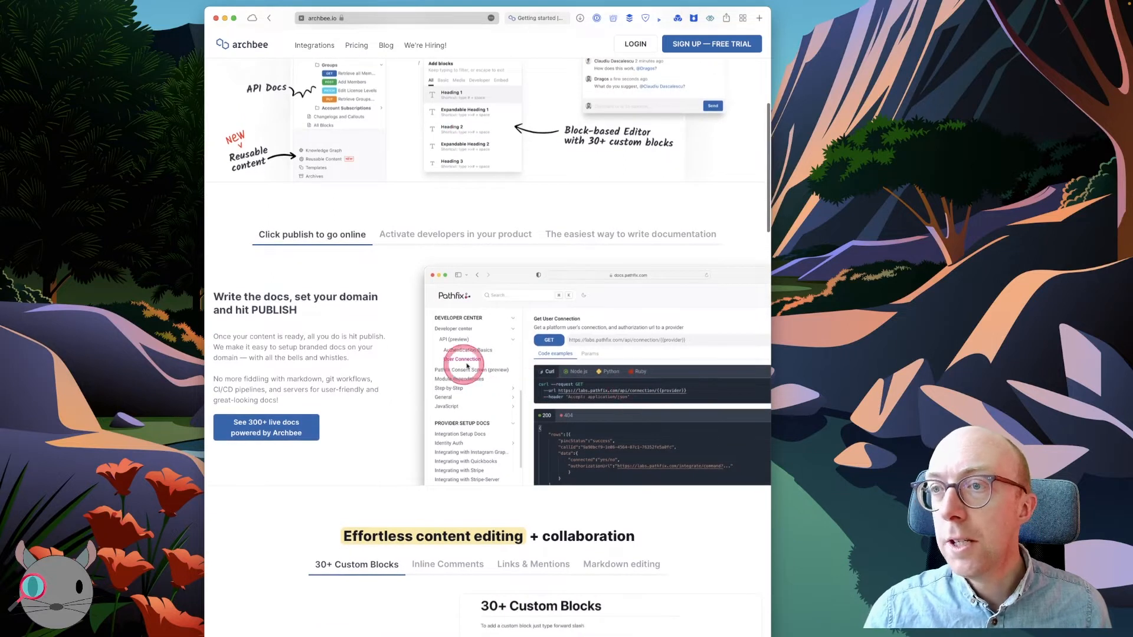
{"action": "scroll", "coordinate": [553, 417], "scroll_direction": "down", "scroll_amount": 1}
{"action": "scroll", "coordinate": [553, 417], "scroll_direction": "down", "scroll_amount": 1}
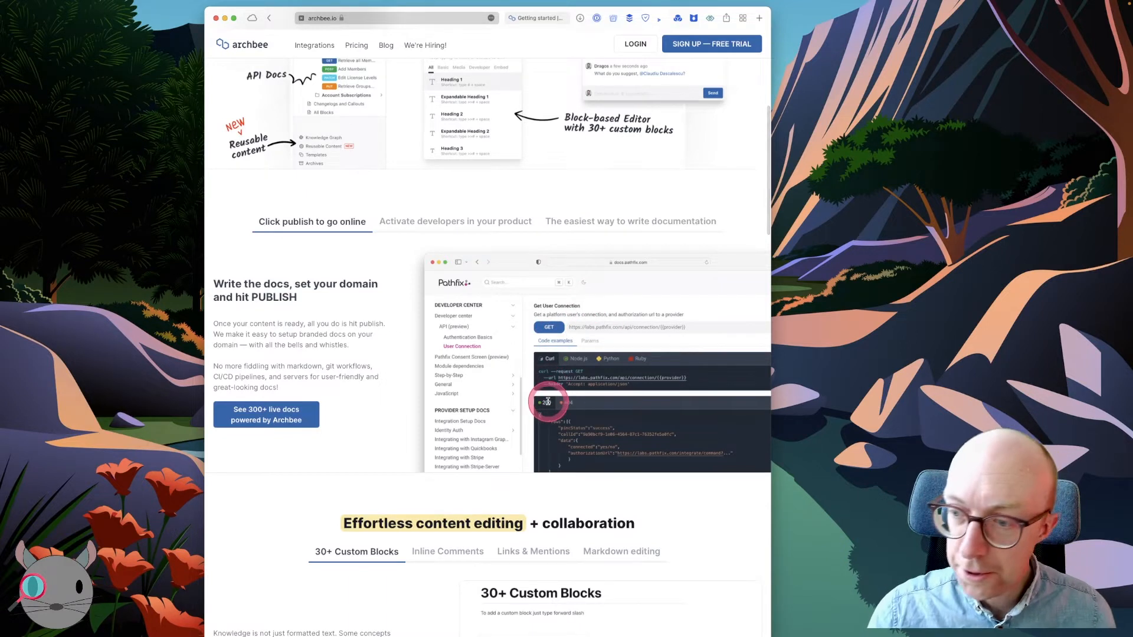
{"action": "scroll", "coordinate": [548, 402], "scroll_direction": "down", "scroll_amount": 2}
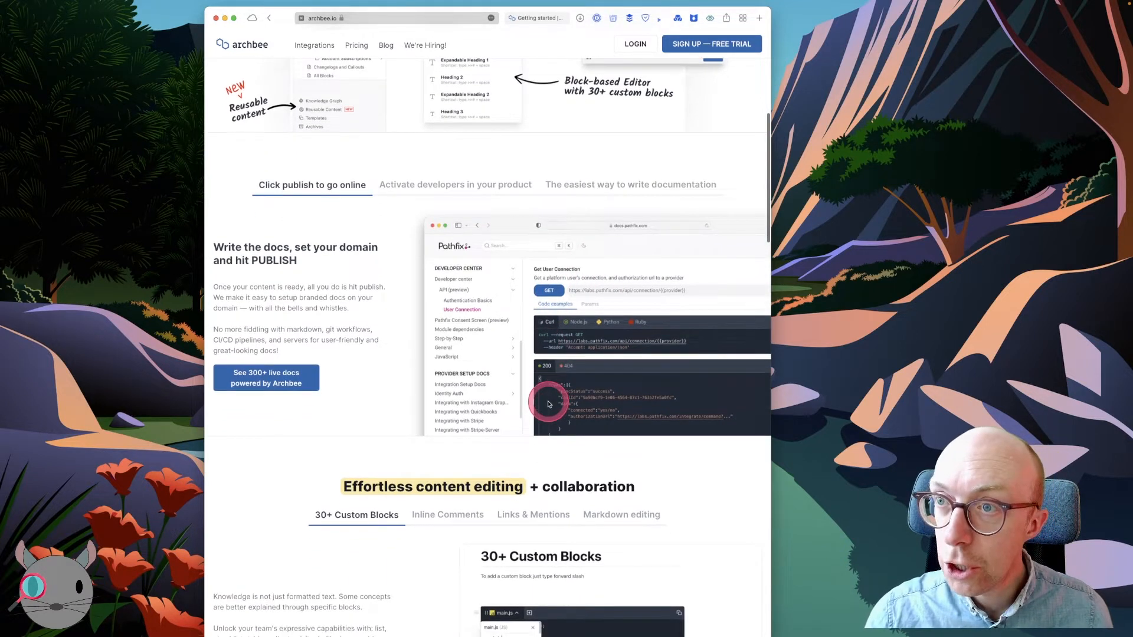
{"action": "left_click", "coordinate": [468, 187]}
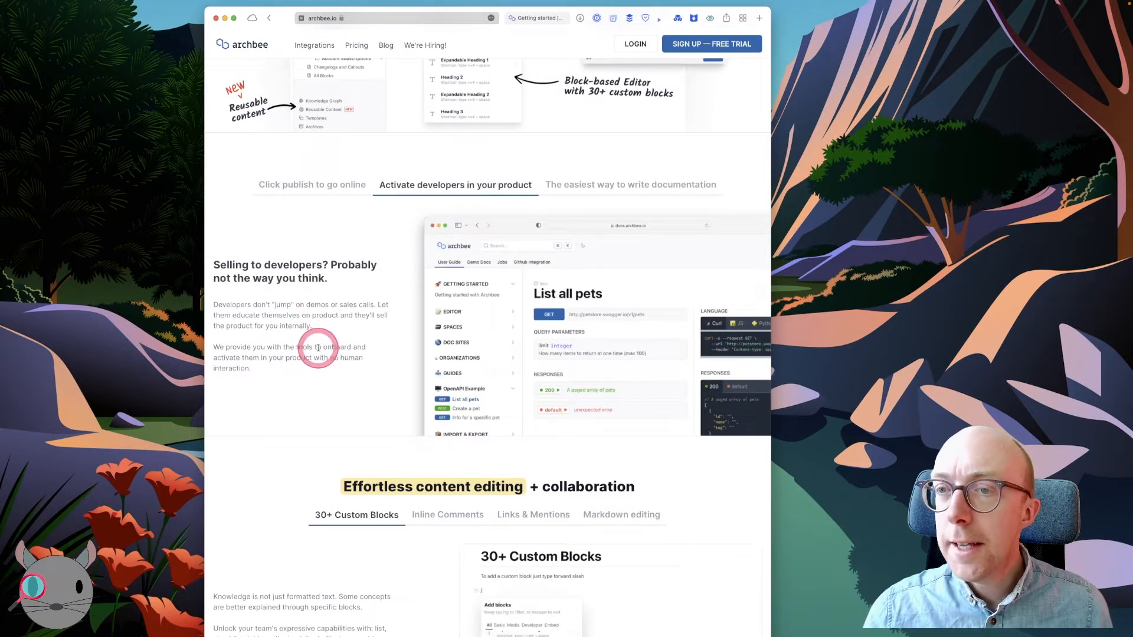
{"action": "left_click", "coordinate": [598, 188]}
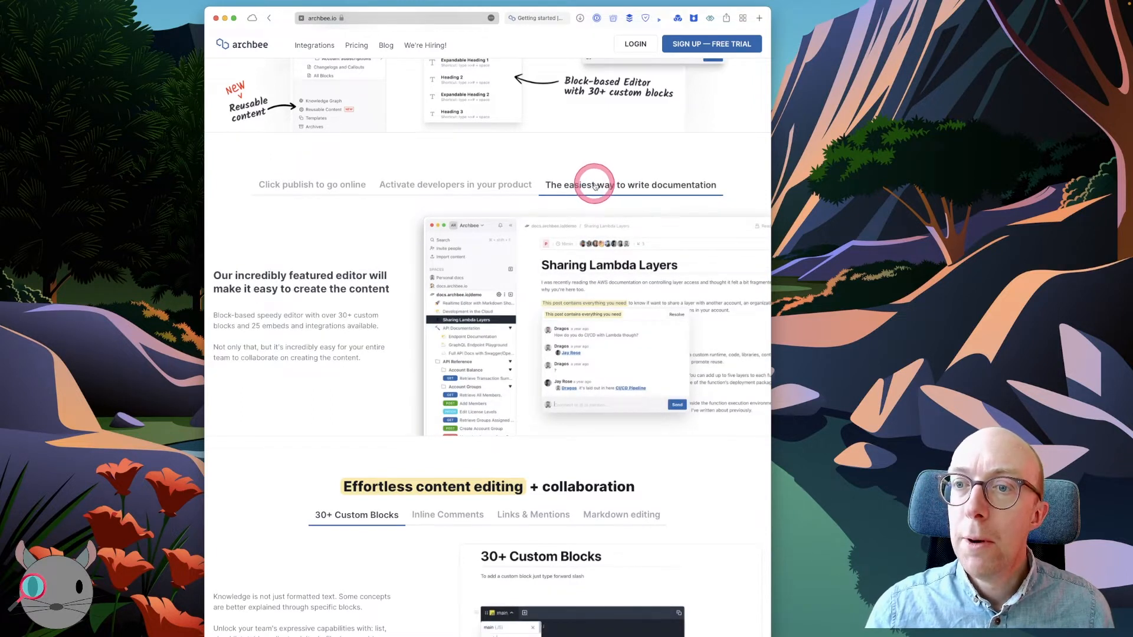
{"action": "scroll", "coordinate": [548, 314], "scroll_direction": "down", "scroll_amount": 1}
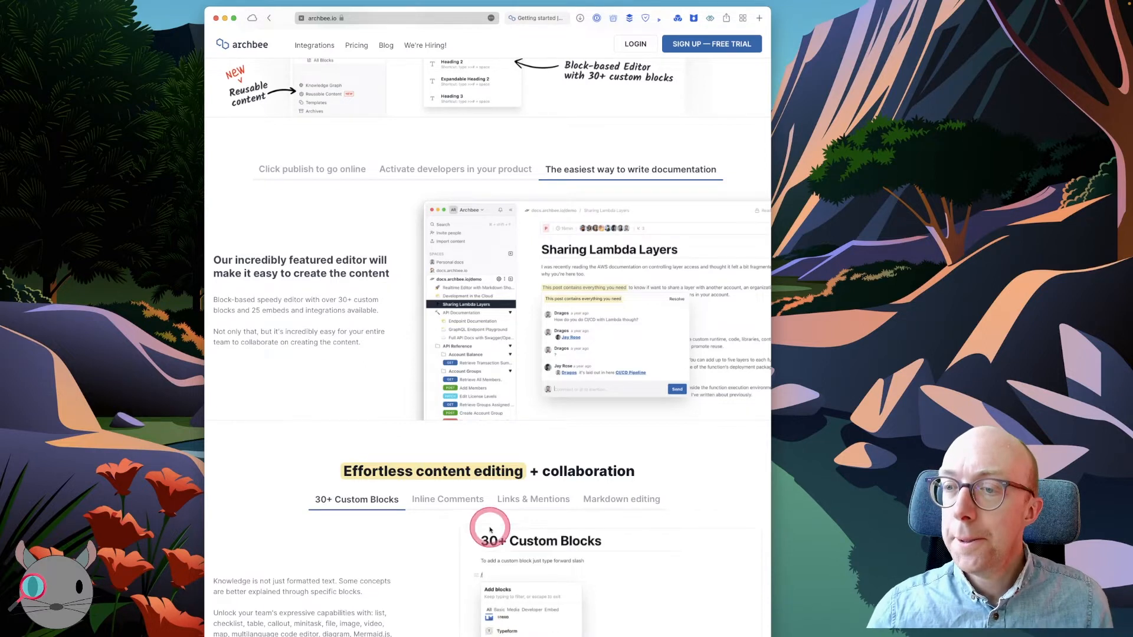
Examine the custom blocks, inline comments, links and mentions, and Markdown editing features under Effortless content editing
{"action": "scroll", "coordinate": [488, 527], "scroll_direction": "down", "scroll_amount": 5}
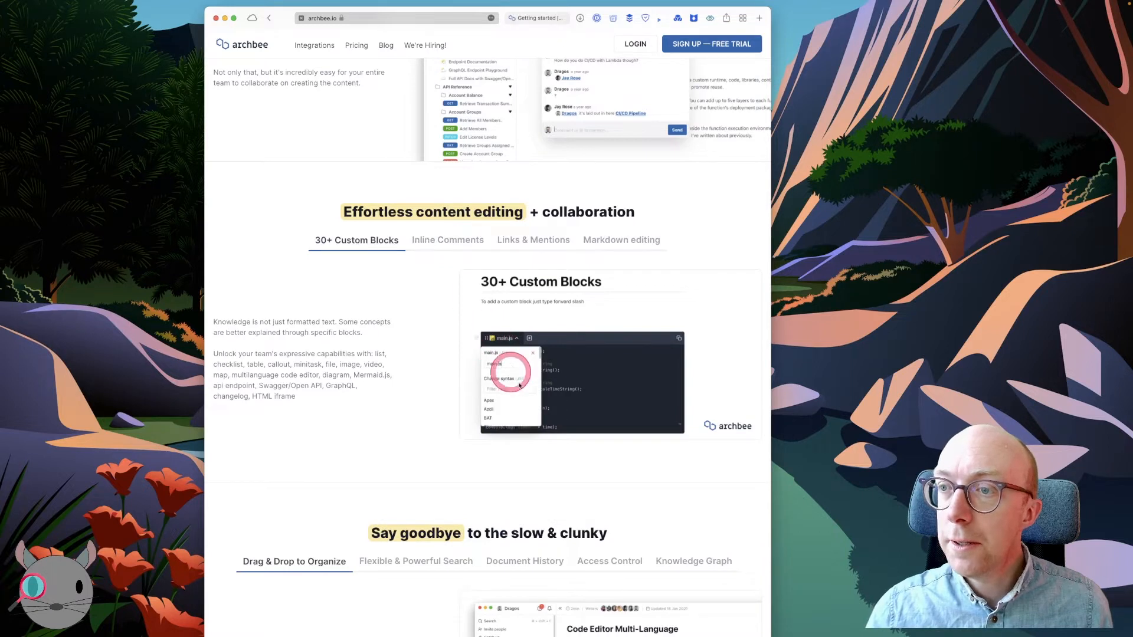
{"action": "left_click", "coordinate": [455, 241]}
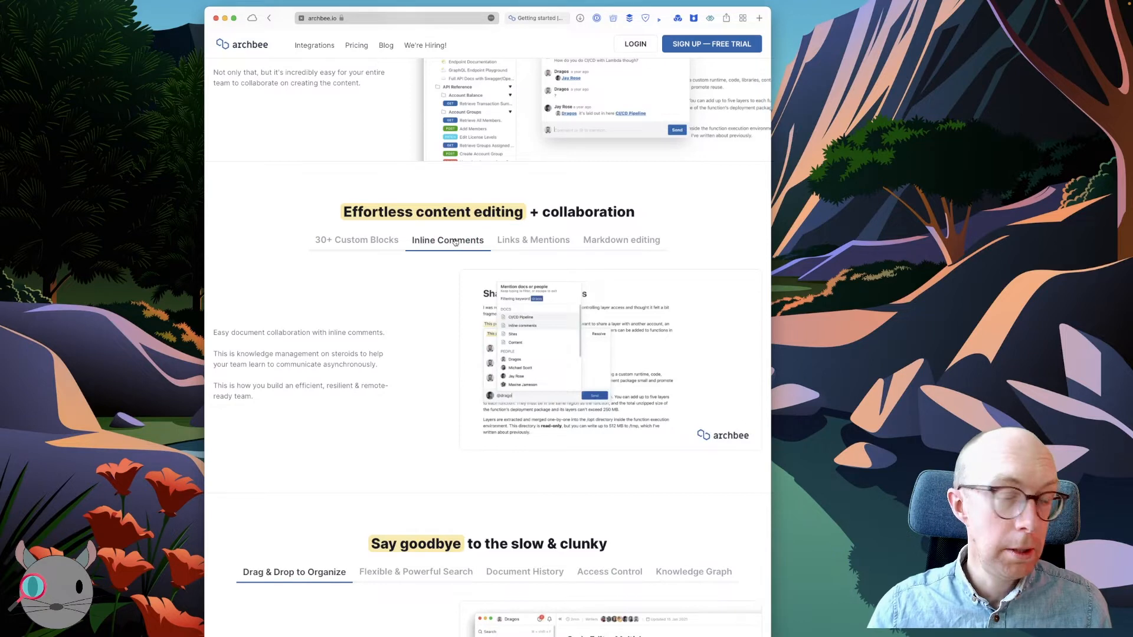
{"action": "left_click", "coordinate": [512, 241]}
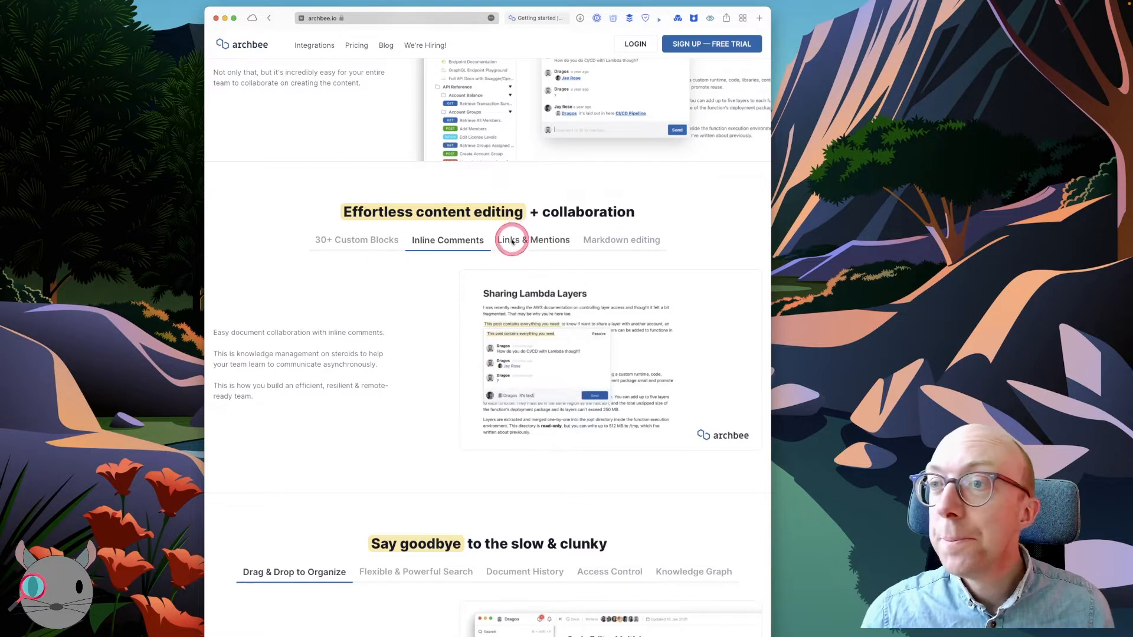
{"action": "left_click", "coordinate": [631, 237]}
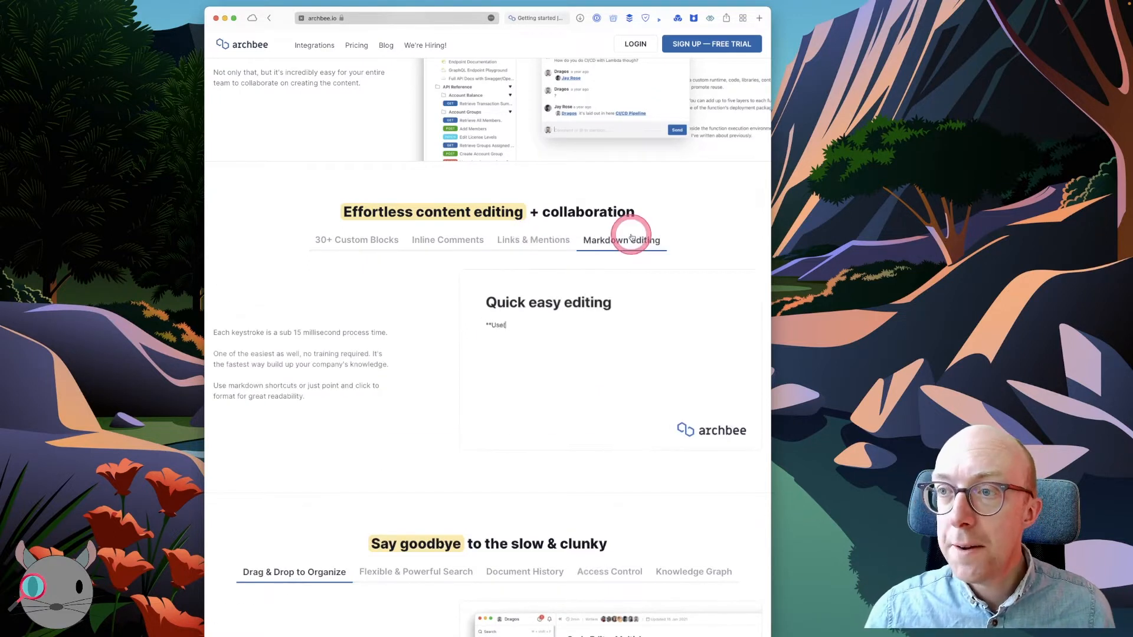
Review the rest of the home page, from document organization and customer testimonials to the full feature list and integrations
{"action": "scroll", "coordinate": [379, 285], "scroll_direction": "down", "scroll_amount": 5}
{"action": "scroll", "coordinate": [381, 287], "scroll_direction": "down", "scroll_amount": 5}
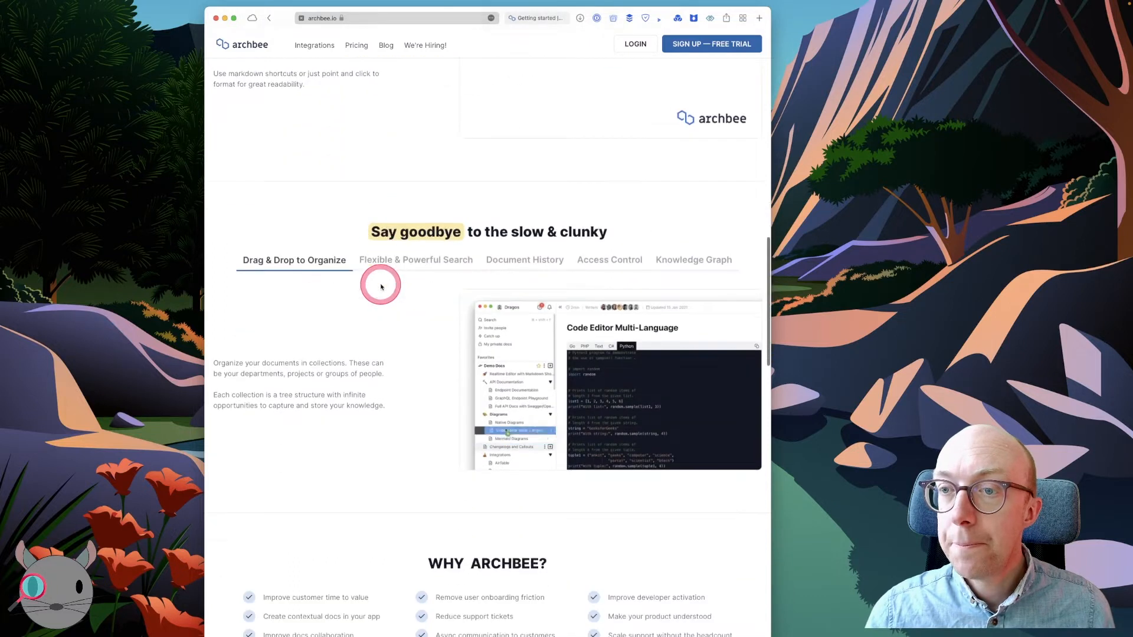
{"action": "scroll", "coordinate": [380, 288], "scroll_direction": "down", "scroll_amount": 5}
{"action": "scroll", "coordinate": [380, 288], "scroll_direction": "down", "scroll_amount": 10}
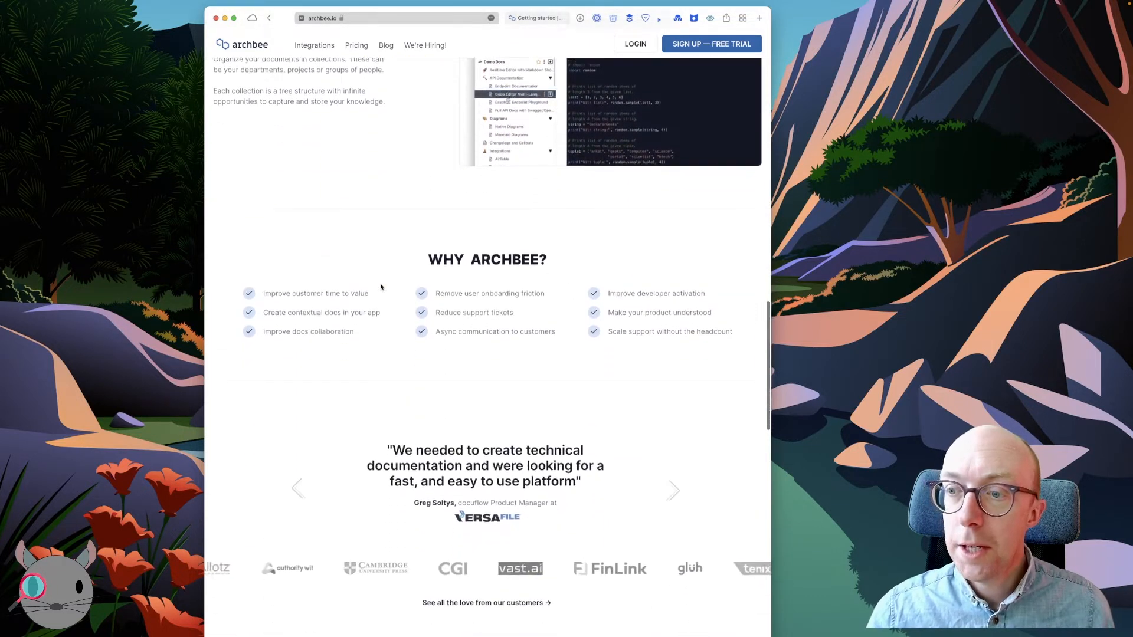
{"action": "scroll", "coordinate": [381, 288], "scroll_direction": "down", "scroll_amount": 1}
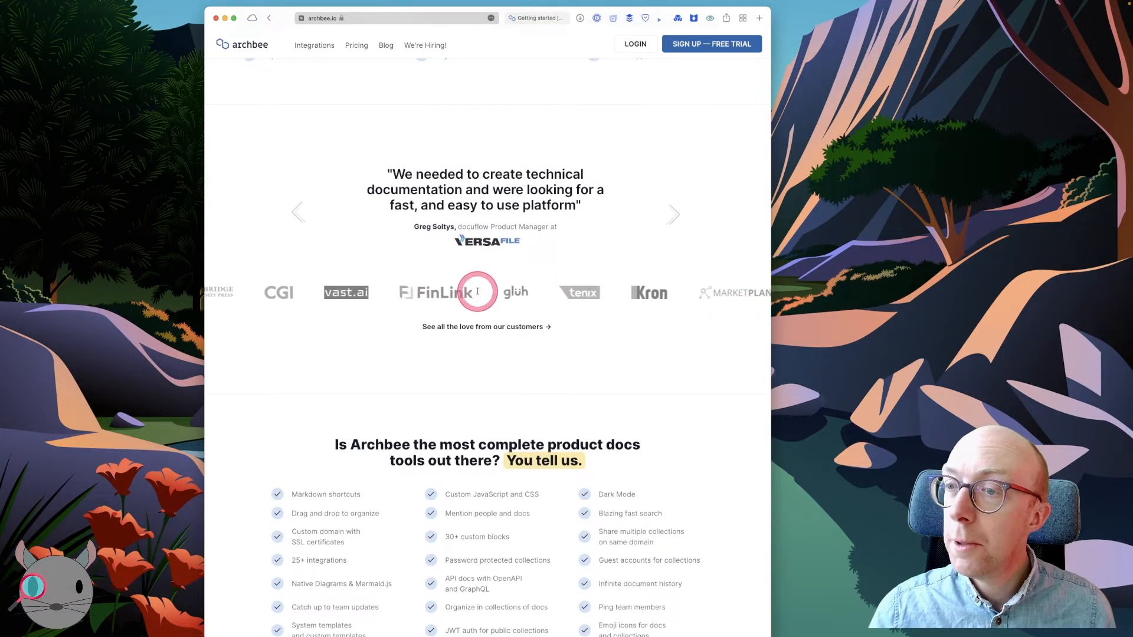
{"action": "scroll", "coordinate": [478, 289], "scroll_direction": "down", "scroll_amount": 9}
{"action": "scroll", "coordinate": [478, 293], "scroll_direction": "down", "scroll_amount": 8}
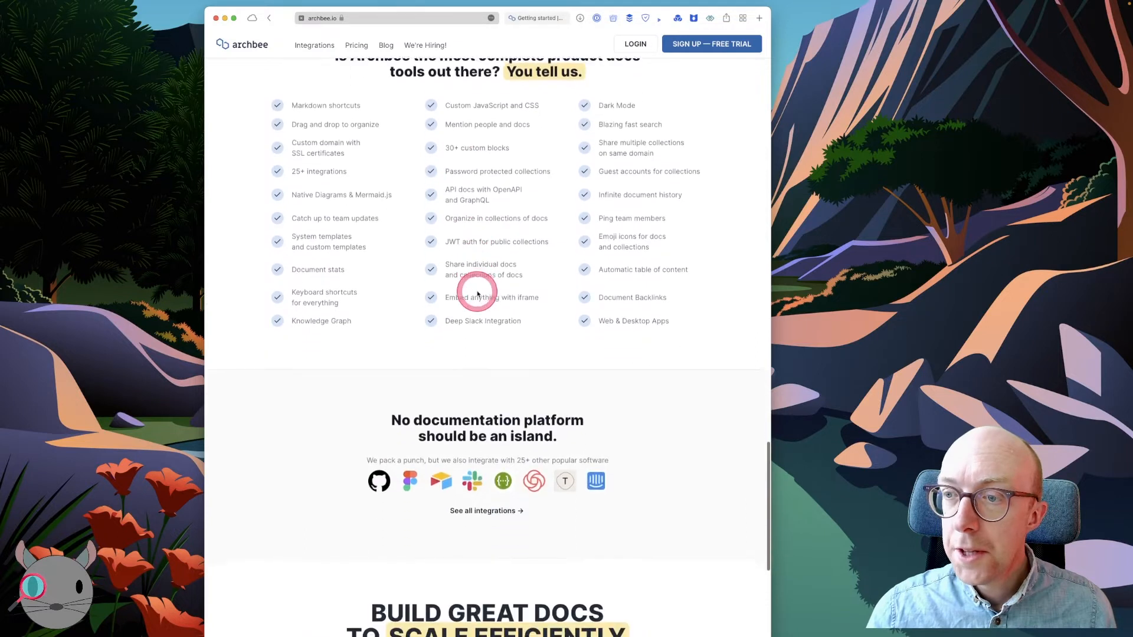
{"action": "scroll", "coordinate": [478, 293], "scroll_direction": "down", "scroll_amount": 4}
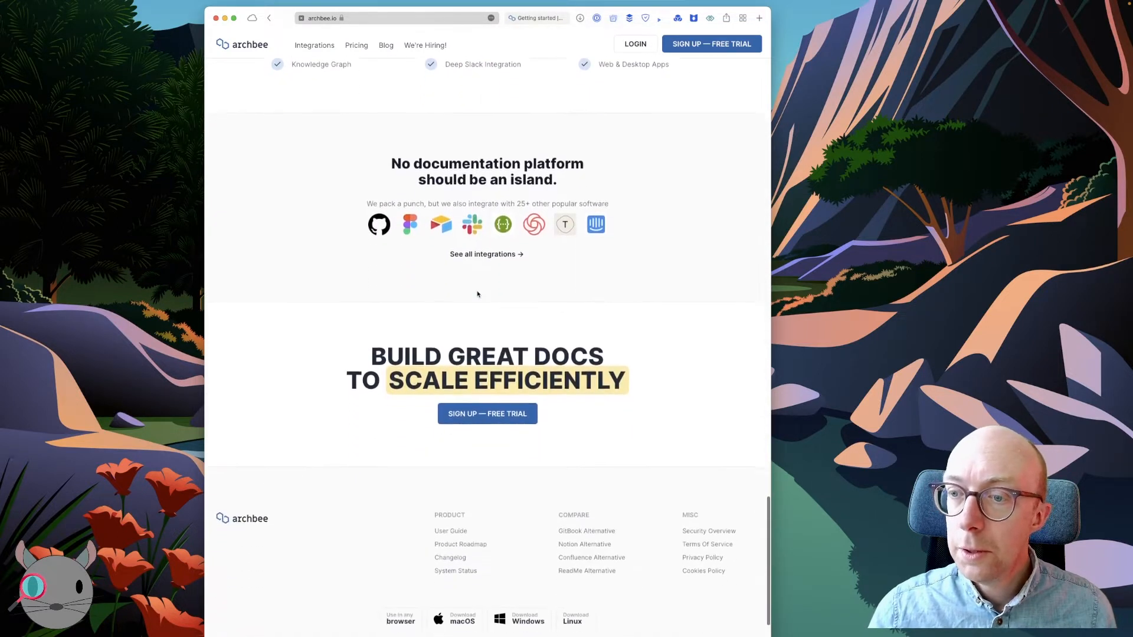
{"action": "left_click", "coordinate": [475, 291]}
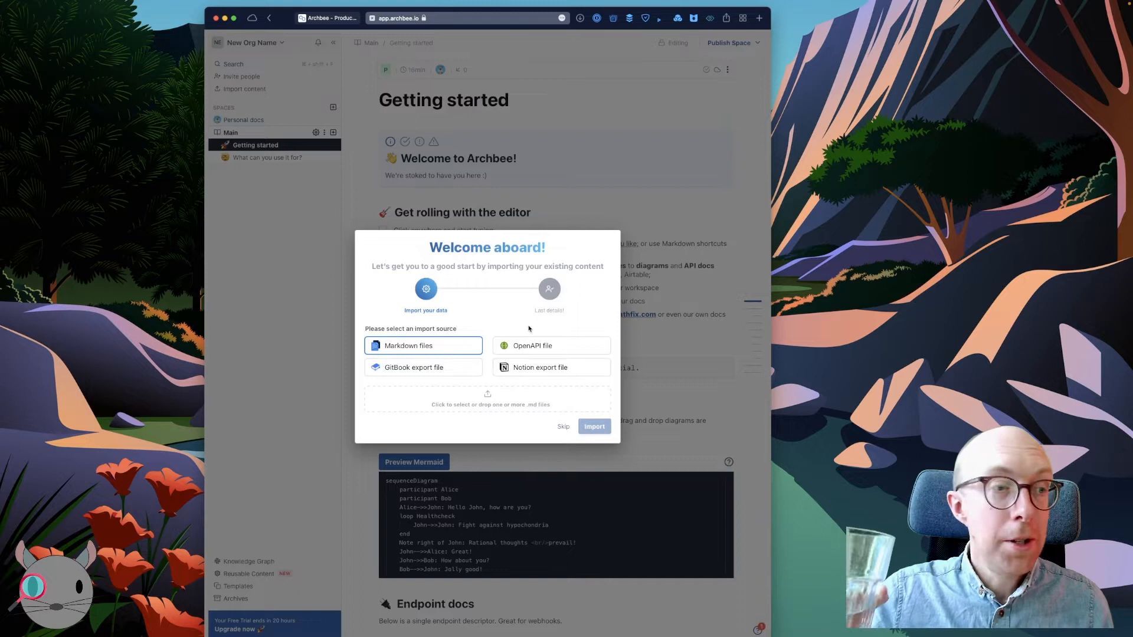
Start choosing Markdown files for the import and browse from the Workspace folder to the Tech folder of articles
{"action": "left_click", "coordinate": [369, 408]}
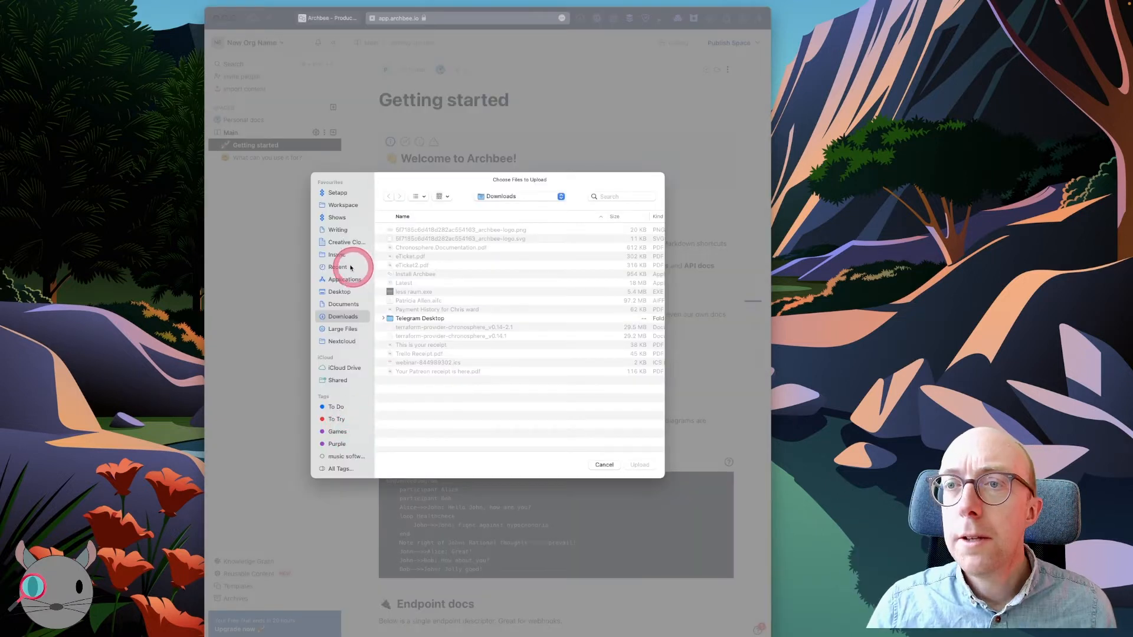
{"action": "left_click", "coordinate": [332, 204]}
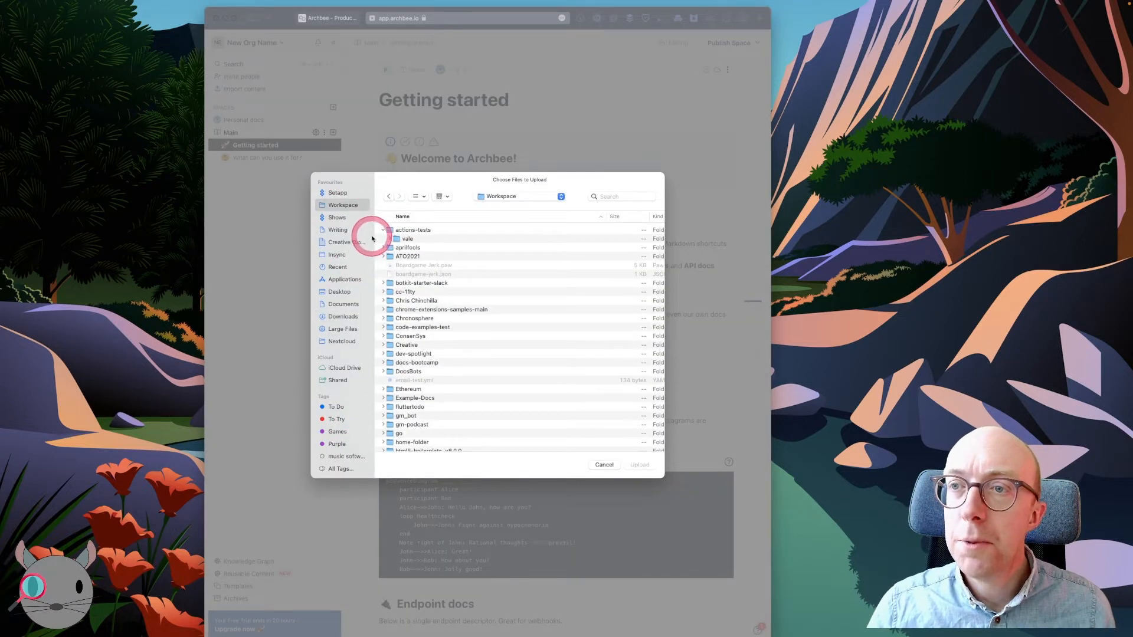
{"action": "left_click_drag", "start_coordinate": [374, 235], "coordinate": [383, 236]}
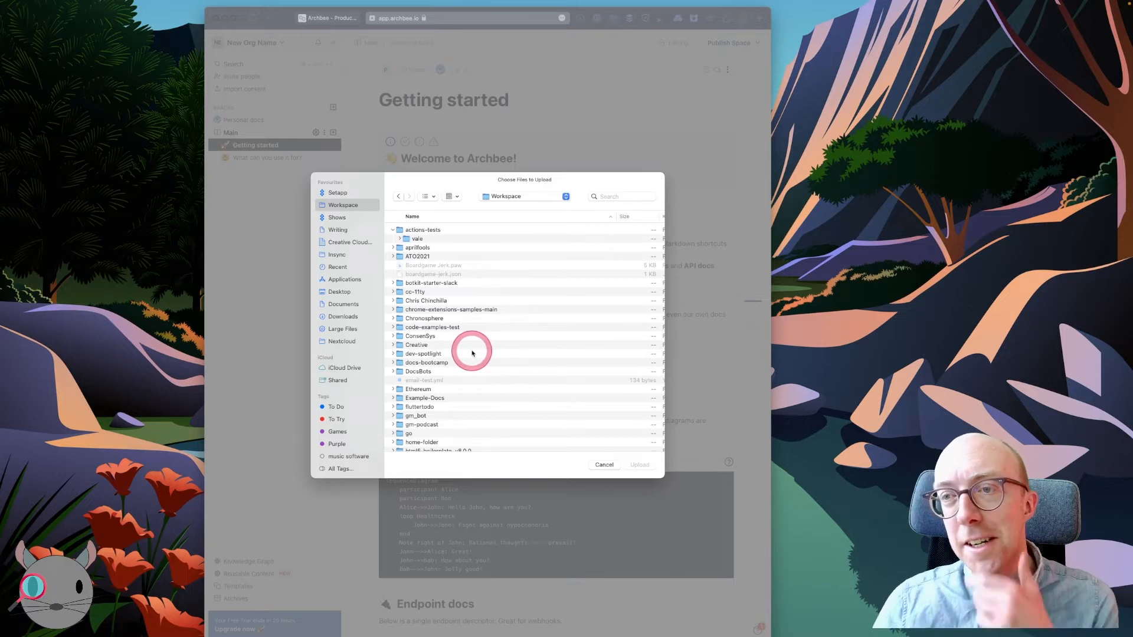
{"action": "scroll", "coordinate": [472, 353], "scroll_direction": "down", "scroll_amount": 2}
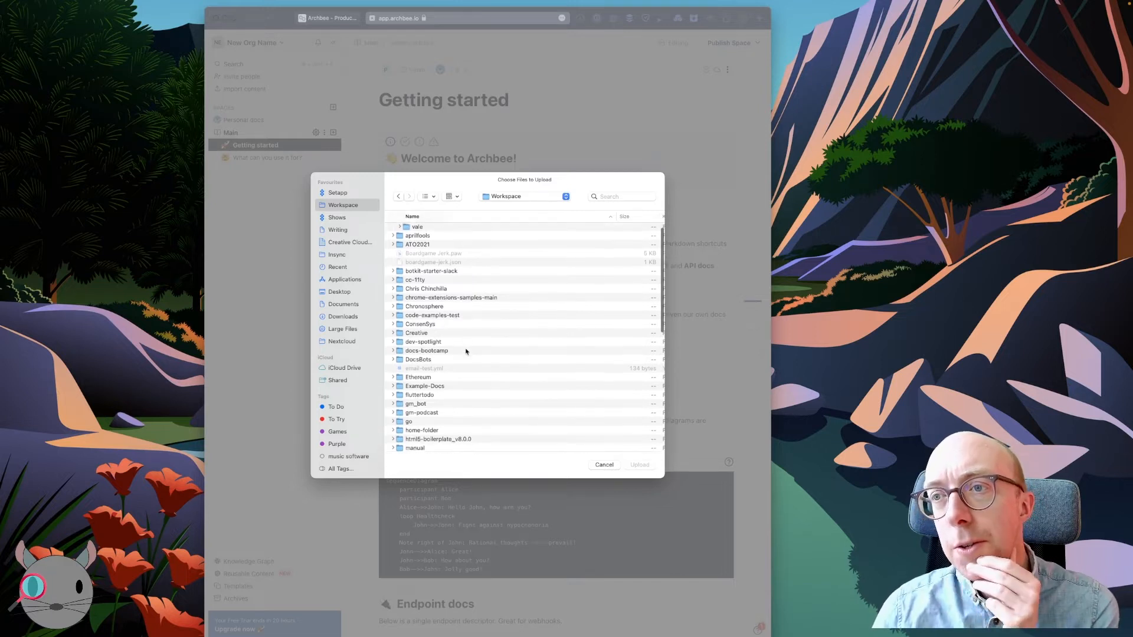
{"action": "scroll", "coordinate": [466, 352], "scroll_direction": "up", "scroll_amount": 2}
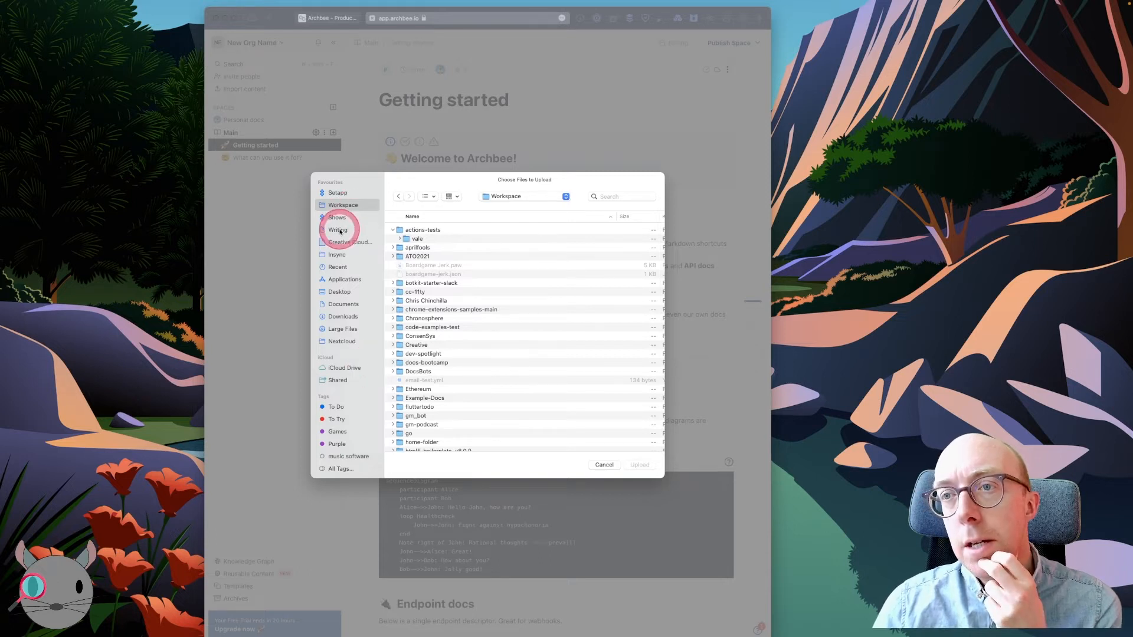
{"action": "left_click", "coordinate": [339, 230]}
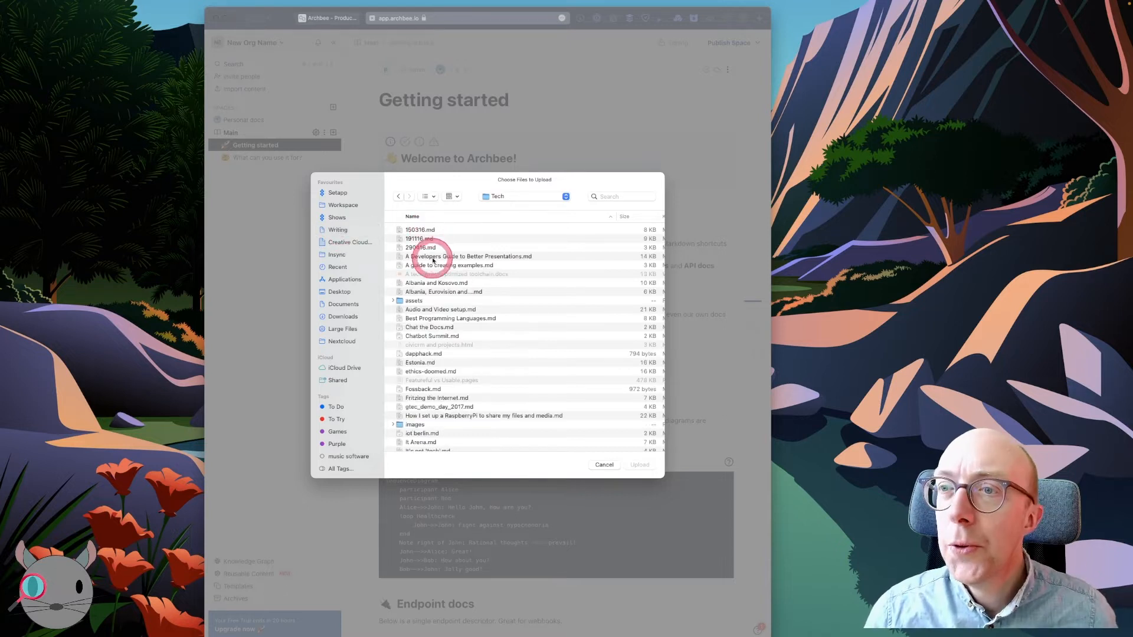
Add Markdown articles from the Tech folder to the import, including the Better Presentations guide, Estonia.md, the Pixel 6 review and OBS for Documentation
{"action": "left_click", "coordinate": [431, 256]}
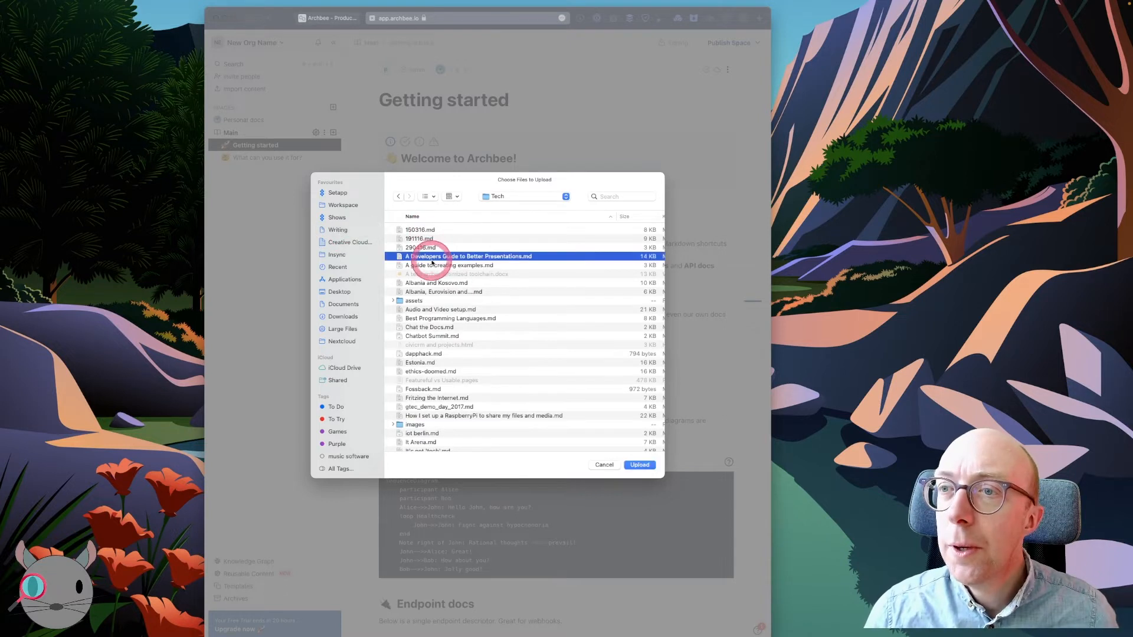
{"action": "left_click", "coordinate": [431, 265], "text": "shift"}
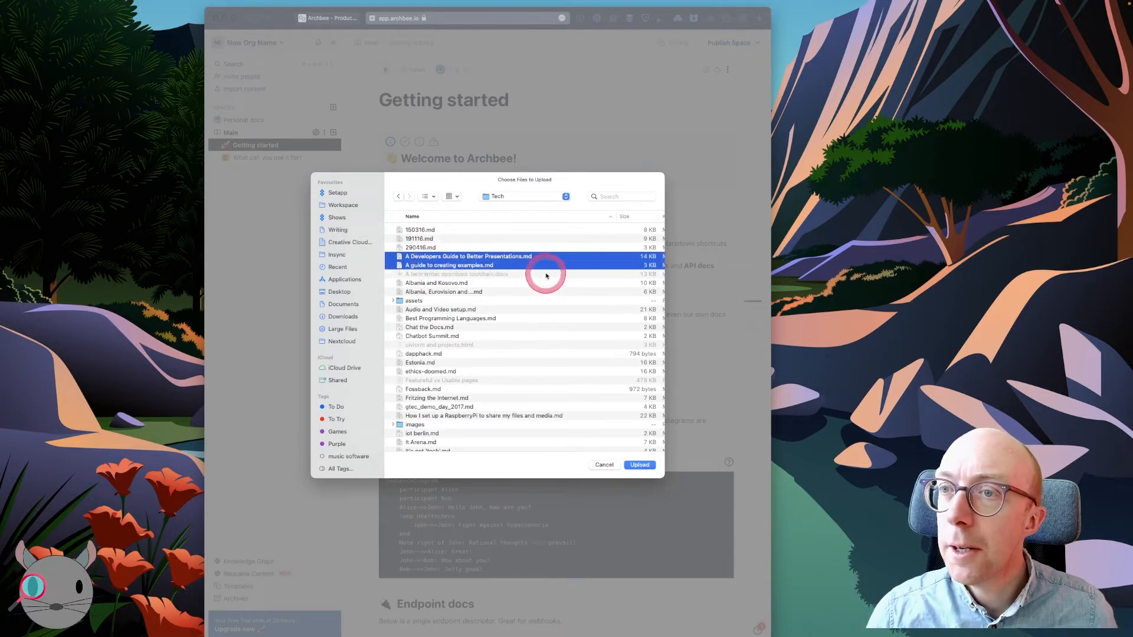
{"action": "left_click", "coordinate": [433, 368], "text": "super"}
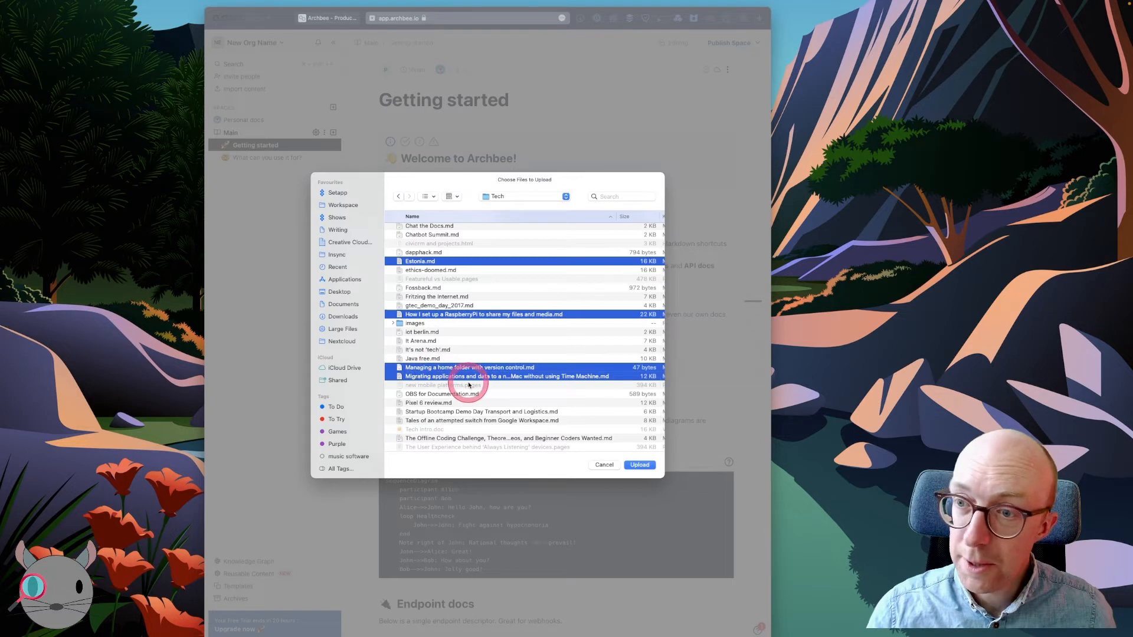
{"action": "scroll", "coordinate": [464, 389], "scroll_direction": "down", "scroll_amount": 1}
{"action": "left_click", "coordinate": [429, 392], "text": "super"}
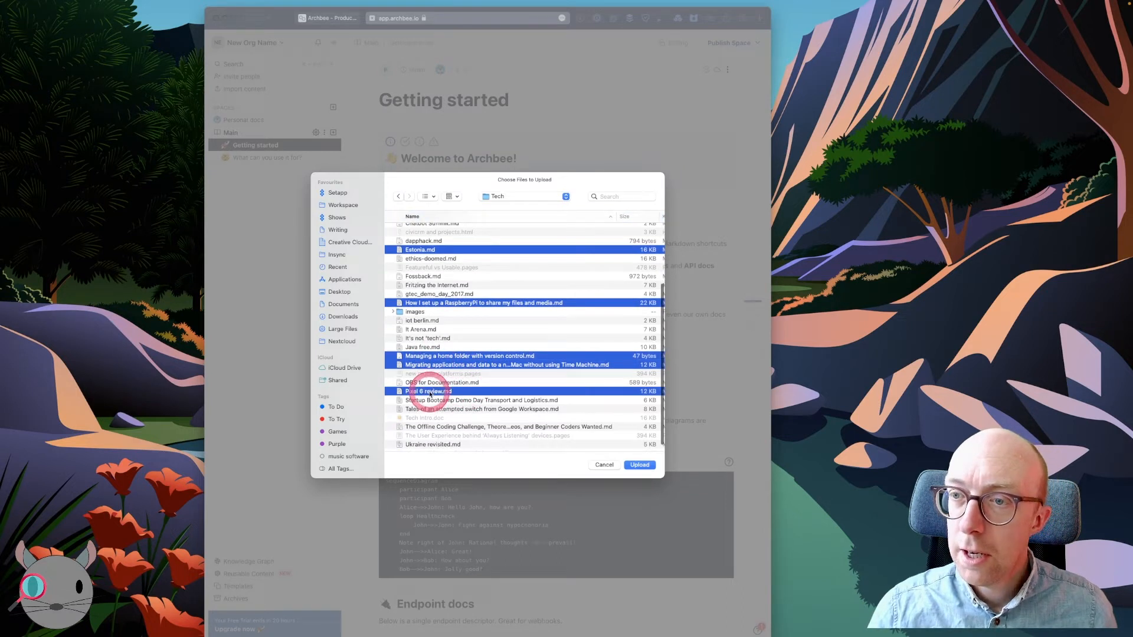
{"action": "left_click", "coordinate": [428, 384], "text": "super"}
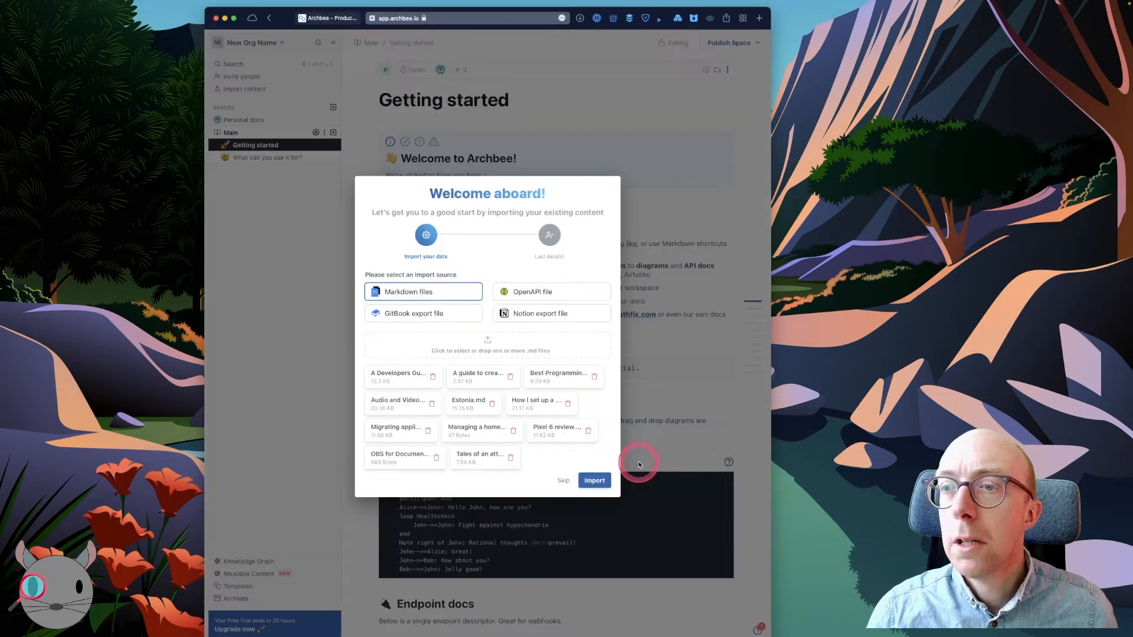
Change the import source to OpenAPI file and add spec.yml from within the Workspace folder
{"action": "left_click", "coordinate": [522, 293]}
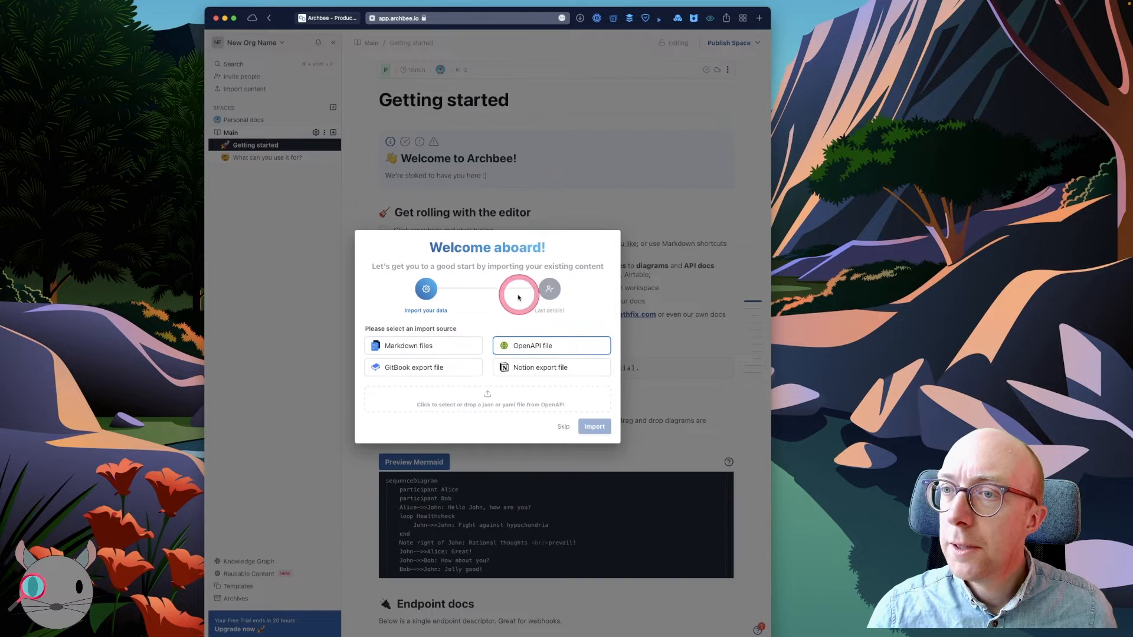
{"action": "left_click", "coordinate": [492, 398]}
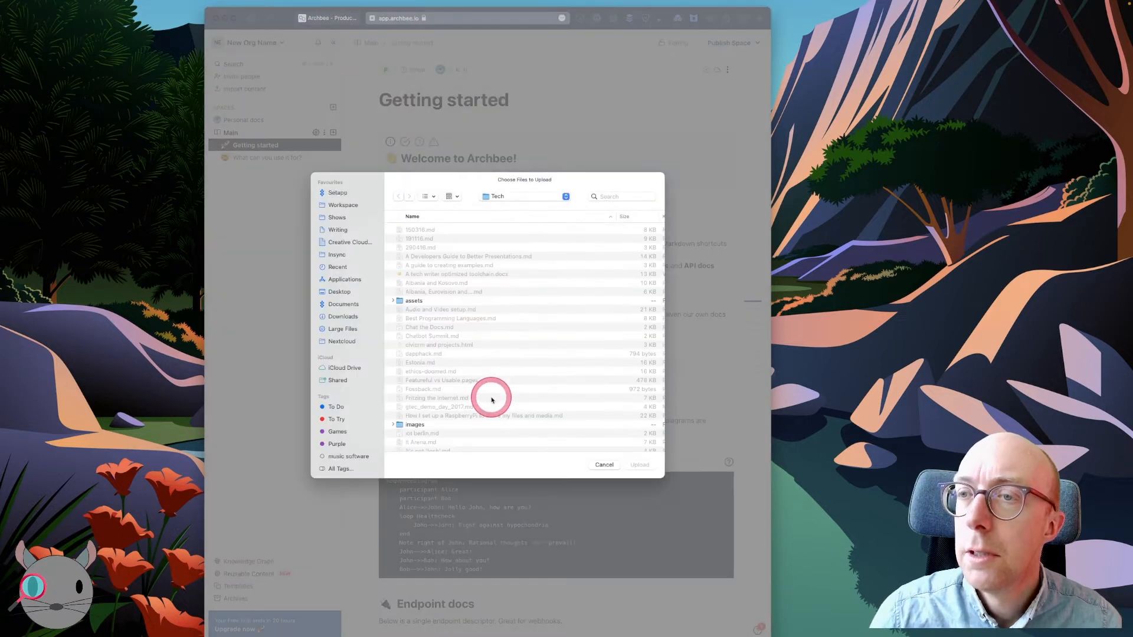
{"action": "left_click", "coordinate": [342, 205]}
{"action": "scroll", "coordinate": [444, 329], "scroll_direction": "down", "scroll_amount": 2}
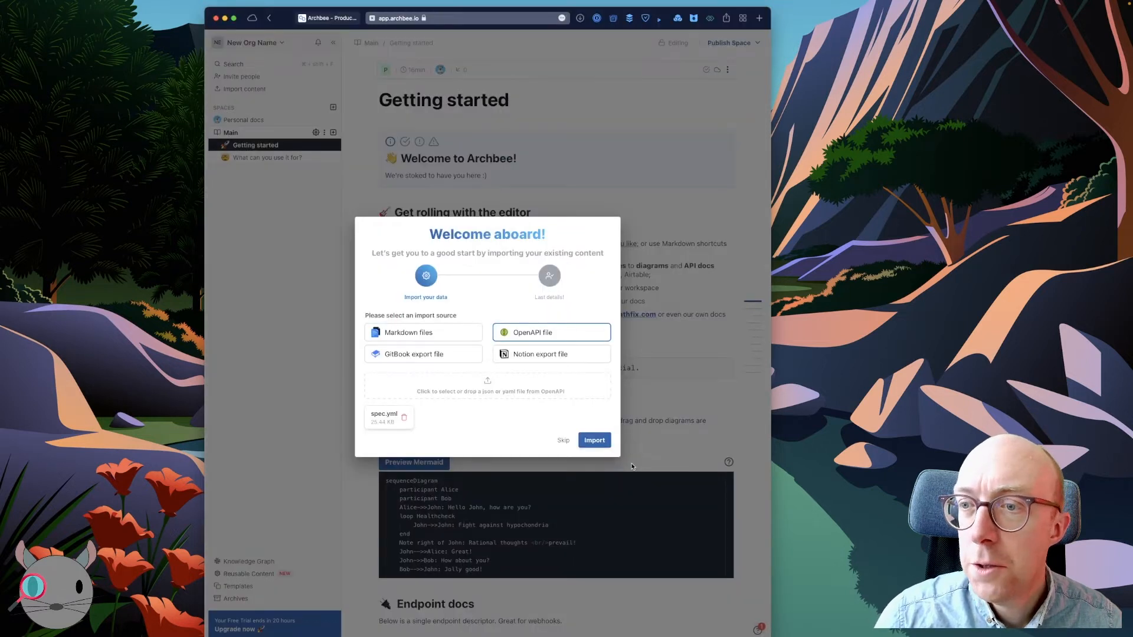
Set the import source back to Markdown files, choose the Markdown articles again and import them
{"action": "left_click", "coordinate": [441, 332]}
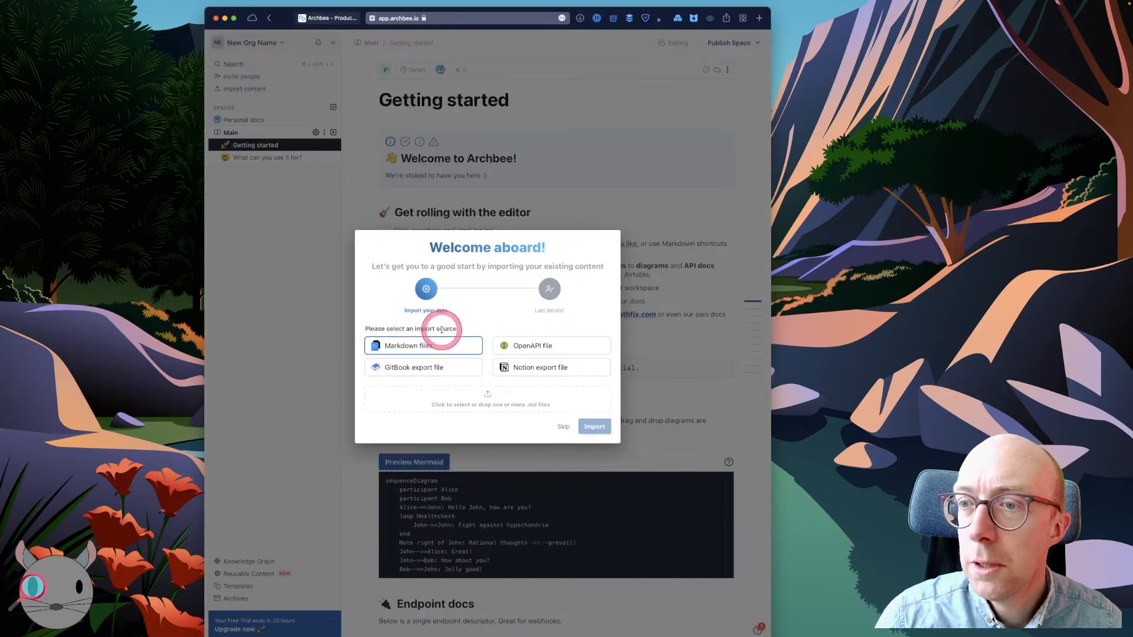
{"action": "left_click", "coordinate": [453, 348]}
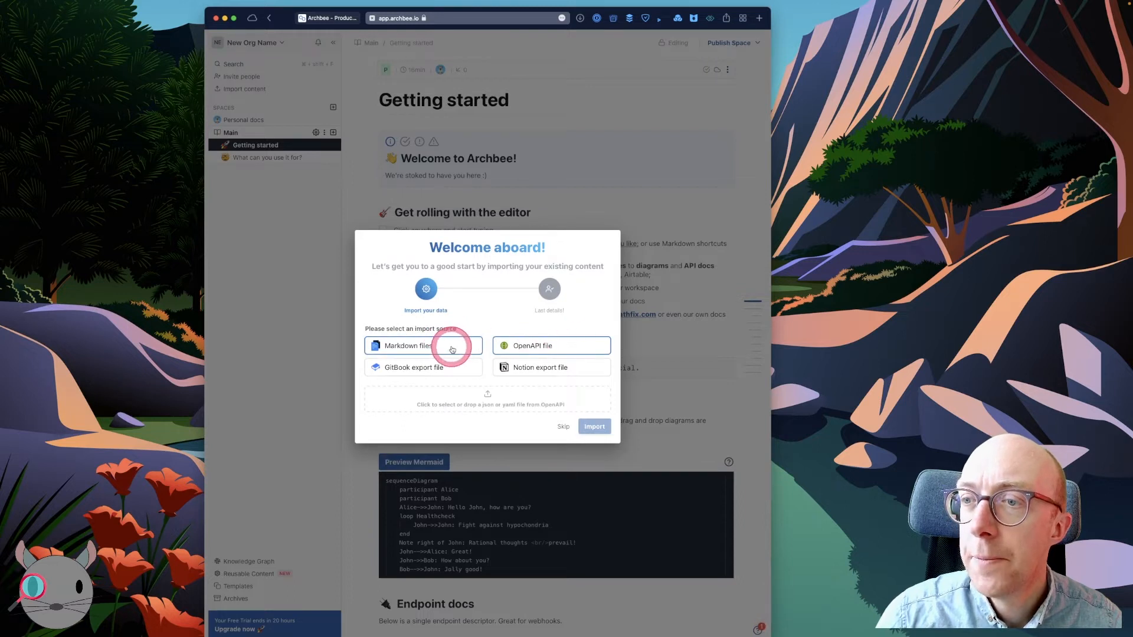
{"action": "left_click", "coordinate": [487, 403]}
{"action": "left_click_drag", "start_coordinate": [506, 200], "coordinate": [505, 293]}
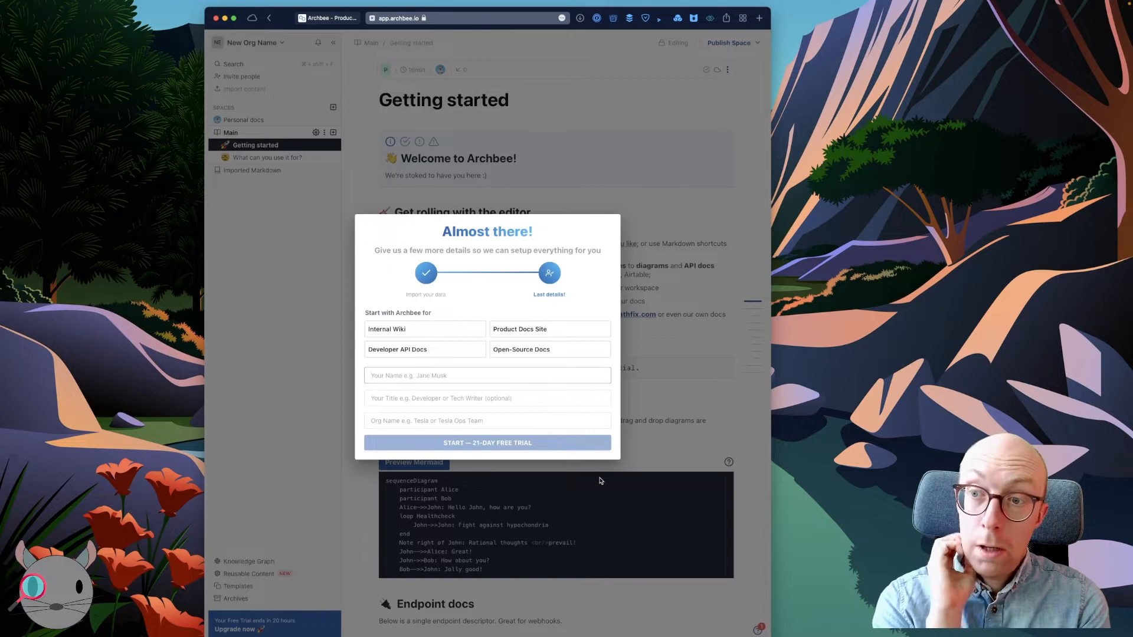
Choose Open-Source Docs as the use case for Archbee and activate the name field of the trial details
{"action": "left_click", "coordinate": [518, 350]}
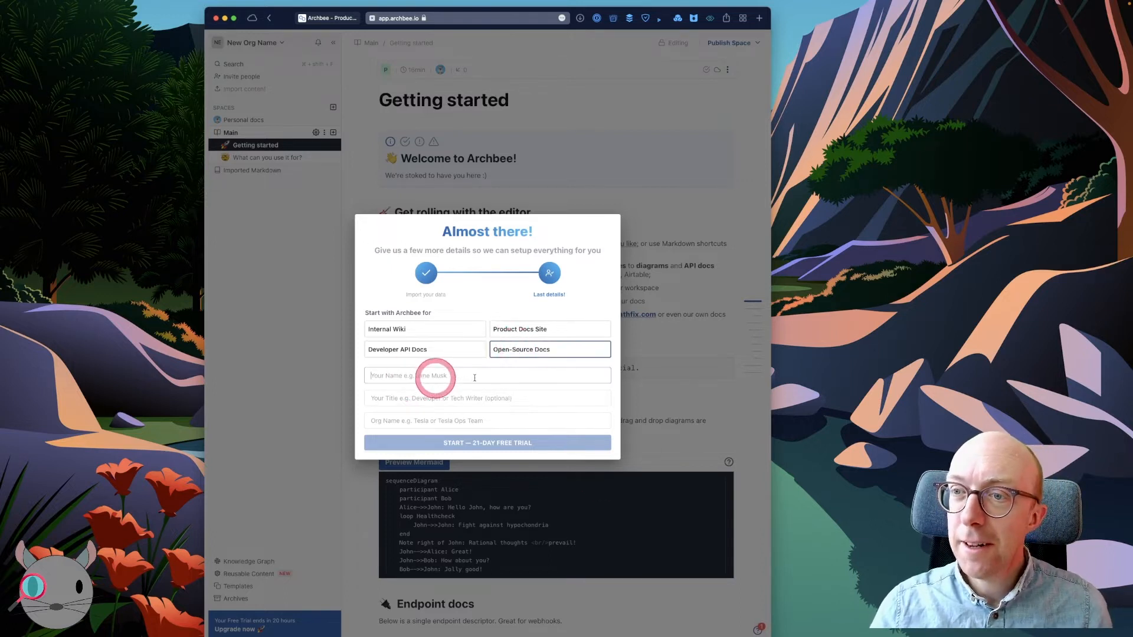
{"action": "left_click", "coordinate": [511, 378]}
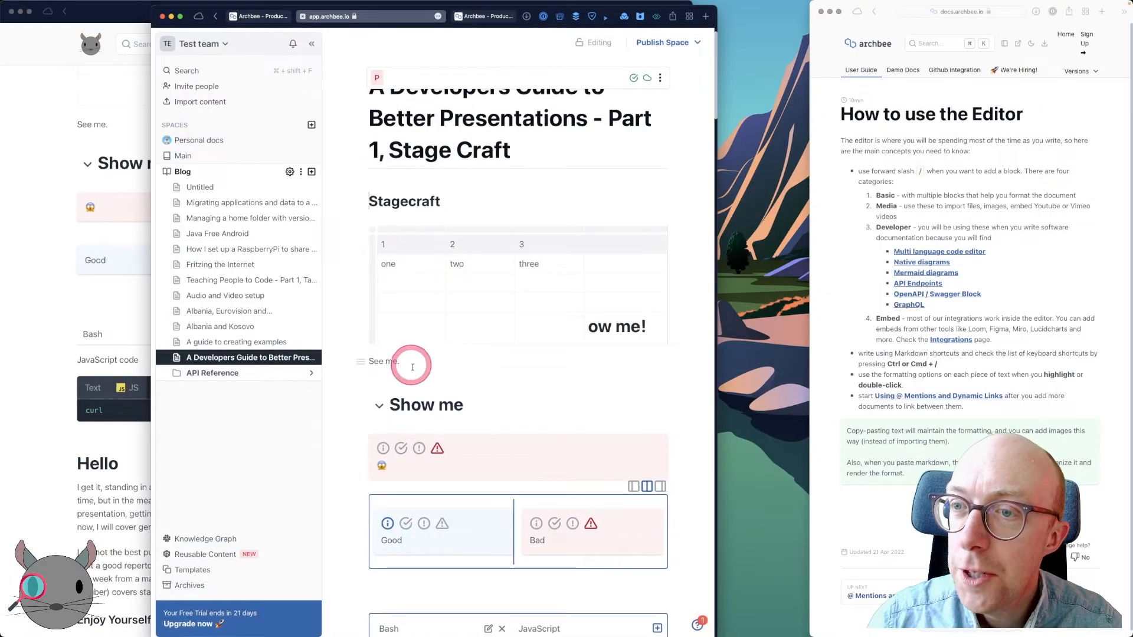
Examine the row and column controls of the Stagecraft table by selecting its last row and its first two columns
{"action": "scroll", "coordinate": [412, 364], "scroll_direction": "up", "scroll_amount": 1}
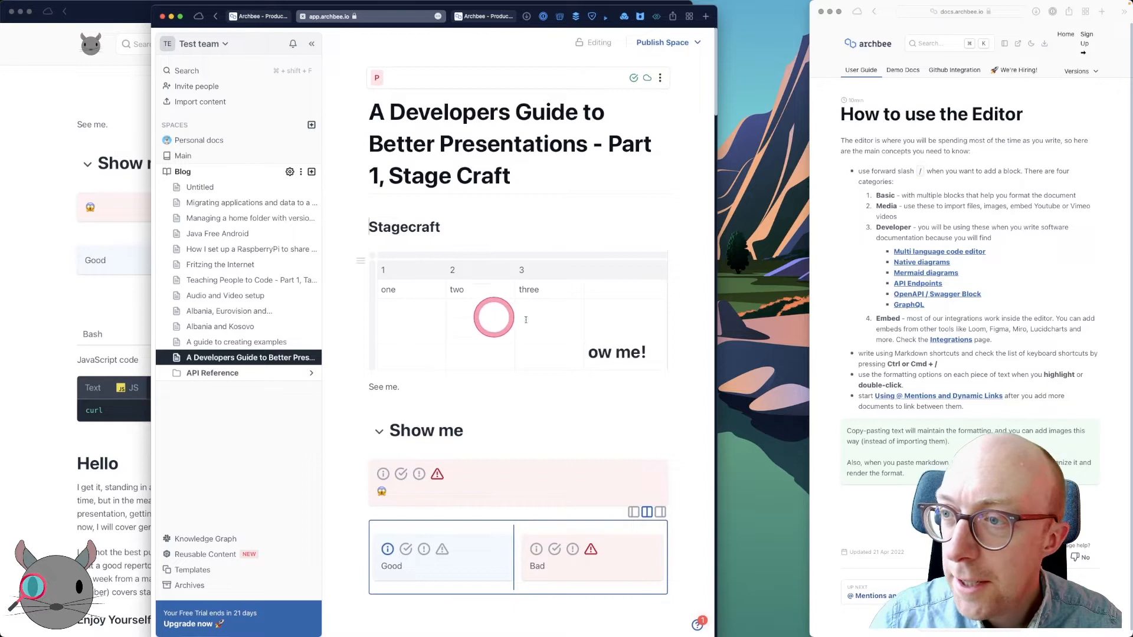
{"action": "left_click", "coordinate": [368, 269]}
{"action": "left_click", "coordinate": [371, 288]}
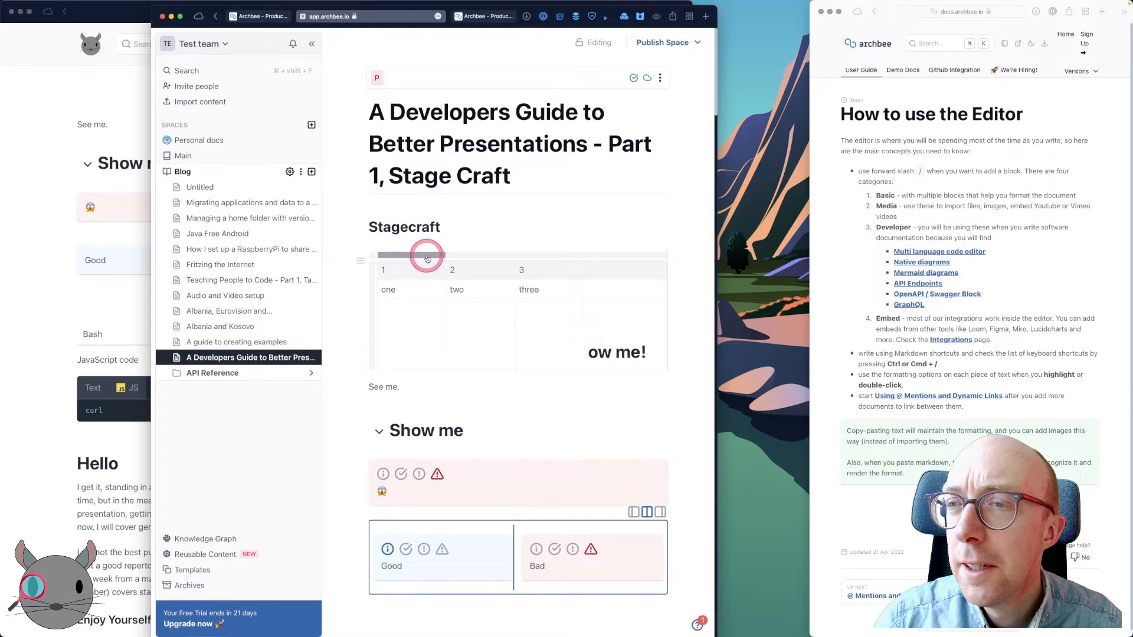
{"action": "left_click", "coordinate": [402, 359]}
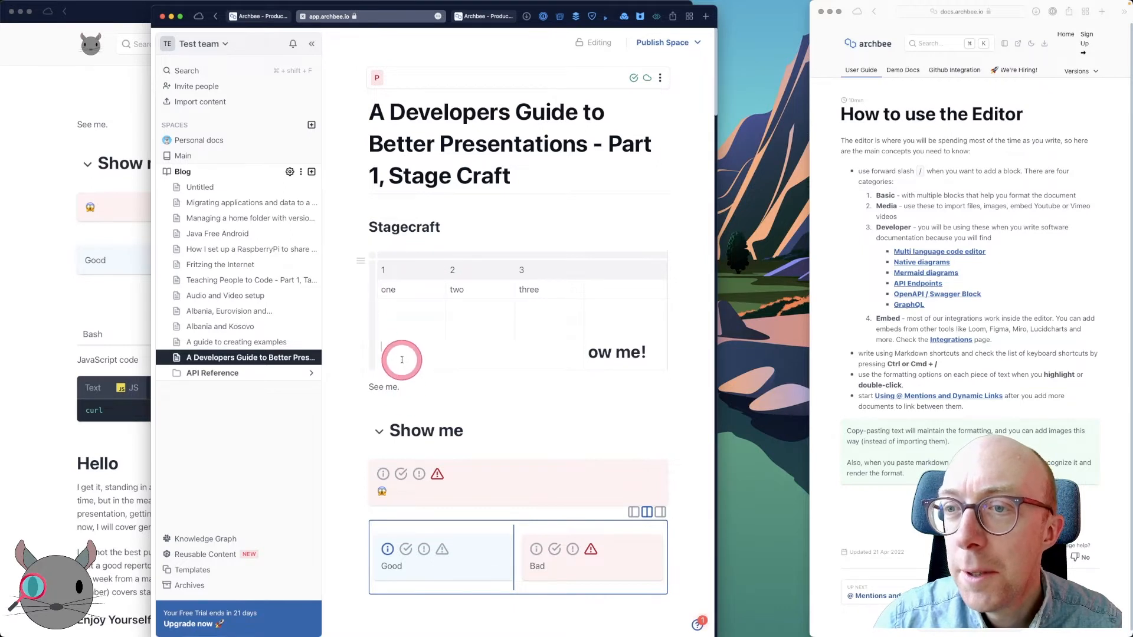
{"action": "left_click", "coordinate": [372, 354]}
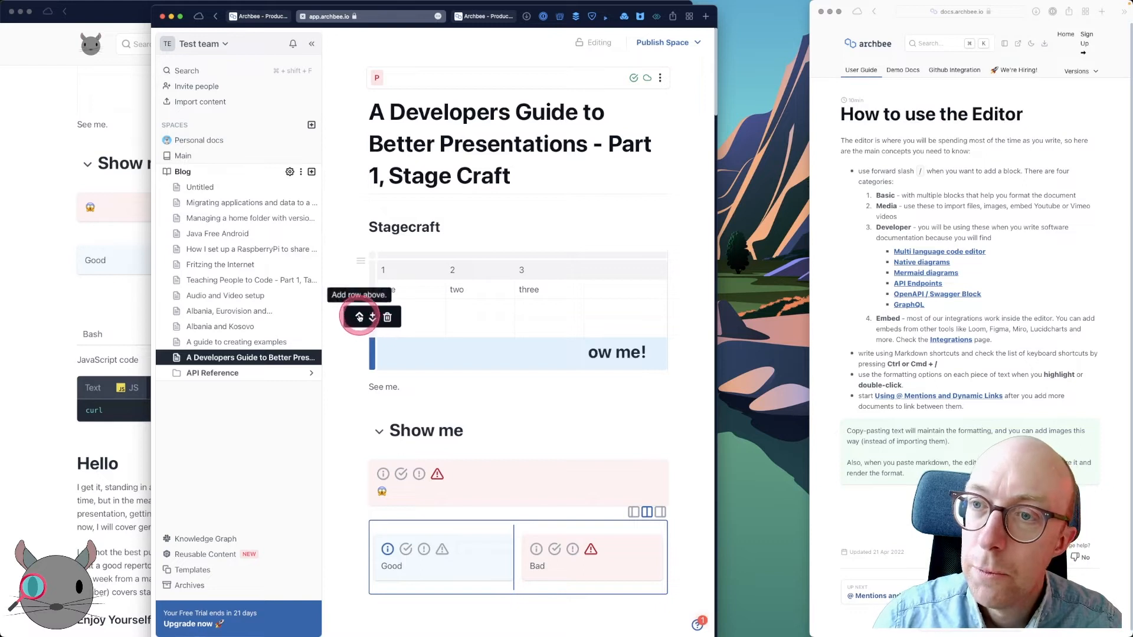
{"action": "left_click", "coordinate": [420, 265]}
{"action": "left_click", "coordinate": [412, 255]}
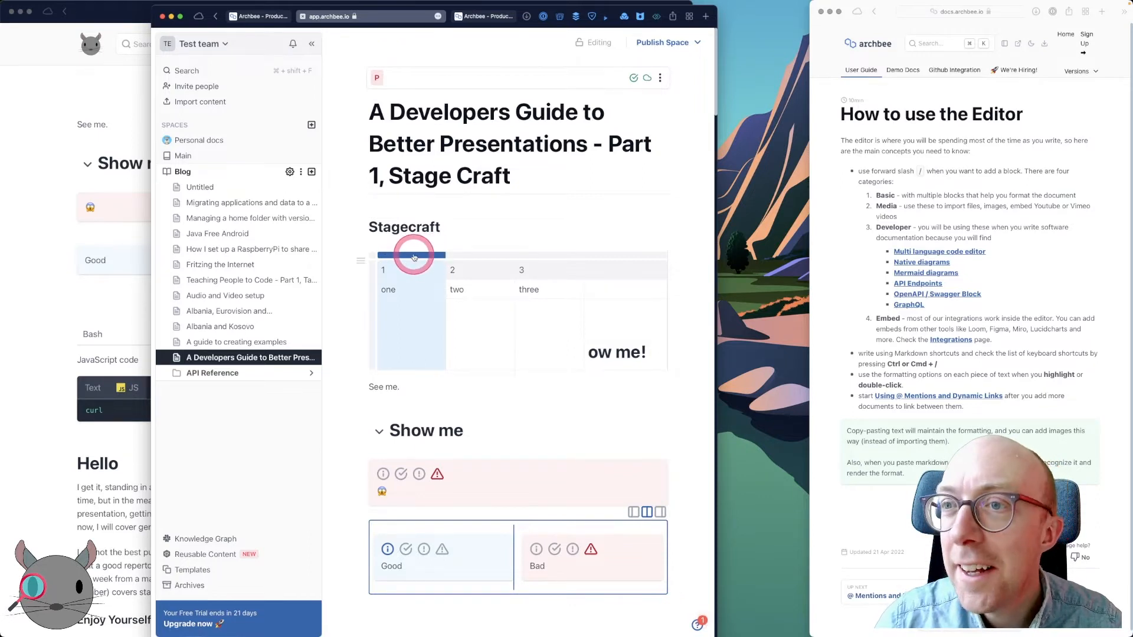
{"action": "left_click", "coordinate": [466, 270]}
{"action": "left_click", "coordinate": [467, 256]}
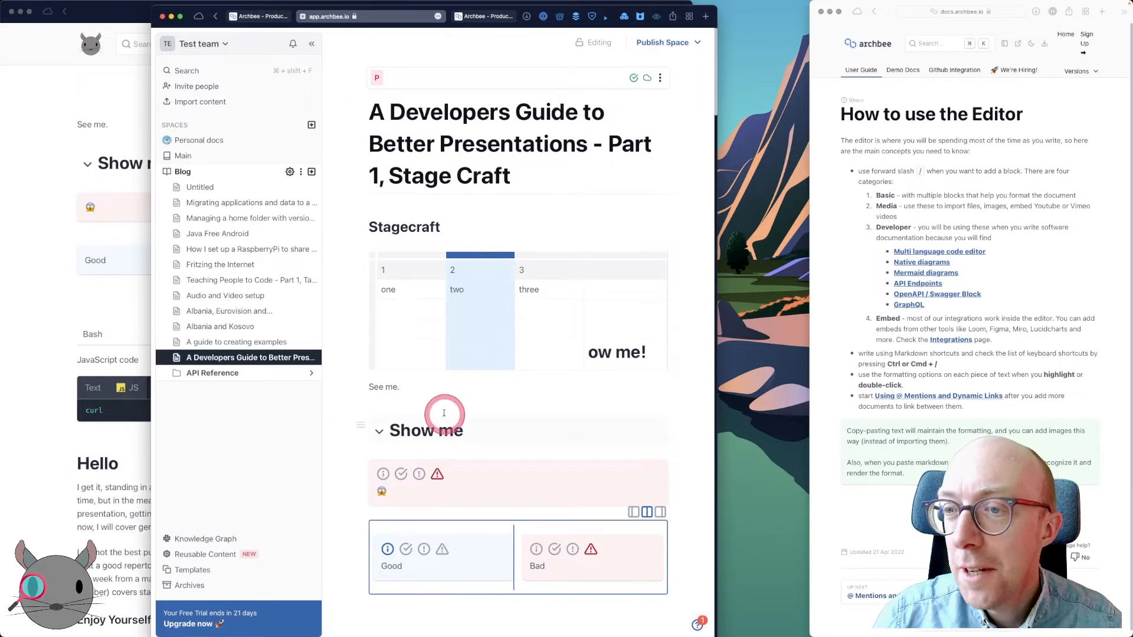
Check the collapsible Show me heading, then try another callout type on the emoji callout and restore it to Danger
{"action": "left_click", "coordinate": [381, 436]}
{"action": "left_click", "coordinate": [496, 443]}
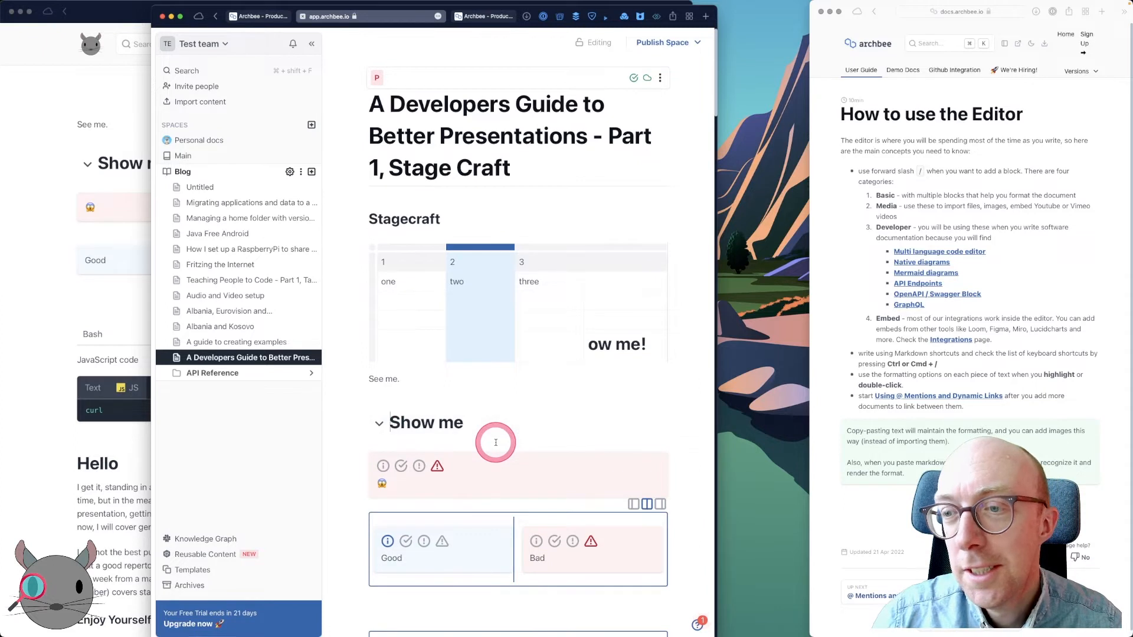
{"action": "scroll", "coordinate": [496, 443], "scroll_direction": "down", "scroll_amount": 1}
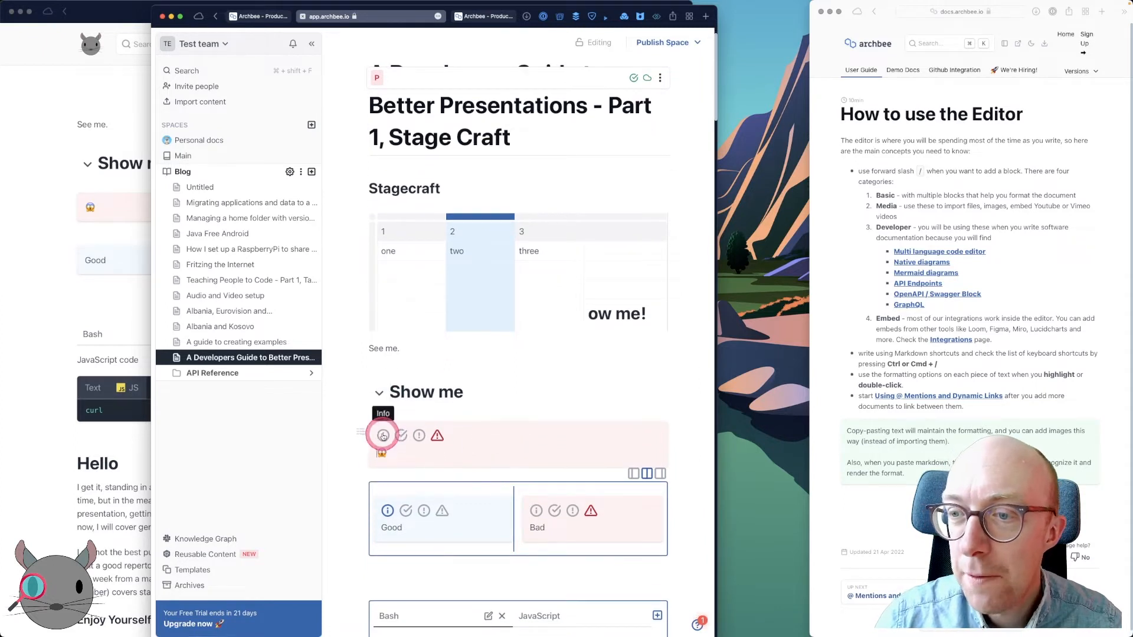
{"action": "left_click", "coordinate": [420, 435]}
{"action": "left_click", "coordinate": [437, 435]}
{"action": "scroll", "coordinate": [506, 519], "scroll_direction": "down", "scroll_amount": 2}
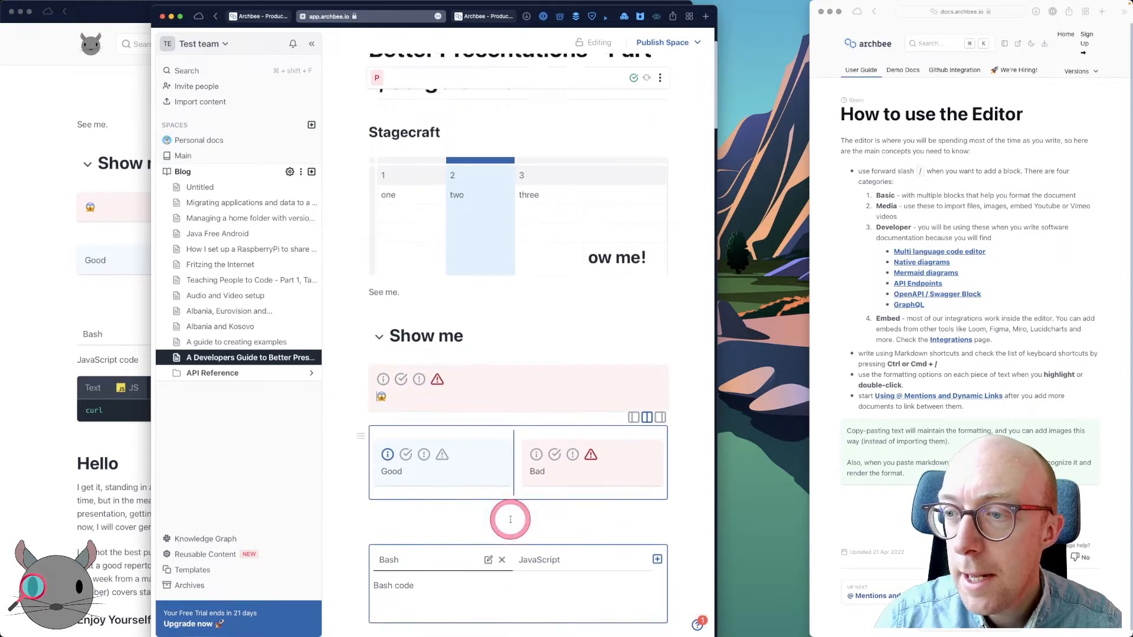
Try the narrower and wider left-column layouts on the Good and Bad callouts, then restore the 50/50 split
{"action": "left_click", "coordinate": [633, 409]}
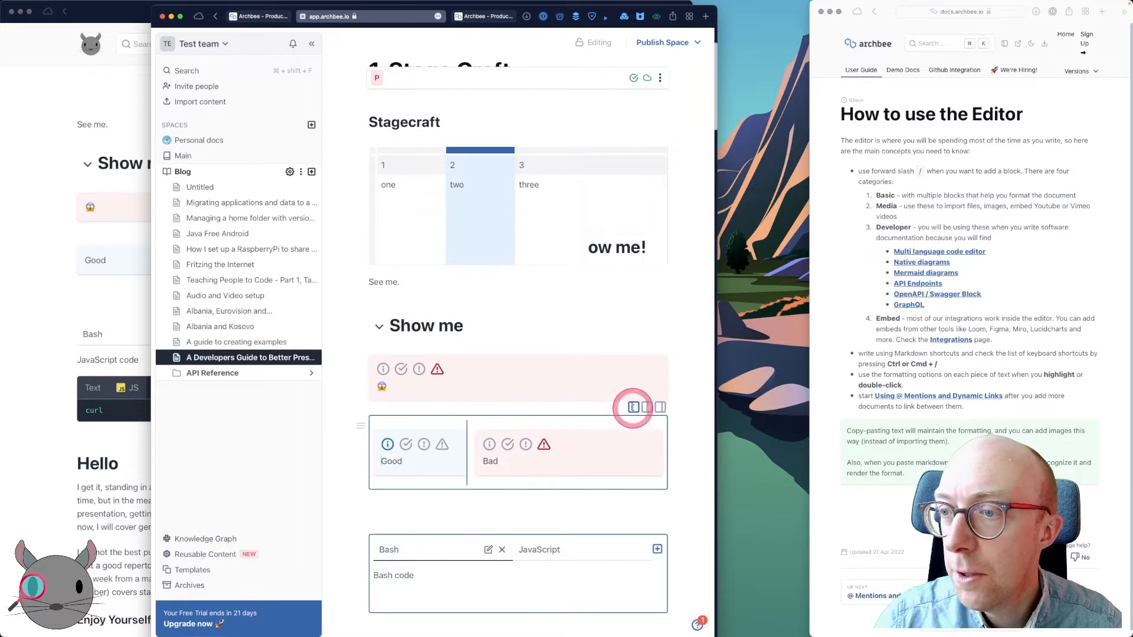
{"action": "left_click", "coordinate": [647, 408]}
{"action": "left_click", "coordinate": [659, 408]}
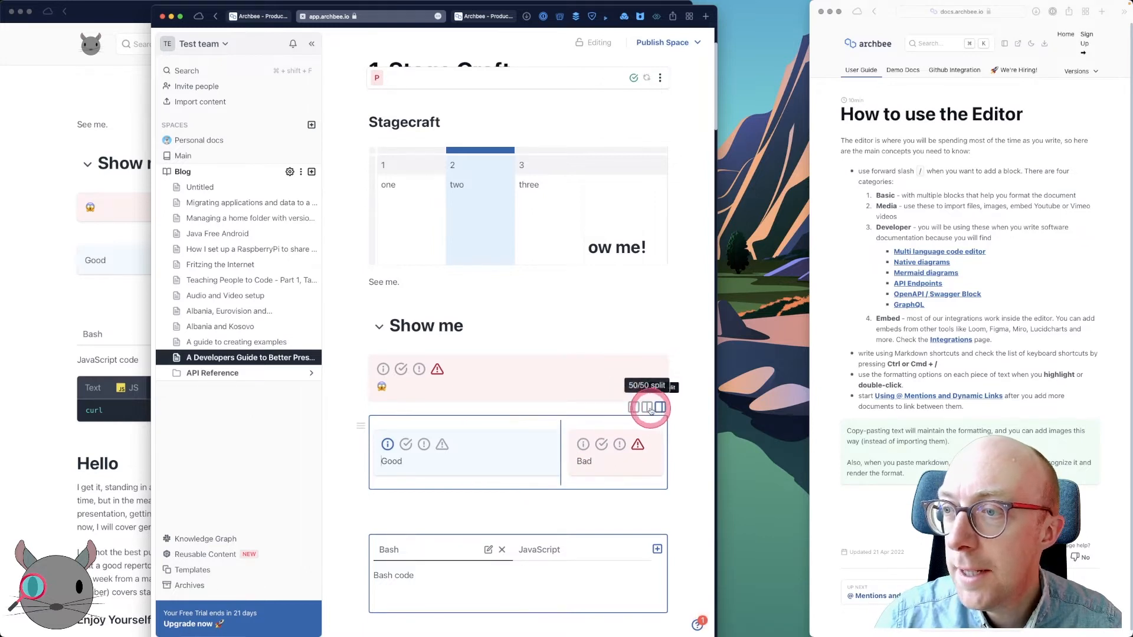
{"action": "left_click", "coordinate": [648, 408]}
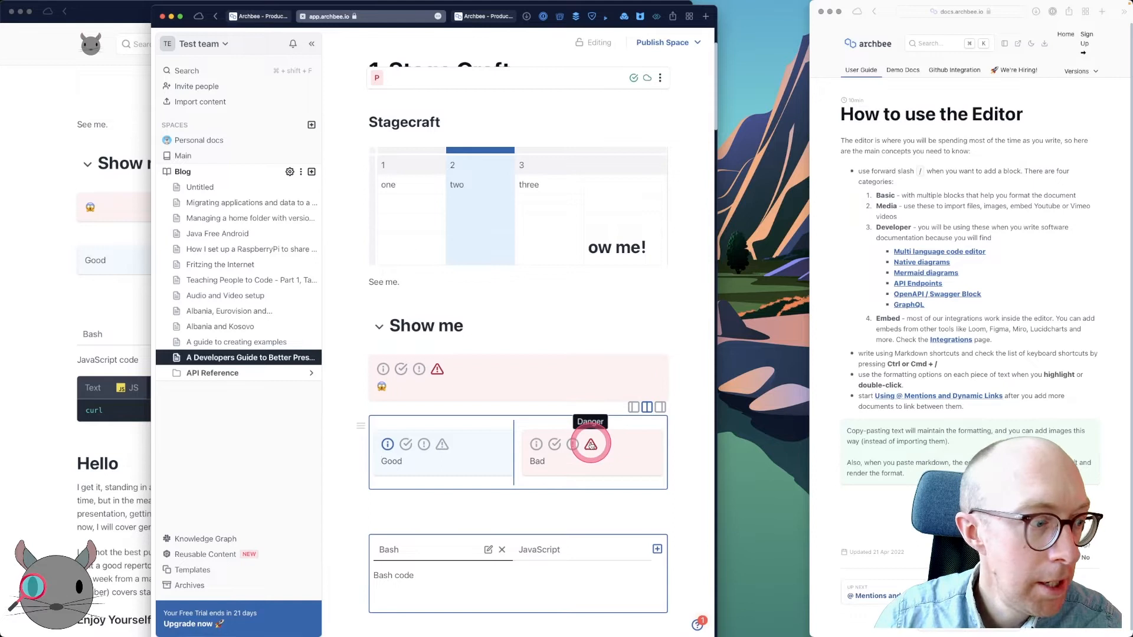
View the contents of the Bash and JavaScript tabs in the tabbed block above the Hello heading
{"action": "scroll", "coordinate": [587, 438], "scroll_direction": "down", "scroll_amount": 3}
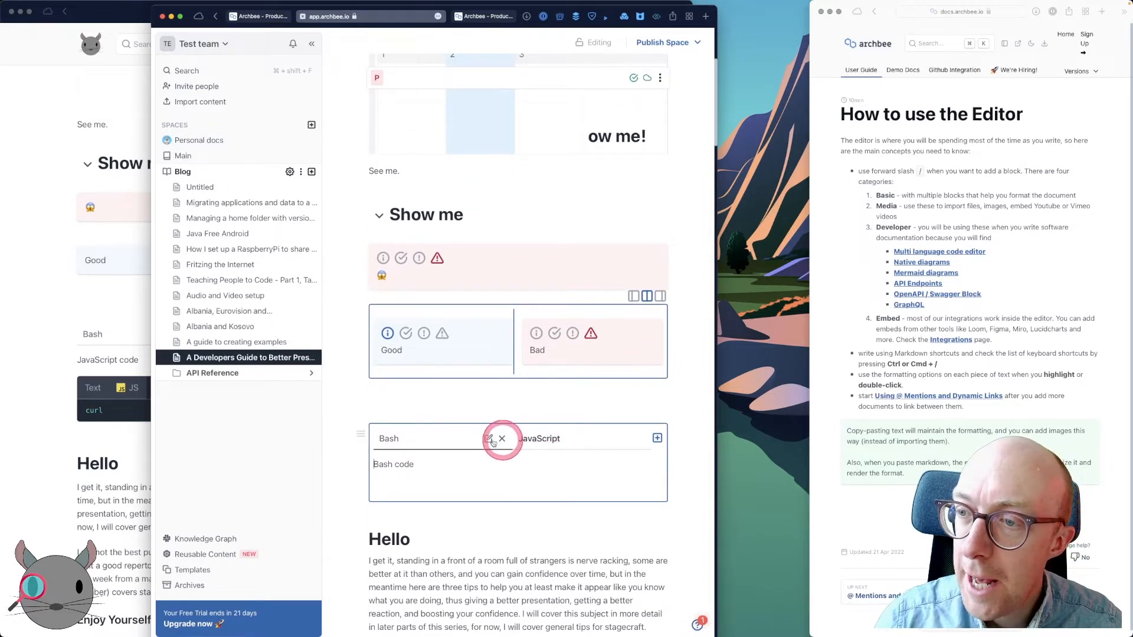
{"action": "left_click", "coordinate": [539, 438]}
{"action": "left_click", "coordinate": [404, 441]}
{"action": "left_click", "coordinate": [543, 440]}
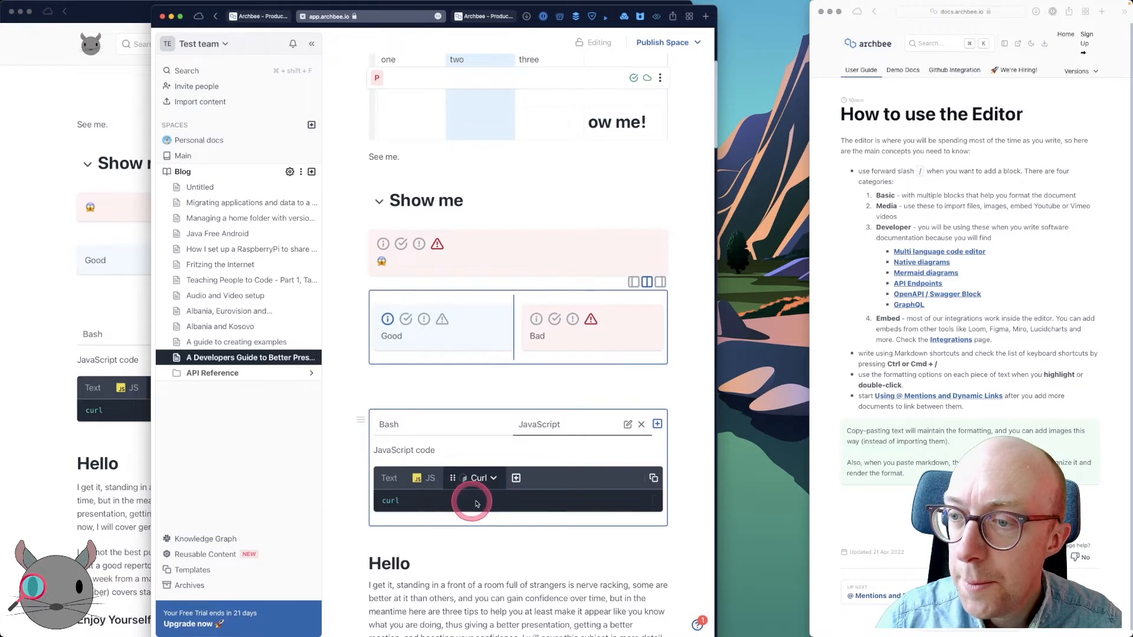
Browse the languages available for the Curl code sample in the JavaScript tab and close the list without changing the language
{"action": "left_click", "coordinate": [492, 479]}
{"action": "scroll", "coordinate": [493, 566], "scroll_direction": "down", "scroll_amount": 2}
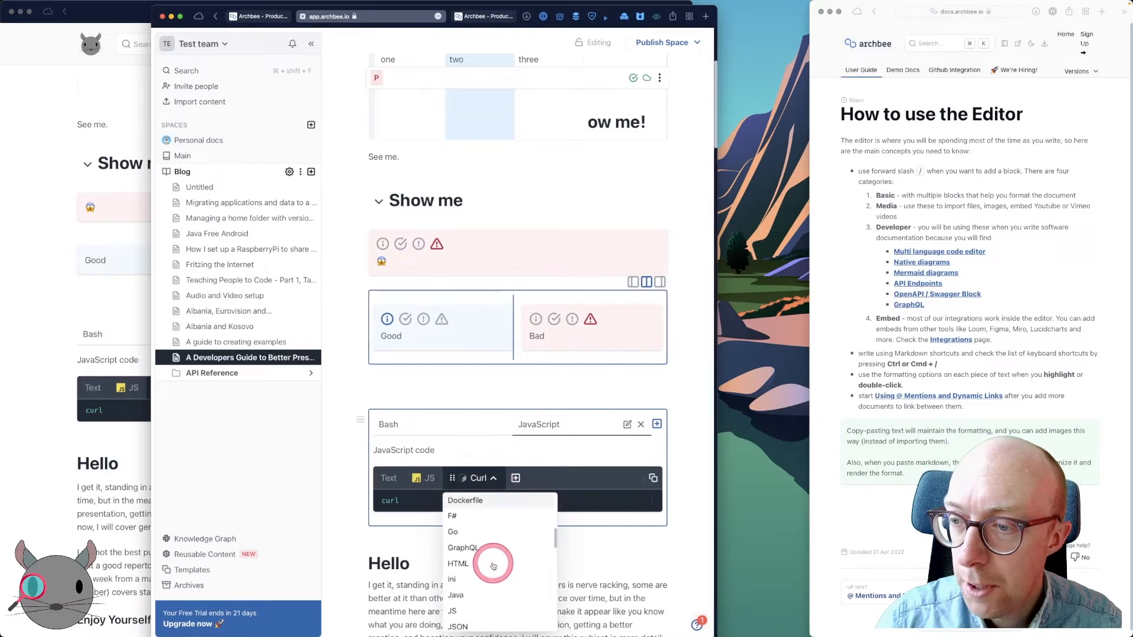
{"action": "left_click", "coordinate": [588, 503]}
{"action": "scroll", "coordinate": [587, 504], "scroll_direction": "down", "scroll_amount": 1}
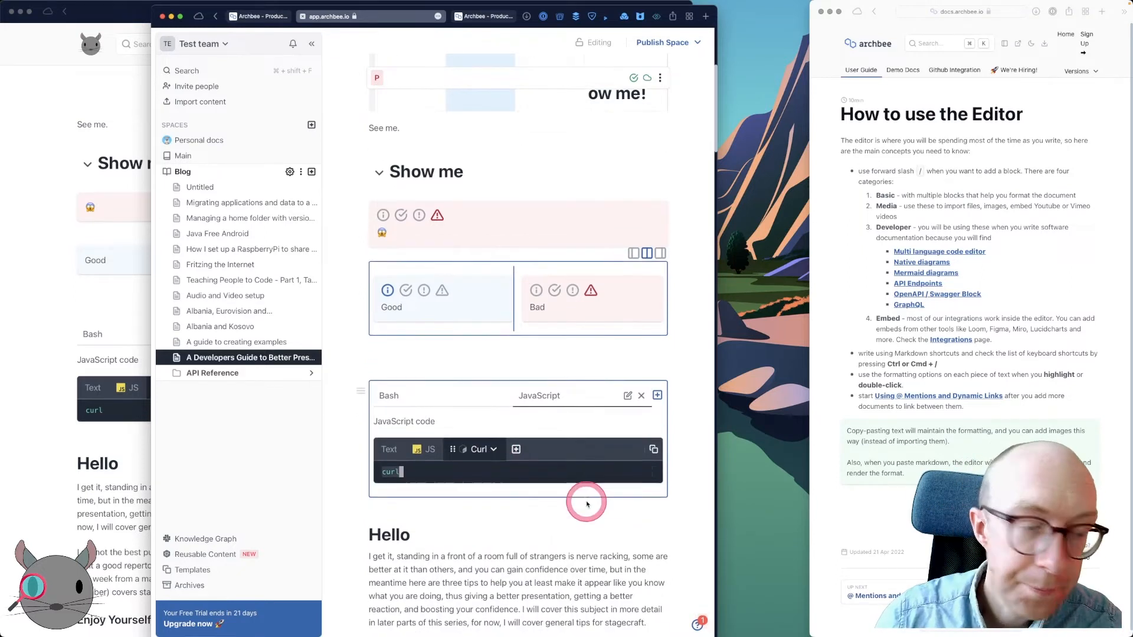
{"action": "scroll", "coordinate": [587, 502], "scroll_direction": "down", "scroll_amount": 5}
{"action": "scroll", "coordinate": [587, 502], "scroll_direction": "down", "scroll_amount": 7}
{"action": "scroll", "coordinate": [587, 503], "scroll_direction": "up", "scroll_amount": 7}
{"action": "scroll", "coordinate": [586, 502], "scroll_direction": "up", "scroll_amount": 10}
{"action": "scroll", "coordinate": [587, 503], "scroll_direction": "down", "scroll_amount": 6}
Add an empty line between the tabbed block and the Hello heading and open the list of addable blocks there
{"action": "left_click", "coordinate": [587, 502]}
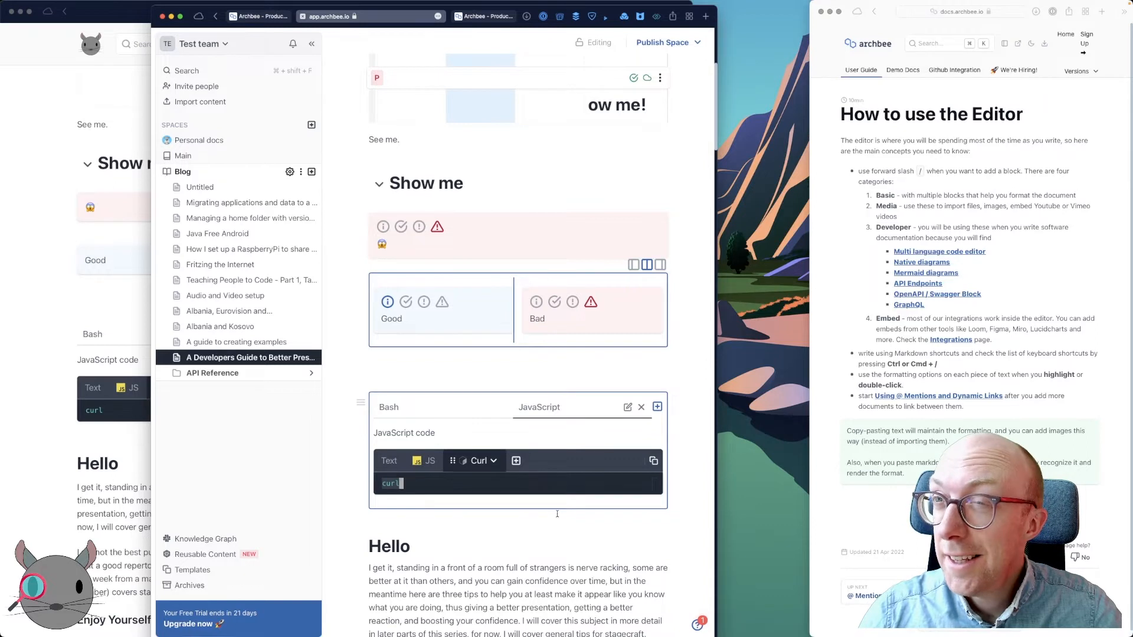
{"action": "left_click_drag", "start_coordinate": [546, 522], "coordinate": [419, 528]}
{"action": "left_click", "coordinate": [414, 523]}
{"action": "key", "text": "Return"}
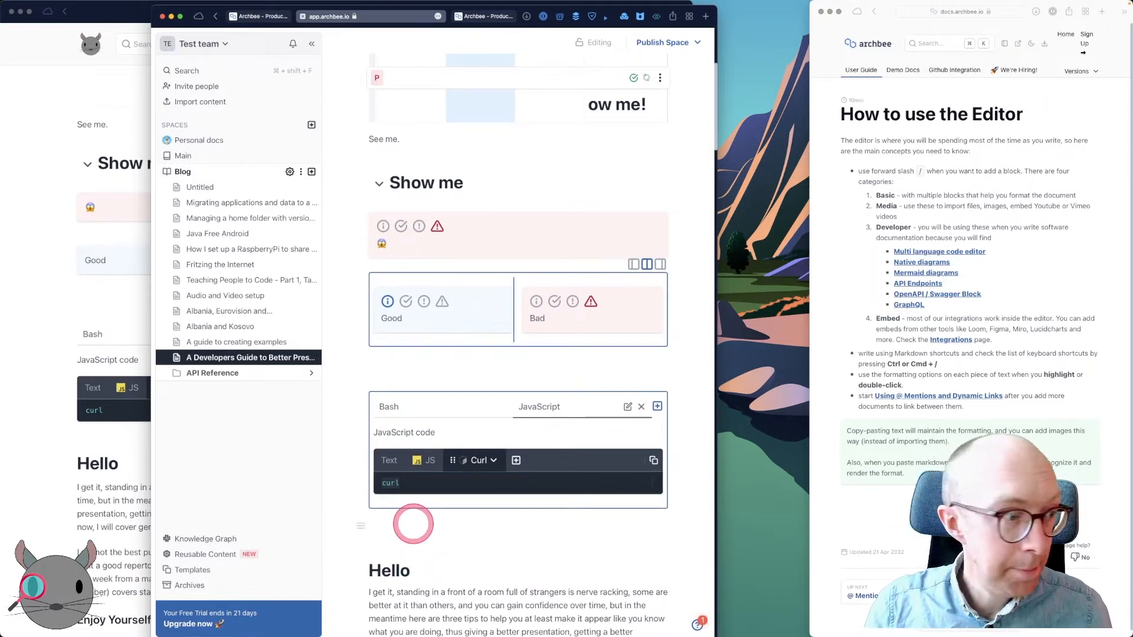
{"action": "left_click", "coordinate": [414, 523]}
{"action": "type", "text": "/"}
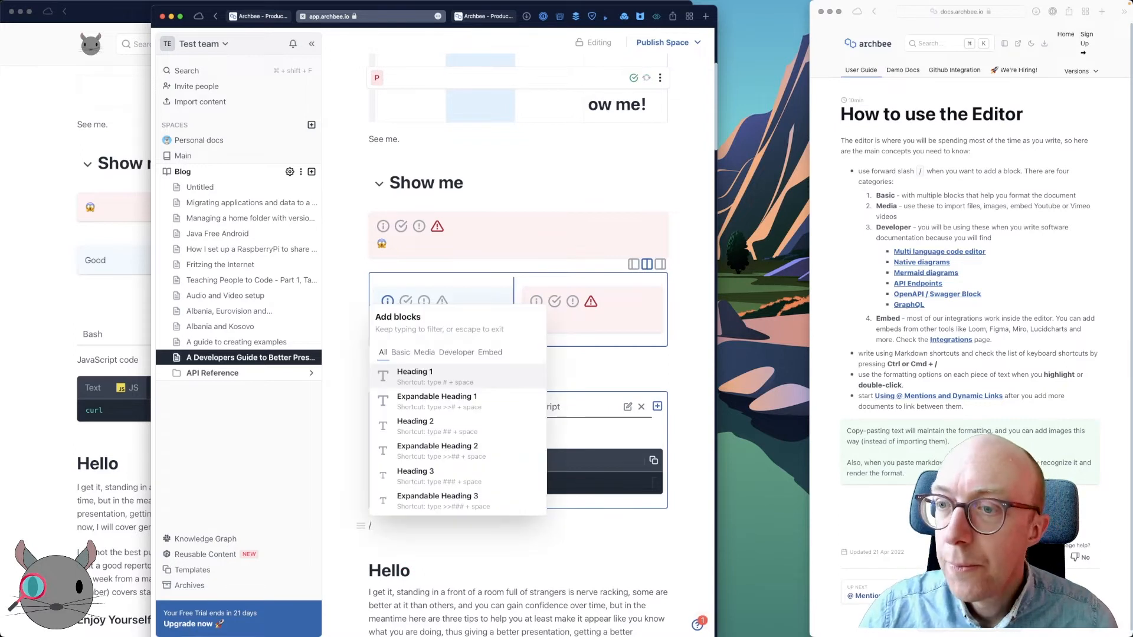
Browse the addable blocks, from the media types to the API endpoint, Swagger UI and GraphiQL ones, and close the list without inserting any
{"action": "scroll", "coordinate": [468, 451], "scroll_direction": "down", "scroll_amount": 10}
{"action": "scroll", "coordinate": [468, 451], "scroll_direction": "down", "scroll_amount": 4}
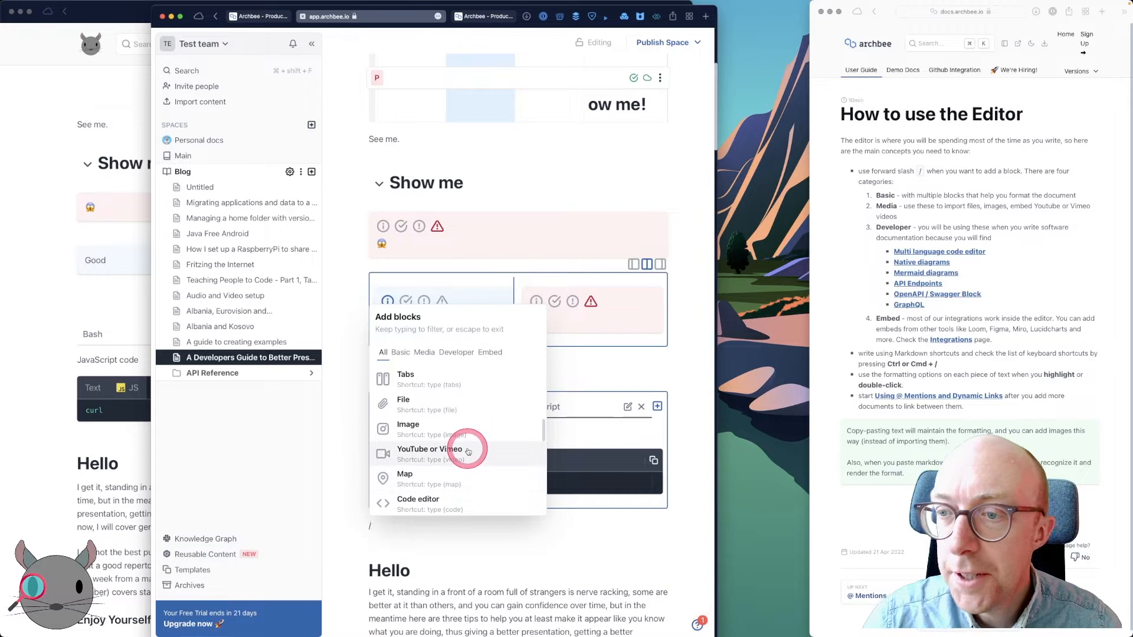
{"action": "scroll", "coordinate": [468, 452], "scroll_direction": "down", "scroll_amount": 1}
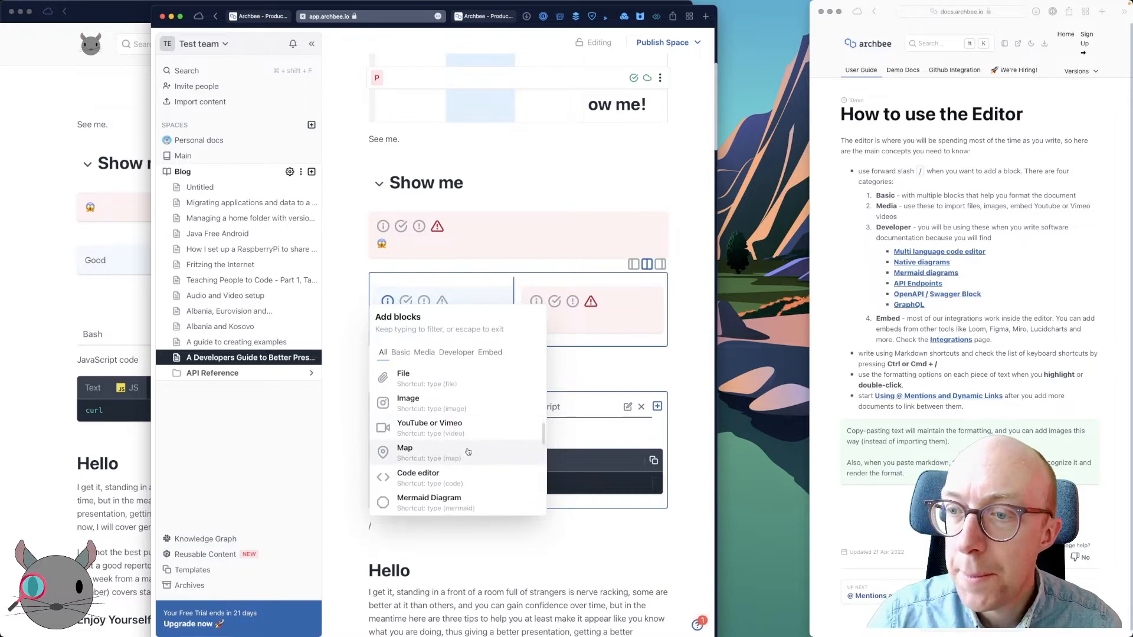
{"action": "scroll", "coordinate": [468, 452], "scroll_direction": "down", "scroll_amount": 1}
{"action": "left_click", "coordinate": [435, 456]}
{"action": "scroll", "coordinate": [435, 456], "scroll_direction": "down", "scroll_amount": 3}
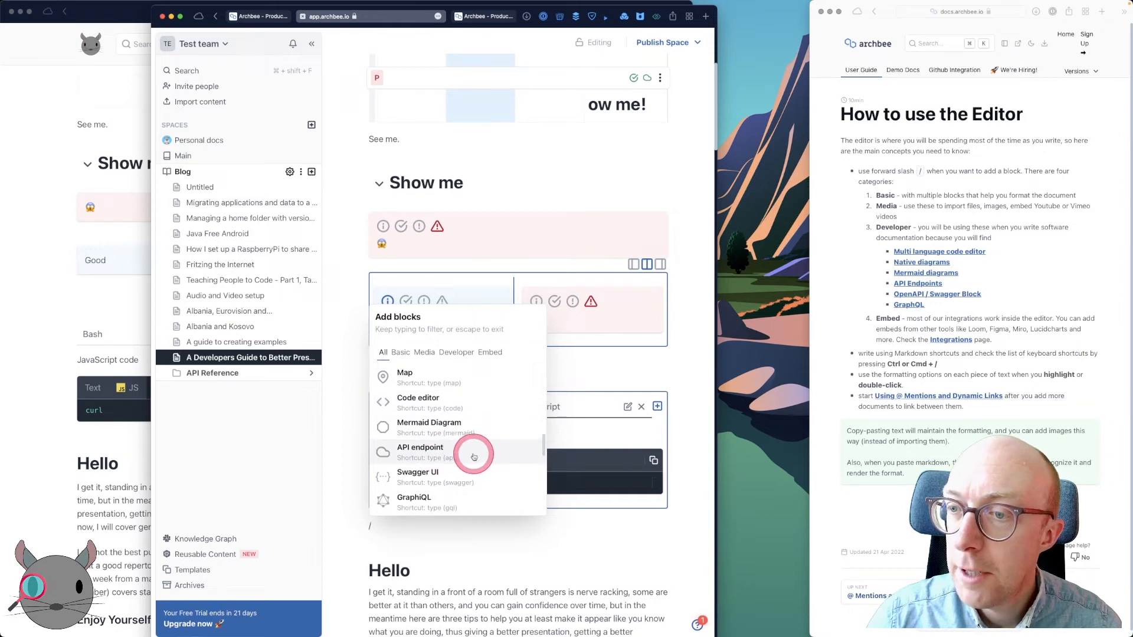
{"action": "scroll", "coordinate": [474, 456], "scroll_direction": "down", "scroll_amount": 1}
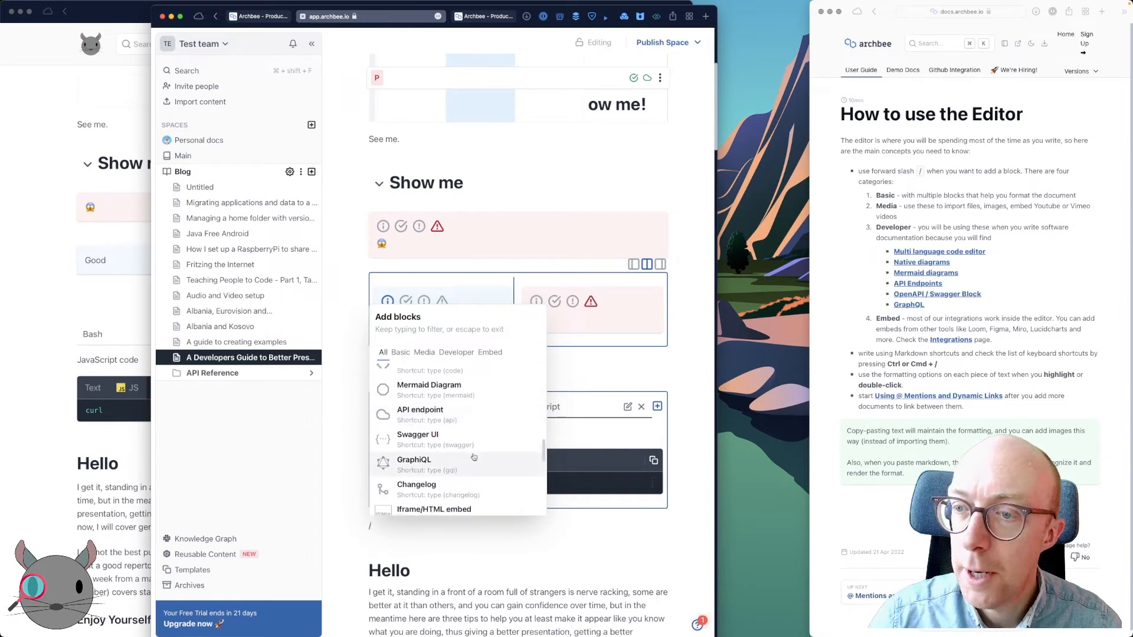
{"action": "scroll", "coordinate": [473, 456], "scroll_direction": "up", "scroll_amount": 1}
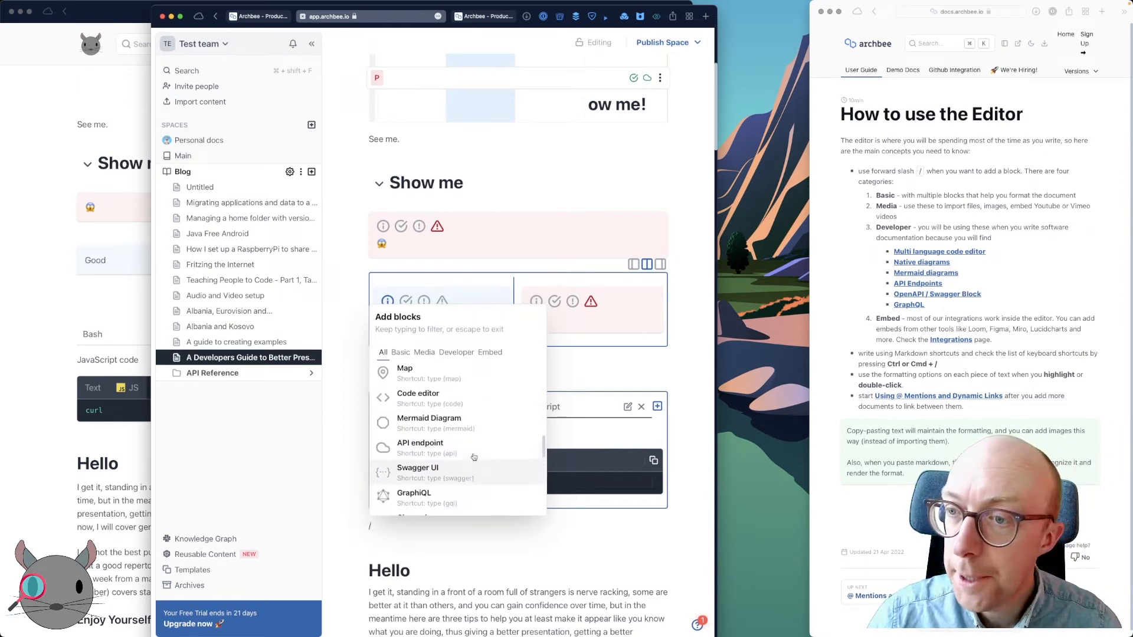
{"action": "left_click", "coordinate": [406, 552]}
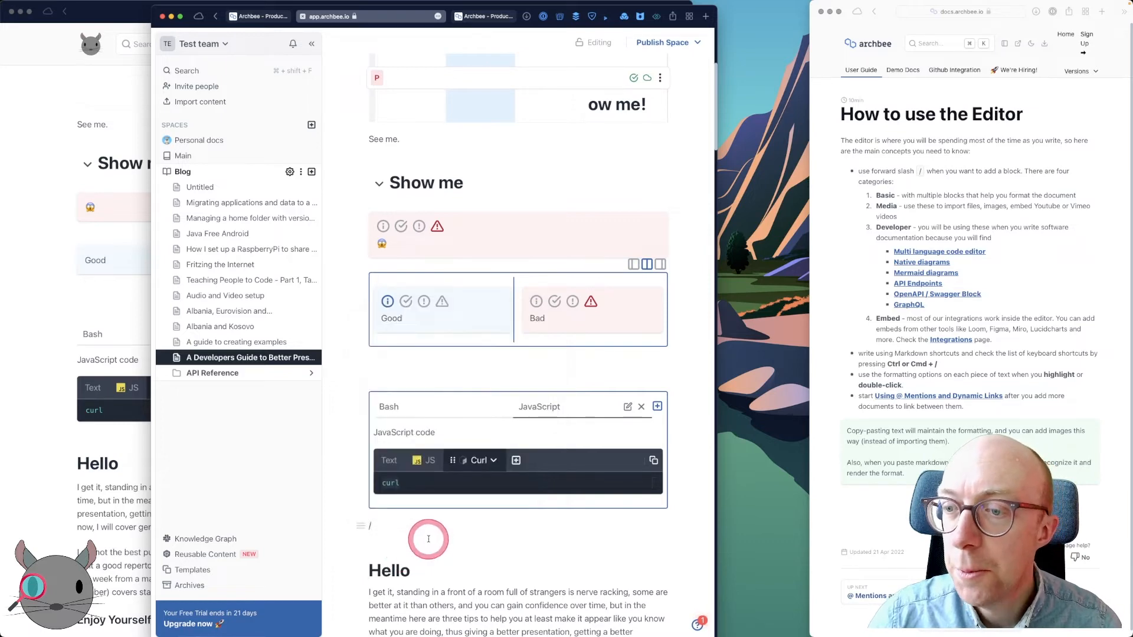
{"action": "scroll", "coordinate": [416, 546], "scroll_direction": "down", "scroll_amount": 9}
{"action": "scroll", "coordinate": [428, 538], "scroll_direction": "down", "scroll_amount": 20}
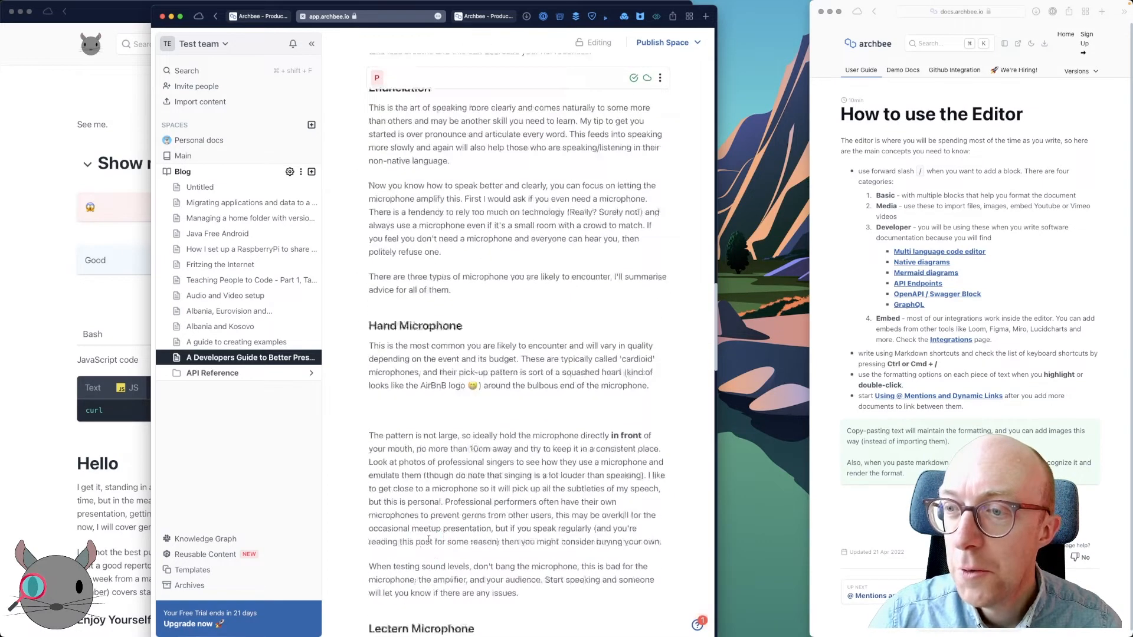
{"action": "scroll", "coordinate": [428, 539], "scroll_direction": "up", "scroll_amount": 20}
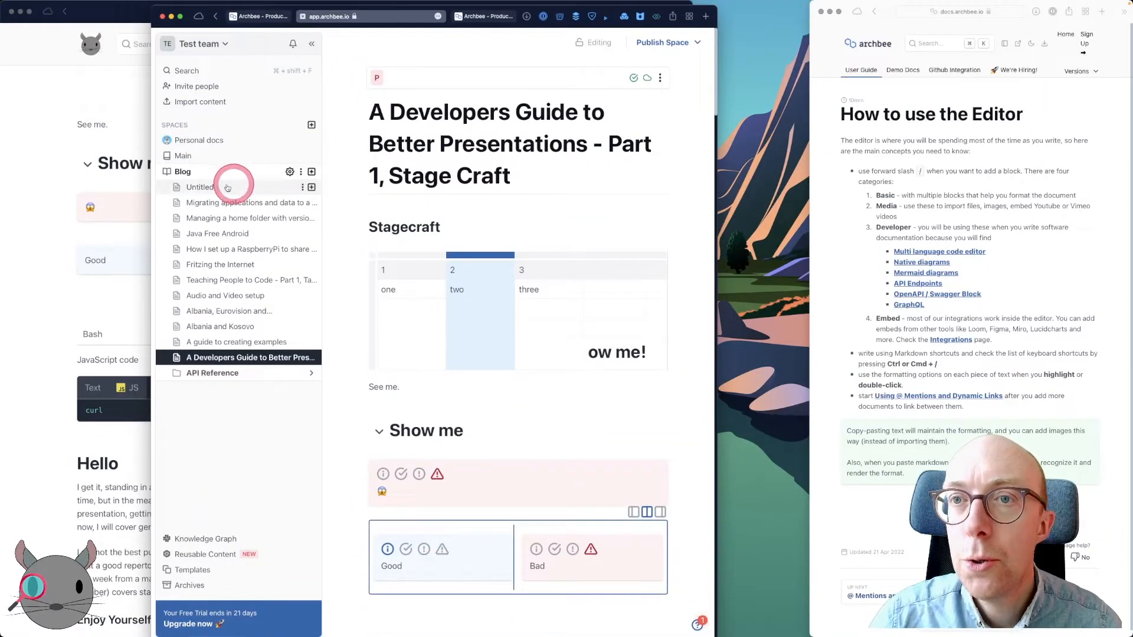
Title the Blog space's Untitled document "Getting started" and write "Sub-heading" as its first body line
{"action": "left_click", "coordinate": [205, 188]}
{"action": "left_click", "coordinate": [445, 108]}
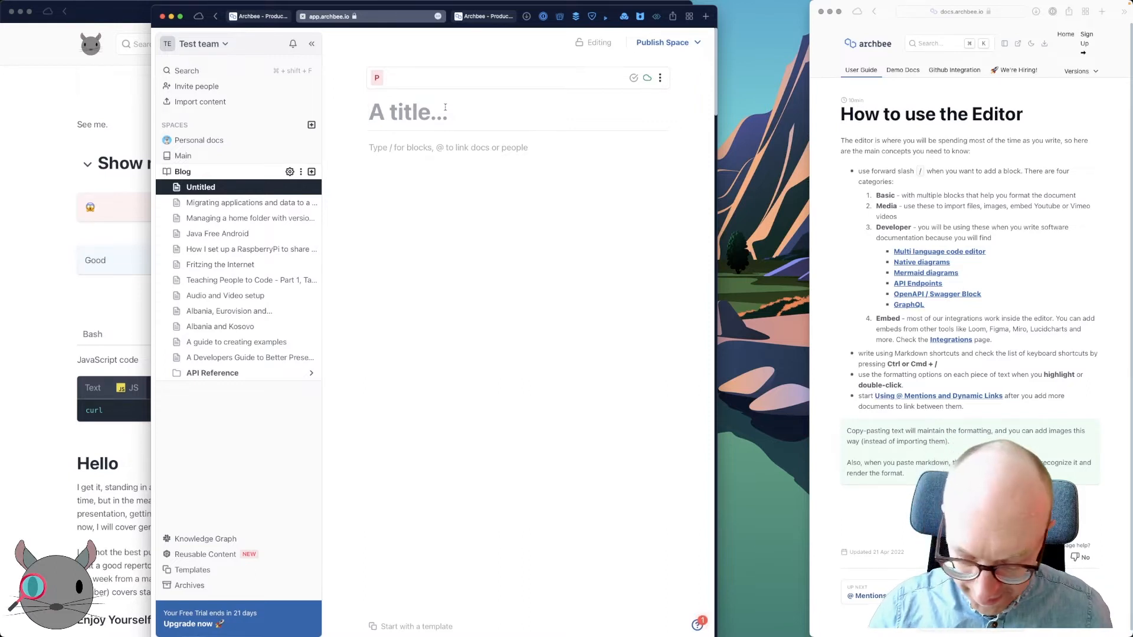
{"action": "type", "text": "Getting starte"}
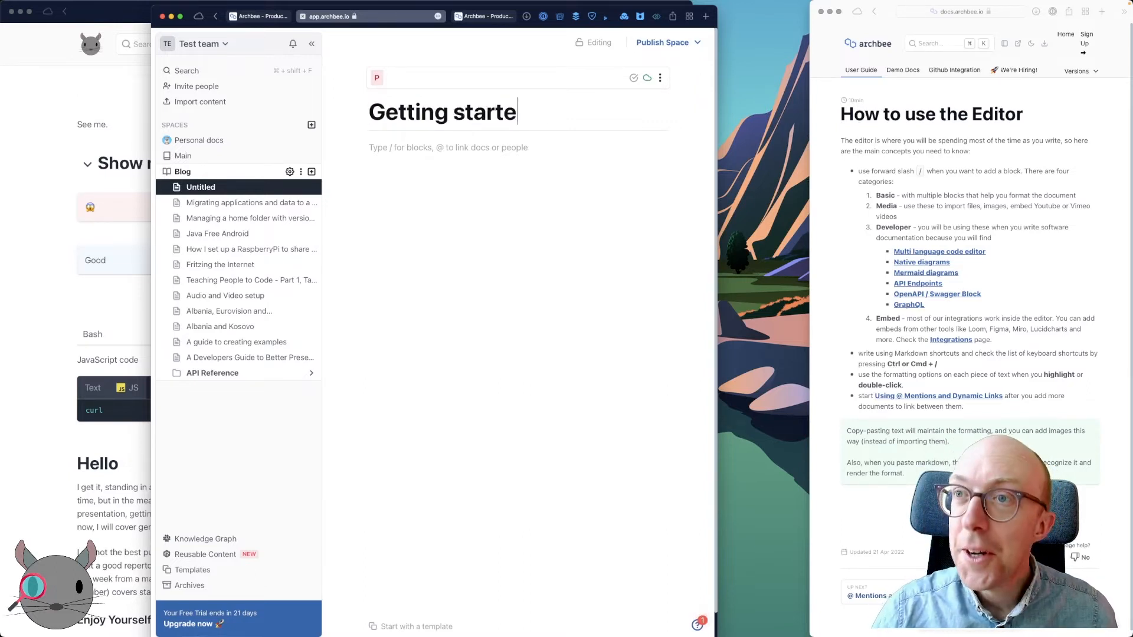
{"action": "type", "text": "d"}
{"action": "left_click", "coordinate": [465, 108]}
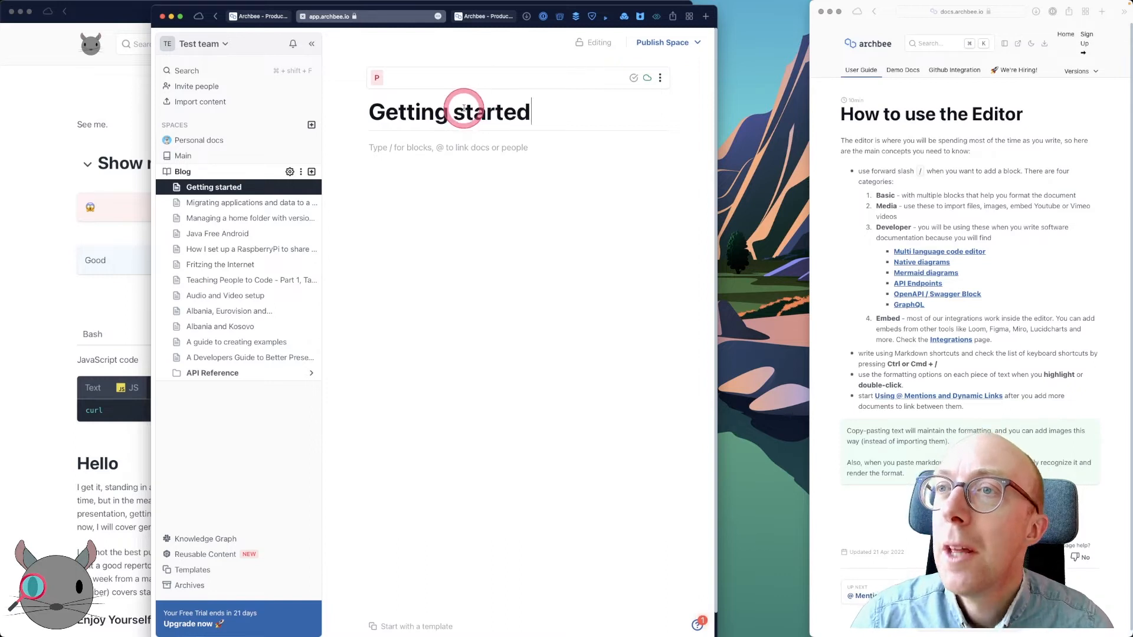
{"action": "triple_click", "coordinate": [464, 108]}
{"action": "left_click", "coordinate": [394, 142]}
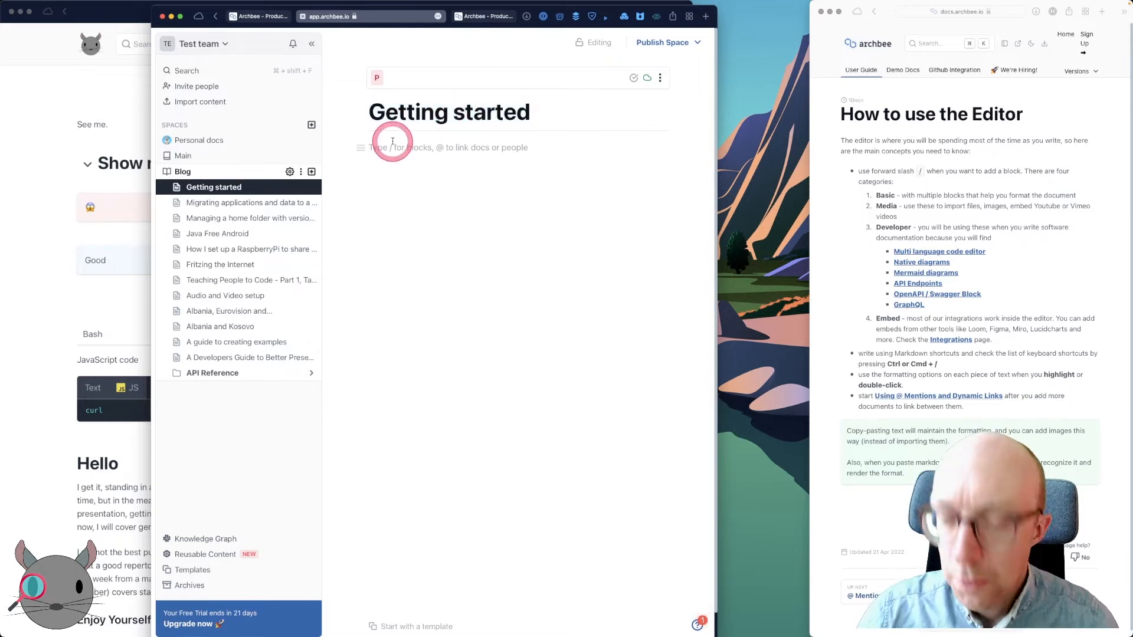
{"action": "type", "text": "Sub-h"}
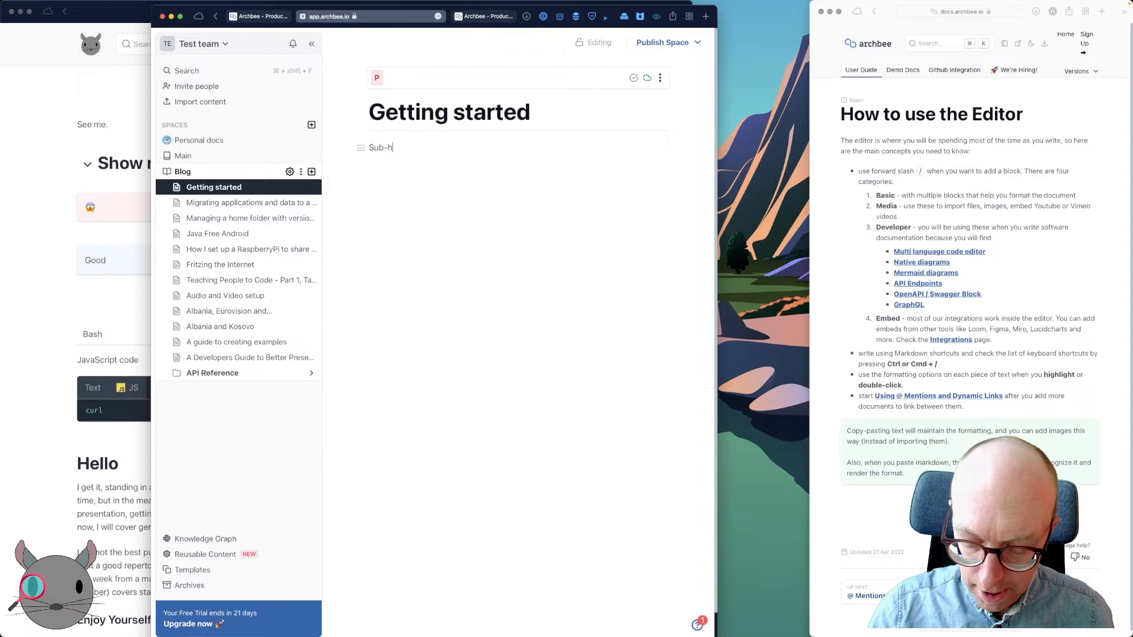
Attach the comment "Not the best" to the "Sub-he" part of the Sub-heading line
{"action": "triple_click", "coordinate": [394, 147]}
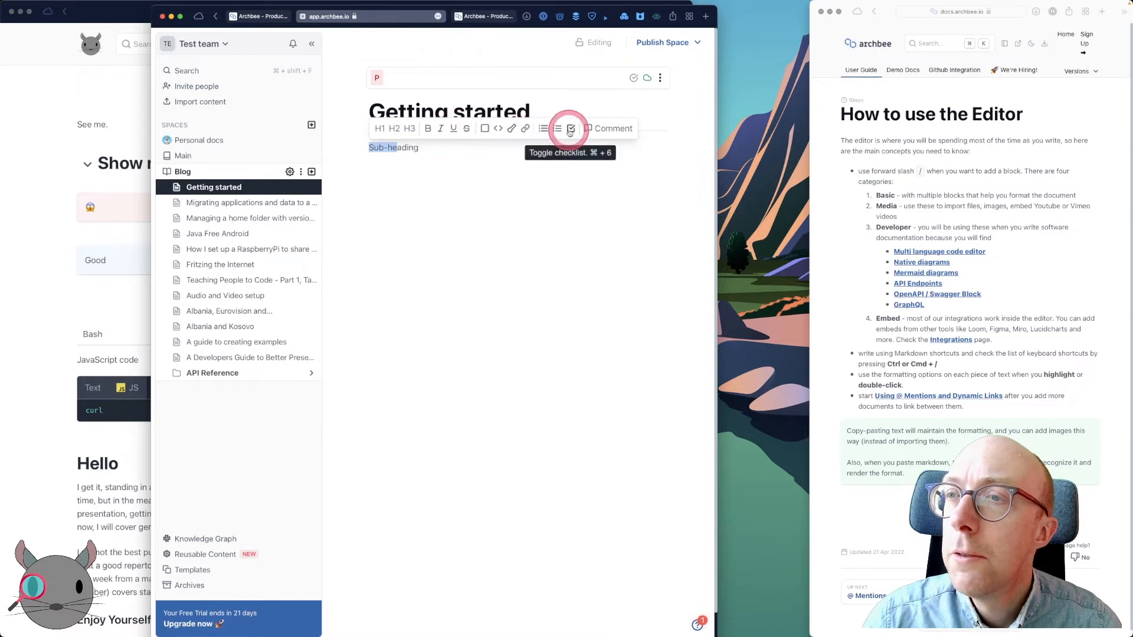
{"action": "left_click", "coordinate": [605, 130]}
{"action": "left_click", "coordinate": [461, 134]}
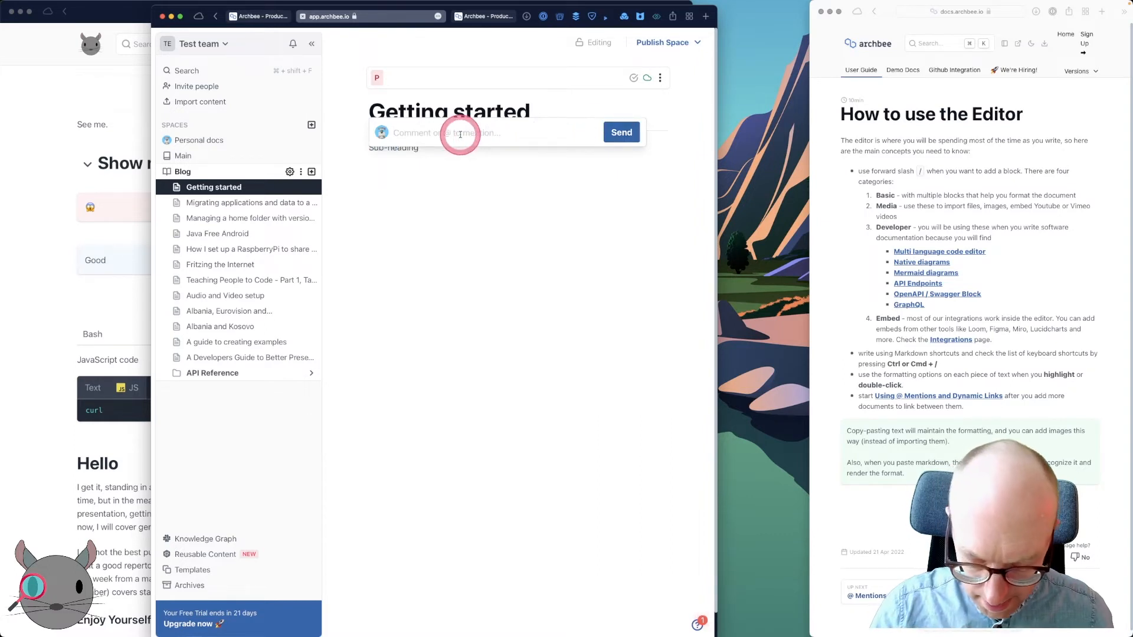
{"action": "type", "text": "Not the best?"}
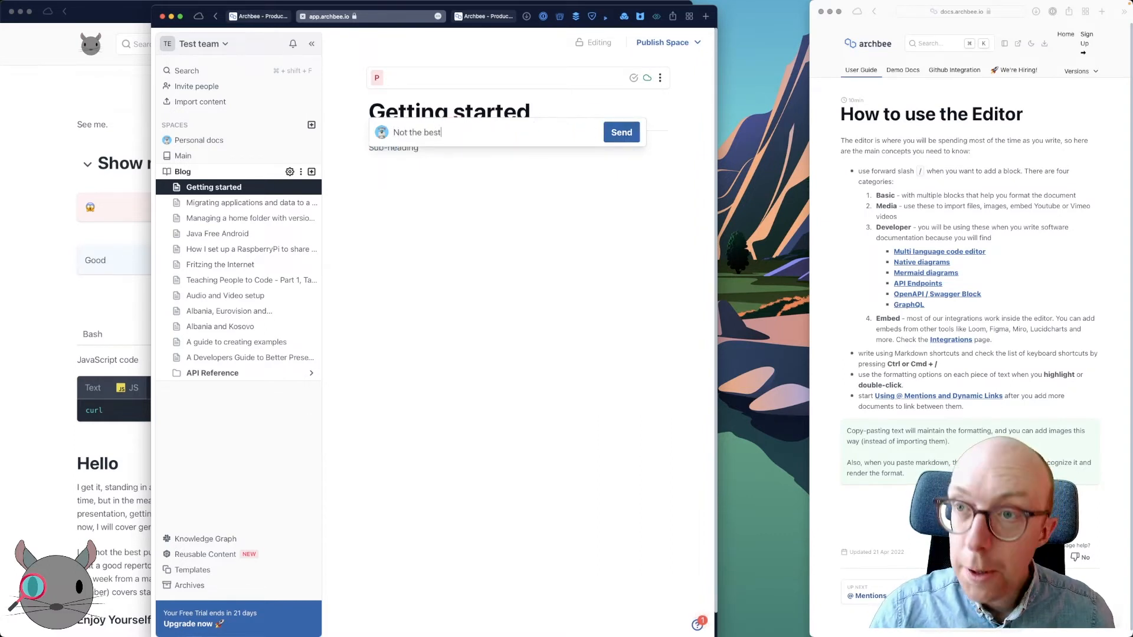
{"action": "left_click", "coordinate": [622, 132]}
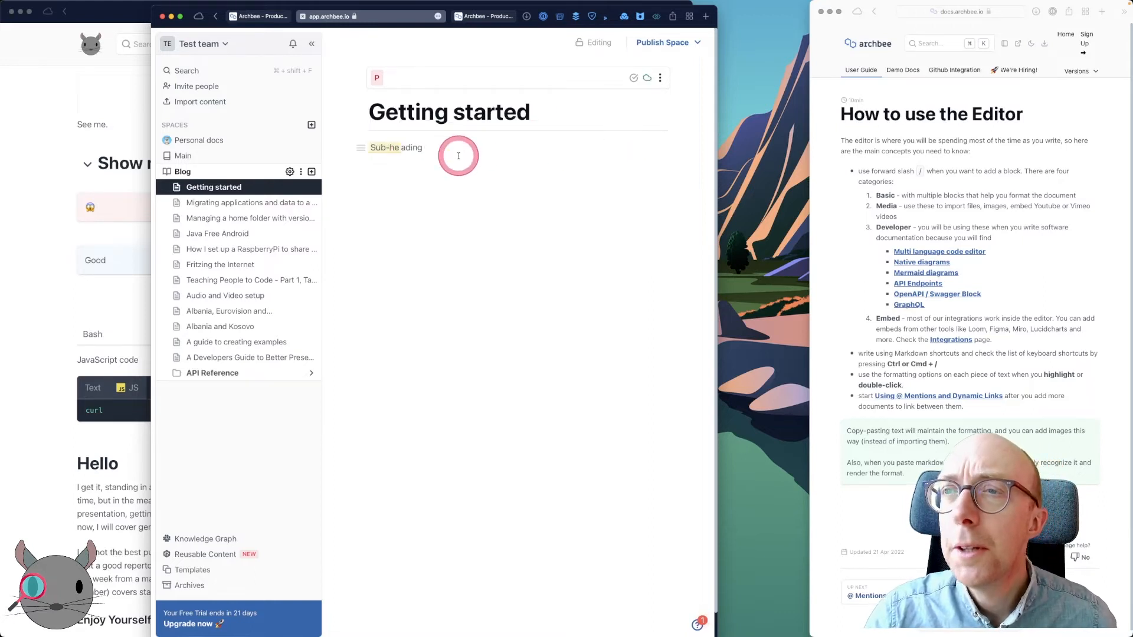
Format the whole Sub-heading line as Heading 2 and start a new line below it
{"action": "left_click_drag", "start_coordinate": [426, 148], "coordinate": [367, 148]}
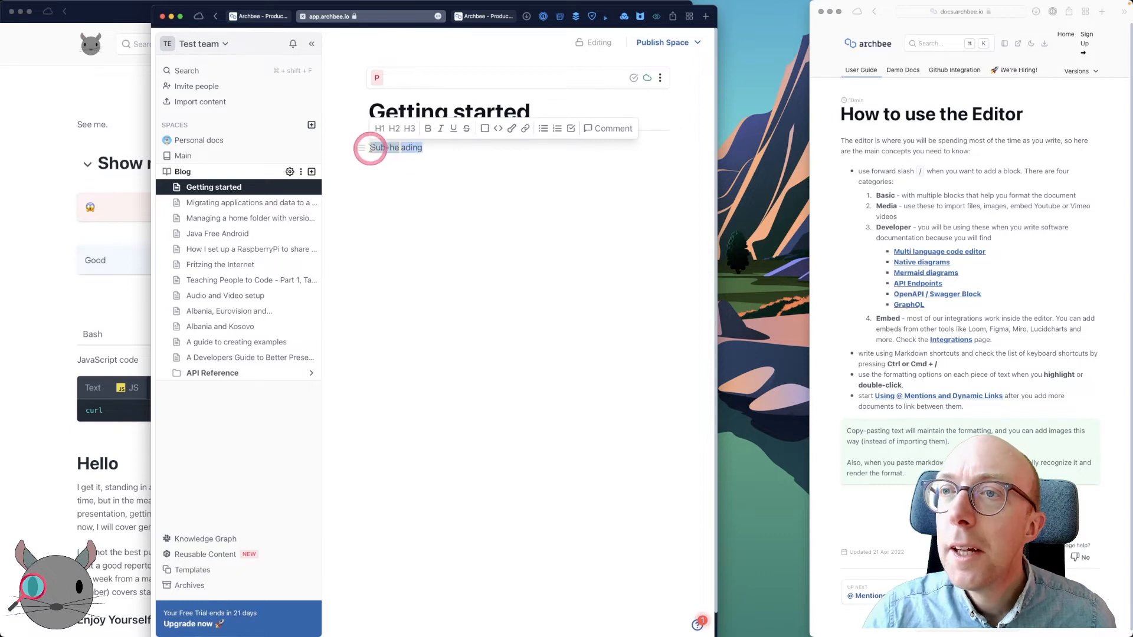
{"action": "left_click", "coordinate": [394, 128]}
{"action": "key", "text": "Right"}
{"action": "key", "text": "Return"}
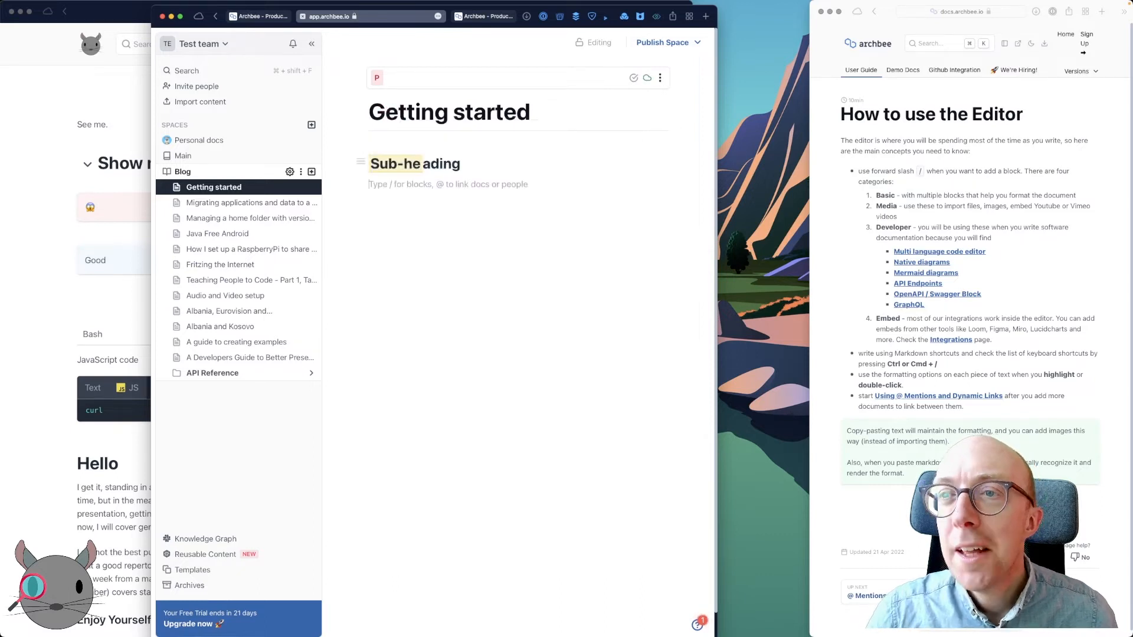
Try an API endpoint block below the Sub-heading, found by filtering for "api", and delete it
{"action": "type", "text": "/"}
{"action": "left_click", "coordinate": [475, 203]}
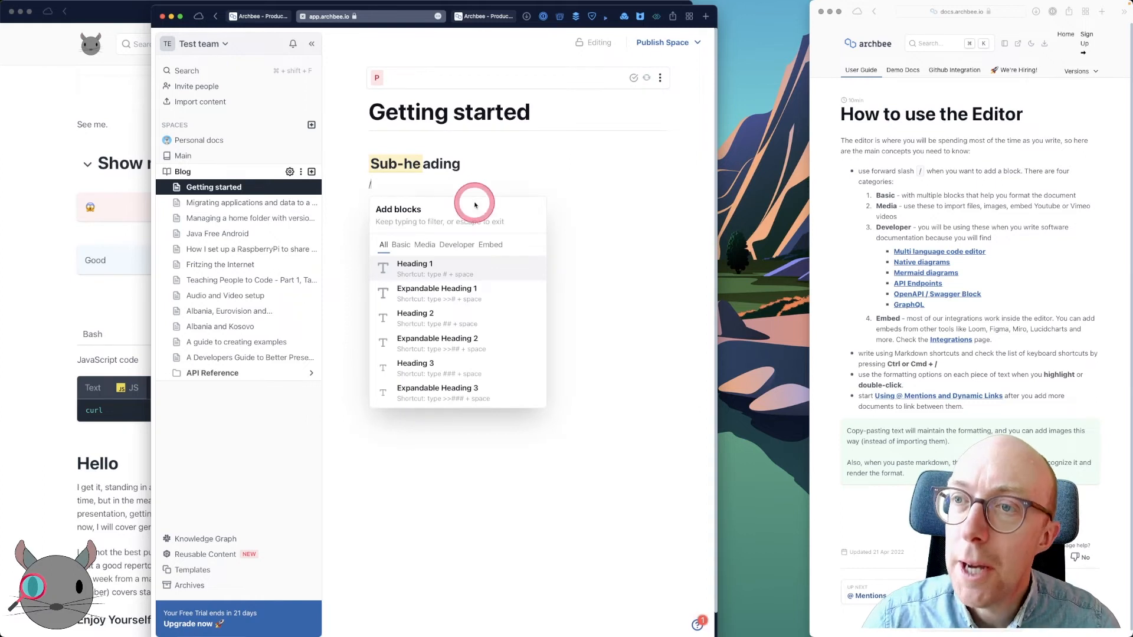
{"action": "type", "text": "api"}
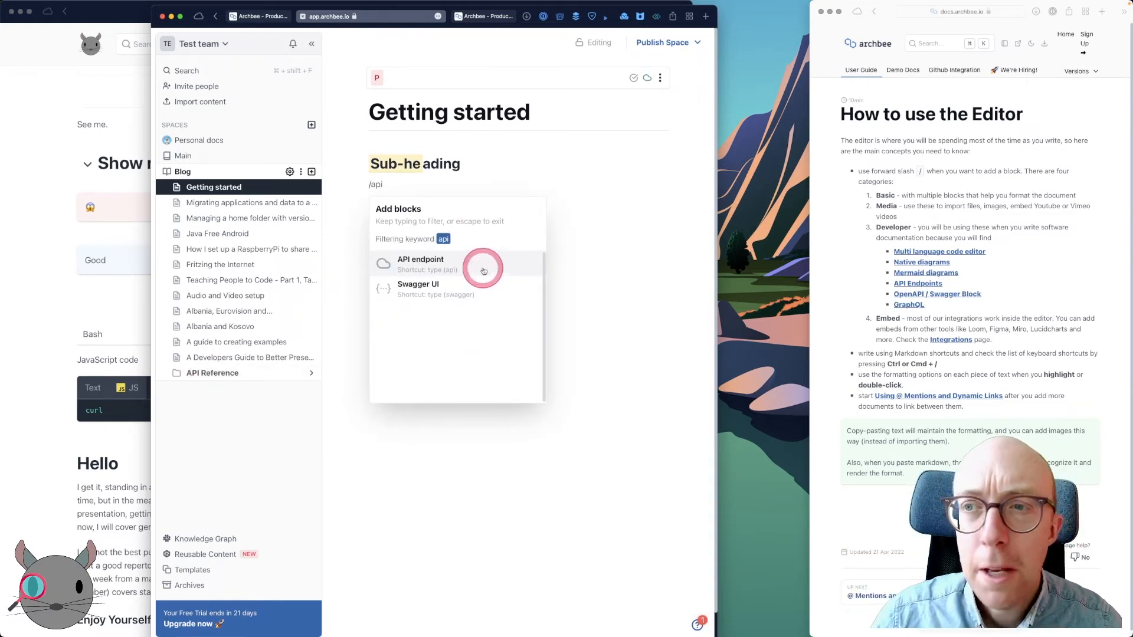
{"action": "left_click", "coordinate": [437, 269]}
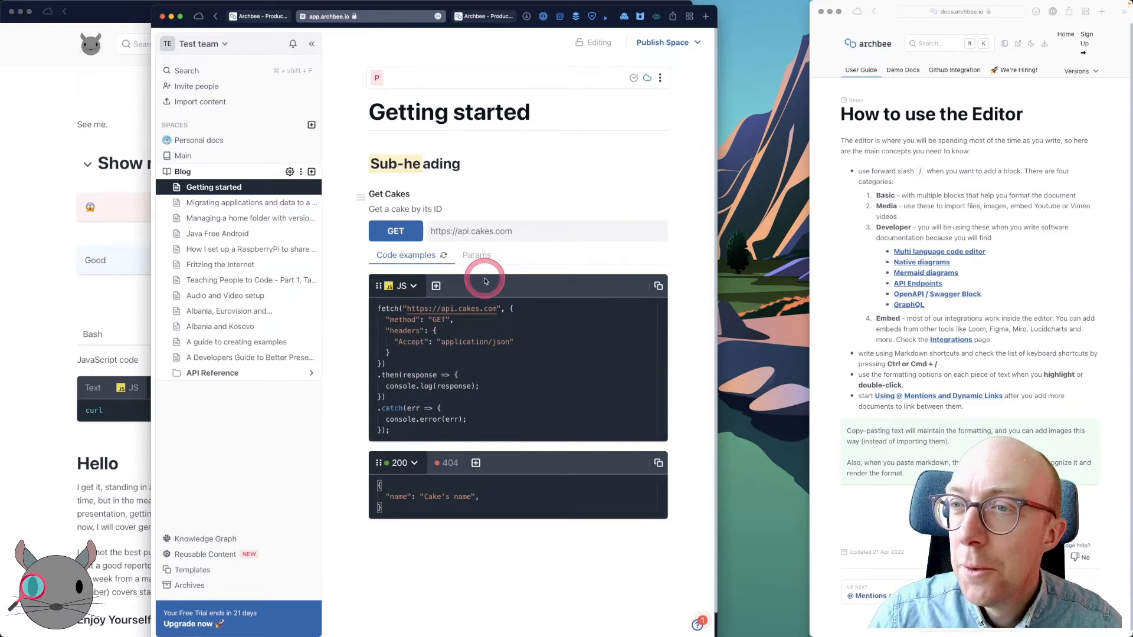
{"action": "left_click", "coordinate": [362, 199]}
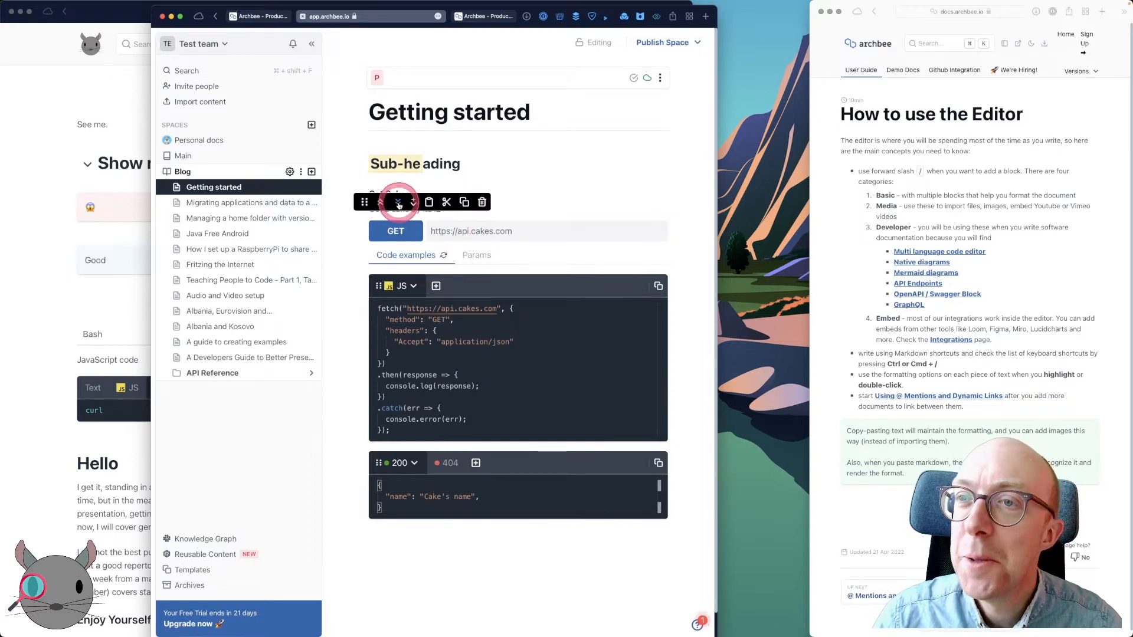
{"action": "left_click", "coordinate": [483, 202]}
Insert an API endpoint block from the developer category on the empty line below the Sub-heading
{"action": "type", "text": "/"}
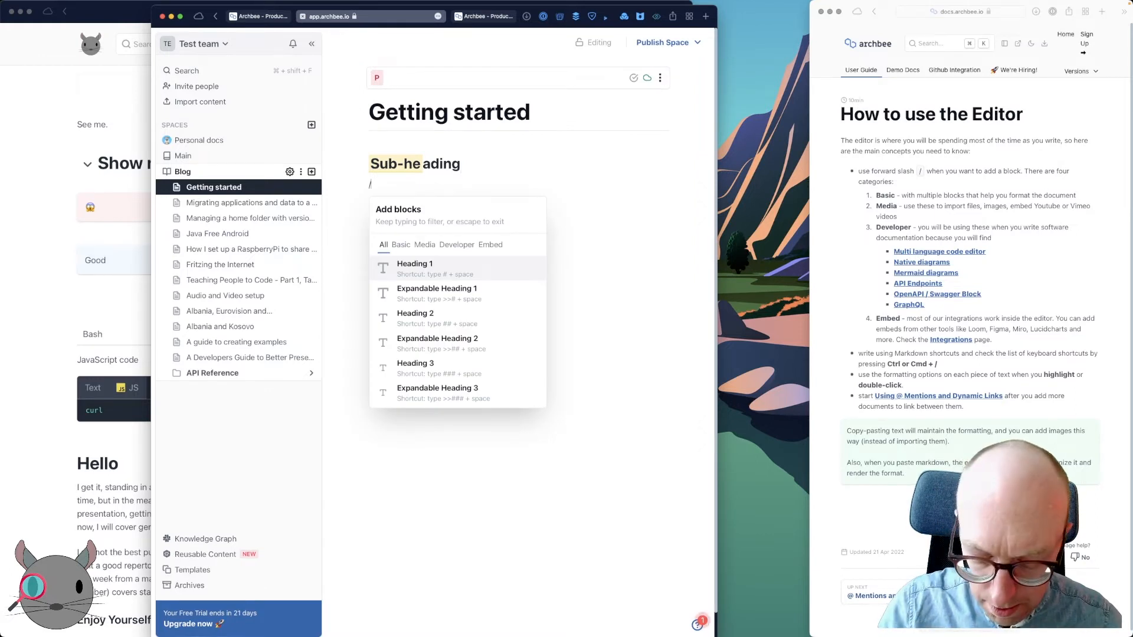
{"action": "type", "text": "api"}
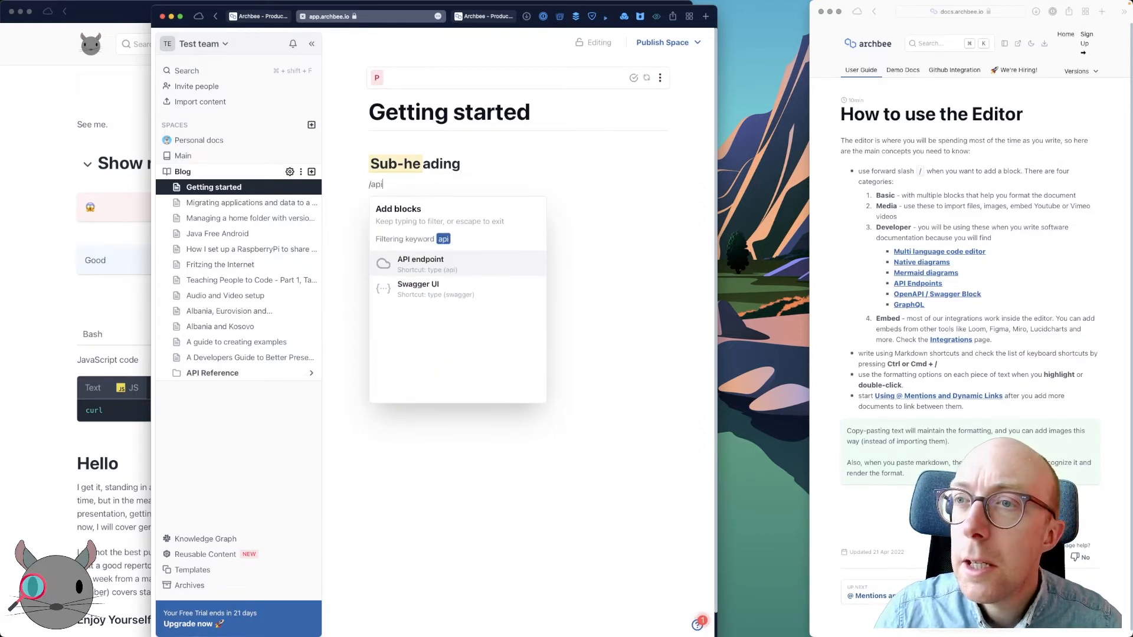
{"action": "key", "text": "BackSpace"}
{"action": "key", "text": "BackSpace"}
{"action": "key", "text": "BackSpace"}
{"action": "left_click", "coordinate": [452, 245]}
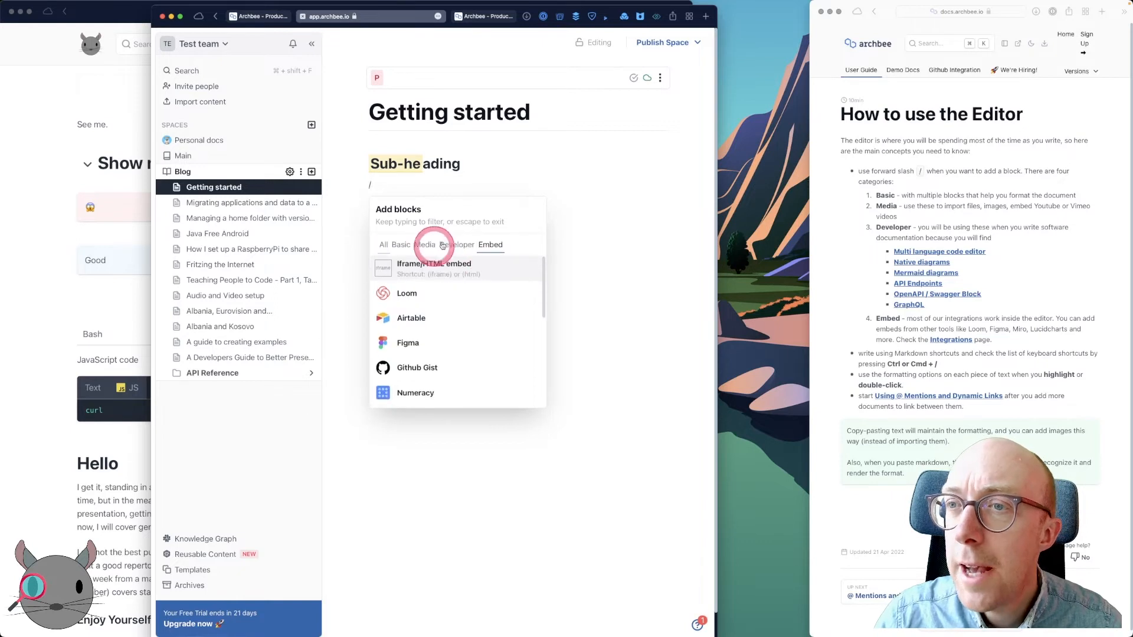
{"action": "left_click", "coordinate": [437, 319]}
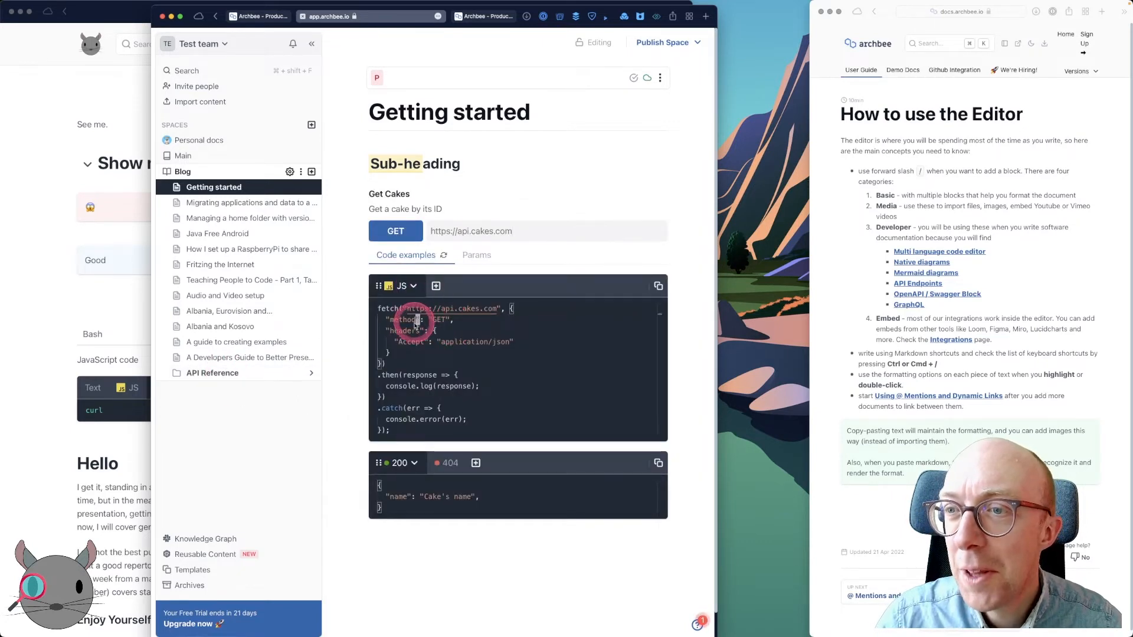
{"action": "double_click", "coordinate": [468, 310]}
{"action": "key", "text": "BackSpace"}
{"action": "key", "text": "BackSpace"}
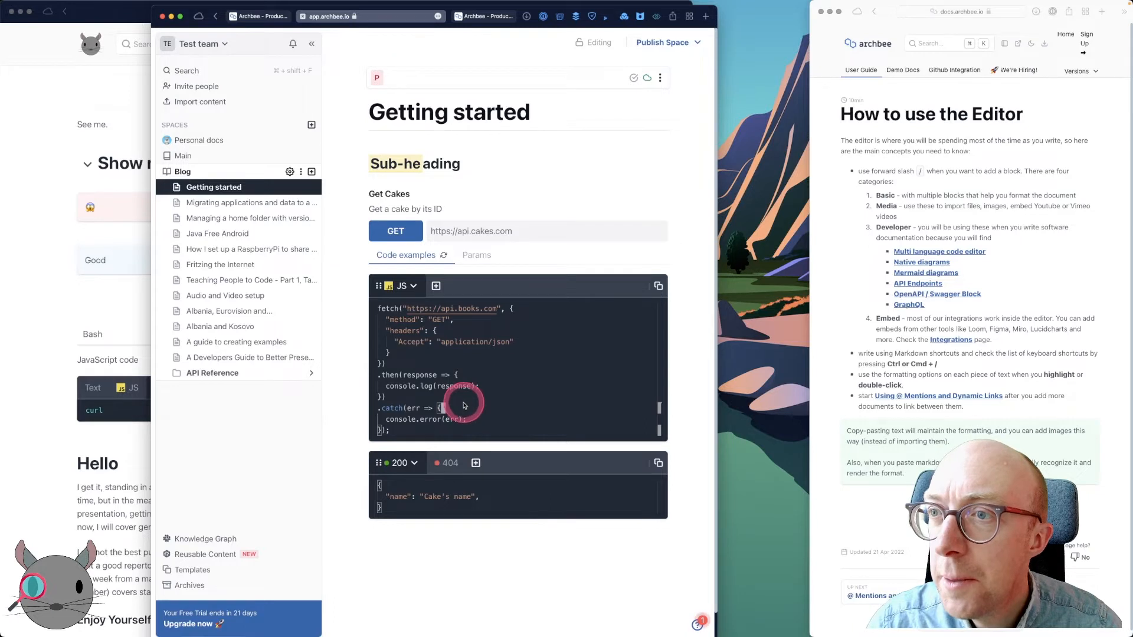
{"action": "left_click_drag", "start_coordinate": [451, 497], "coordinate": [469, 501]}
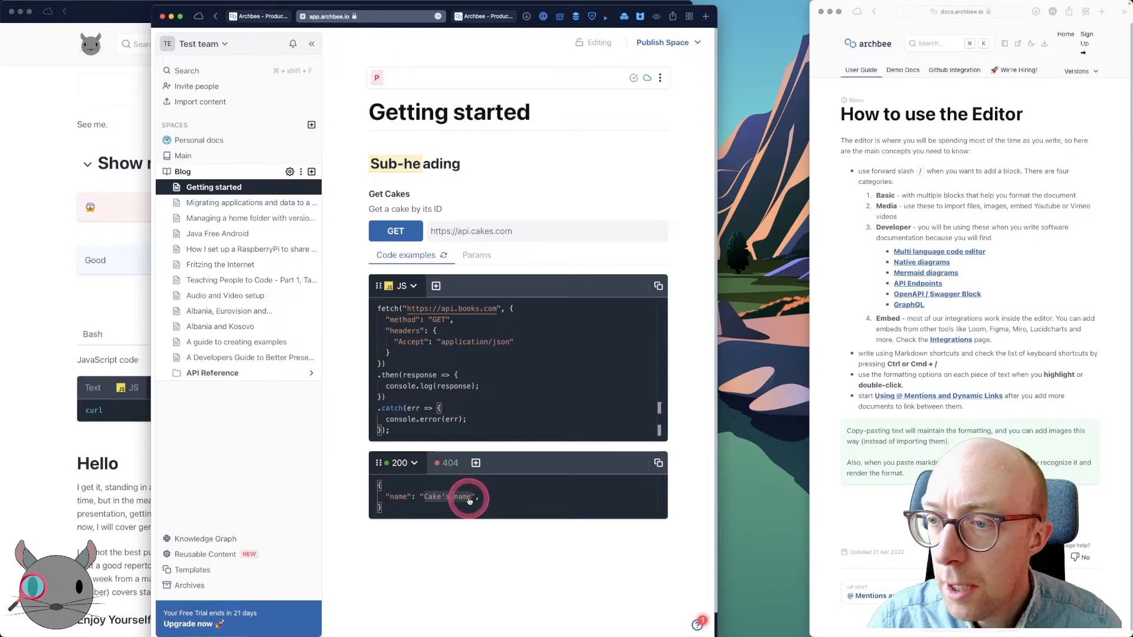
{"action": "key", "text": "BackSpace"}
{"action": "key", "text": "BackSpace"}
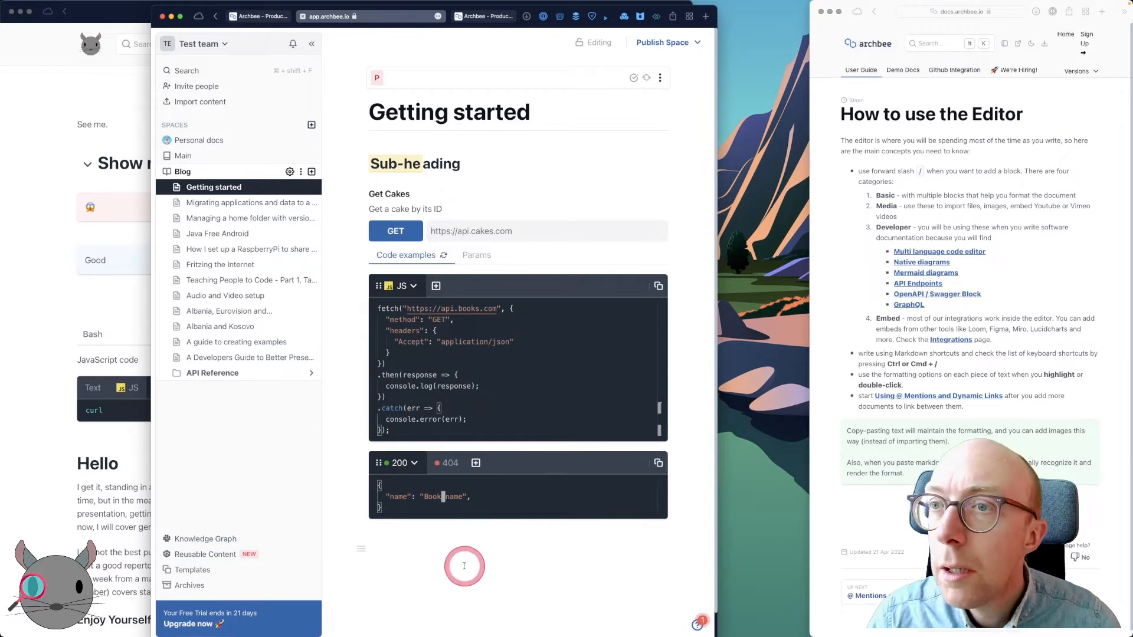
{"action": "left_click", "coordinate": [444, 255]}
{"action": "left_click", "coordinate": [484, 327]}
{"action": "double_click", "coordinate": [487, 231]}
{"action": "type", "text": "ap"}
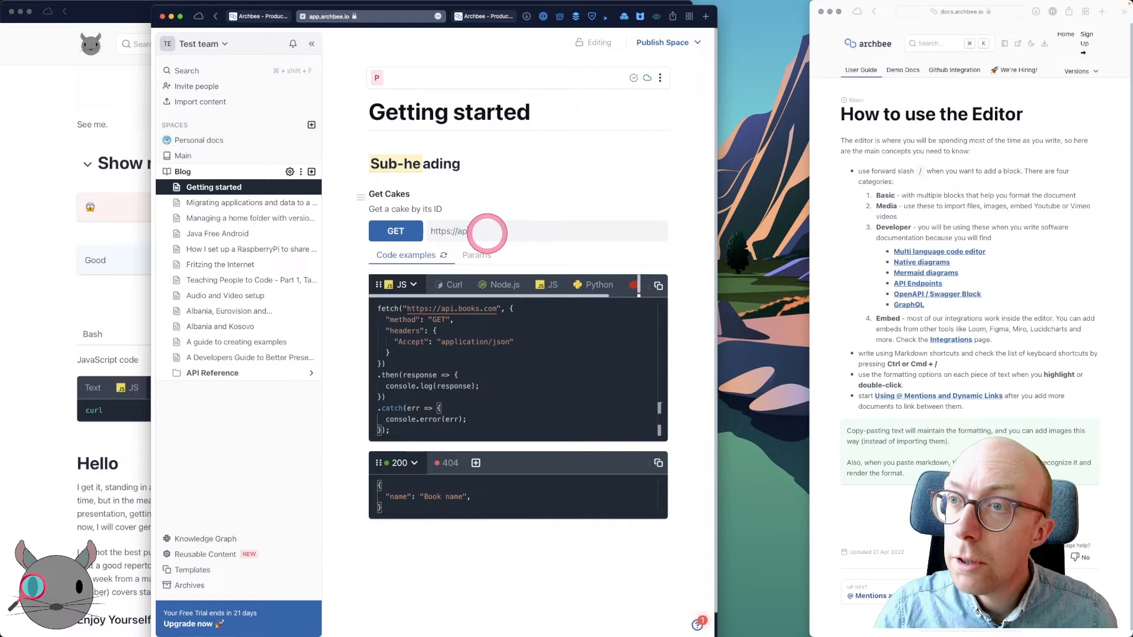
{"action": "type", "text": "i.books.com"}
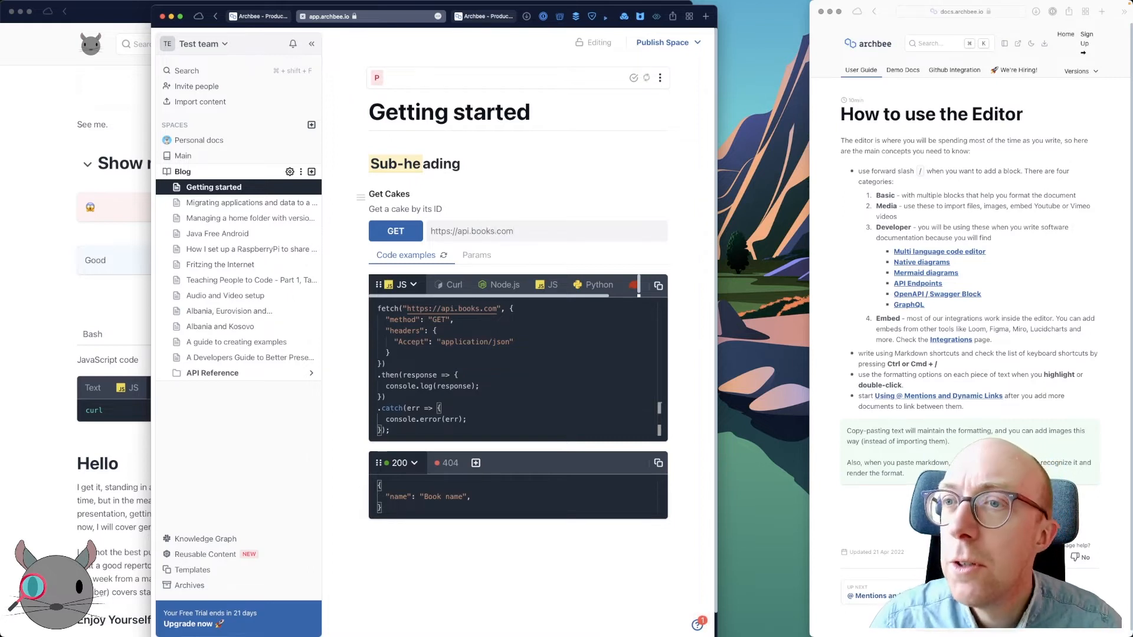
Switch the endpoint's request method to POST and regenerate its code examples
{"action": "left_click", "coordinate": [480, 235]}
{"action": "left_click", "coordinate": [396, 233]}
{"action": "left_click", "coordinate": [390, 275]}
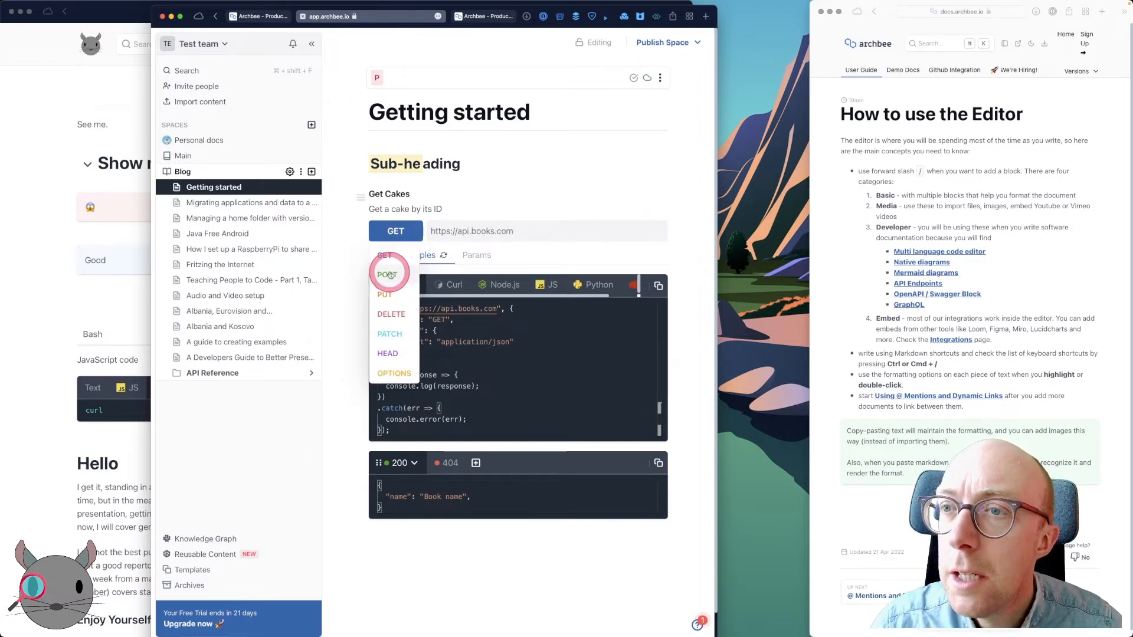
{"action": "left_click", "coordinate": [444, 255]}
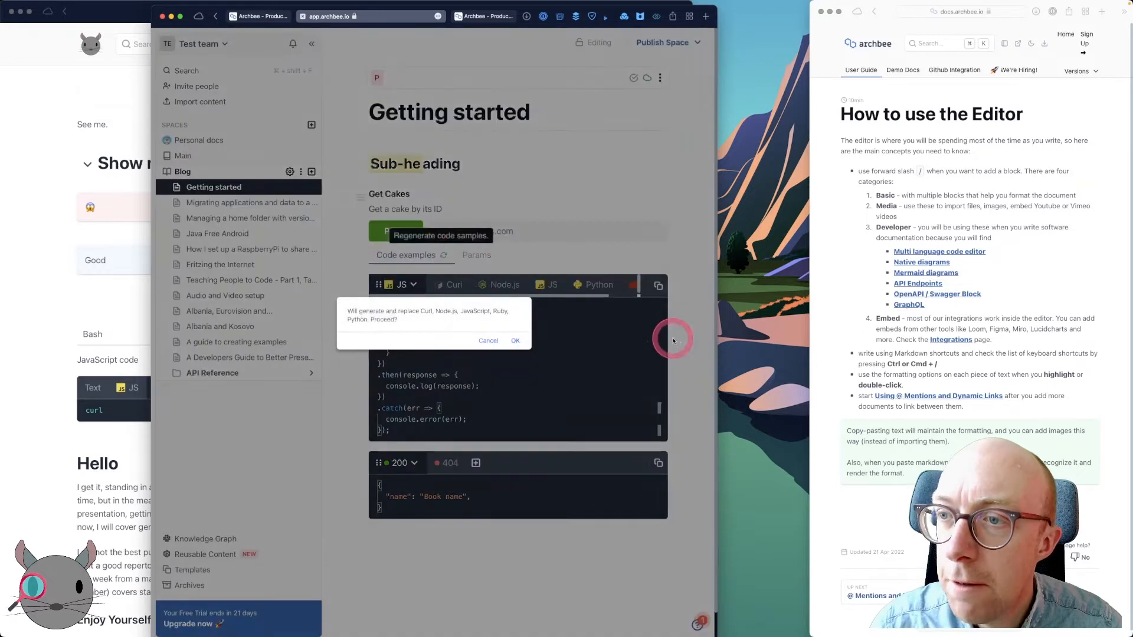
{"action": "left_click", "coordinate": [514, 341]}
{"action": "left_click", "coordinate": [601, 409]}
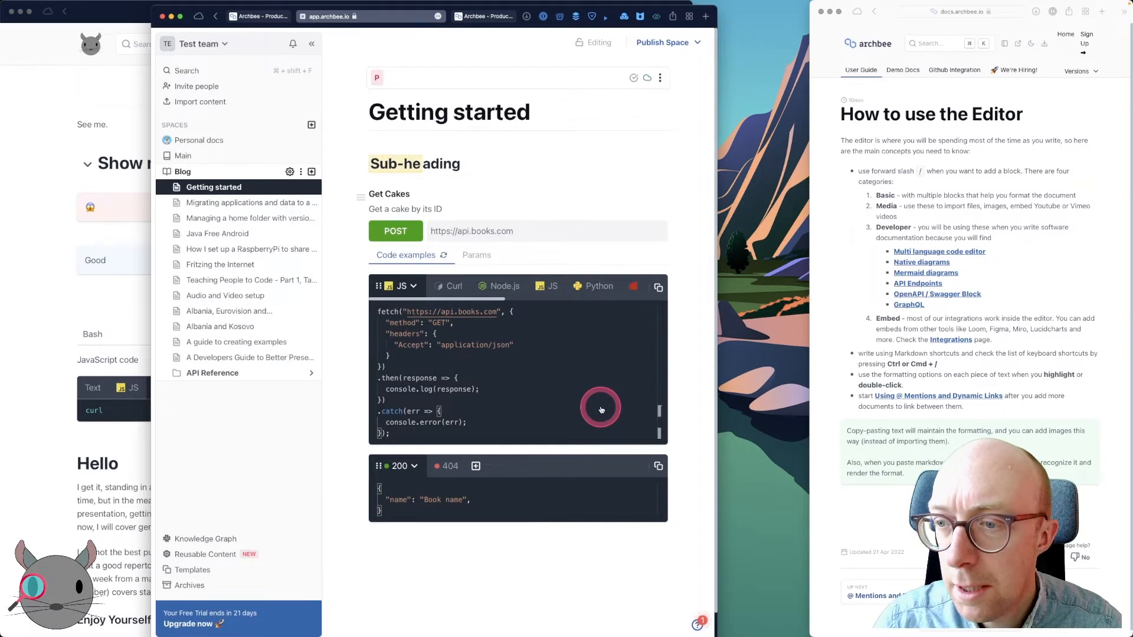
Add a path parameter to the endpoint's parameters
{"action": "left_click", "coordinate": [479, 258]}
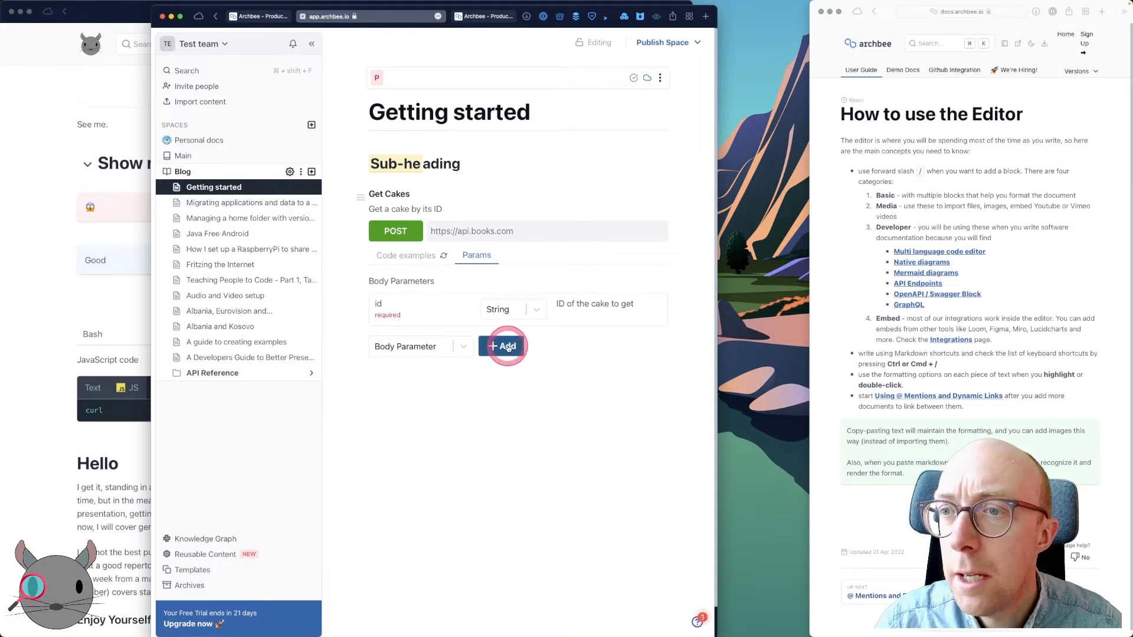
{"action": "left_click", "coordinate": [471, 348]}
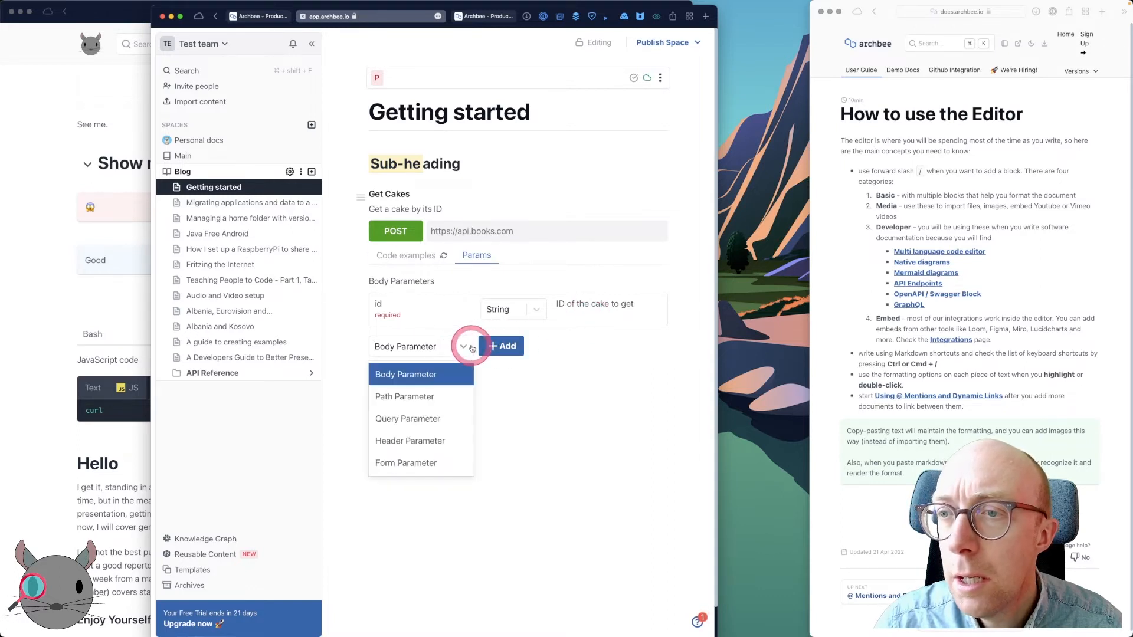
{"action": "left_click", "coordinate": [421, 396]}
{"action": "left_click", "coordinate": [501, 347]}
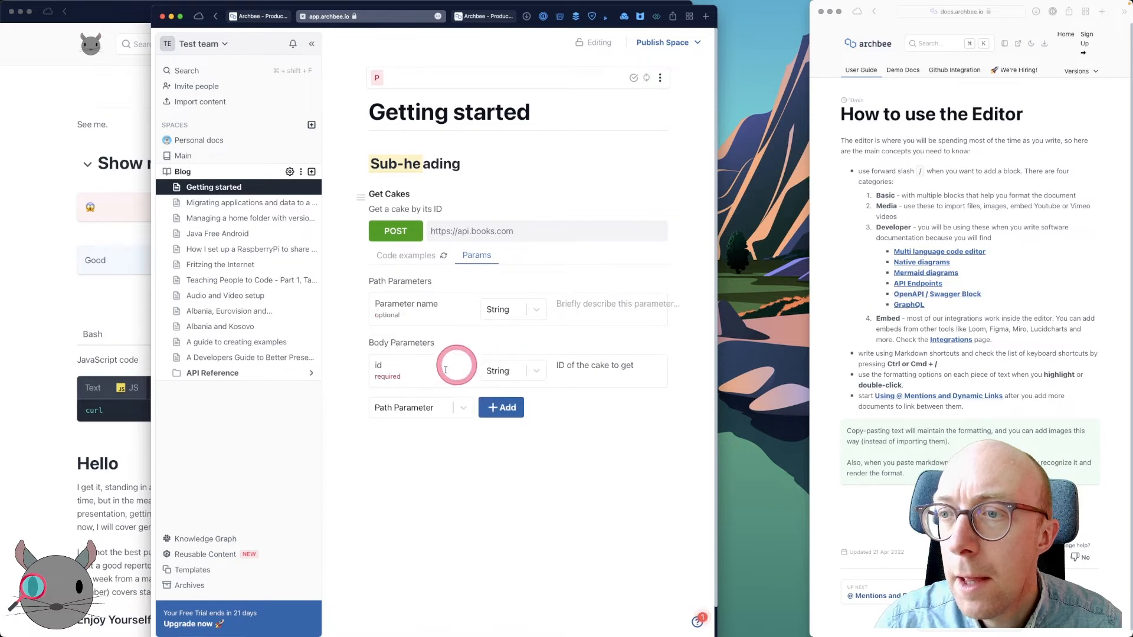
Rename the endpoint's id body parameter to "title" and make it optional
{"action": "left_click", "coordinate": [388, 365]}
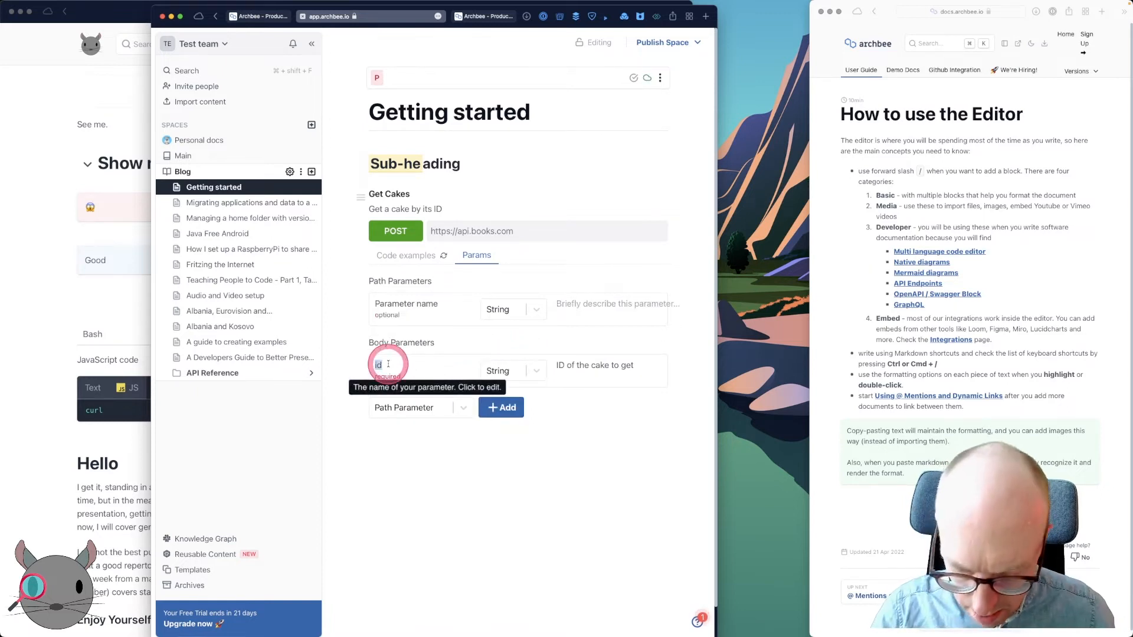
{"action": "type", "text": "title"}
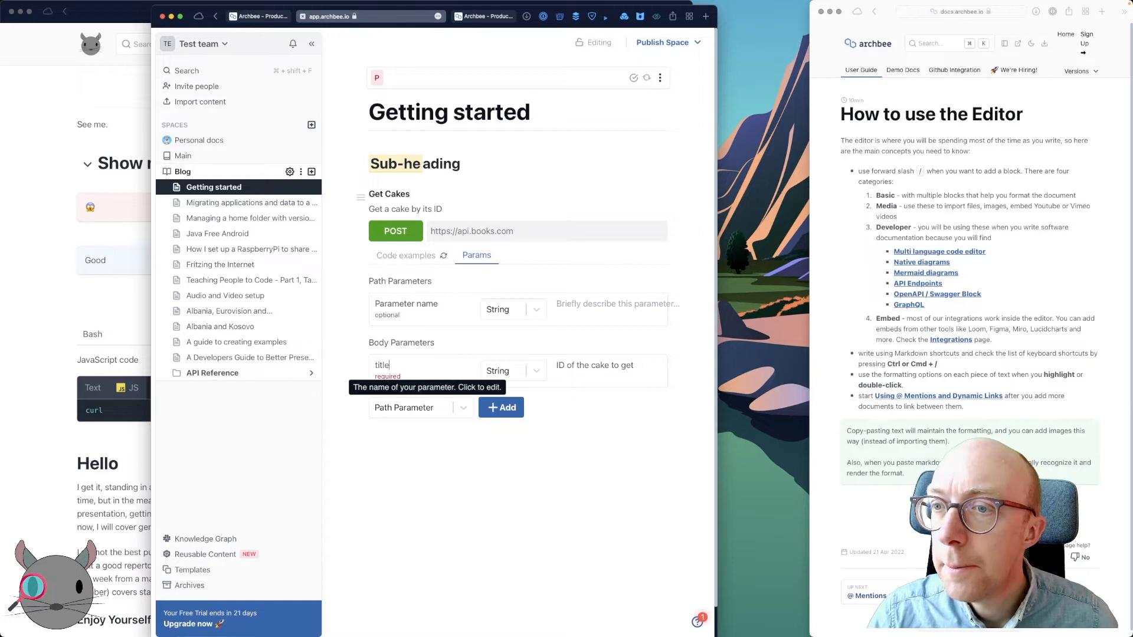
{"action": "left_click", "coordinate": [399, 378]}
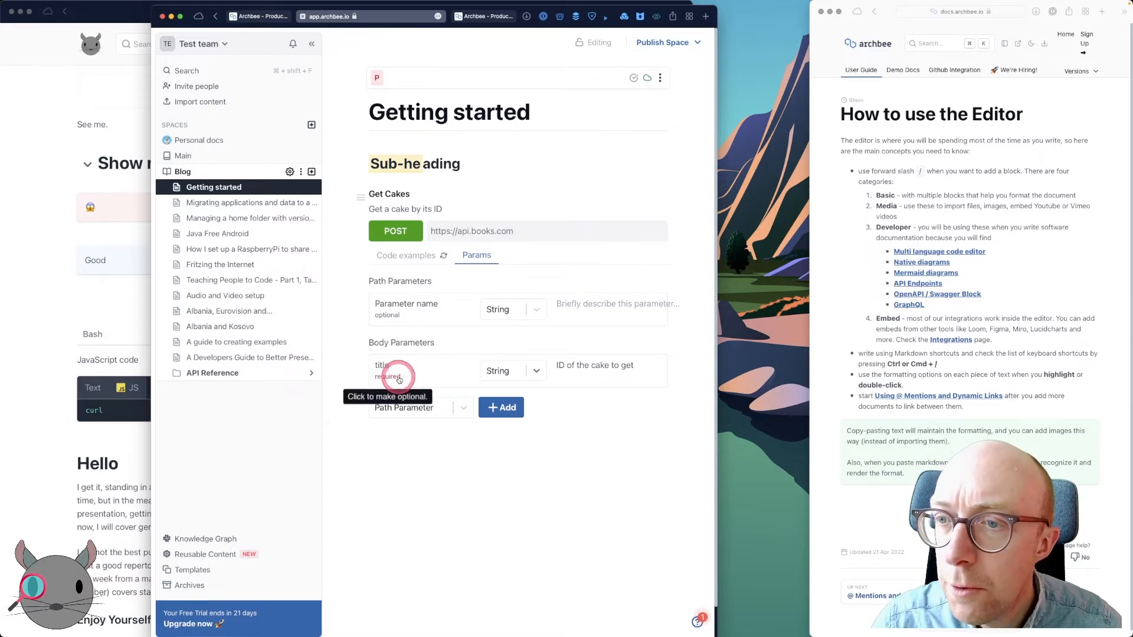
Regenerate the endpoint's code samples and set its request method back to GET
{"action": "left_click", "coordinate": [443, 255]}
{"action": "left_click", "coordinate": [514, 341]}
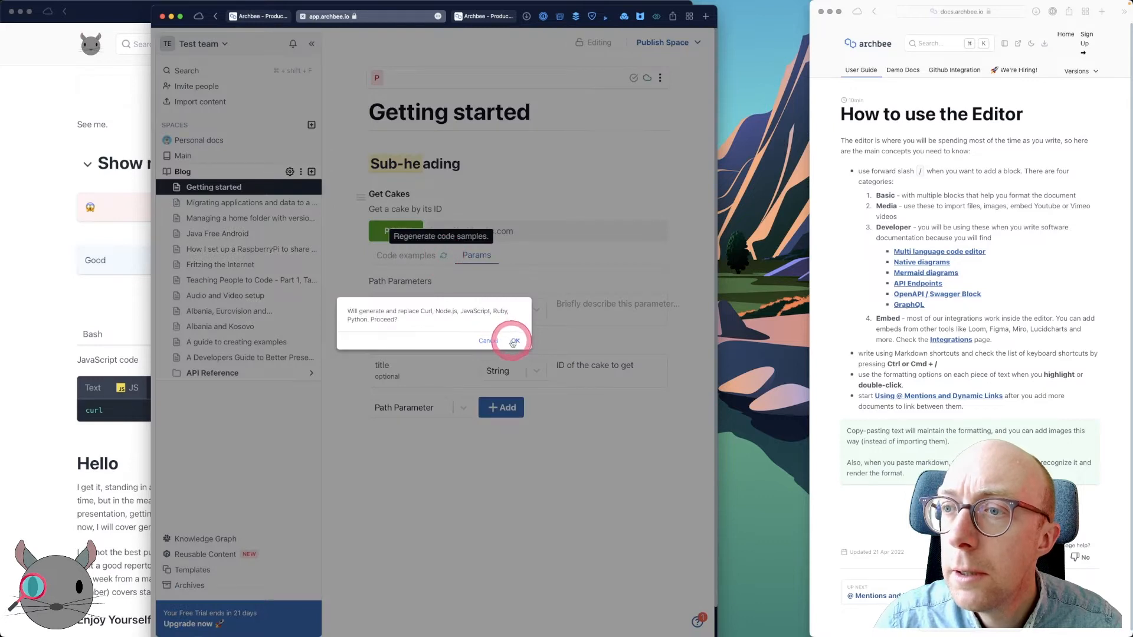
{"action": "left_click", "coordinate": [478, 231]}
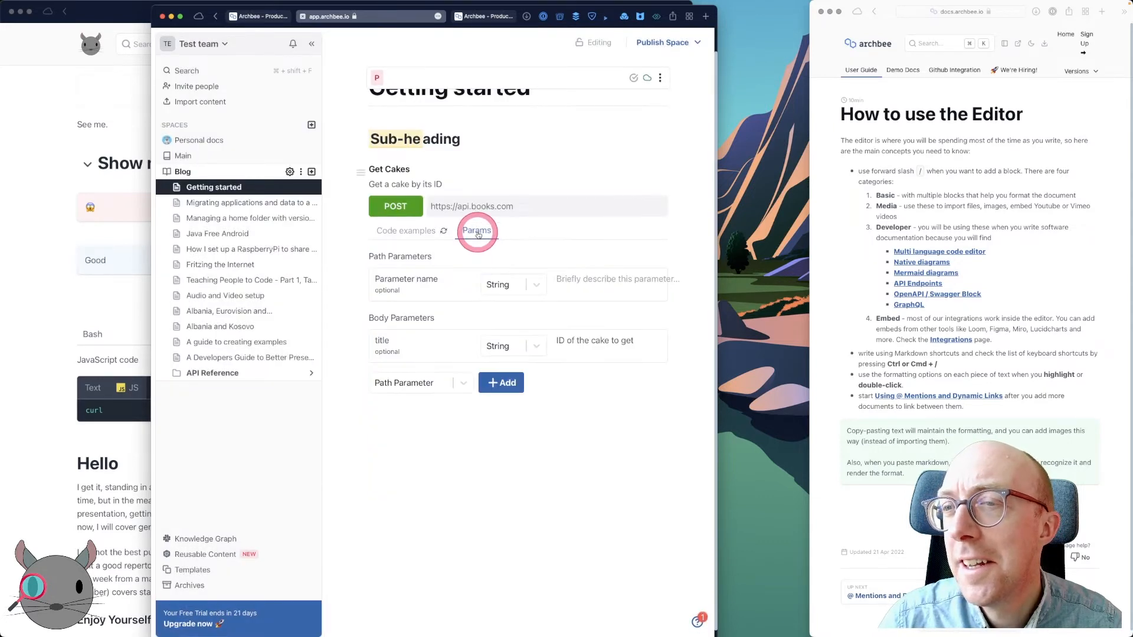
{"action": "left_click", "coordinate": [406, 231]}
{"action": "left_click", "coordinate": [399, 208]}
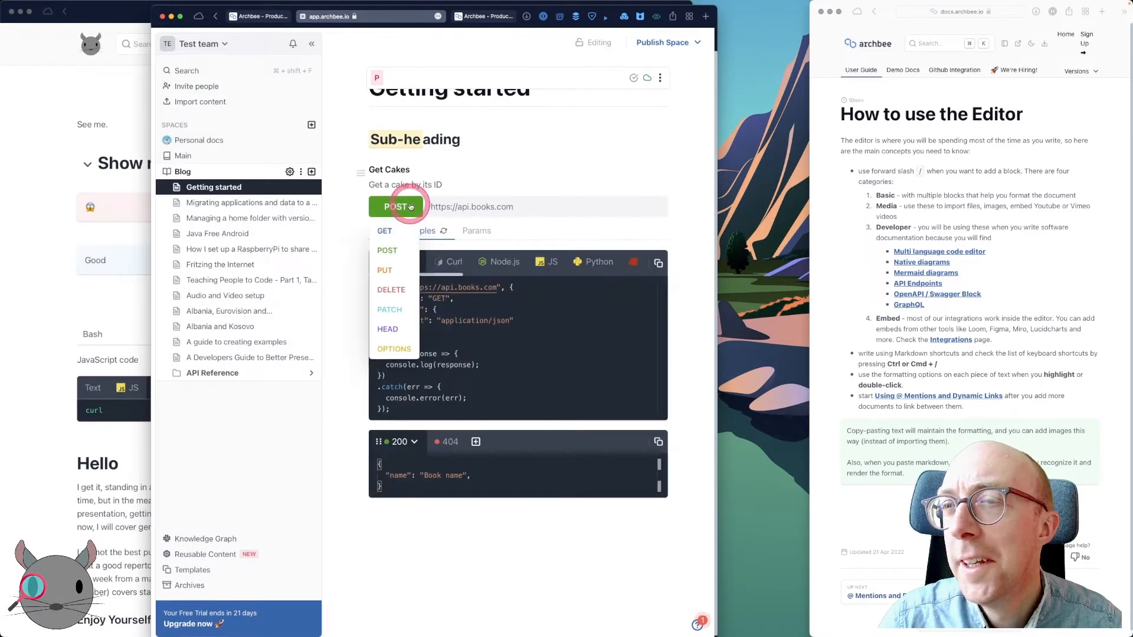
{"action": "left_click", "coordinate": [385, 232]}
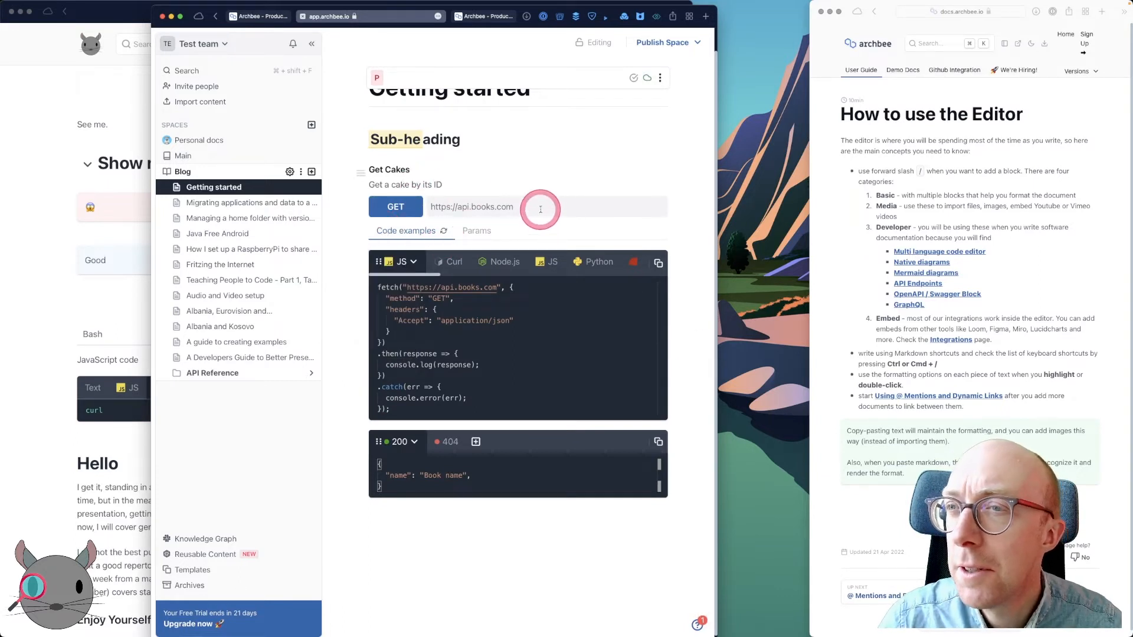
Mark the title body parameter as required and regenerate the endpoint's code examples
{"action": "left_click", "coordinate": [507, 229]}
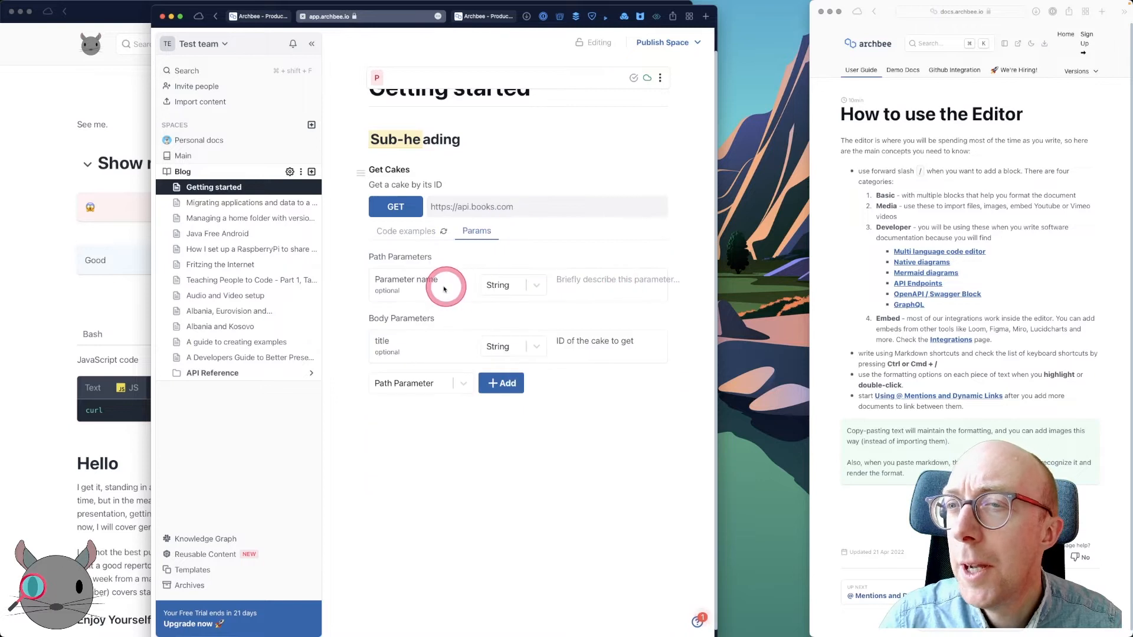
{"action": "left_click", "coordinate": [397, 292]}
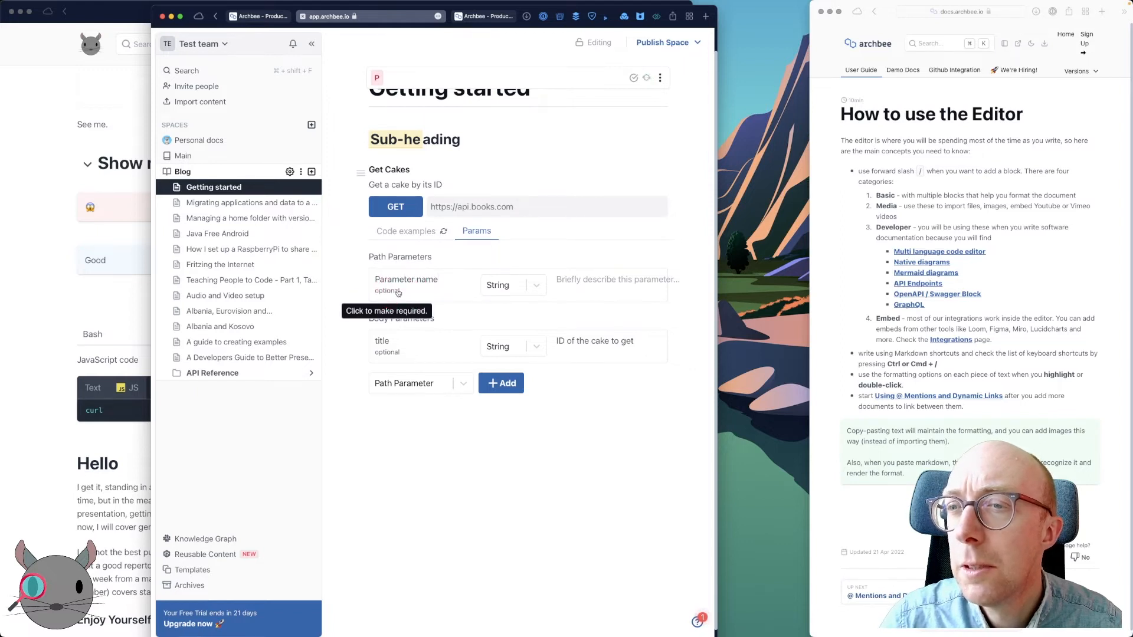
{"action": "left_click", "coordinate": [387, 353]}
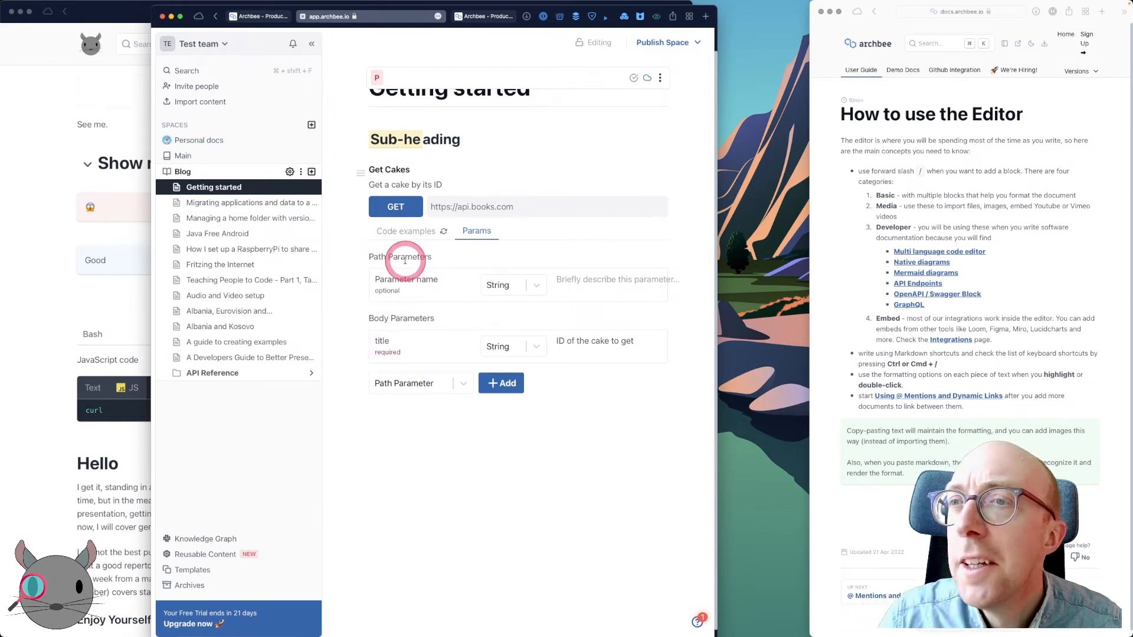
{"action": "left_click", "coordinate": [444, 231]}
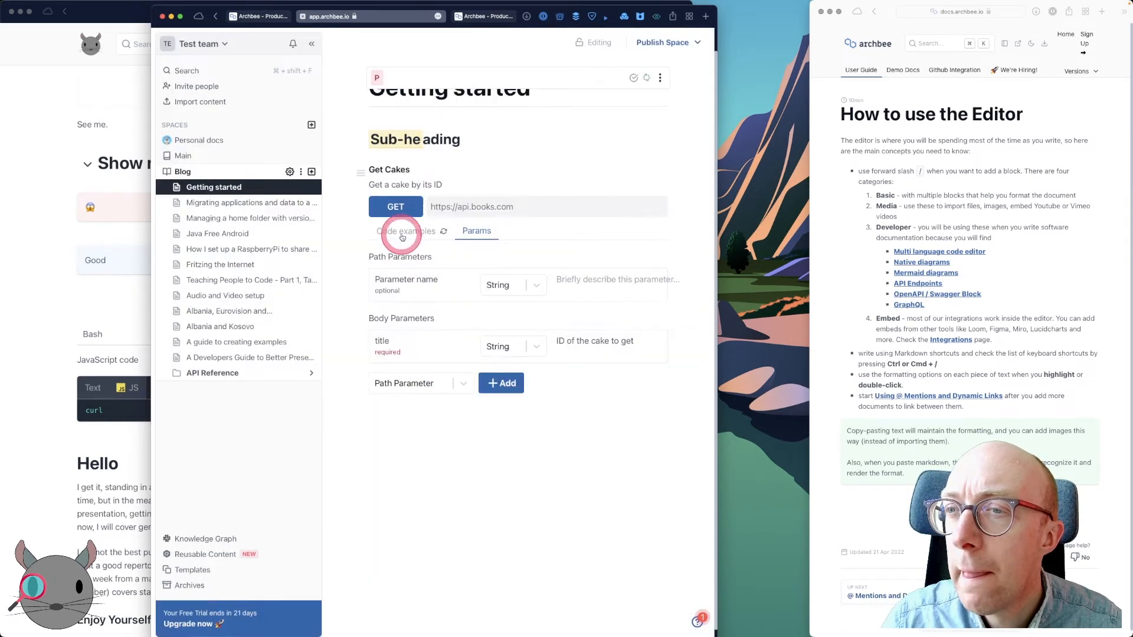
{"action": "left_click", "coordinate": [402, 236]}
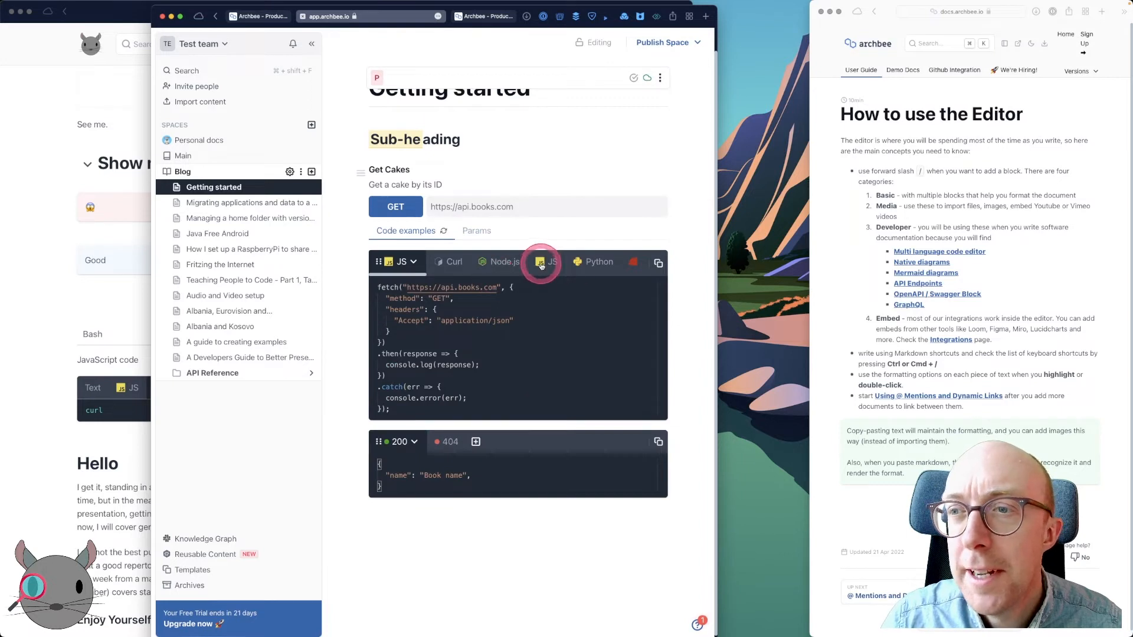
Examine the endpoint's generated code examples across the JS, Ruby, Python and Node.js languages
{"action": "left_click", "coordinate": [541, 266]}
{"action": "scroll", "coordinate": [609, 268], "scroll_direction": "right", "scroll_amount": 2}
{"action": "scroll", "coordinate": [610, 268], "scroll_direction": "right", "scroll_amount": 5}
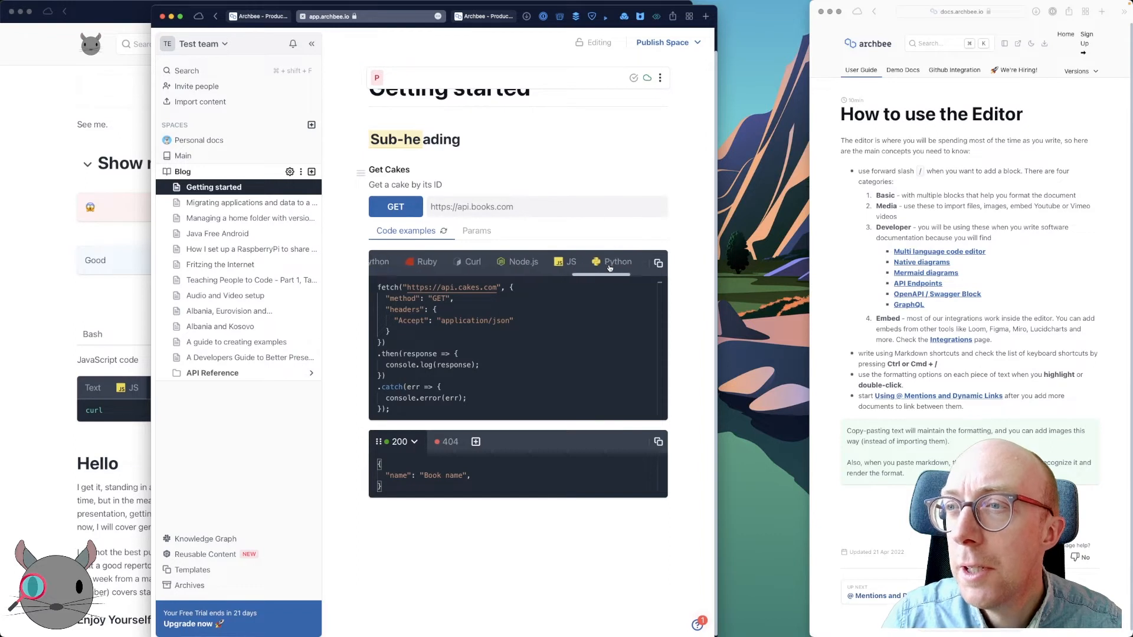
{"action": "scroll", "coordinate": [609, 268], "scroll_direction": "right", "scroll_amount": 3}
{"action": "left_click", "coordinate": [622, 264]}
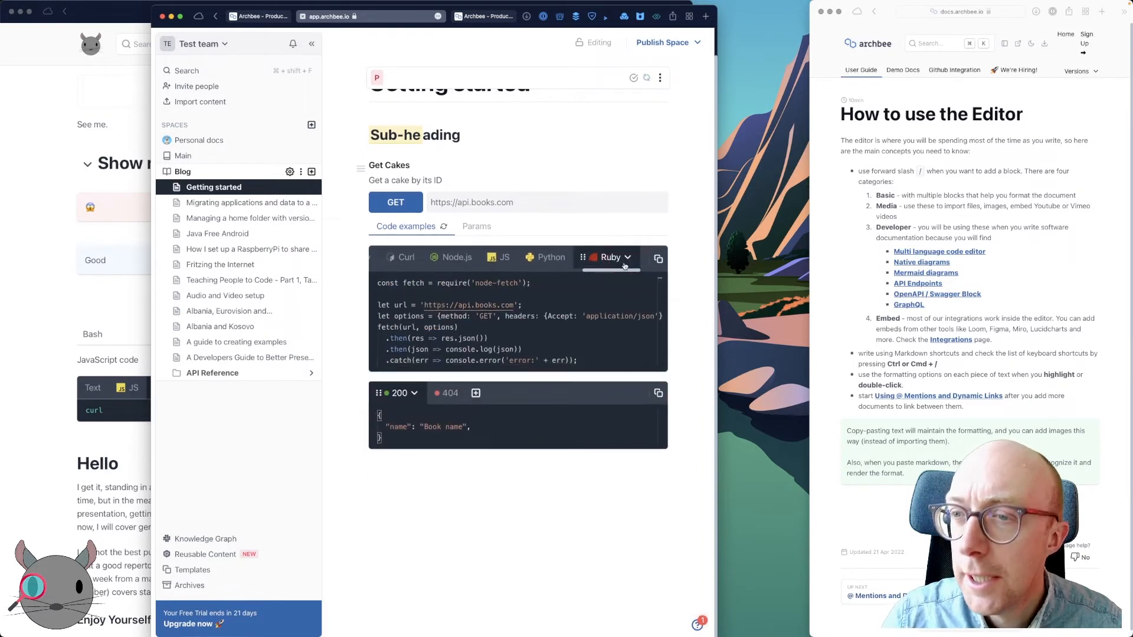
{"action": "left_click_drag", "start_coordinate": [621, 265], "coordinate": [563, 266]}
{"action": "left_click", "coordinate": [544, 258]}
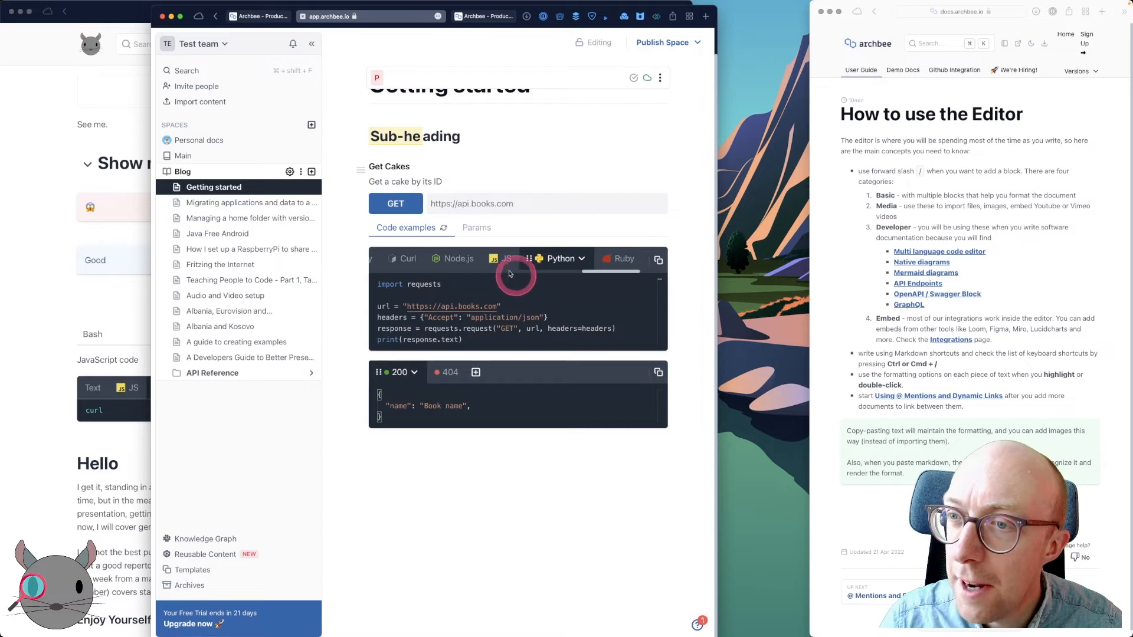
{"action": "left_click", "coordinate": [464, 258]}
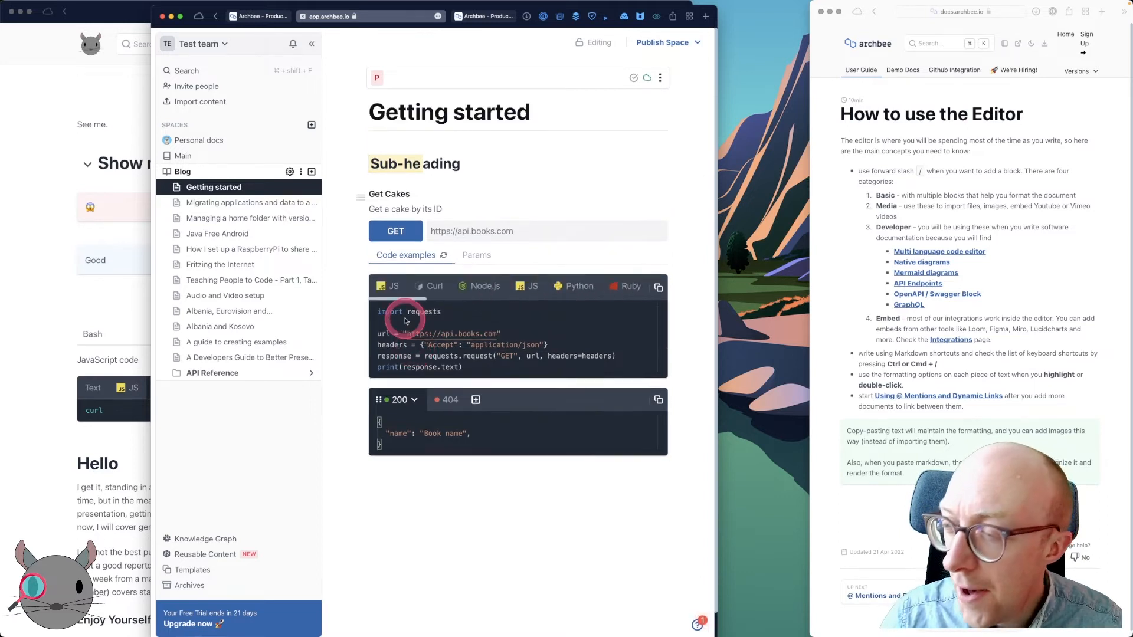
Expand the M3DB Namespace folder in API Reference and insert a mention of the /services/m3db/namespace doc on the line below the endpoint
{"action": "left_click", "coordinate": [444, 477]}
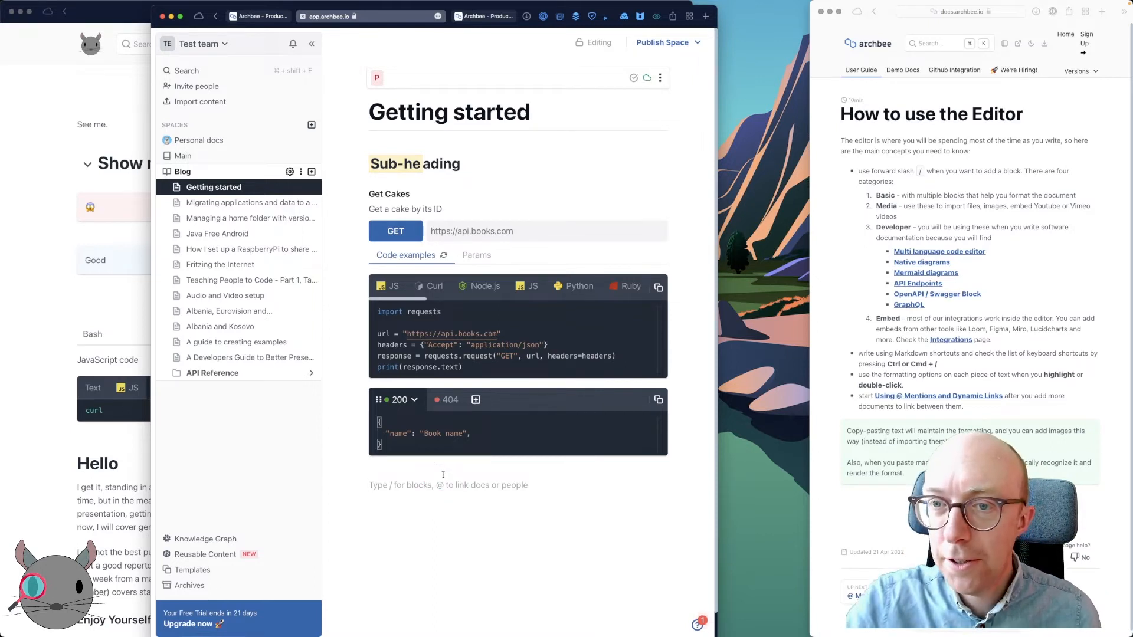
{"action": "left_click", "coordinate": [312, 373]}
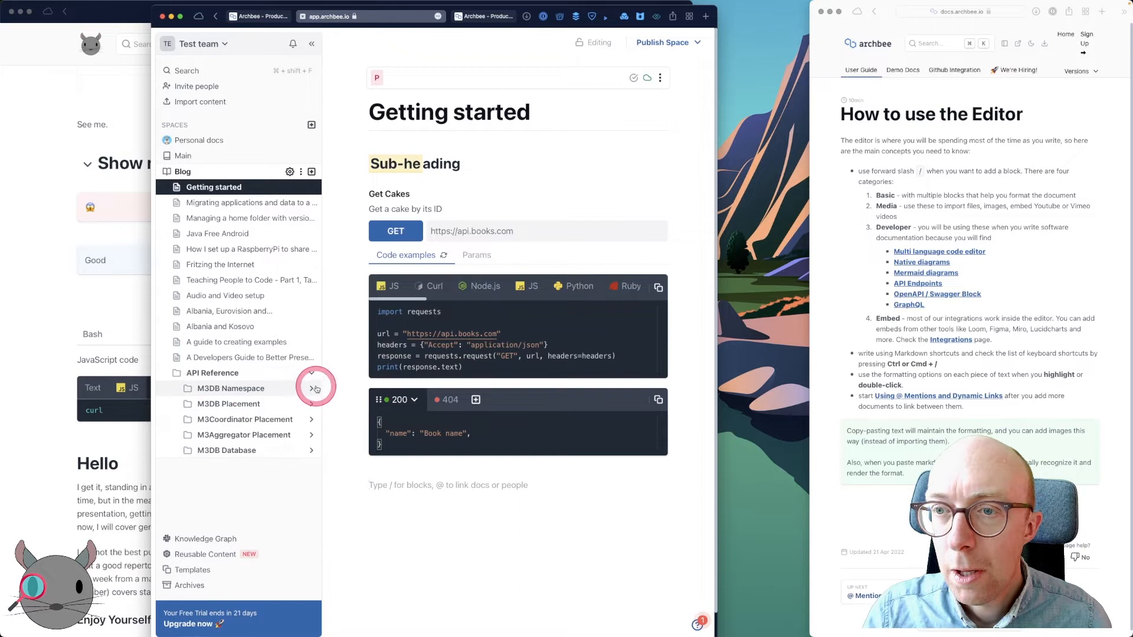
{"action": "left_click", "coordinate": [309, 390]}
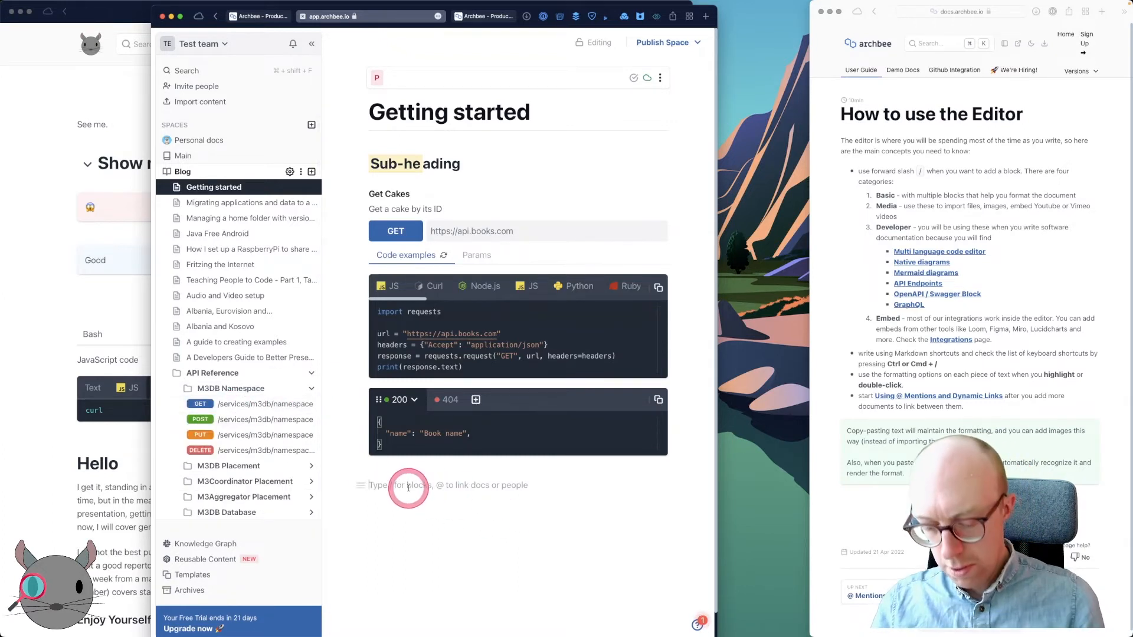
{"action": "type", "text": "@"}
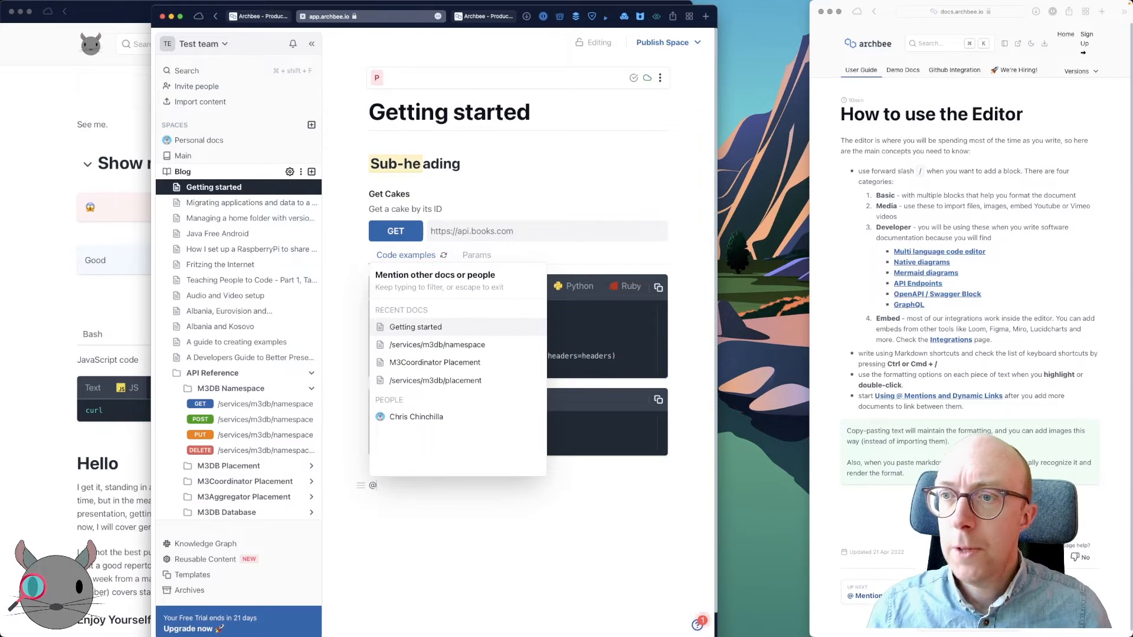
{"action": "left_click", "coordinate": [423, 347]}
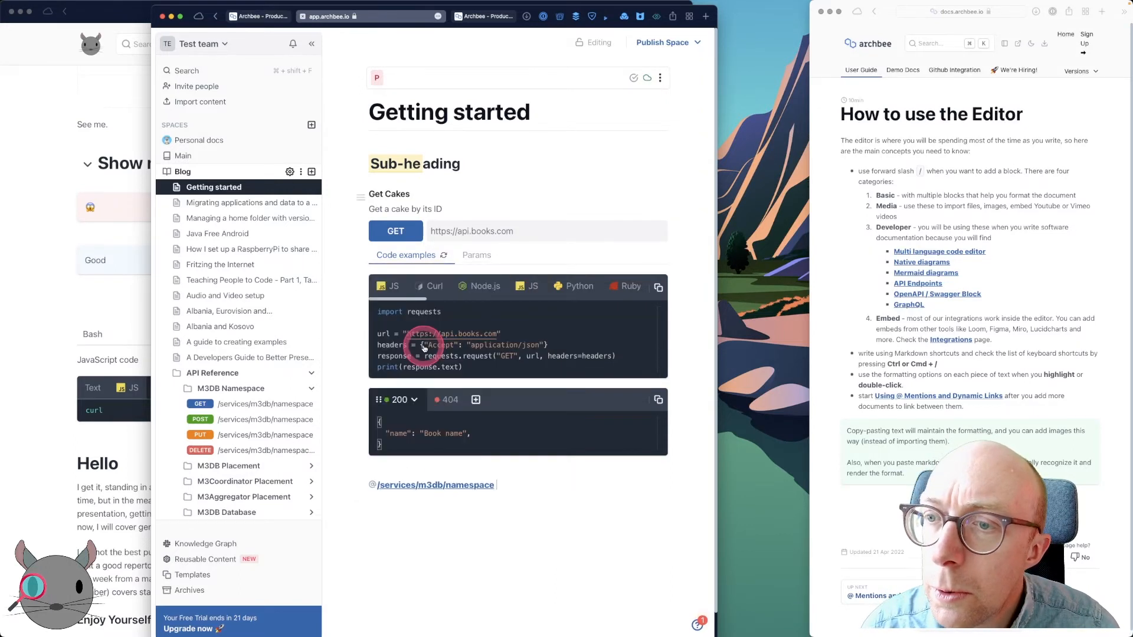
{"action": "left_click", "coordinate": [523, 536]}
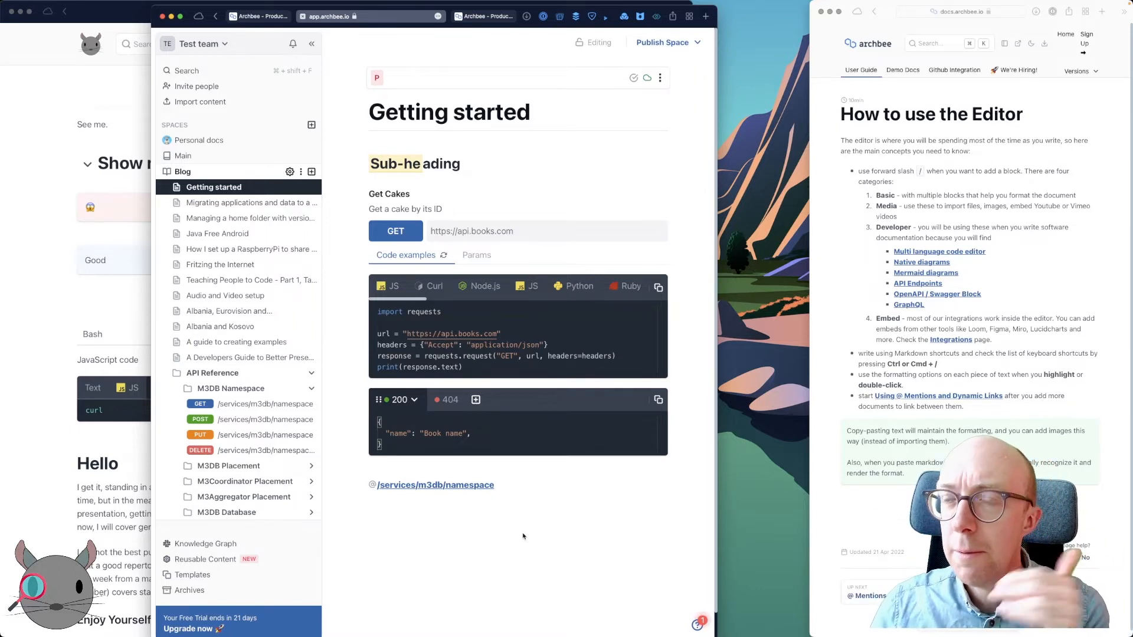
Start a new line below the doc mention and browse the available embed blocks without inserting one
{"action": "key", "text": "Return"}
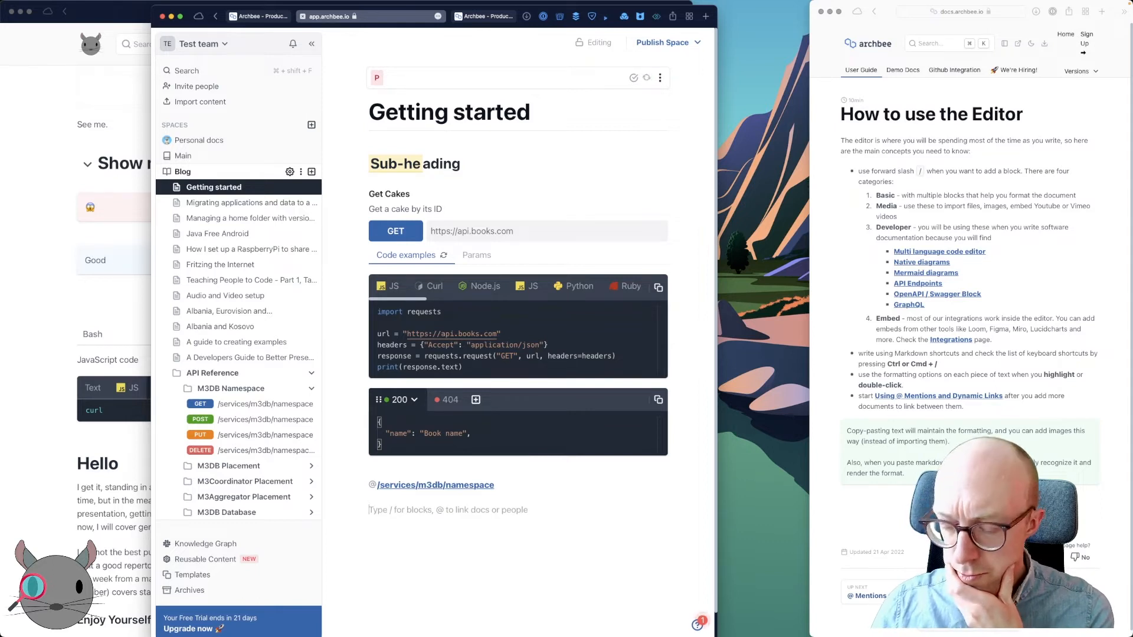
{"action": "type", "text": "/"}
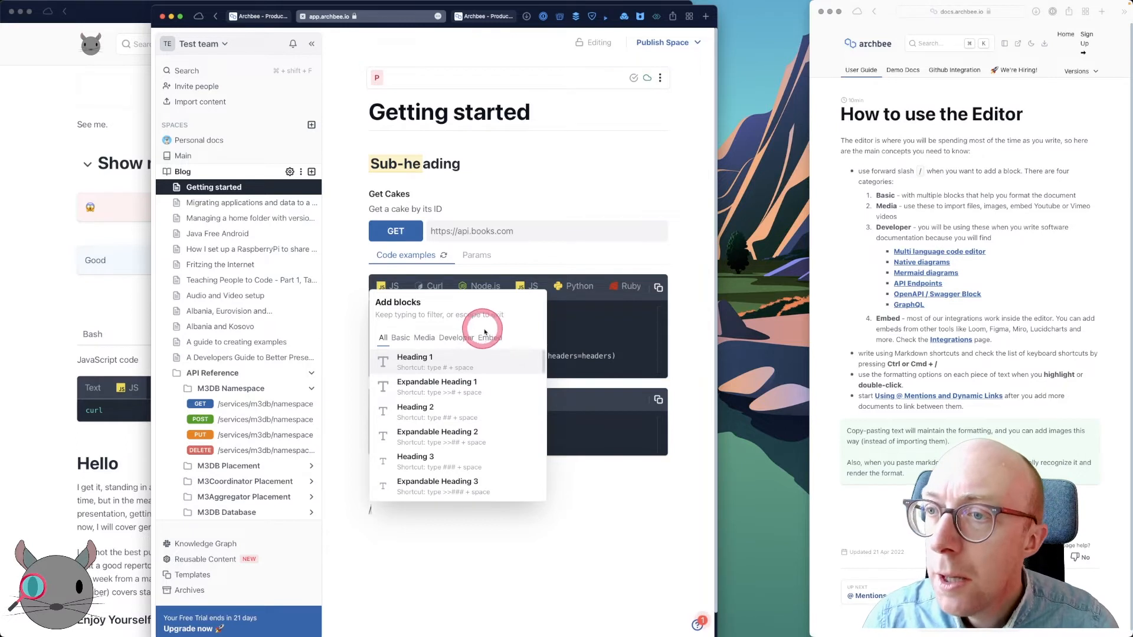
{"action": "left_click", "coordinate": [490, 337]}
{"action": "scroll", "coordinate": [487, 447], "scroll_direction": "down", "scroll_amount": 5}
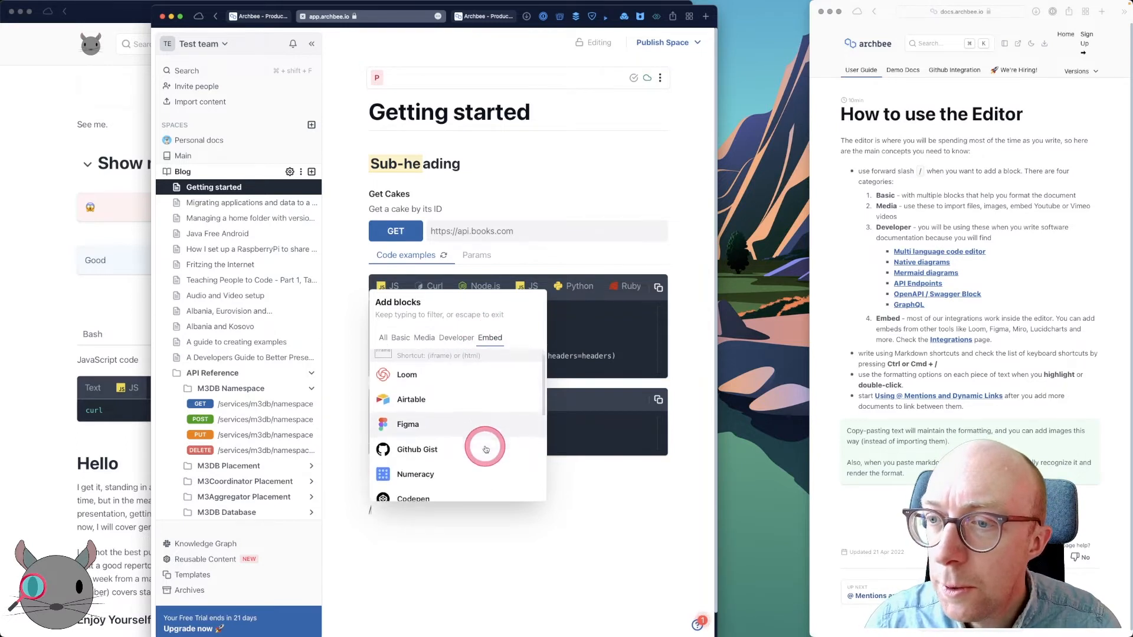
{"action": "scroll", "coordinate": [485, 451], "scroll_direction": "down", "scroll_amount": 1}
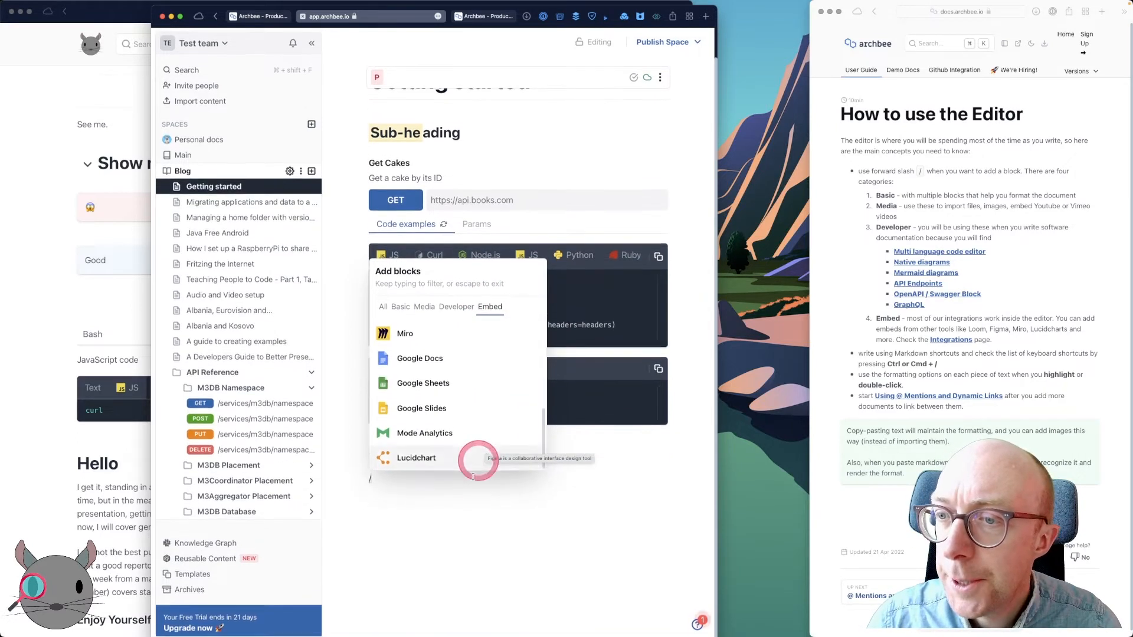
{"action": "left_click", "coordinate": [458, 527]}
{"action": "left_click", "coordinate": [404, 481]}
{"action": "key", "text": "BackSpace"}
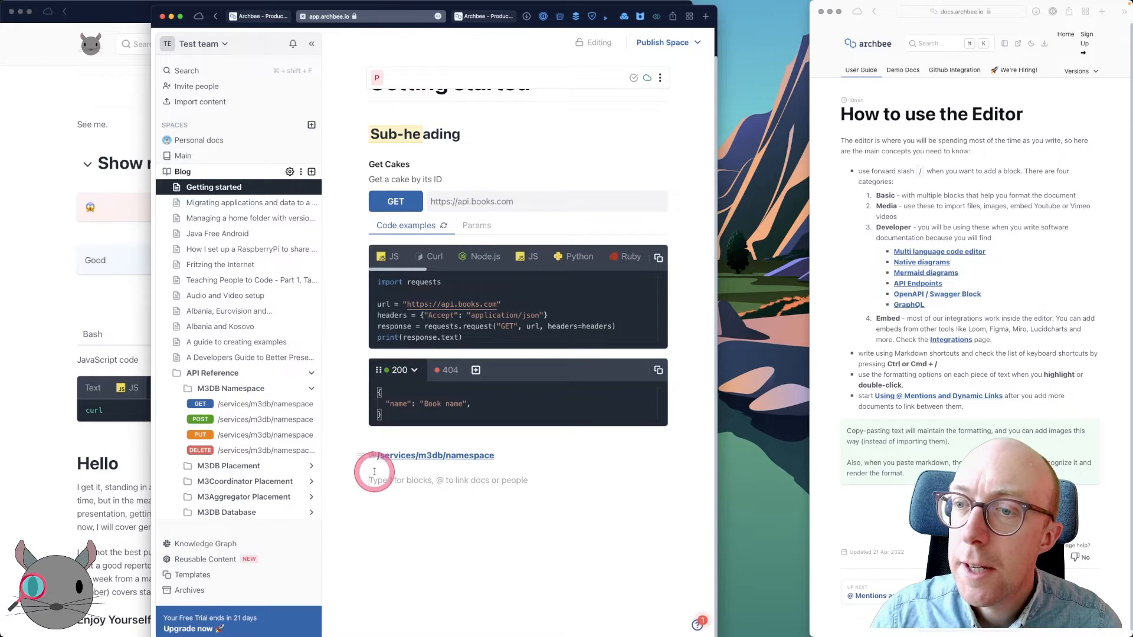
Insert a Mermaid Diagram block below the /services/m3db/namespace mention and preview its sample graph
{"action": "type", "text": "/"}
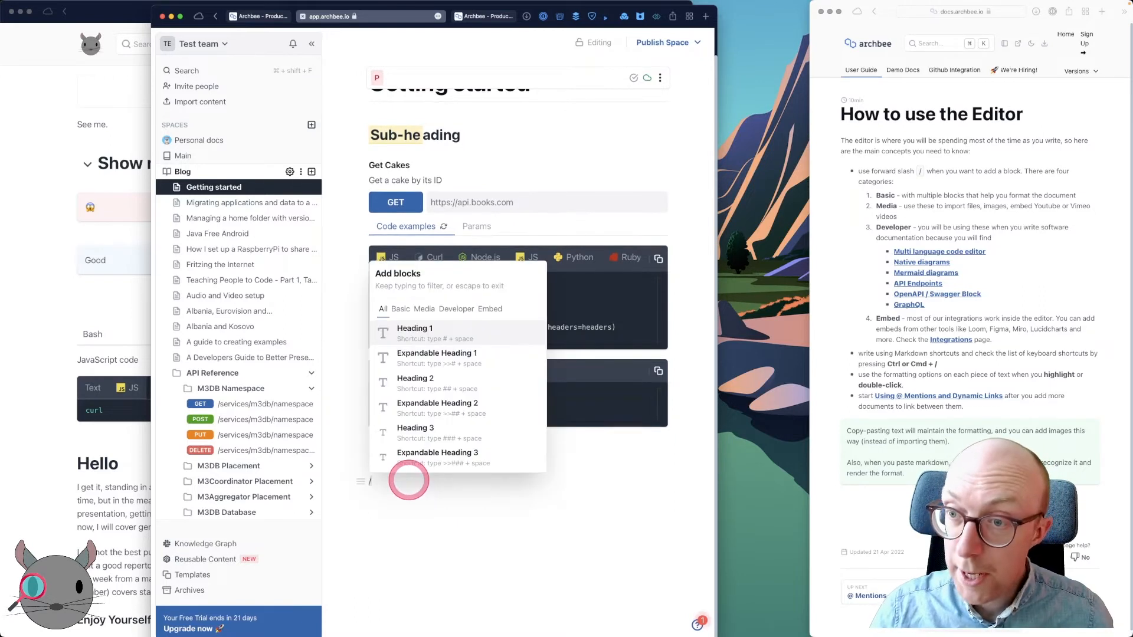
{"action": "left_click", "coordinate": [401, 309]}
{"action": "left_click", "coordinate": [424, 309]}
{"action": "left_click", "coordinate": [456, 309]}
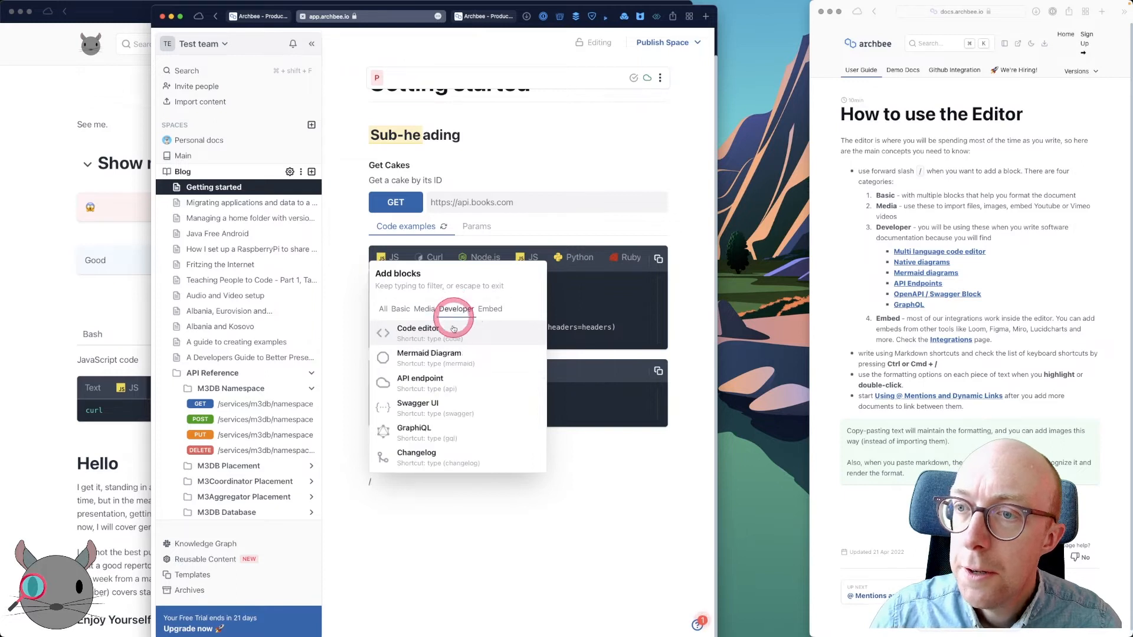
{"action": "left_click", "coordinate": [446, 365]}
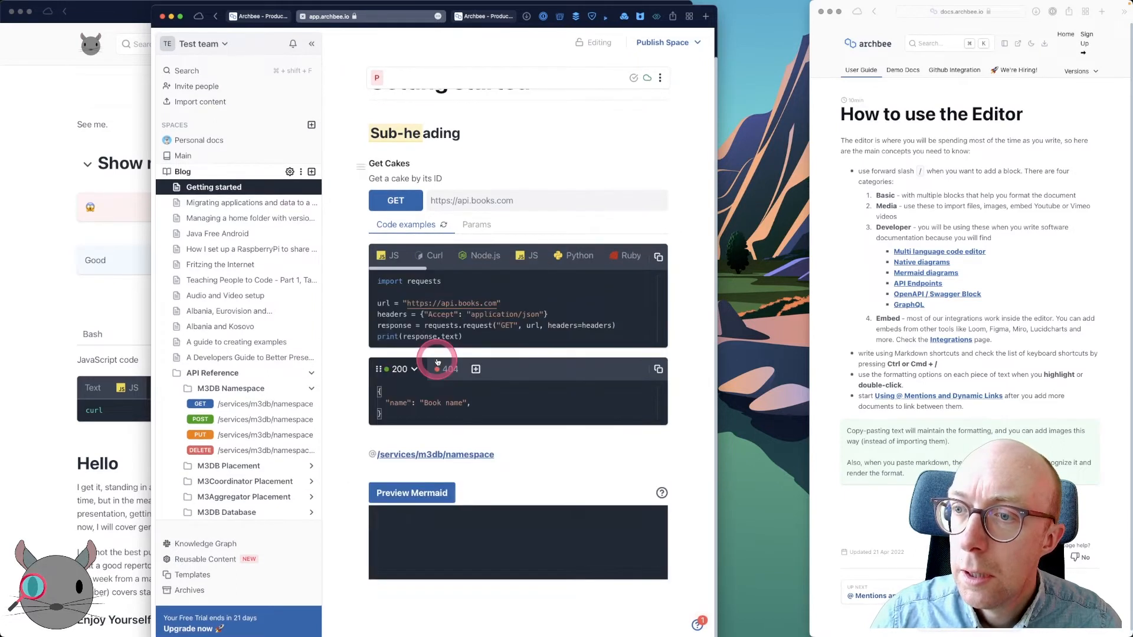
{"action": "left_click", "coordinate": [411, 495]}
{"action": "scroll", "coordinate": [472, 531], "scroll_direction": "down", "scroll_amount": 2}
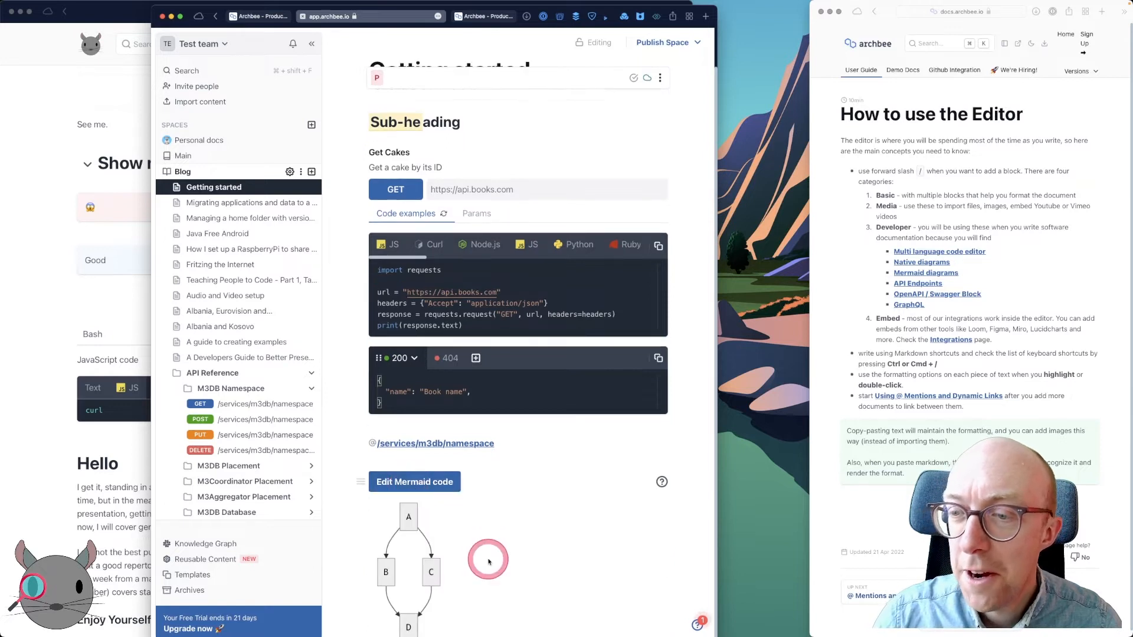
Insert a Swagger UI block on a new line below the Mermaid diagram
{"action": "left_click", "coordinate": [444, 464]}
{"action": "left_click", "coordinate": [529, 509]}
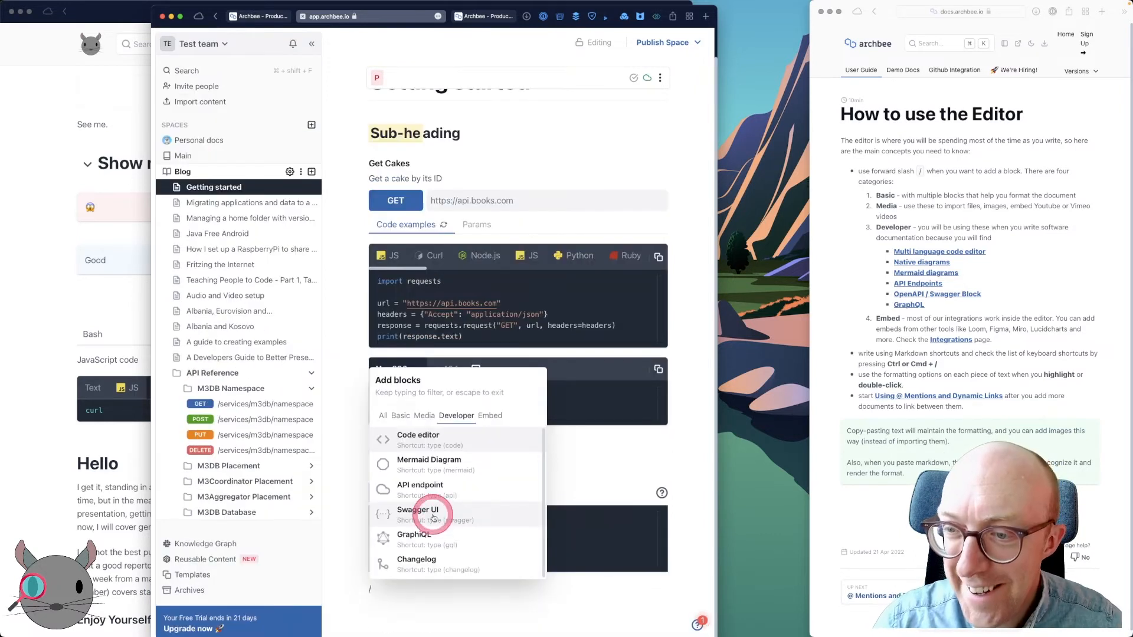
{"action": "left_click", "coordinate": [434, 517]}
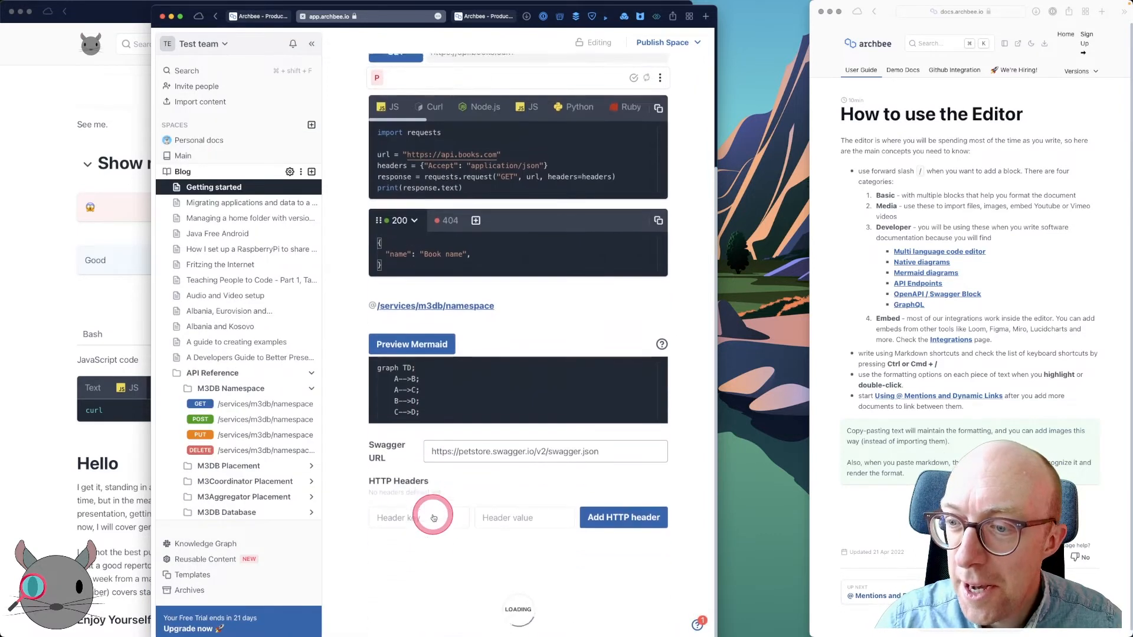
Examine the Swagger UI block's URL, HTTP header settings and rendered pet endpoints
{"action": "scroll", "coordinate": [434, 514], "scroll_direction": "down", "scroll_amount": 5}
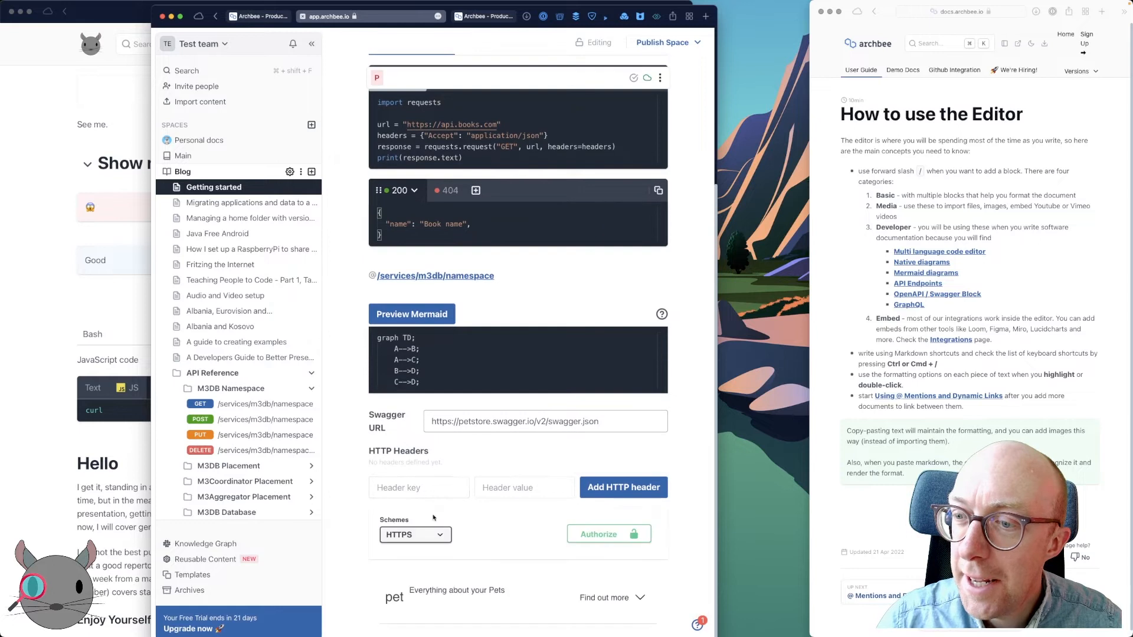
{"action": "scroll", "coordinate": [433, 518], "scroll_direction": "down", "scroll_amount": 3}
{"action": "scroll", "coordinate": [434, 517], "scroll_direction": "up", "scroll_amount": 7}
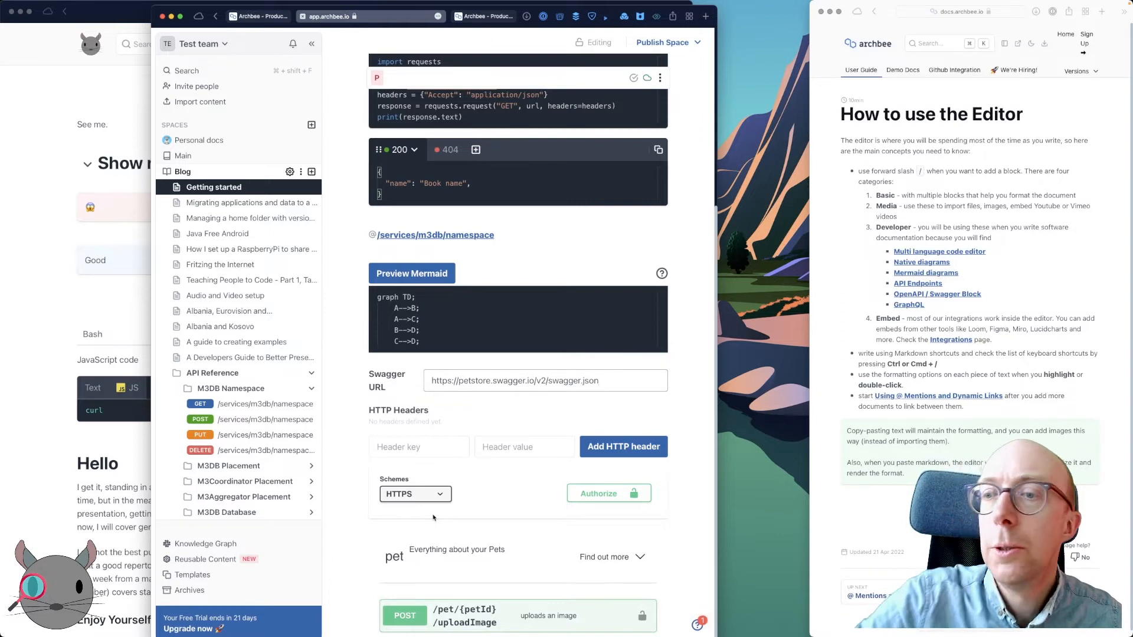
{"action": "scroll", "coordinate": [433, 517], "scroll_direction": "down", "scroll_amount": 2}
{"action": "left_click", "coordinate": [491, 400]}
{"action": "scroll", "coordinate": [491, 401], "scroll_direction": "down", "scroll_amount": 2}
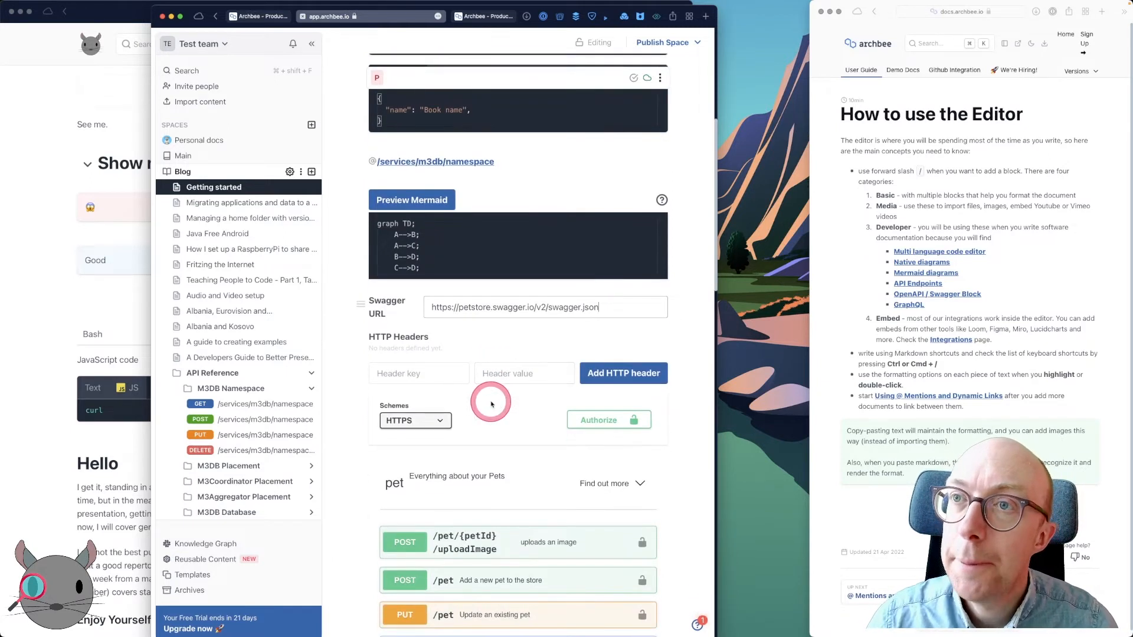
{"action": "scroll", "coordinate": [491, 404], "scroll_direction": "up", "scroll_amount": 15}
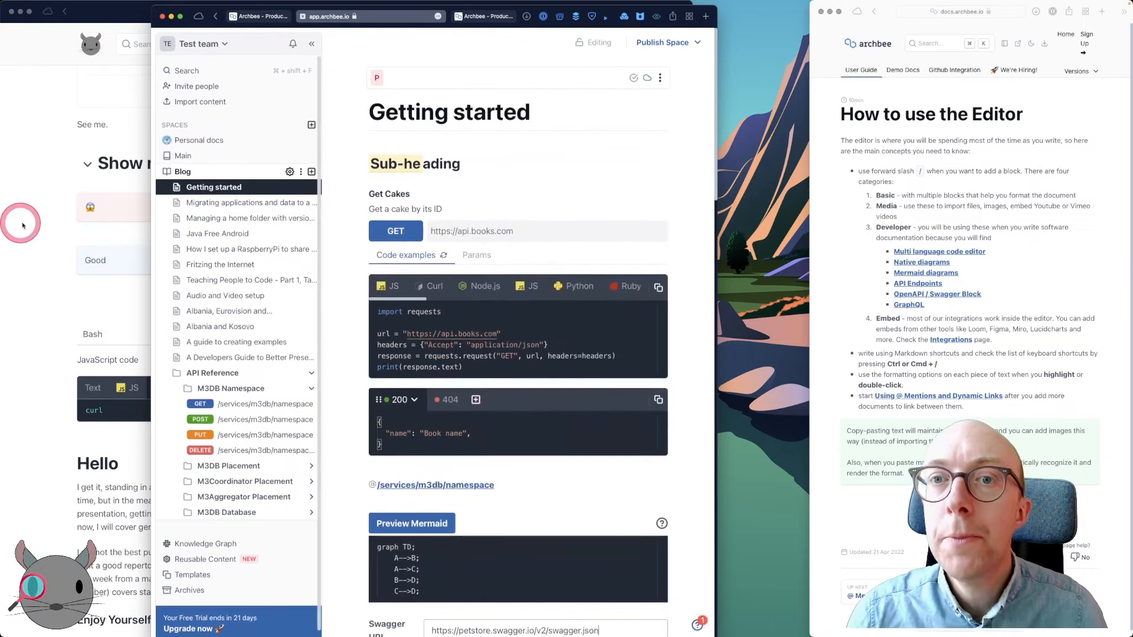
Switch to the published page and inspect the HTML markup of its Swagger section in the web inspector
{"action": "left_click", "coordinate": [26, 219]}
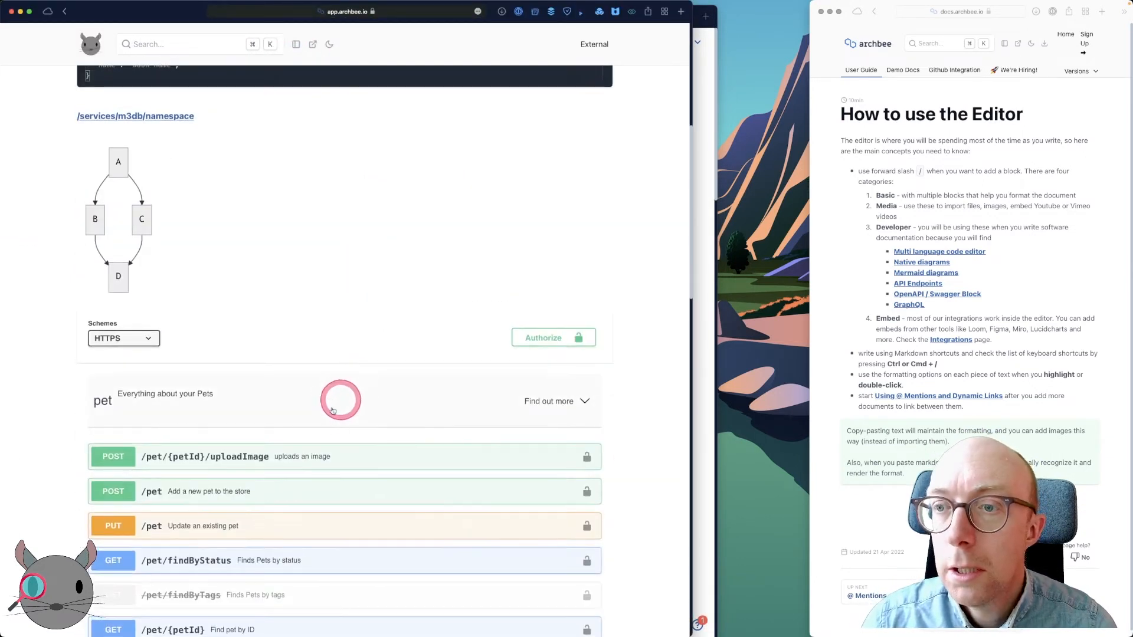
{"action": "right_click", "coordinate": [328, 411]}
{"action": "left_click", "coordinate": [367, 552]}
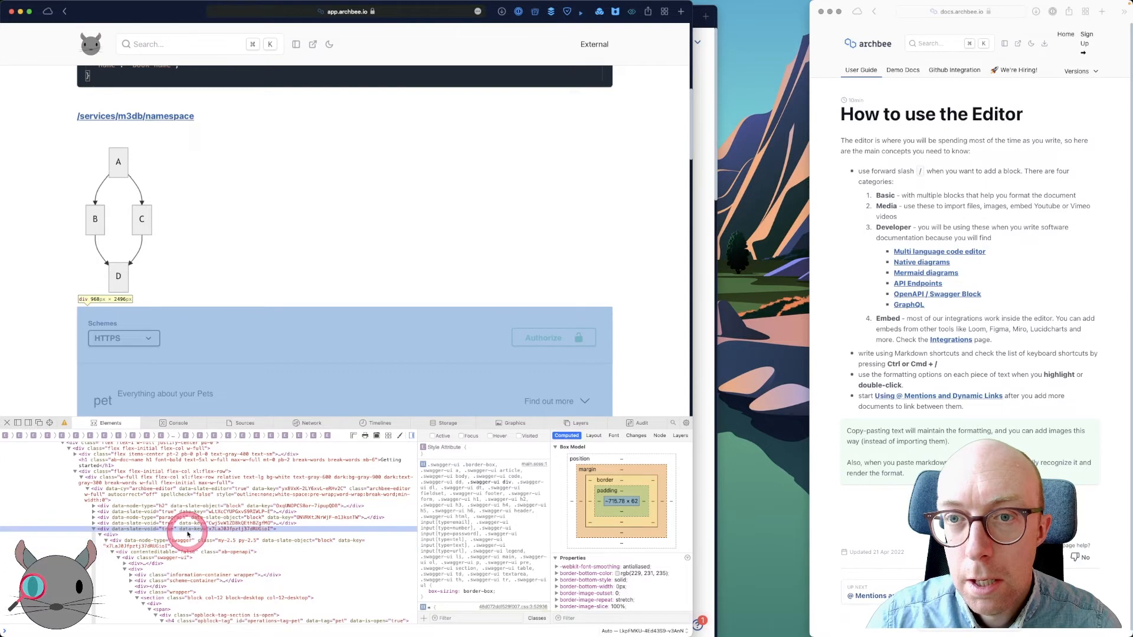
{"action": "scroll", "coordinate": [186, 536], "scroll_direction": "up", "scroll_amount": 5}
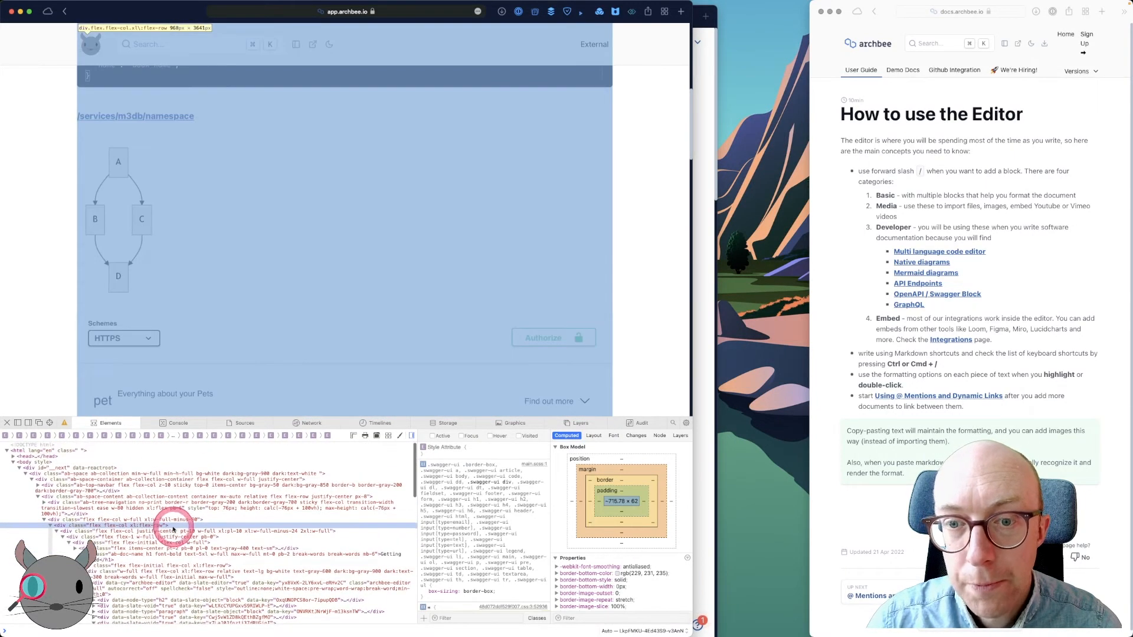
{"action": "scroll", "coordinate": [172, 528], "scroll_direction": "down", "scroll_amount": 3}
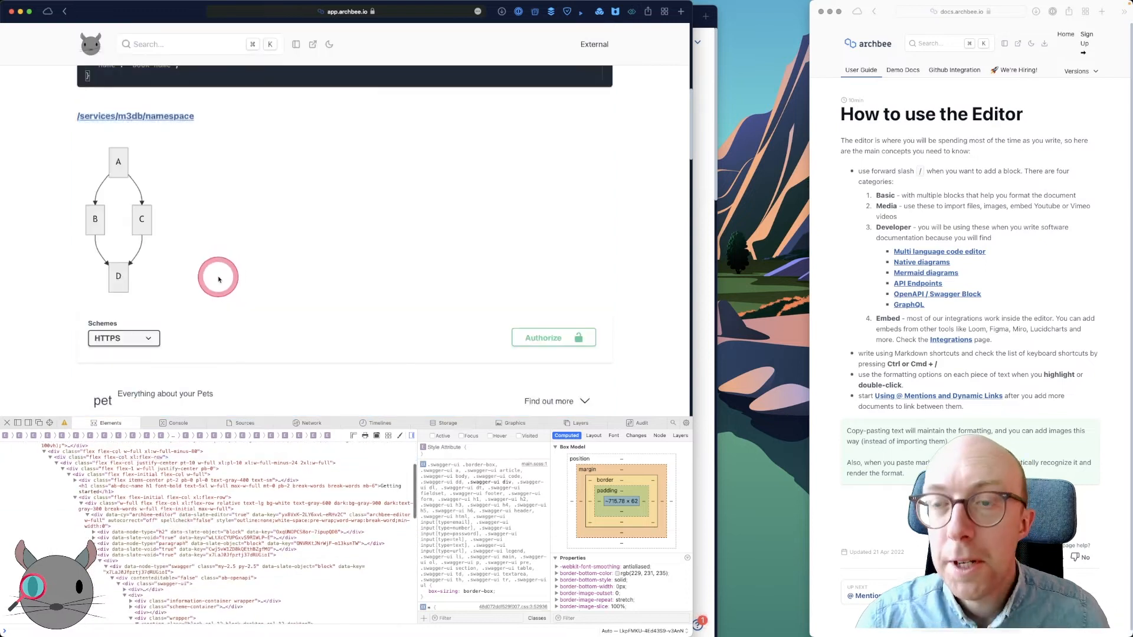
Close the published page's window and return to the editor
{"action": "key", "text": "super+grave"}
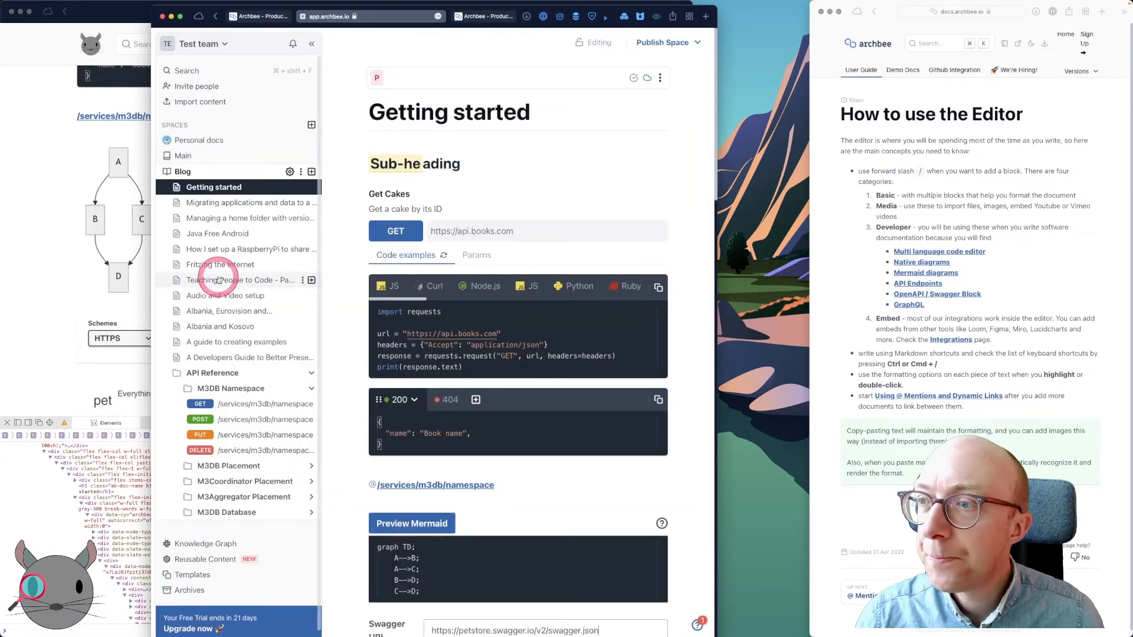
{"action": "left_click", "coordinate": [50, 312]}
{"action": "key", "text": "super+w"}
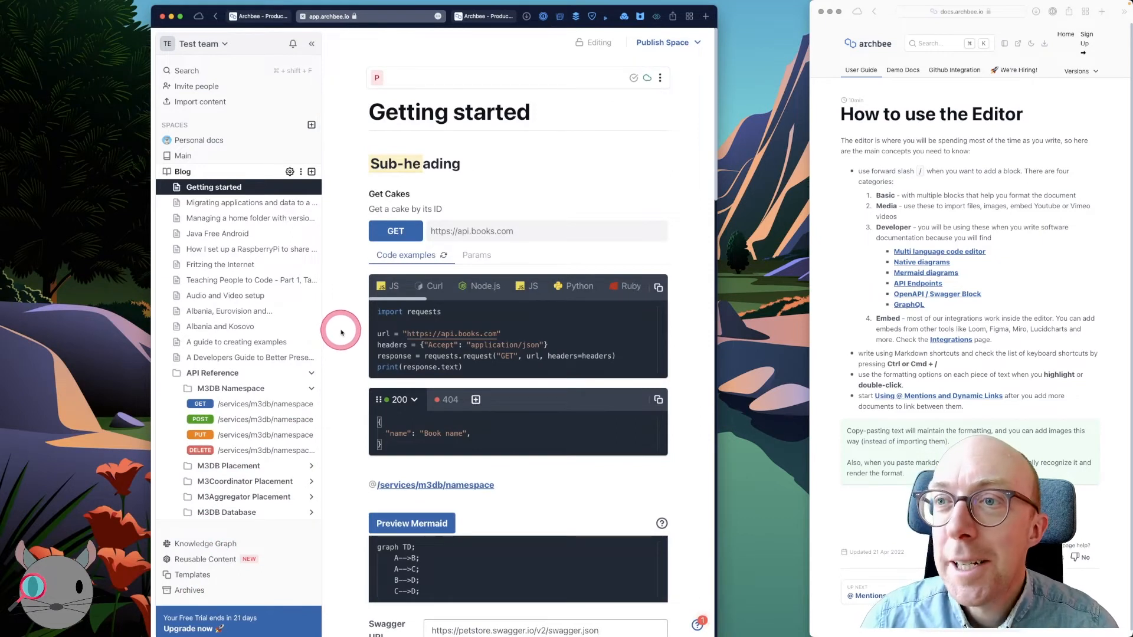
Regenerate the Get Cakes endpoint's code examples after reviewing the Swagger block, and check the language list
{"action": "scroll", "coordinate": [341, 332], "scroll_direction": "down", "scroll_amount": 20}
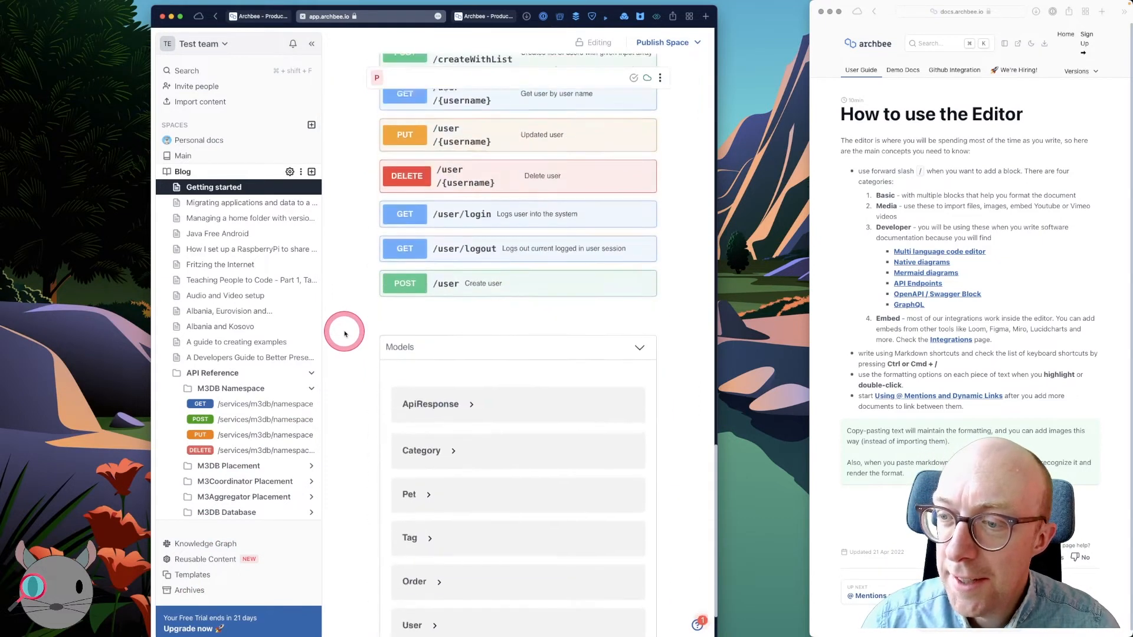
{"action": "scroll", "coordinate": [344, 334], "scroll_direction": "down", "scroll_amount": 3}
{"action": "scroll", "coordinate": [344, 334], "scroll_direction": "up", "scroll_amount": 20}
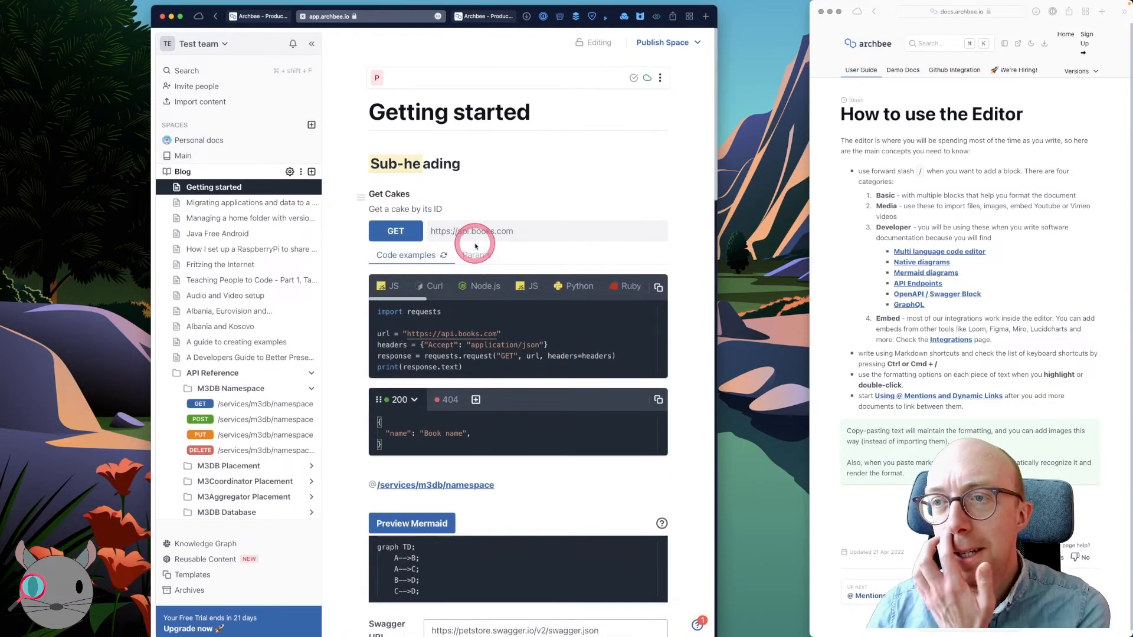
{"action": "left_click", "coordinate": [444, 255]}
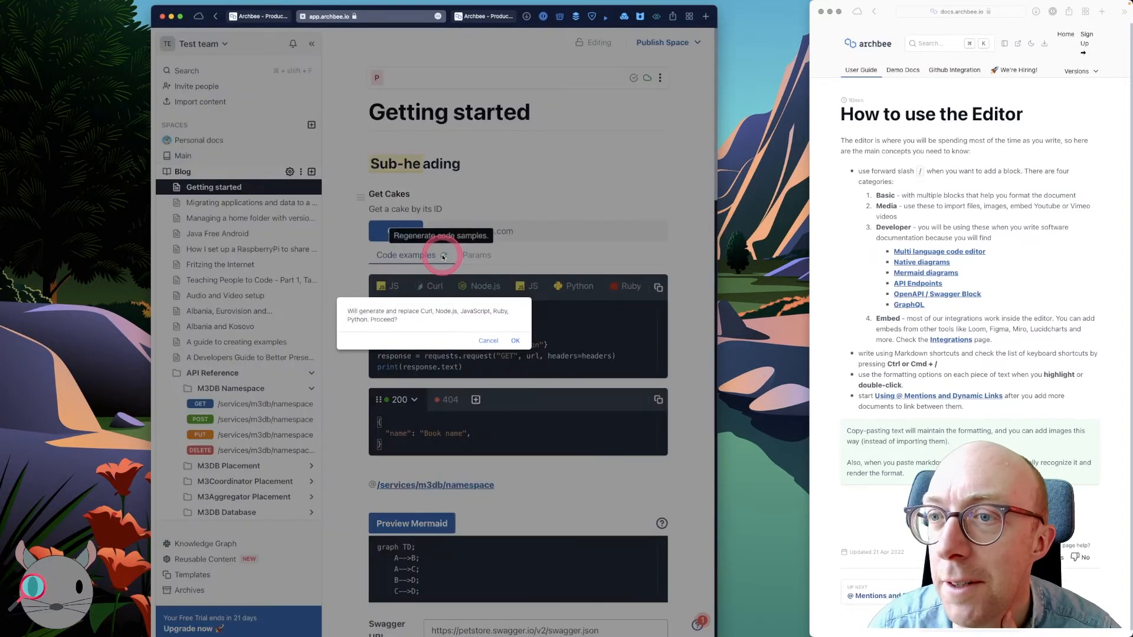
{"action": "left_click", "coordinate": [513, 340]}
{"action": "scroll", "coordinate": [527, 299], "scroll_direction": "right", "scroll_amount": 15}
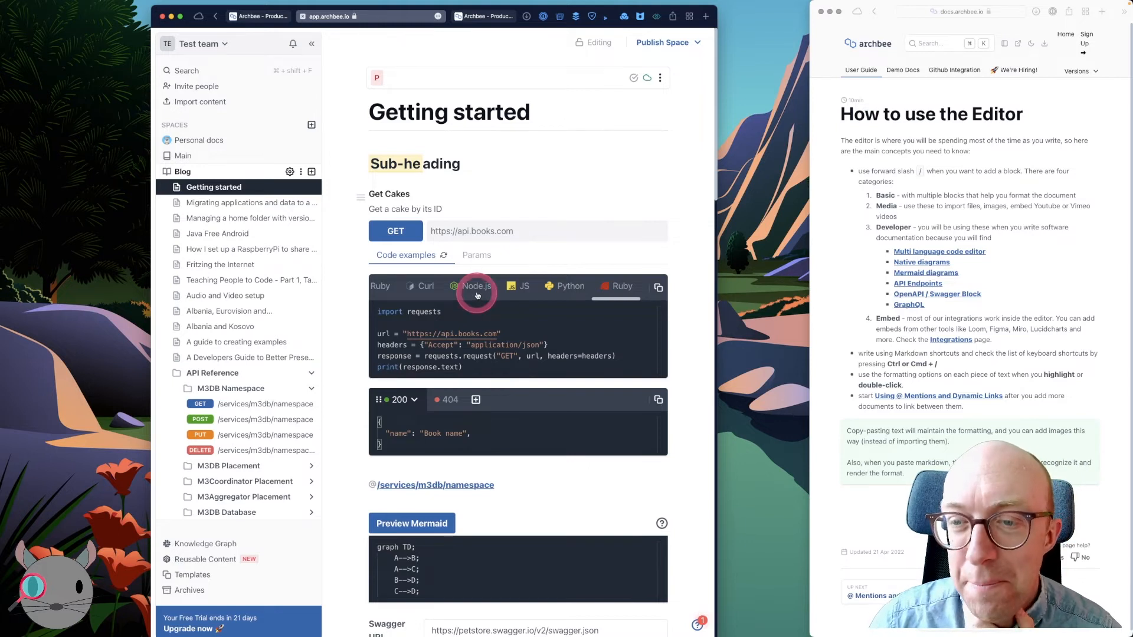
Insert a Changelog block on a new line directly below the Sub-heading
{"action": "left_click", "coordinate": [475, 165]}
{"action": "key", "text": "Return"}
{"action": "type", "text": "/"}
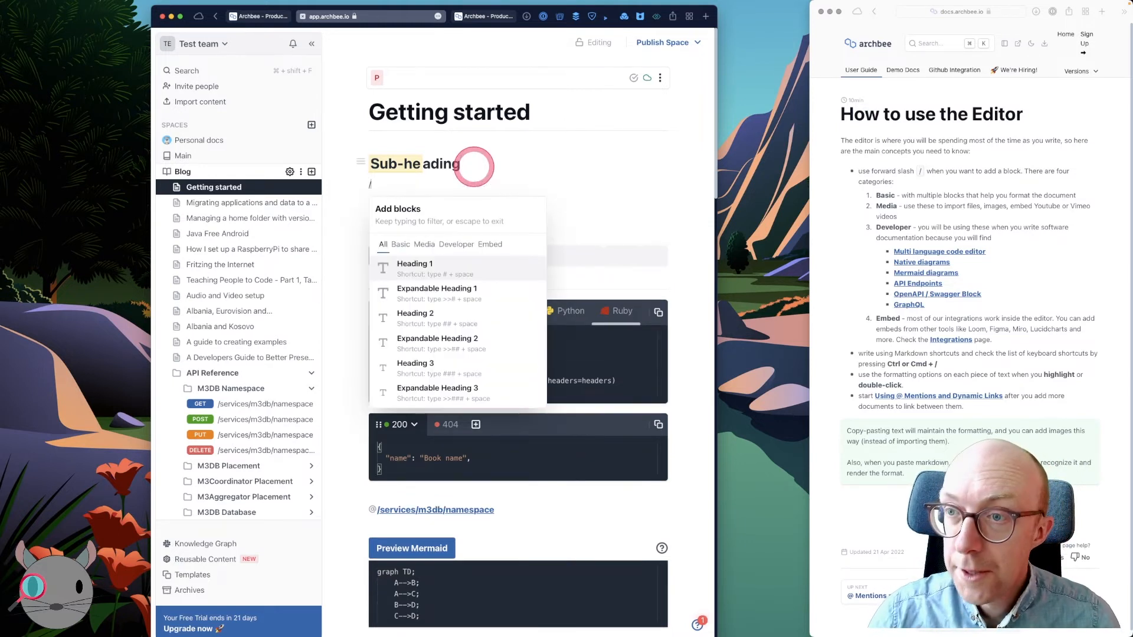
{"action": "left_click", "coordinate": [424, 247]}
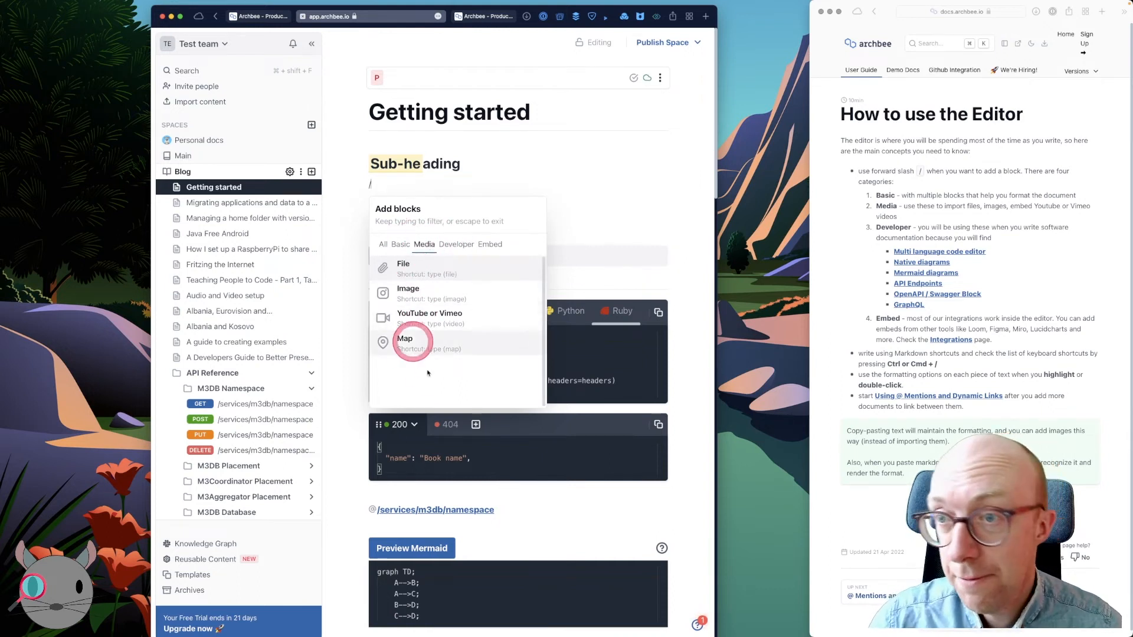
{"action": "left_click", "coordinate": [457, 244]}
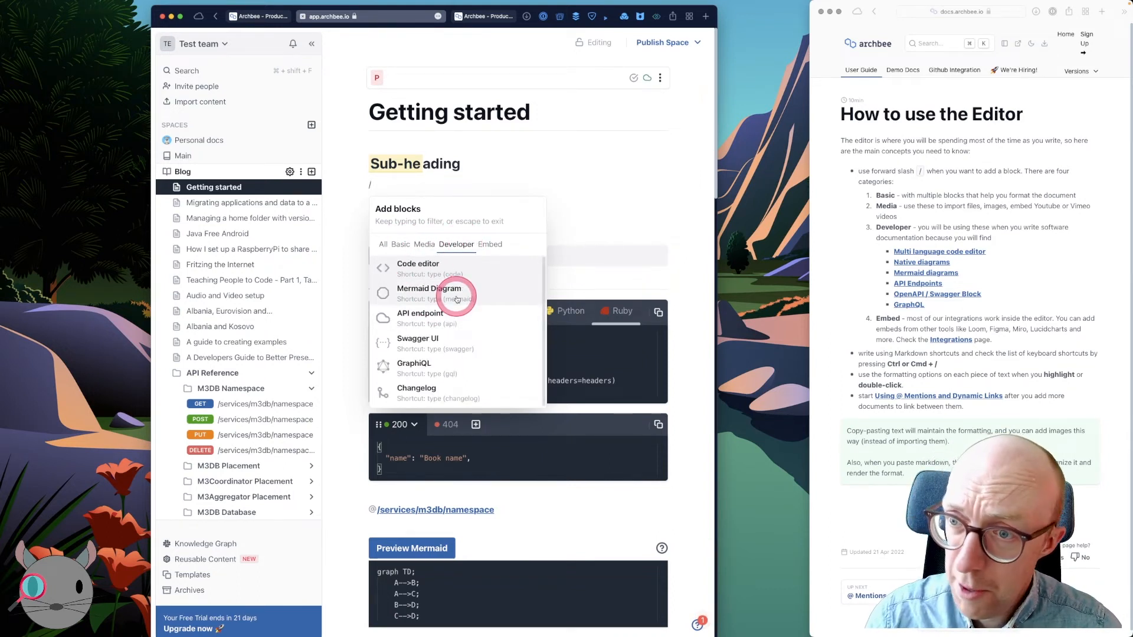
{"action": "left_click", "coordinate": [442, 392]}
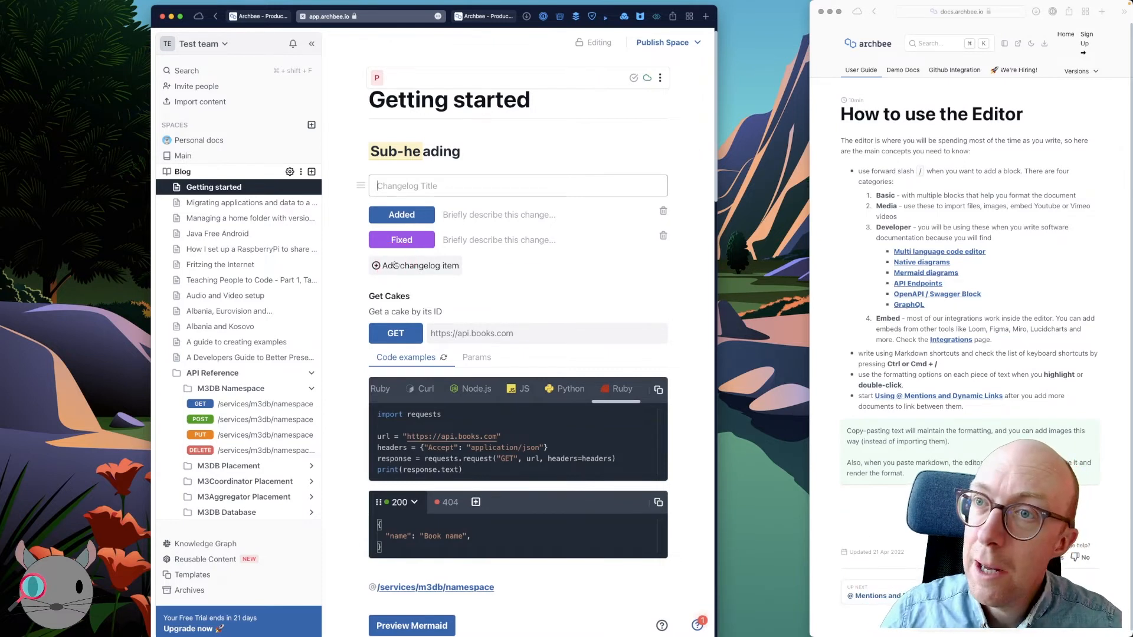
Browse the embed blocks, insert a Trello embed between the Sub-heading and the changelog, and delete that embed
{"action": "left_click", "coordinate": [482, 154]}
{"action": "key", "text": "Return"}
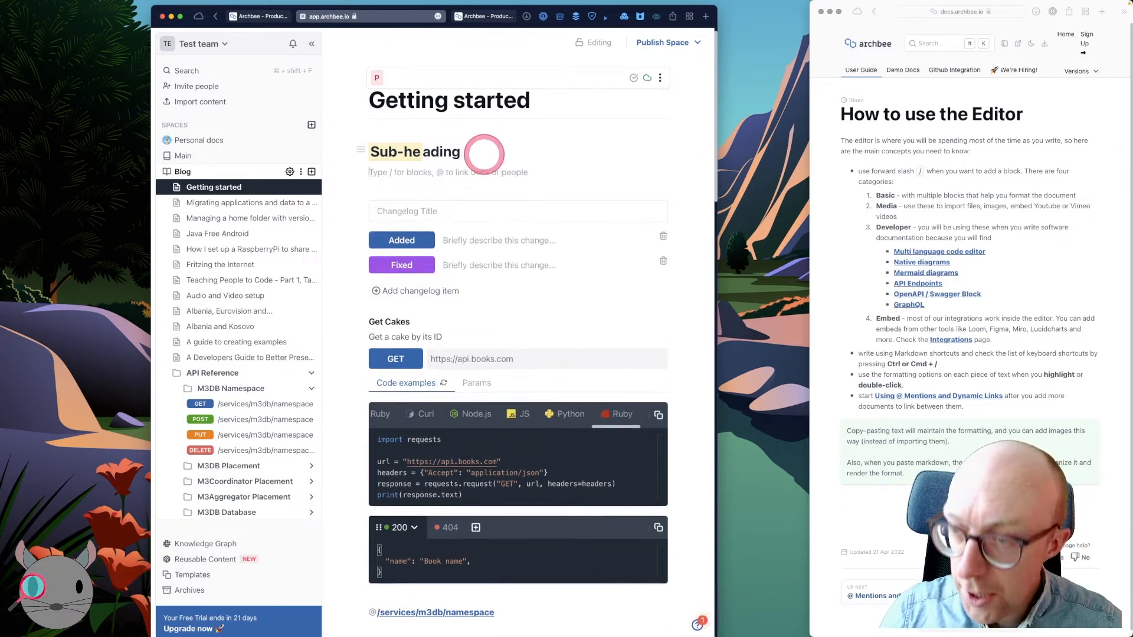
{"action": "type", "text": "/"}
{"action": "left_click", "coordinate": [458, 232]}
{"action": "left_click", "coordinate": [489, 232]}
{"action": "scroll", "coordinate": [468, 303], "scroll_direction": "down", "scroll_amount": 1}
{"action": "scroll", "coordinate": [468, 302], "scroll_direction": "down", "scroll_amount": 3}
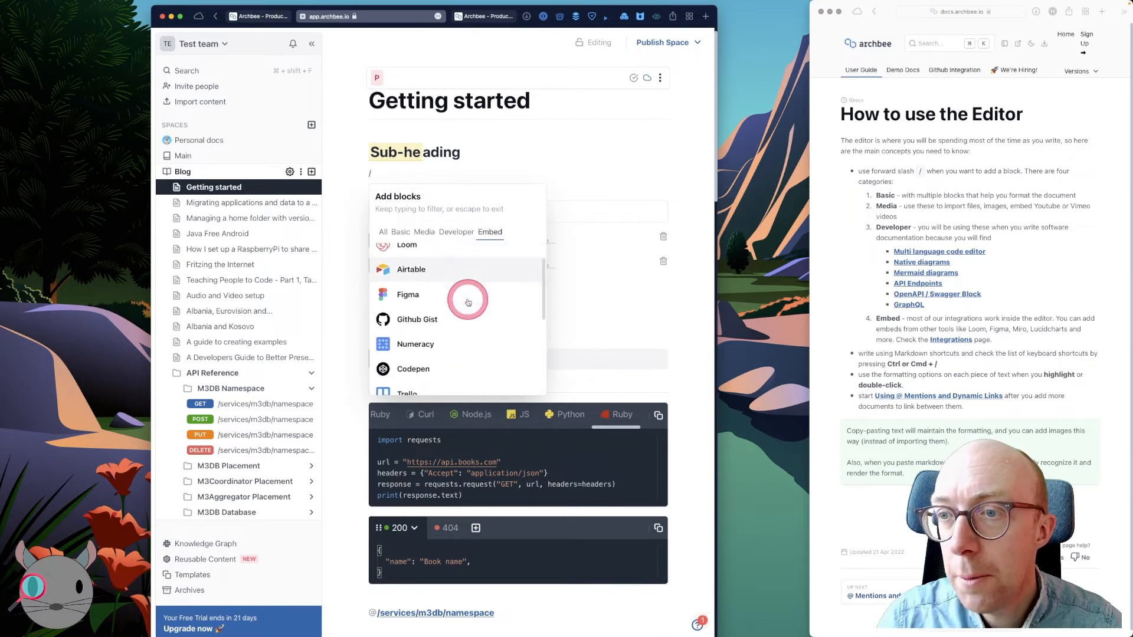
{"action": "scroll", "coordinate": [466, 306], "scroll_direction": "down", "scroll_amount": 3}
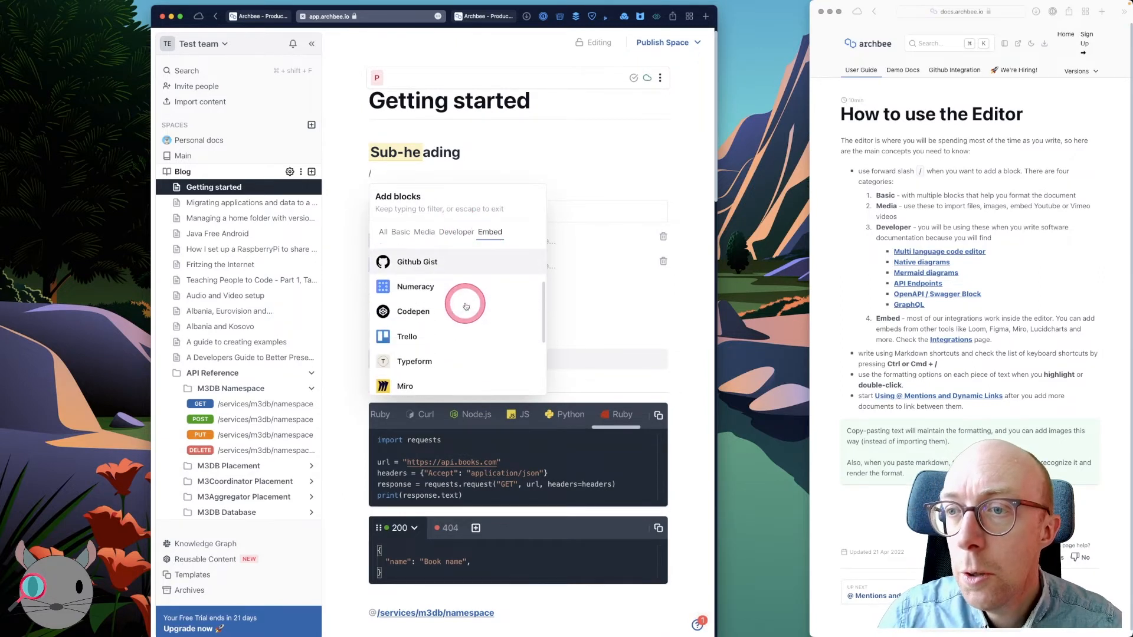
{"action": "scroll", "coordinate": [419, 335], "scroll_direction": "down", "scroll_amount": 4}
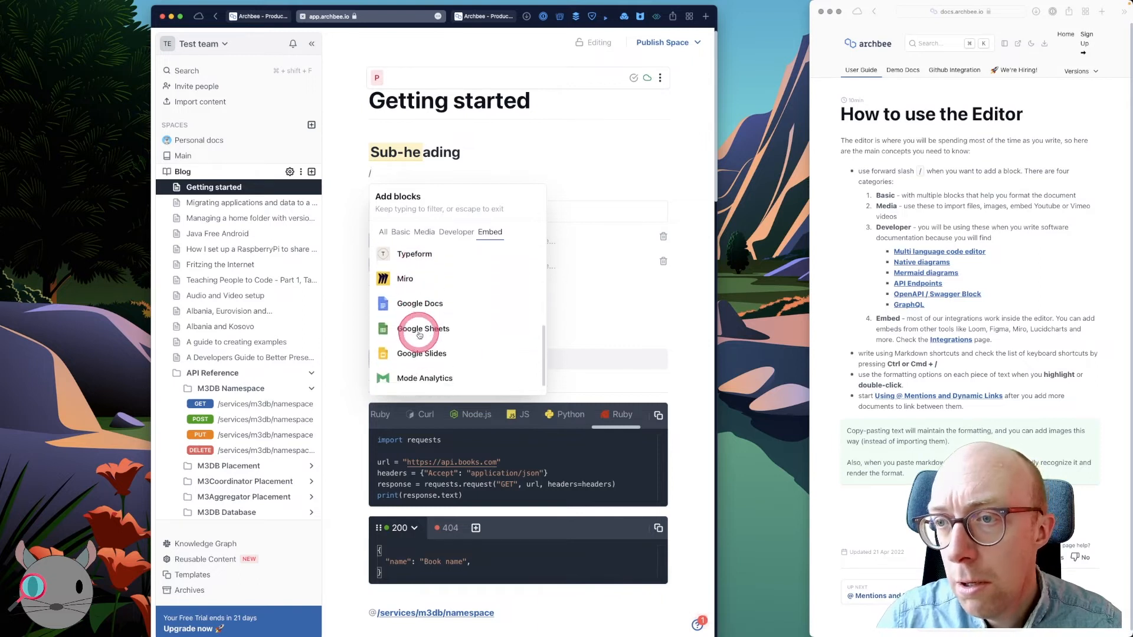
{"action": "scroll", "coordinate": [419, 335], "scroll_direction": "up", "scroll_amount": 4}
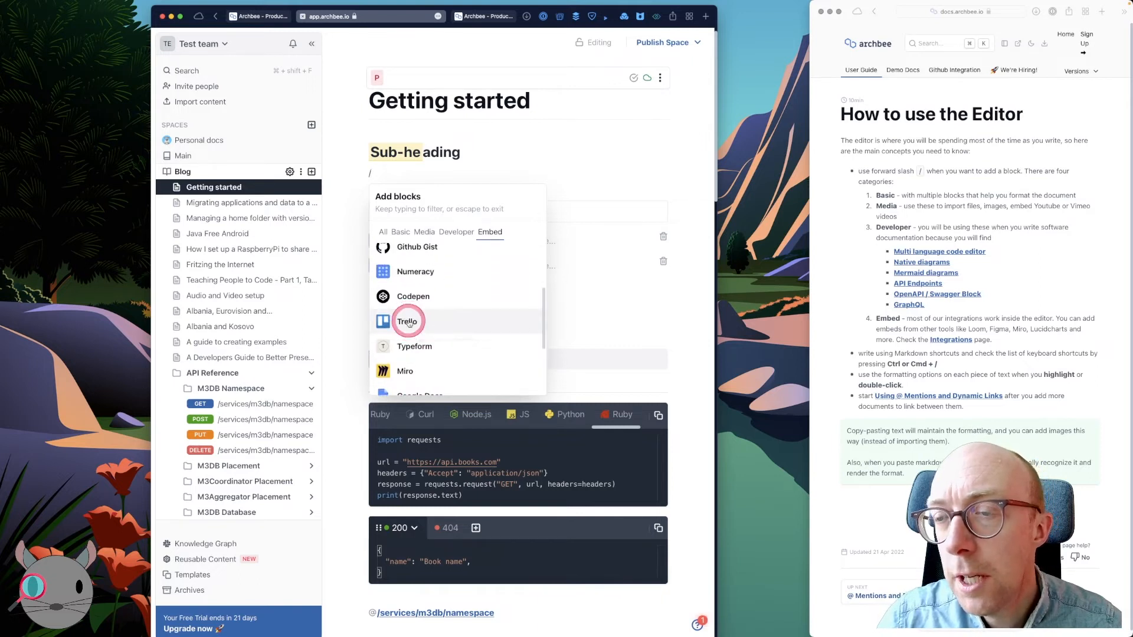
{"action": "left_click", "coordinate": [409, 323]}
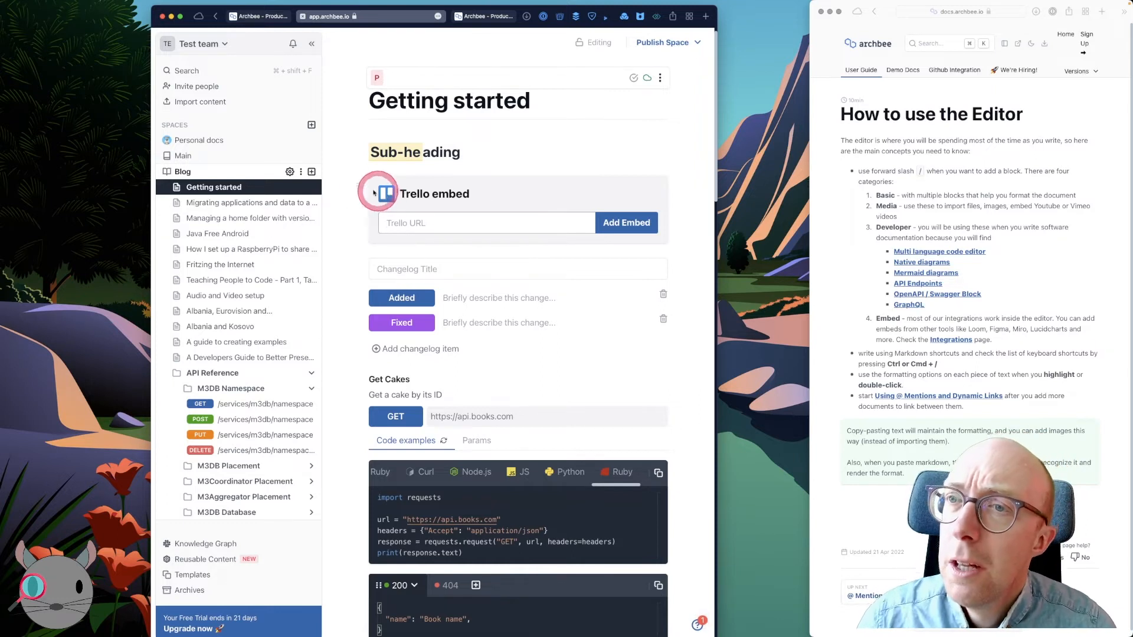
{"action": "left_click", "coordinate": [362, 192]}
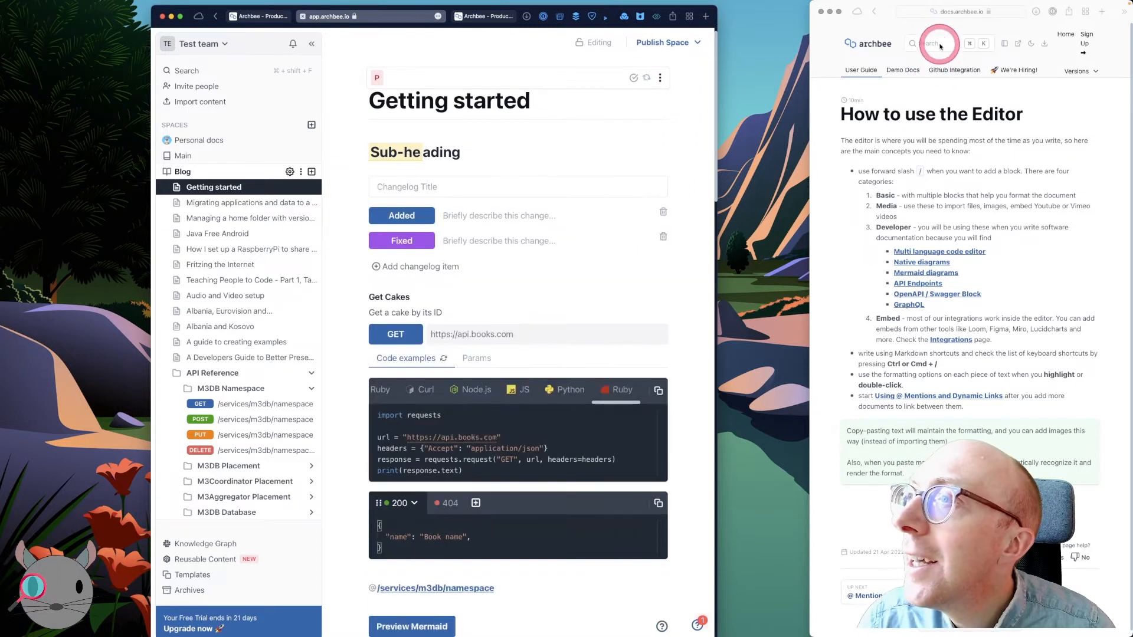
In the Archbee docs window, look up the Integrations page and the All Blocks demo doc
{"action": "left_click", "coordinate": [937, 45]}
{"action": "left_click", "coordinate": [937, 45]}
{"action": "type", "text": "t"}
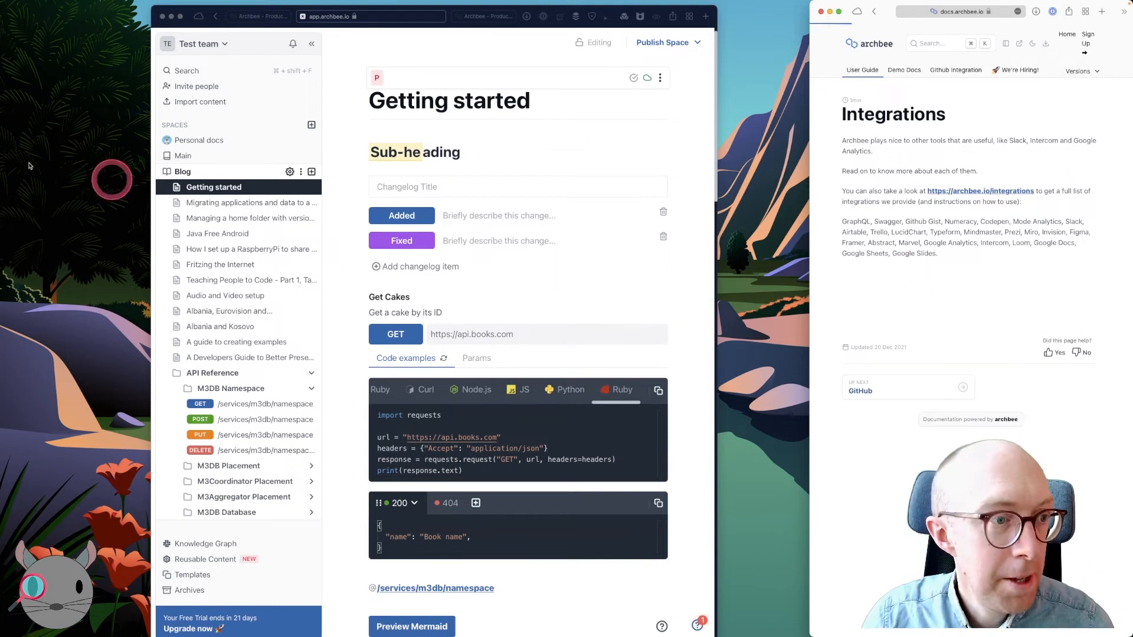
{"action": "key", "text": "super+f"}
{"action": "type", "text": "tl"}
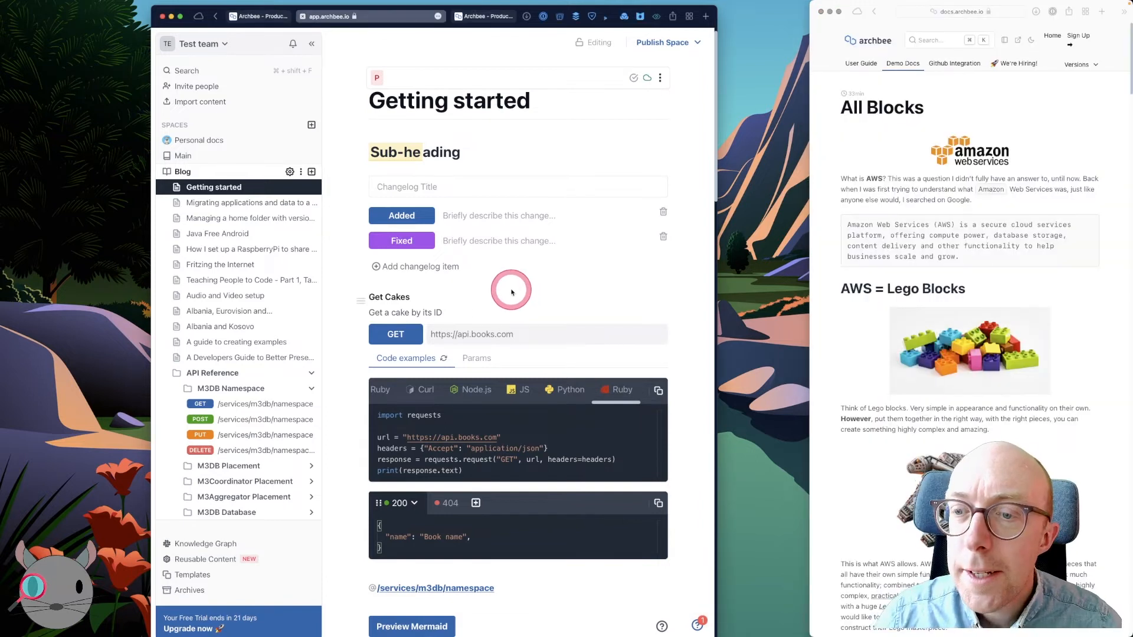
Open the GET /services/m3db/namespace doc from the M3DB Namespace folder in API Reference
{"action": "scroll", "coordinate": [450, 446], "scroll_direction": "down", "scroll_amount": 5}
{"action": "scroll", "coordinate": [440, 521], "scroll_direction": "up", "scroll_amount": 5}
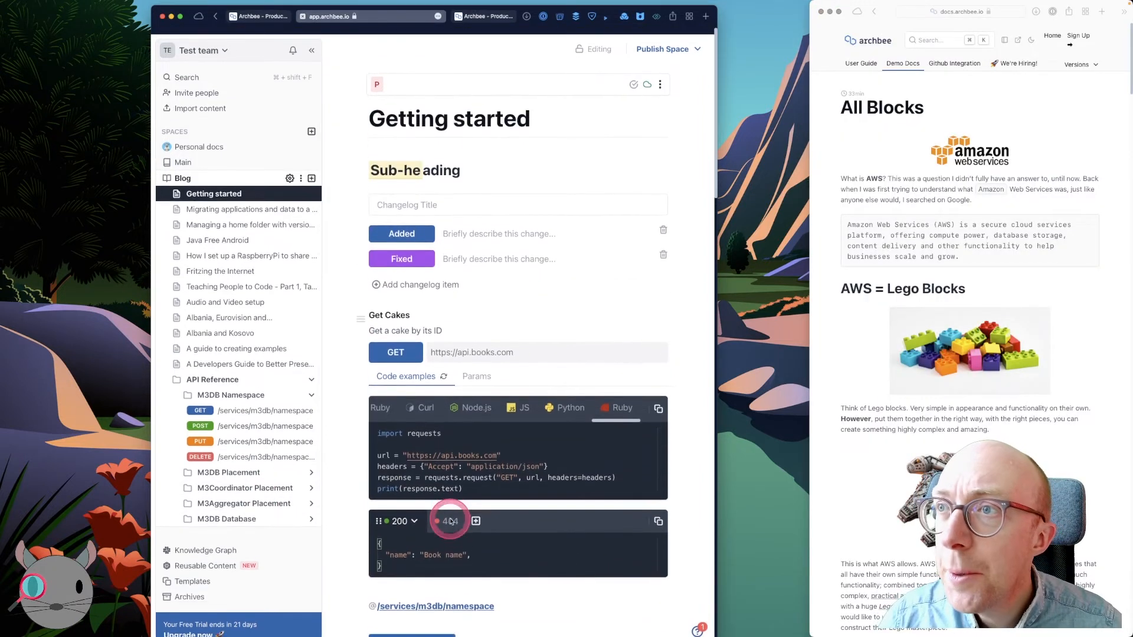
{"action": "left_click", "coordinate": [237, 407]}
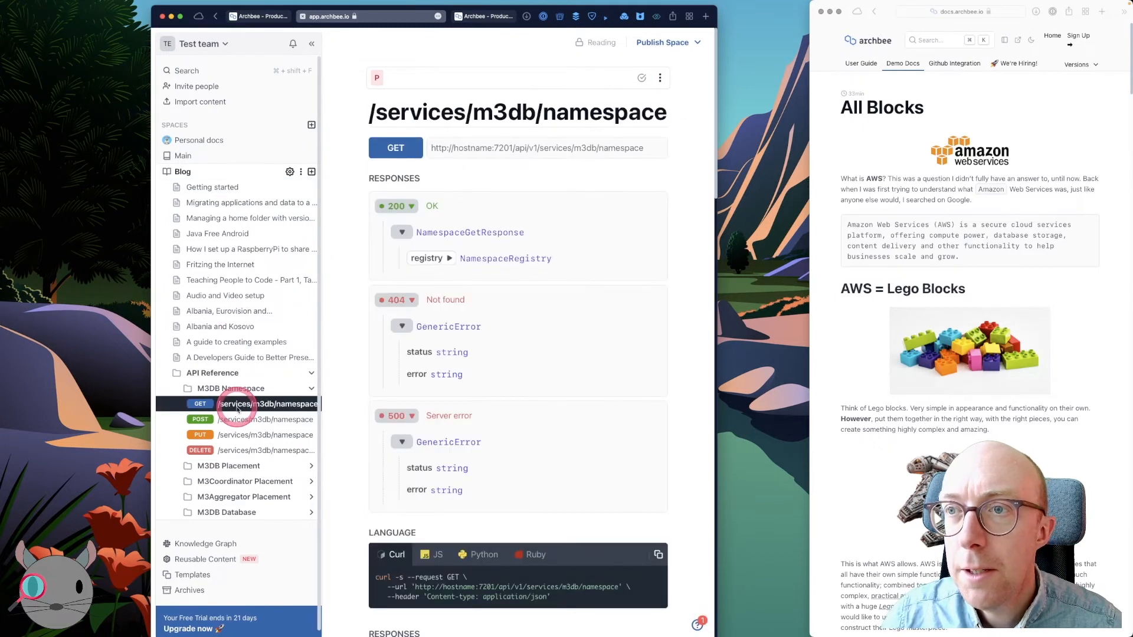
Examine the GET /services/m3db/namespace doc, including its response schemas, language samples and response examples
{"action": "left_click", "coordinate": [354, 360]}
{"action": "scroll", "coordinate": [356, 361], "scroll_direction": "down", "scroll_amount": 2}
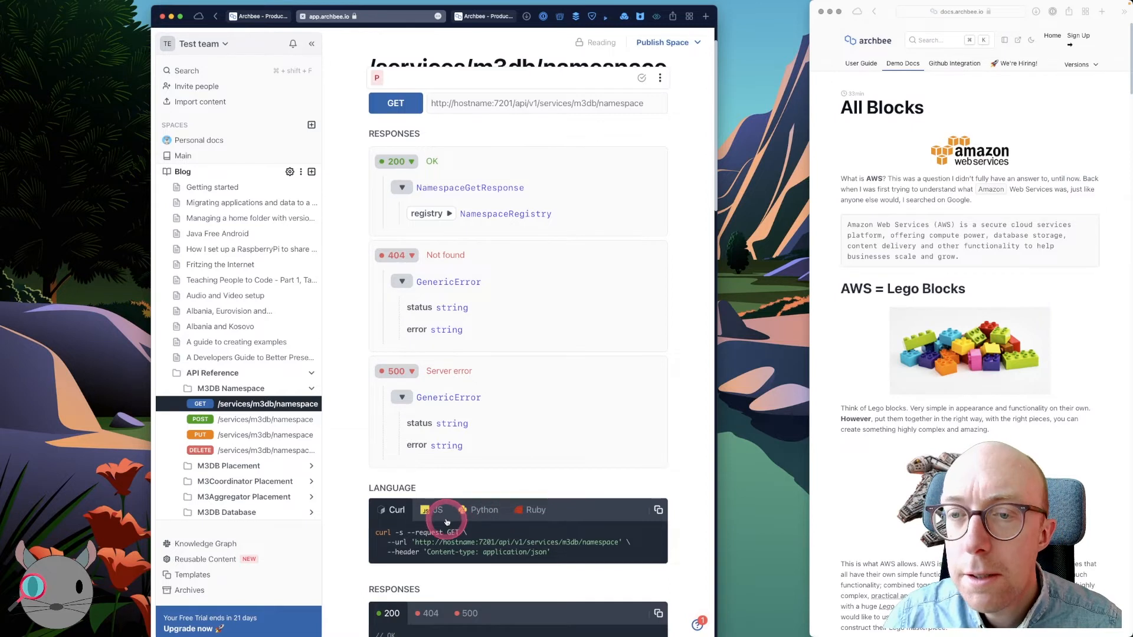
{"action": "scroll", "coordinate": [447, 522], "scroll_direction": "down", "scroll_amount": 3}
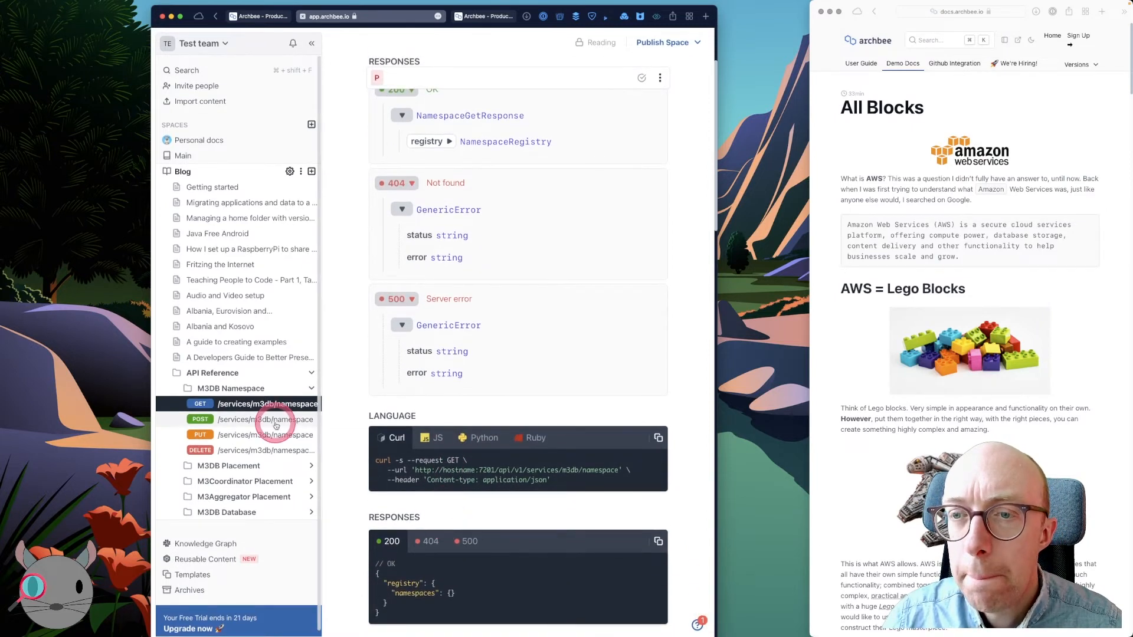
{"action": "right_click", "coordinate": [258, 404]}
{"action": "left_click", "coordinate": [536, 299]}
{"action": "scroll", "coordinate": [536, 299], "scroll_direction": "up", "scroll_amount": 5}
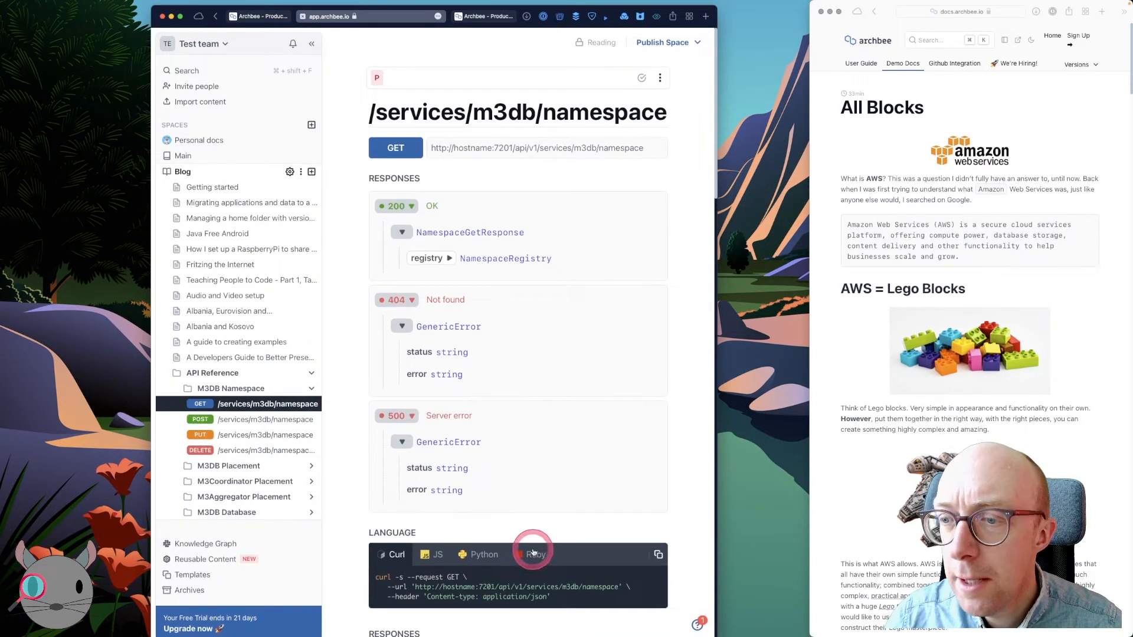
{"action": "scroll", "coordinate": [533, 549], "scroll_direction": "down", "scroll_amount": 3}
{"action": "scroll", "coordinate": [477, 518], "scroll_direction": "up", "scroll_amount": 3}
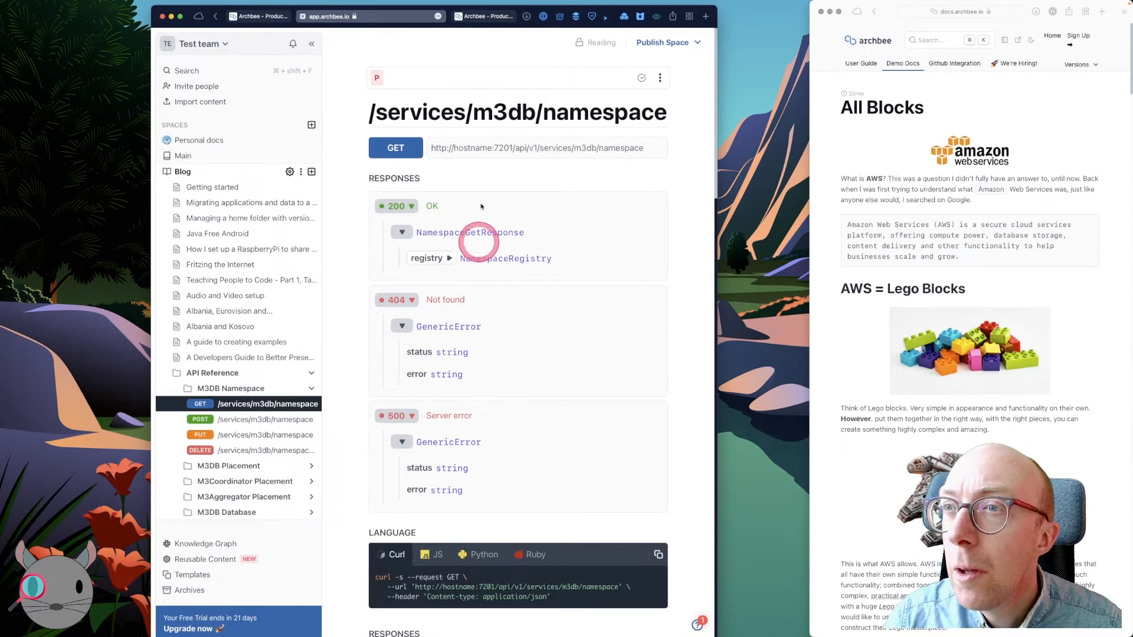
Inspect the GET endpoint's request URL and compare its JS and Curl code samples, highlighting the URL in the Curl request
{"action": "triple_click", "coordinate": [508, 150]}
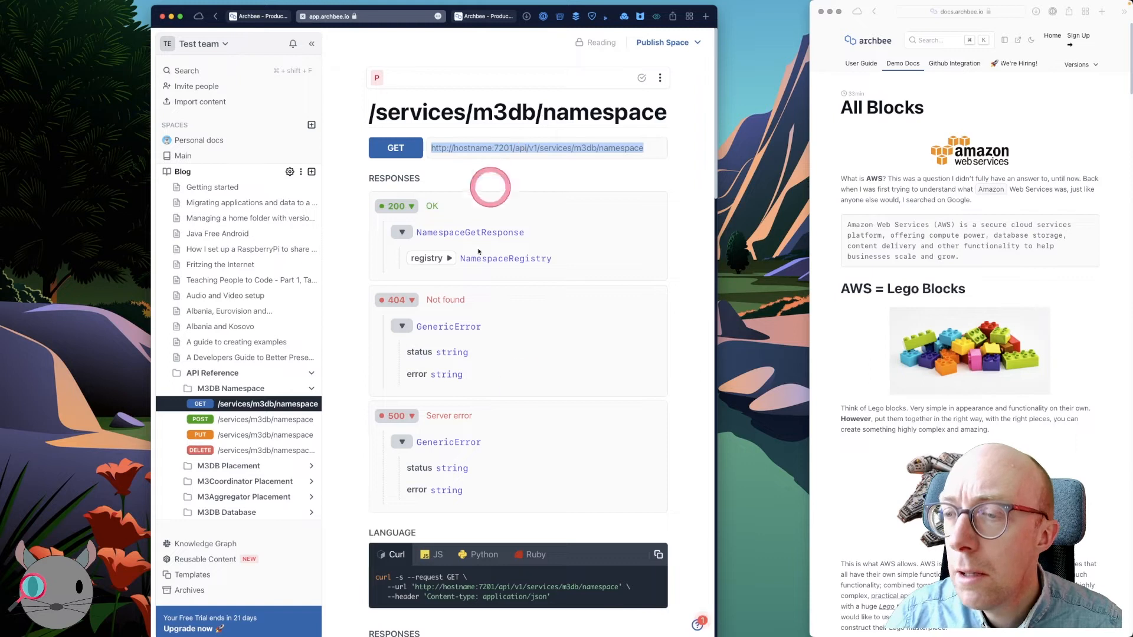
{"action": "scroll", "coordinate": [523, 375], "scroll_direction": "down", "scroll_amount": 3}
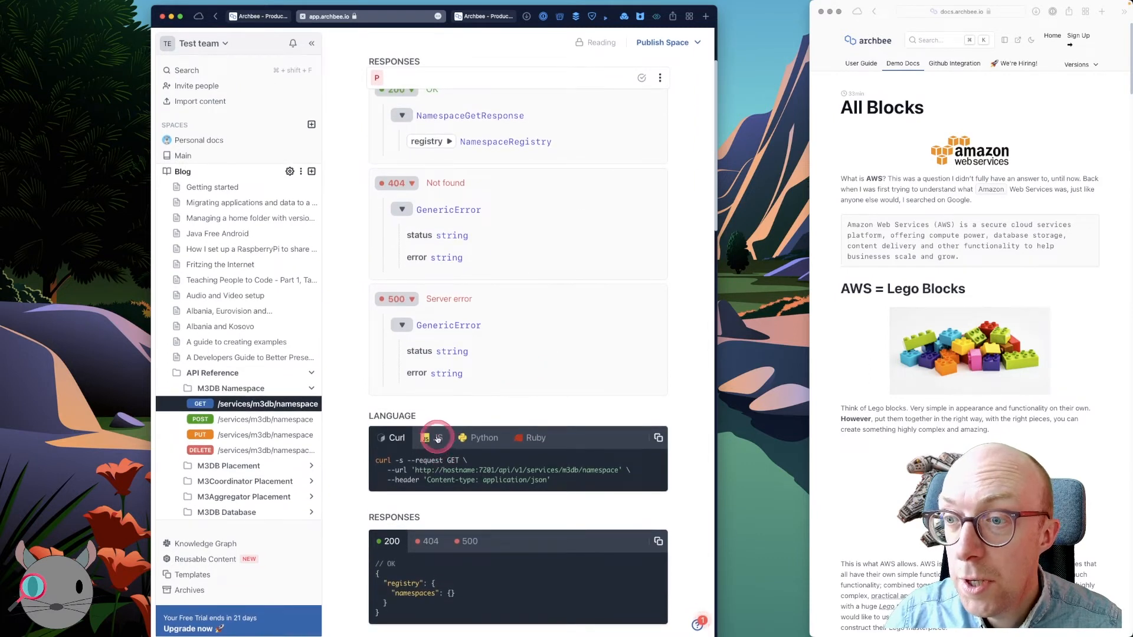
{"action": "left_click", "coordinate": [438, 440]}
{"action": "left_click", "coordinate": [388, 438]}
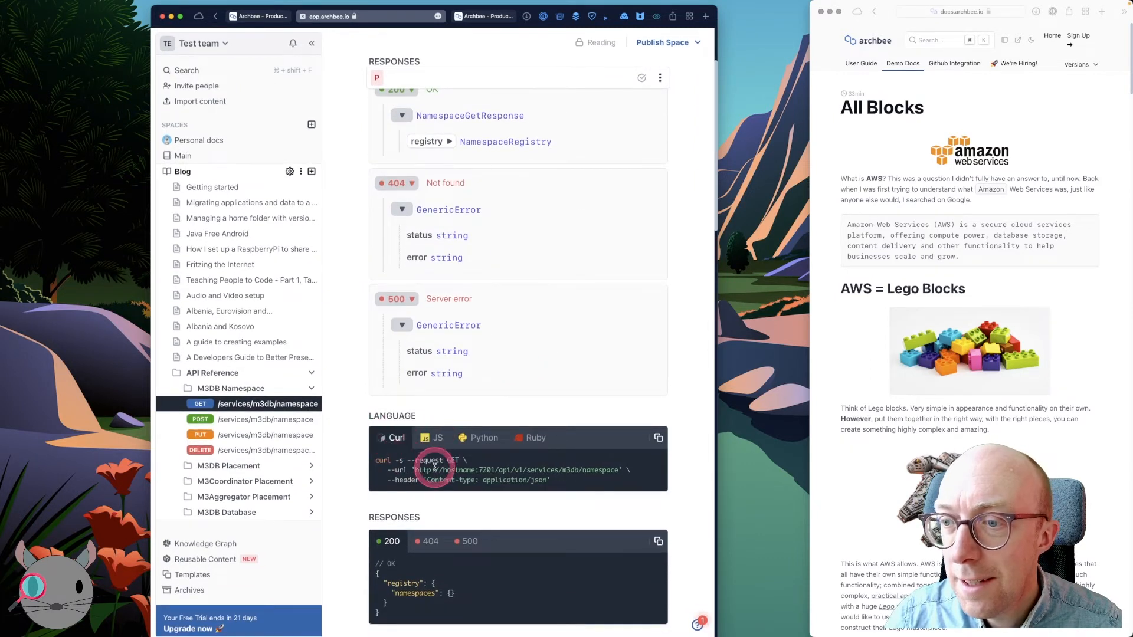
{"action": "triple_click", "coordinate": [473, 470]}
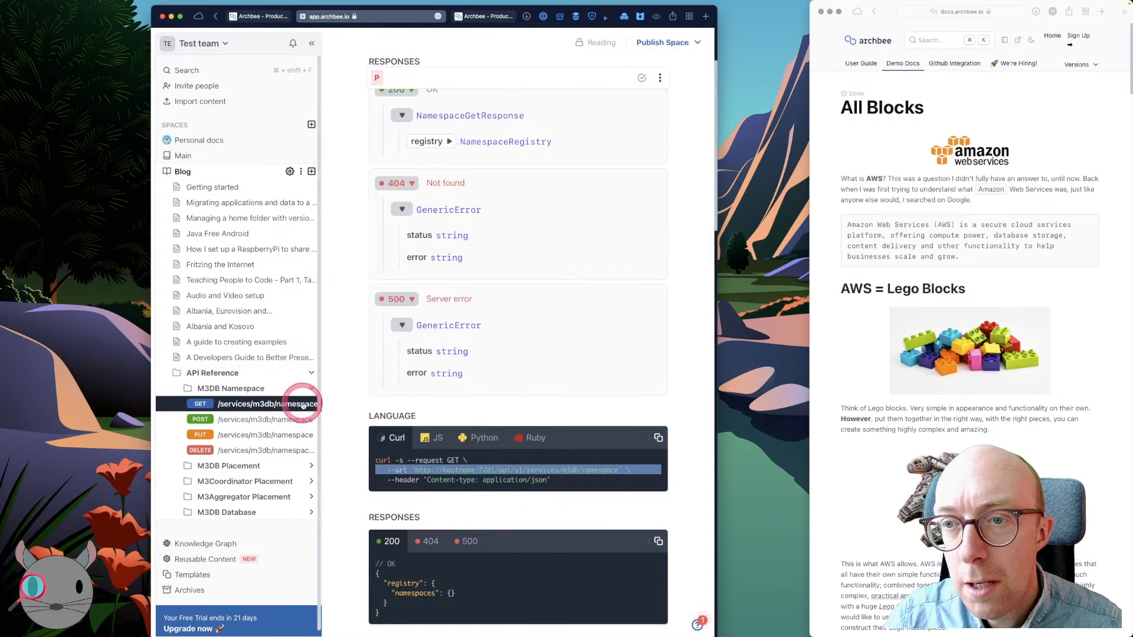
Check the manual and API-based OpenAPI sync options for the API Reference folder, and close them without syncing
{"action": "left_click", "coordinate": [301, 373]}
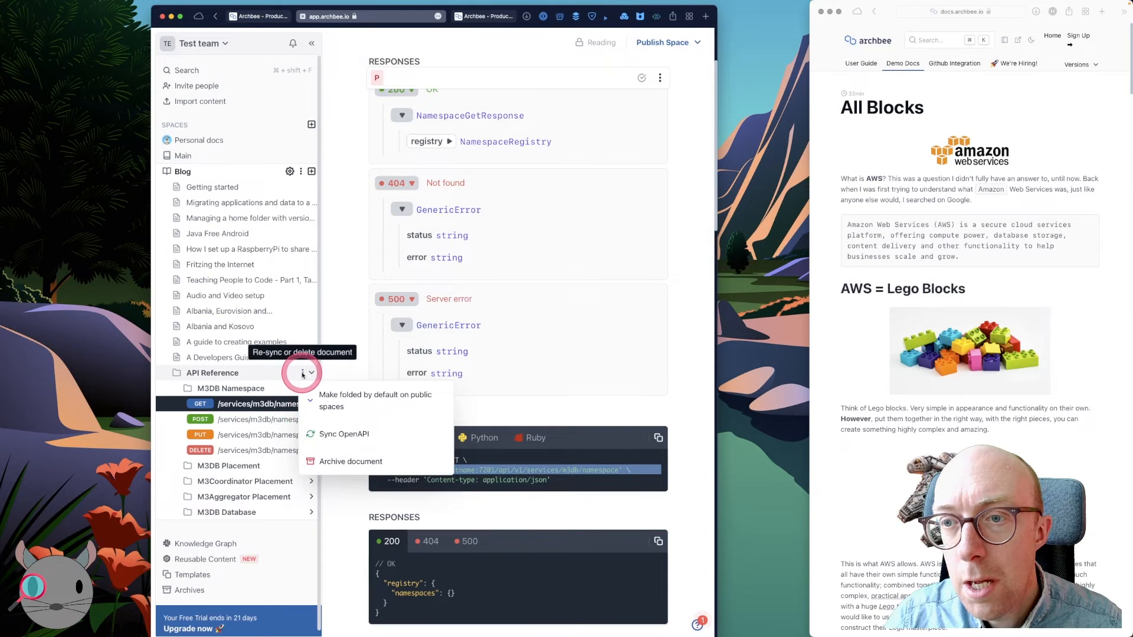
{"action": "left_click", "coordinate": [333, 435]}
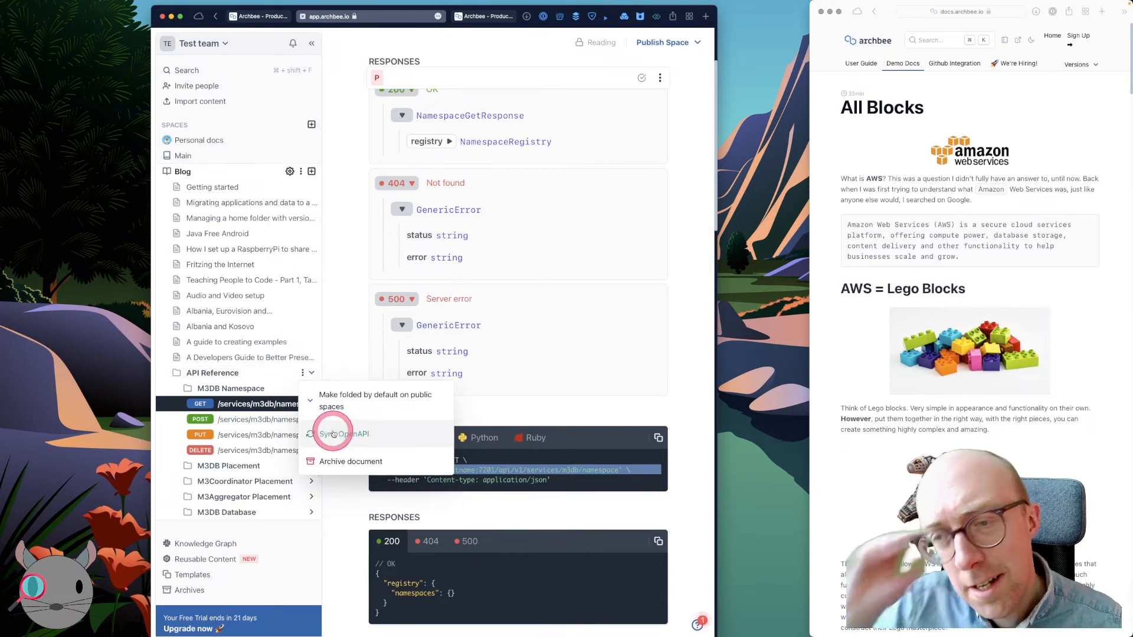
{"action": "left_click", "coordinate": [333, 434]}
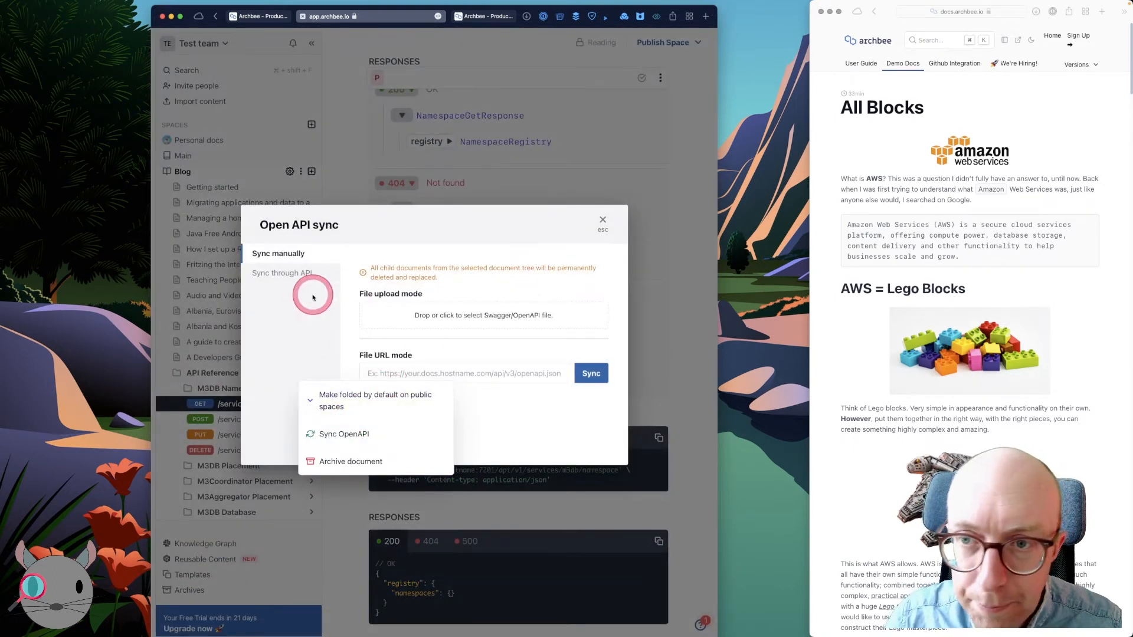
{"action": "left_click", "coordinate": [298, 276]}
{"action": "left_click", "coordinate": [295, 261]}
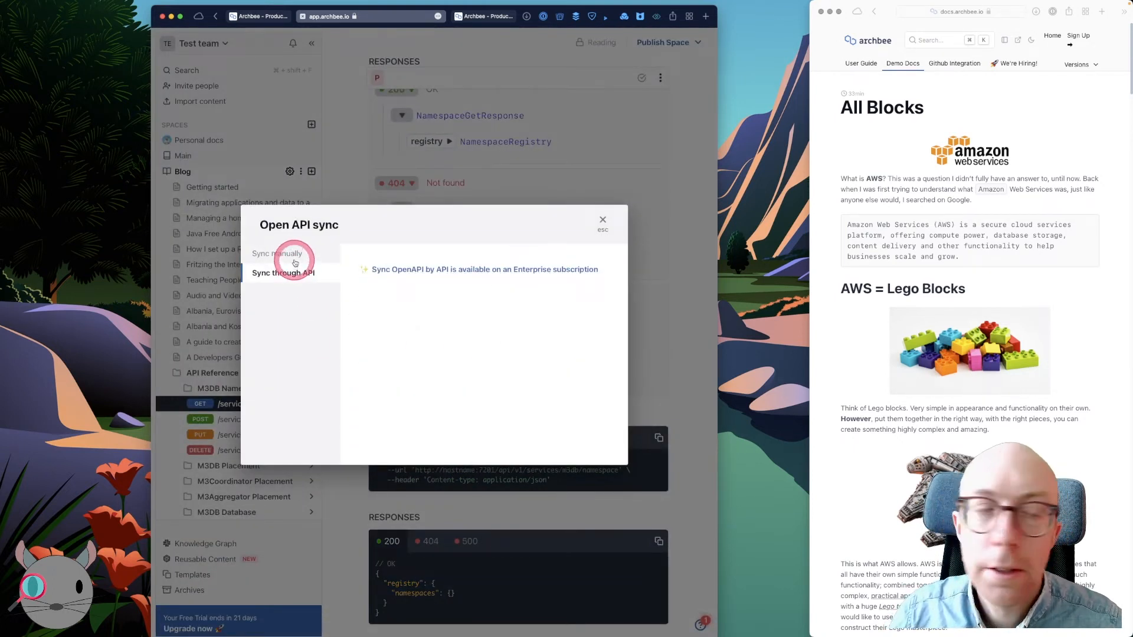
{"action": "left_click", "coordinate": [603, 223]}
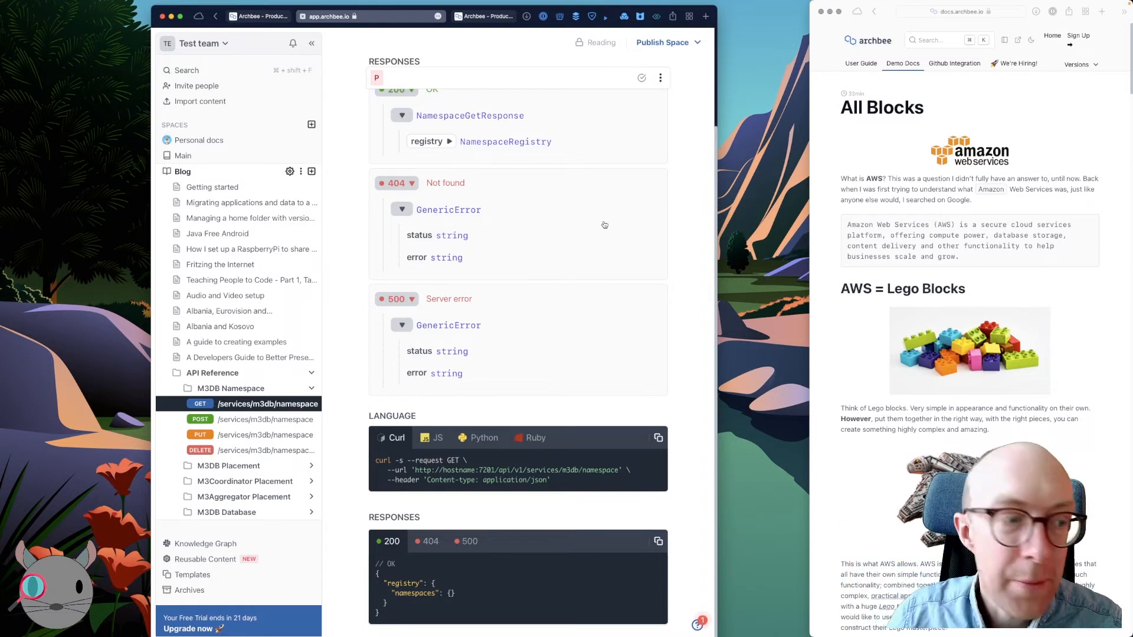
Create a new blank doc in the Blog space
{"action": "left_click", "coordinate": [311, 172]}
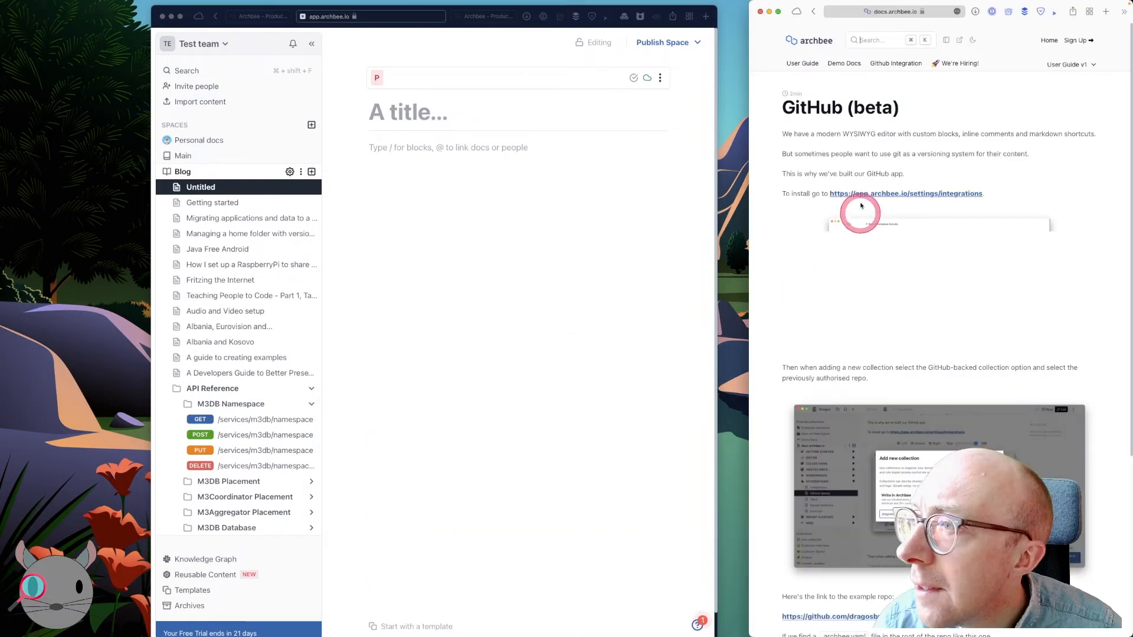
In the Archbee docs window, try the integrations settings link on the GitHub (beta) page and read through the page
{"action": "left_click", "coordinate": [864, 196]}
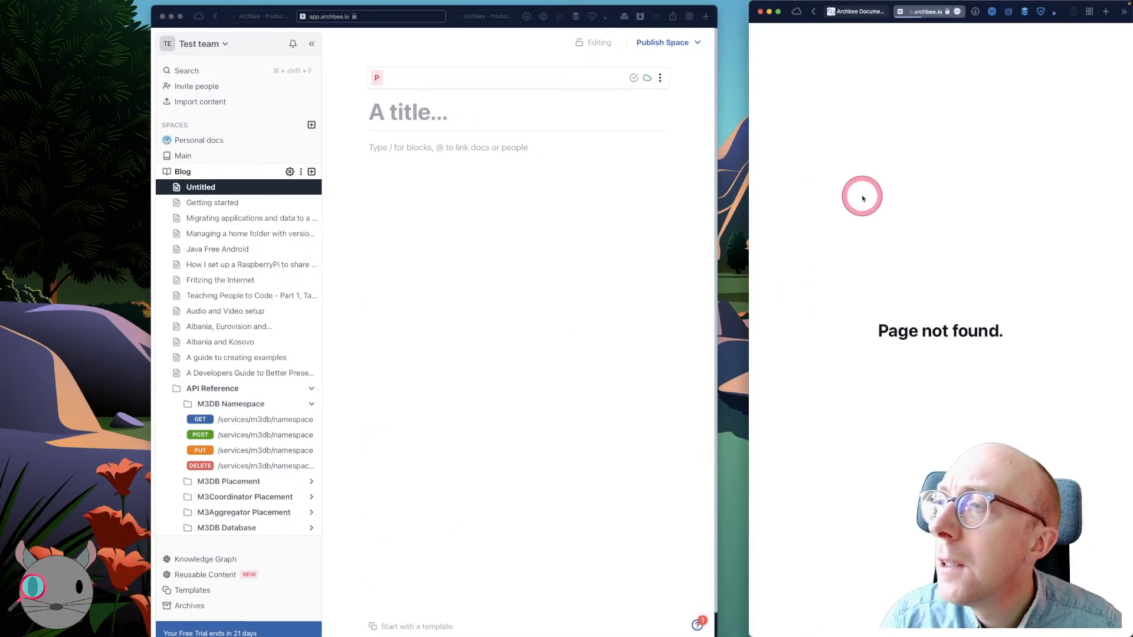
{"action": "left_click", "coordinate": [900, 11]}
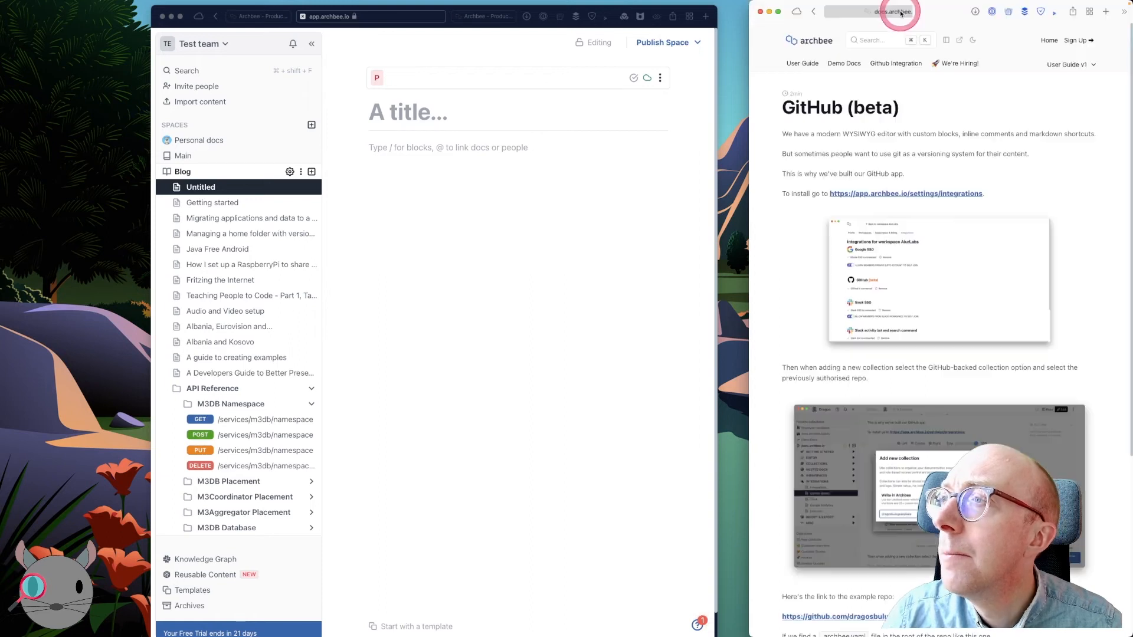
{"action": "scroll", "coordinate": [863, 187], "scroll_direction": "down", "scroll_amount": 4}
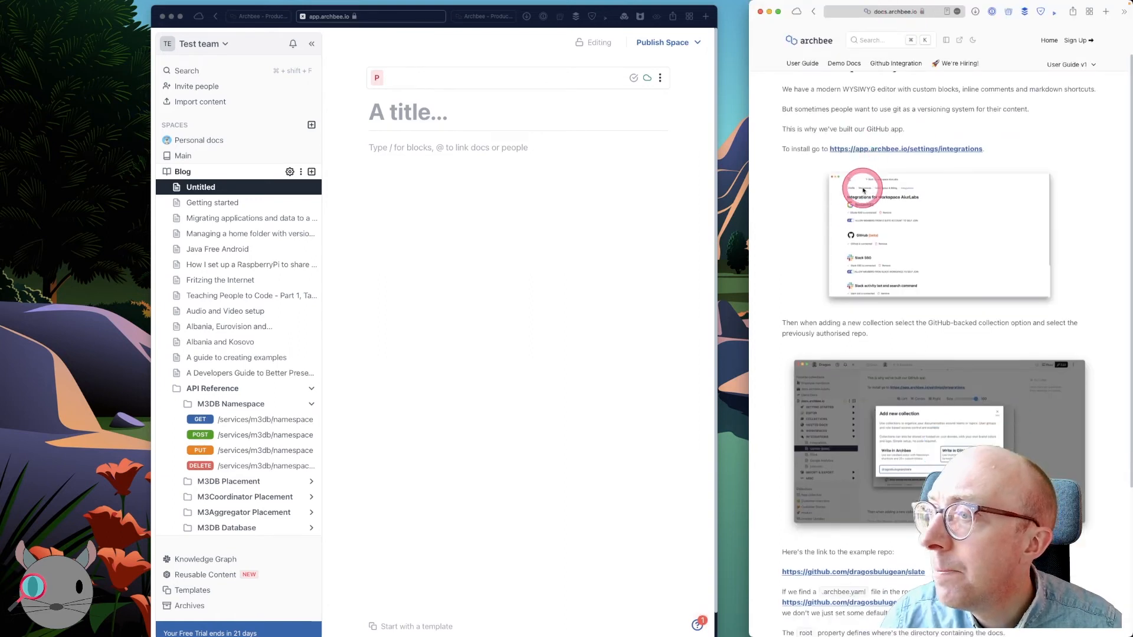
{"action": "scroll", "coordinate": [862, 187], "scroll_direction": "up", "scroll_amount": 4}
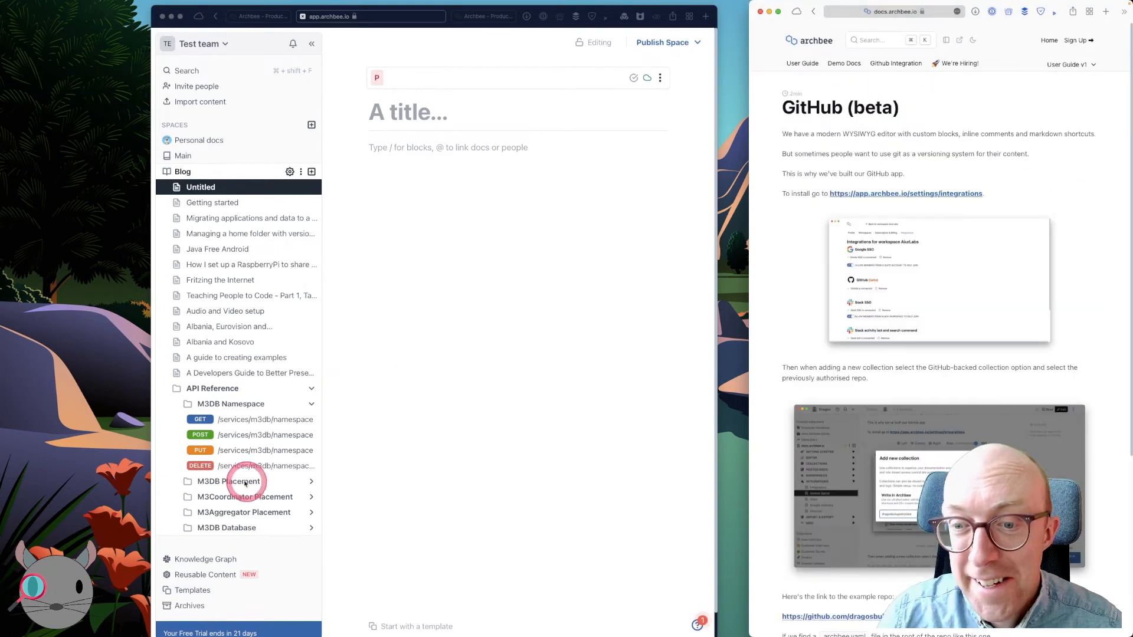
View the Knowledge Graph of linked documents and close it
{"action": "left_click", "coordinate": [203, 563]}
{"action": "left_click", "coordinate": [203, 562]}
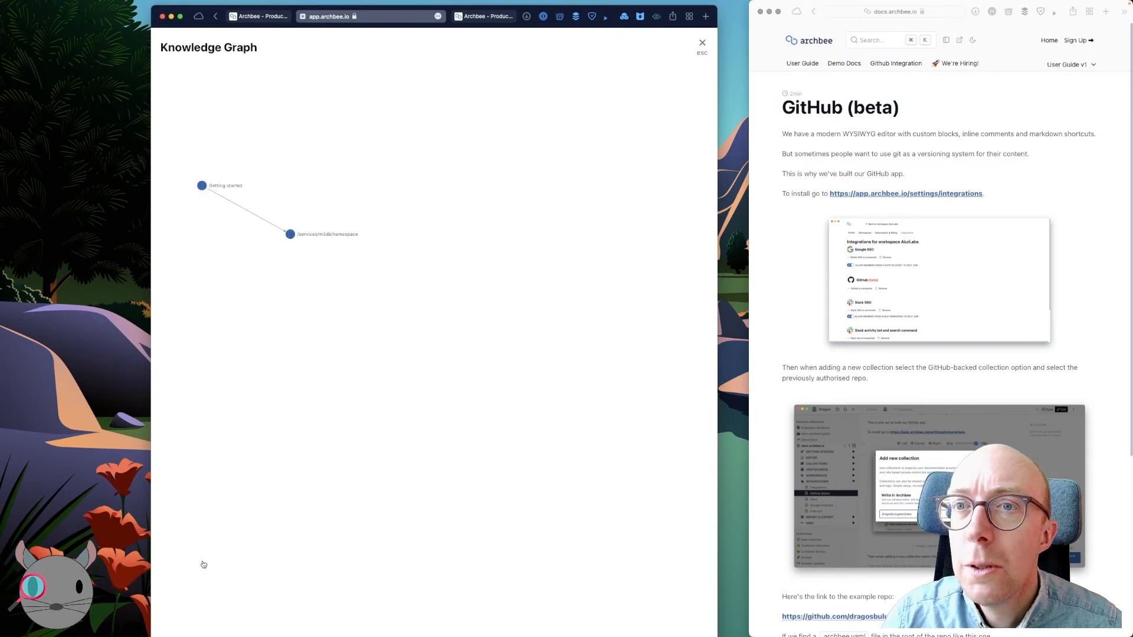
{"action": "left_click", "coordinate": [703, 47]}
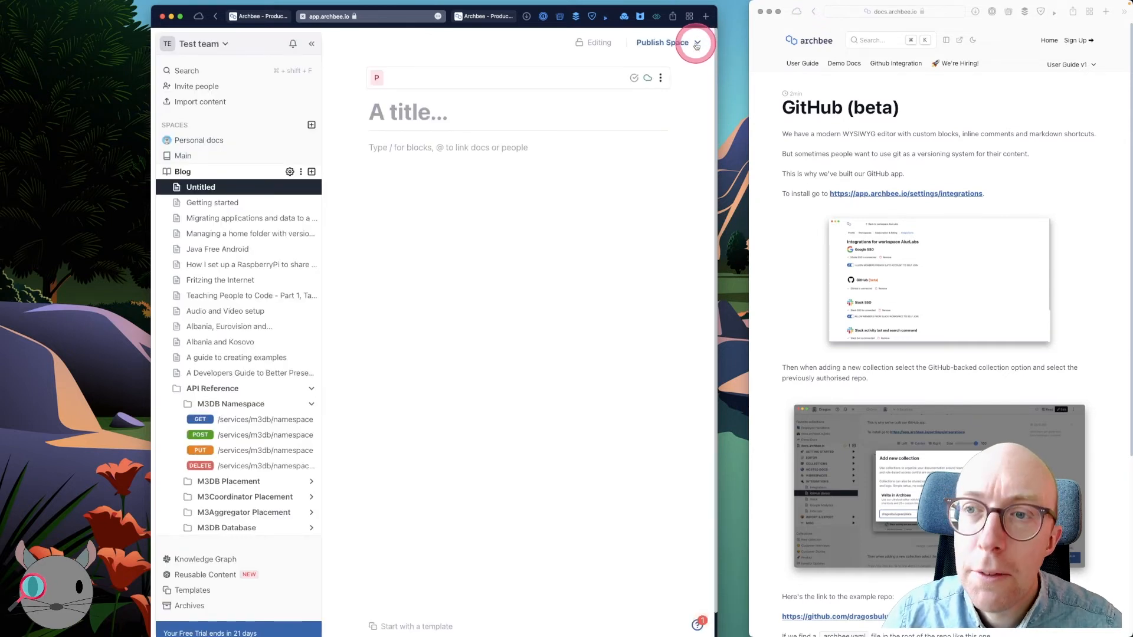
Look over the Variables and Content snippets options of Reusable Content, and close it
{"action": "left_click", "coordinate": [207, 577]}
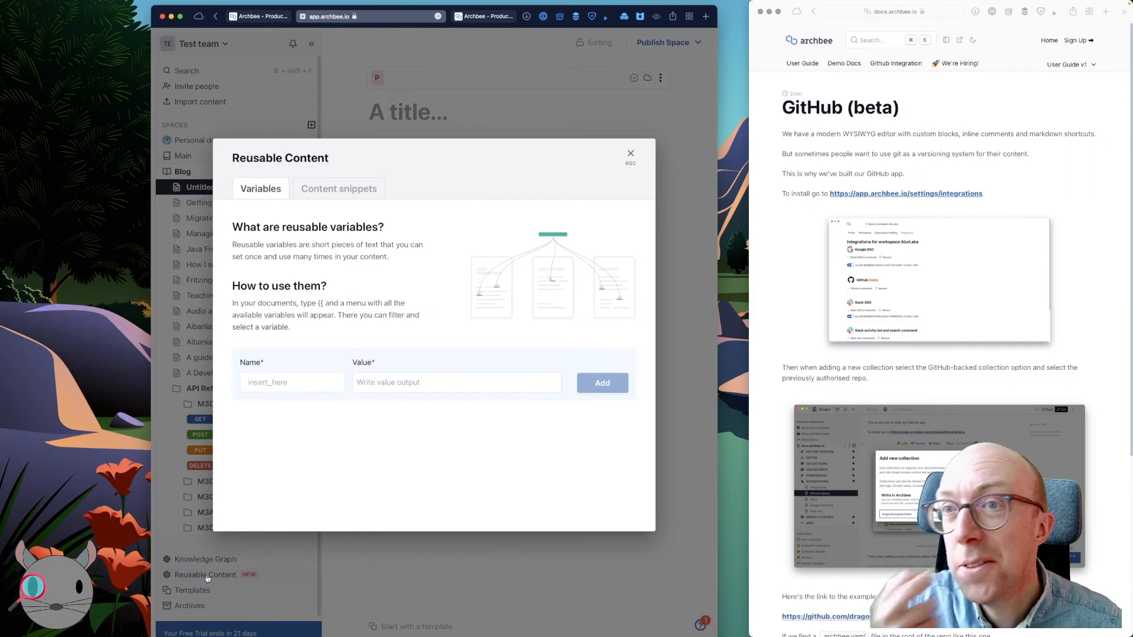
{"action": "left_click", "coordinate": [314, 189]}
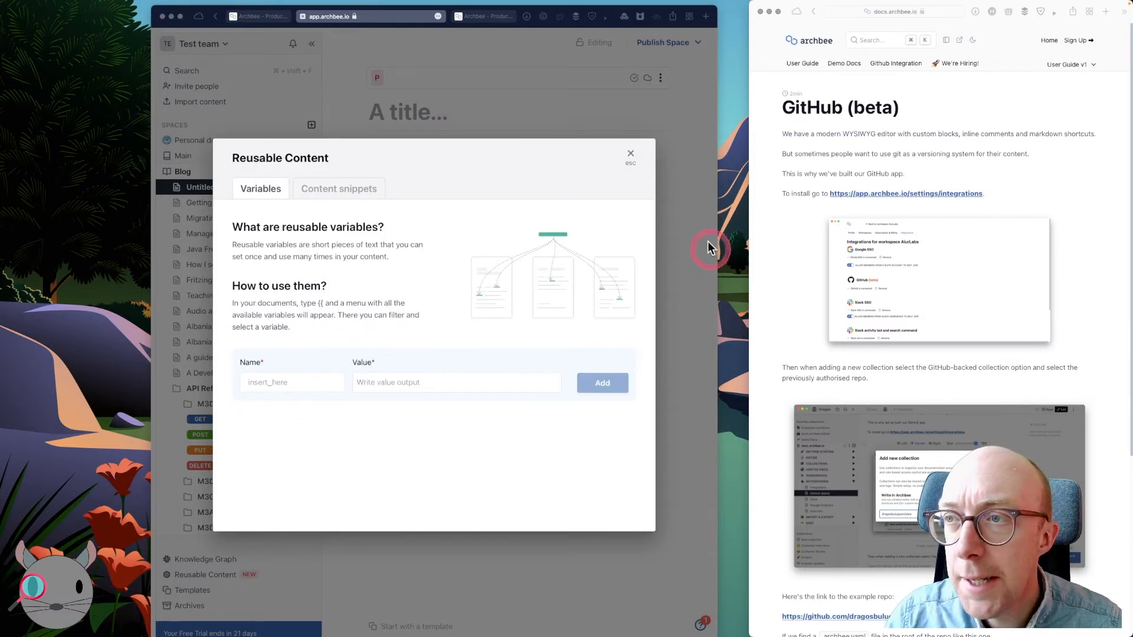
{"action": "left_click", "coordinate": [631, 155]}
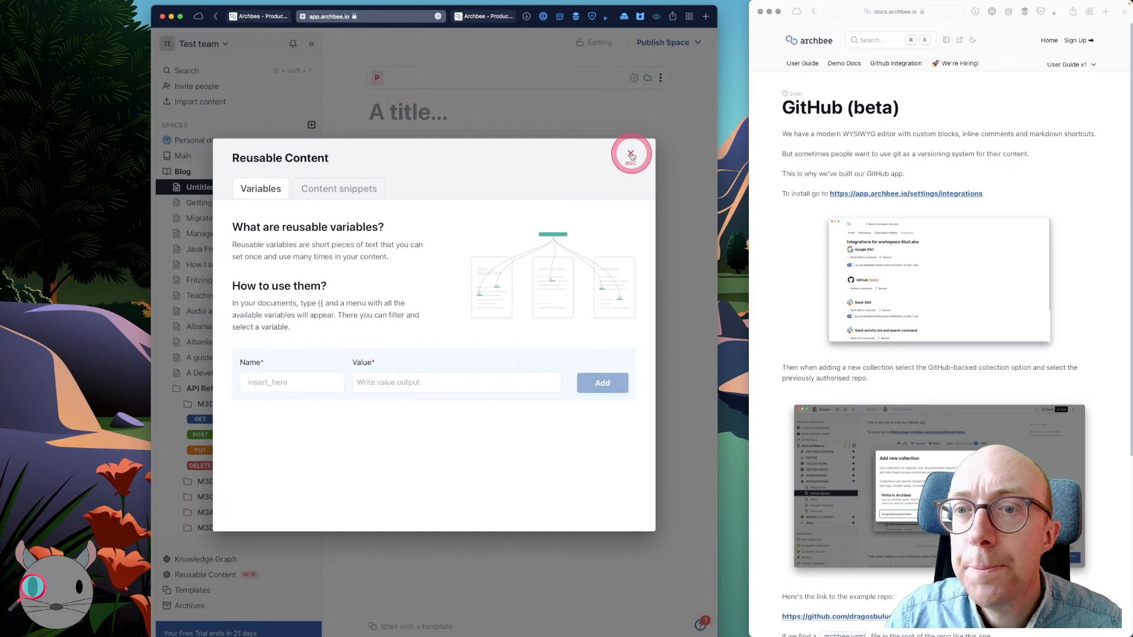
{"action": "left_click", "coordinate": [631, 155]}
Create a new doc under Templates titled "Template" with the body text "Hello"
{"action": "left_click", "coordinate": [188, 588]}
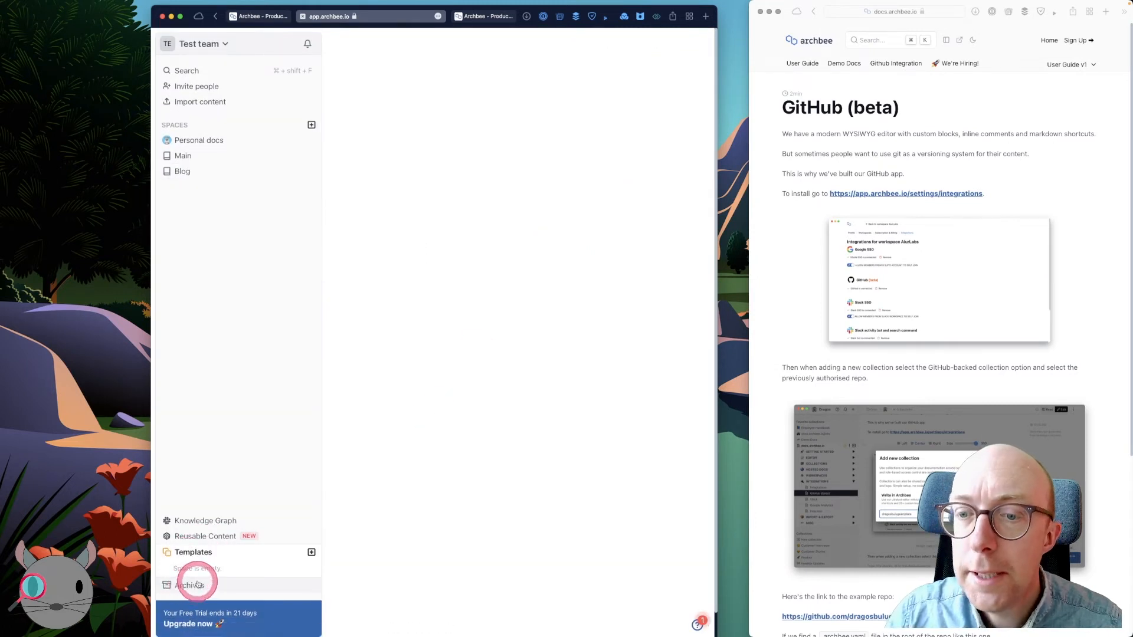
{"action": "left_click", "coordinate": [312, 554]}
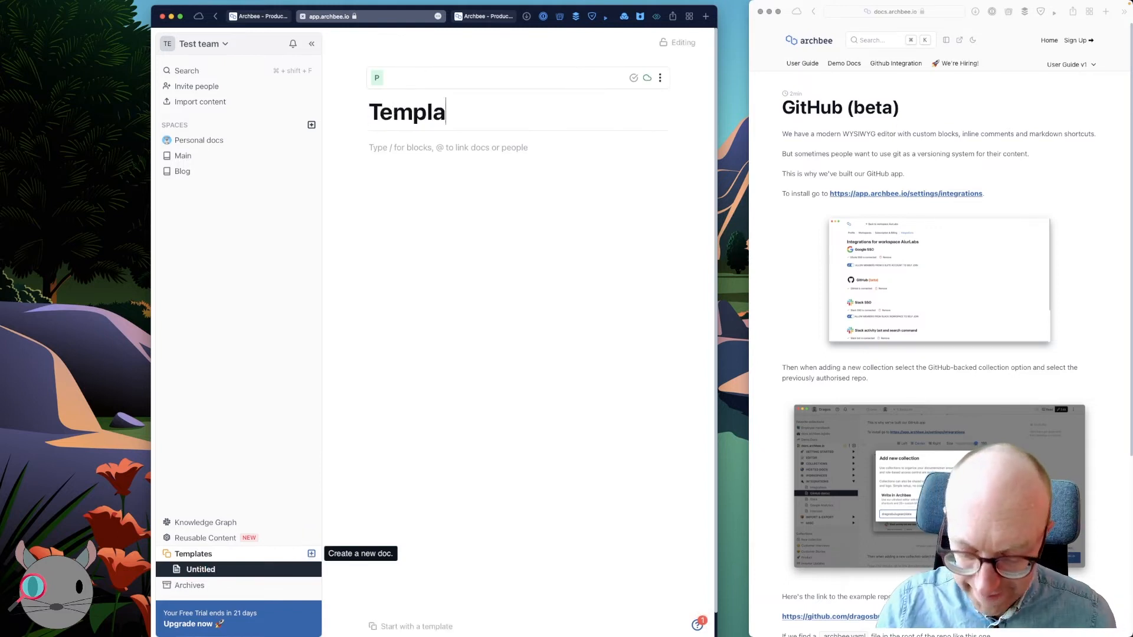
{"action": "left_click", "coordinate": [427, 219]}
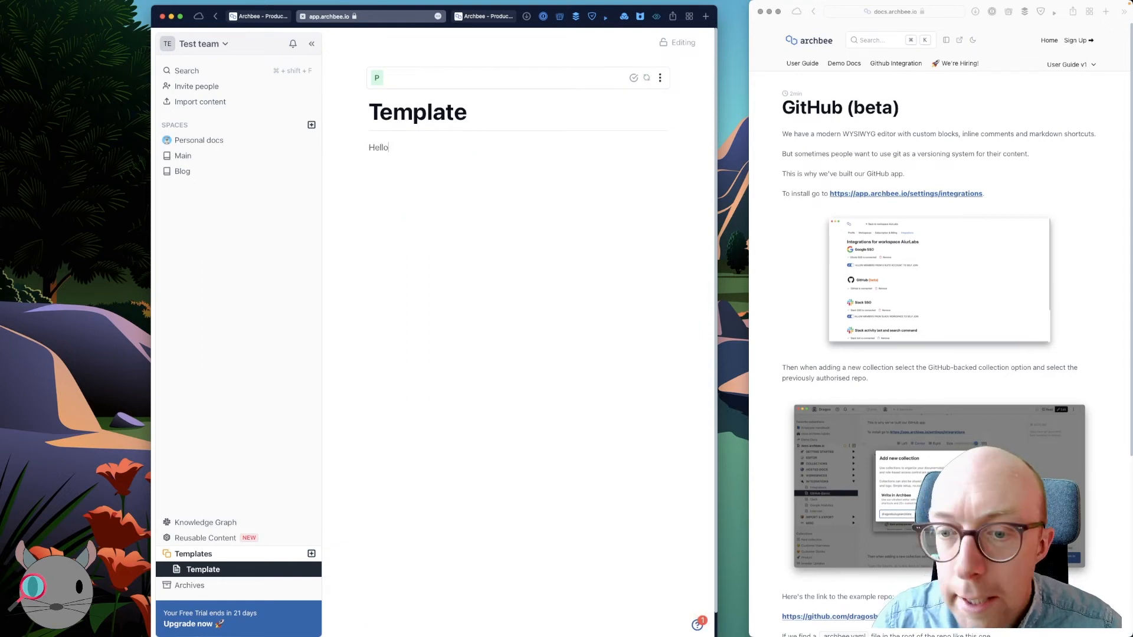
Create a new blank doc in the Main space and check the available space actions
{"action": "left_click", "coordinate": [214, 156]}
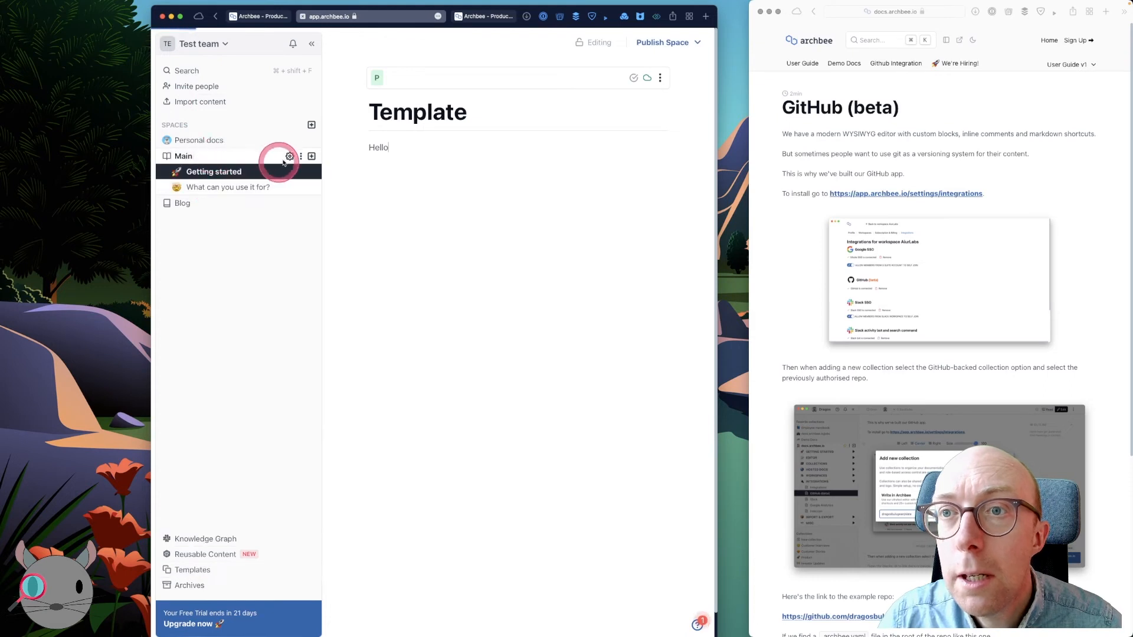
{"action": "left_click", "coordinate": [311, 157]}
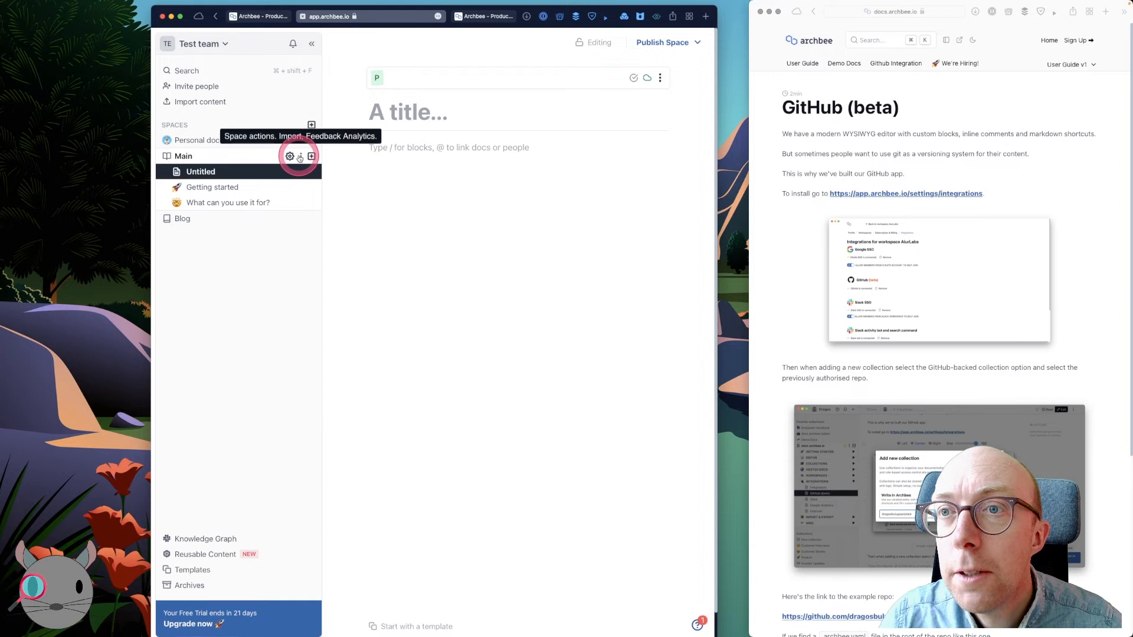
{"action": "left_click", "coordinate": [300, 157]}
{"action": "left_click", "coordinate": [267, 231]}
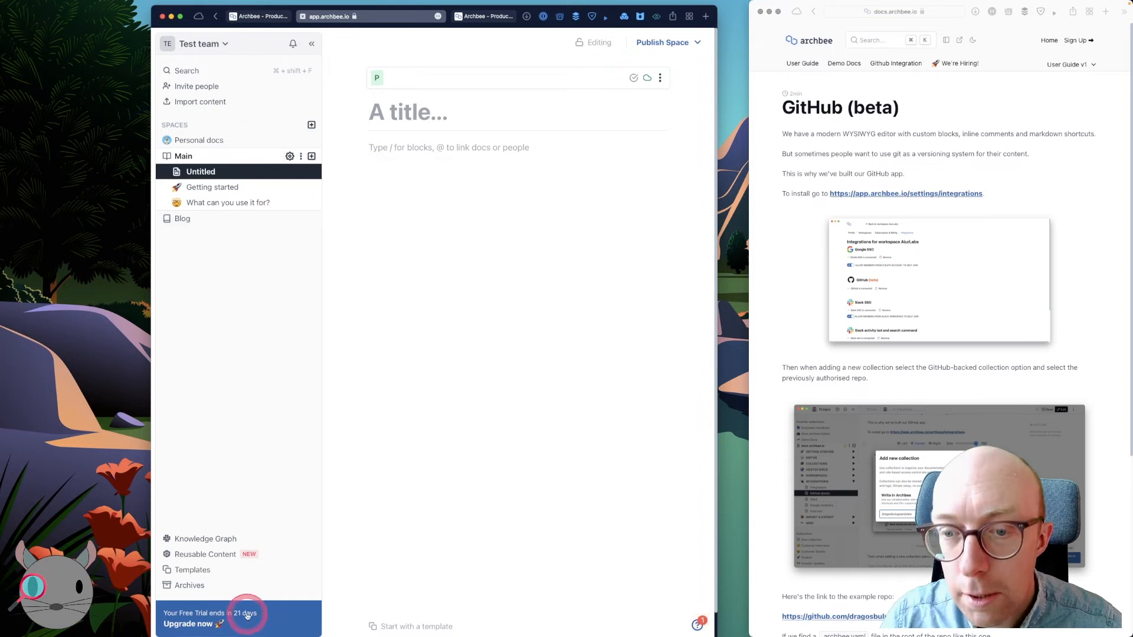
Check the document actions offered for the Template doc under Templates, and return to a blank doc in the Main space
{"action": "left_click", "coordinate": [201, 570]}
{"action": "left_click", "coordinate": [204, 573]}
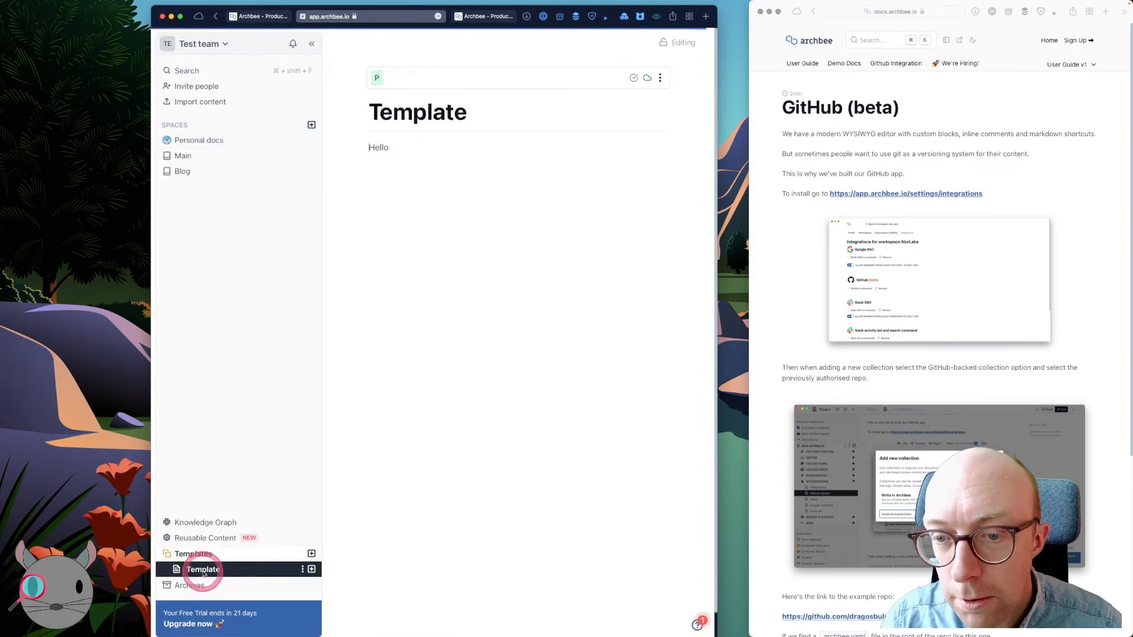
{"action": "left_click", "coordinate": [302, 569]}
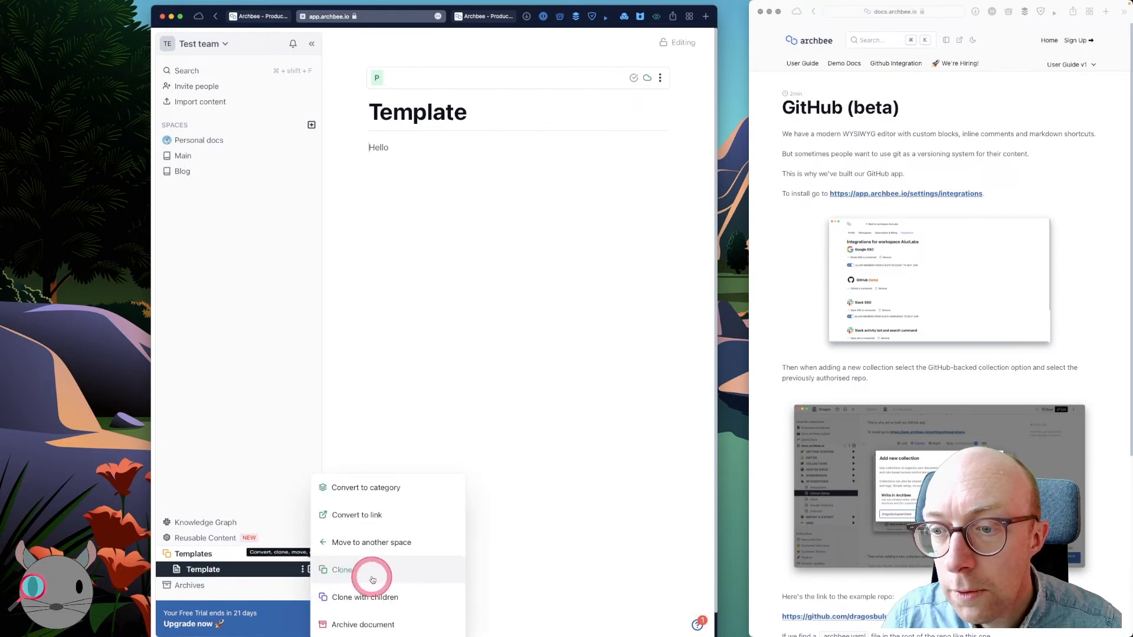
{"action": "left_click", "coordinate": [291, 530]}
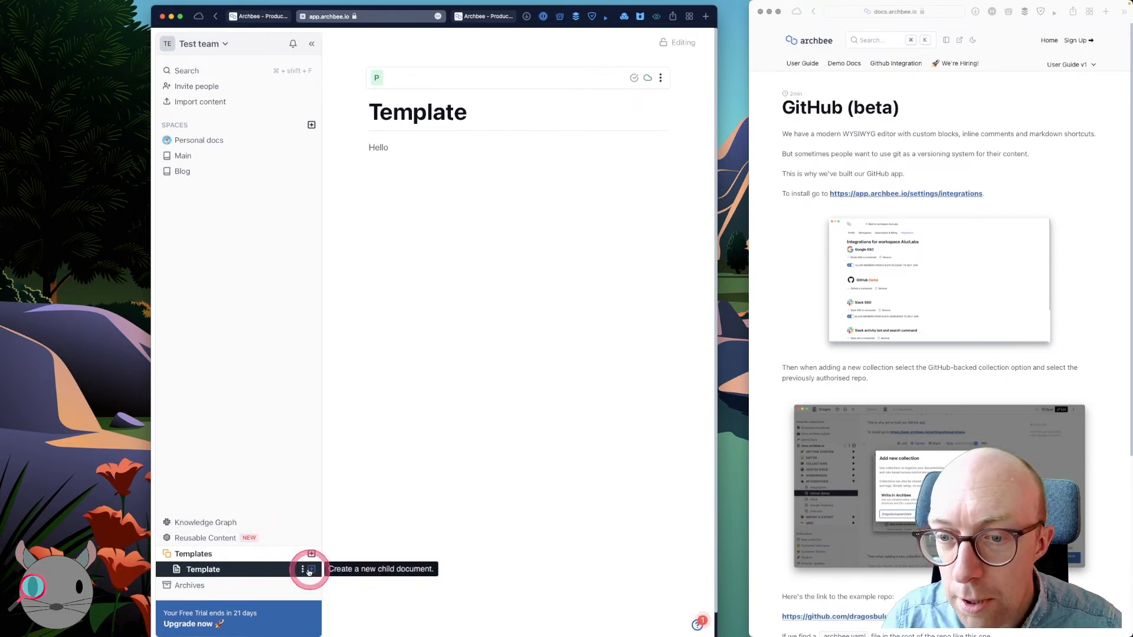
{"action": "left_click", "coordinate": [221, 155]}
{"action": "left_click", "coordinate": [308, 158]}
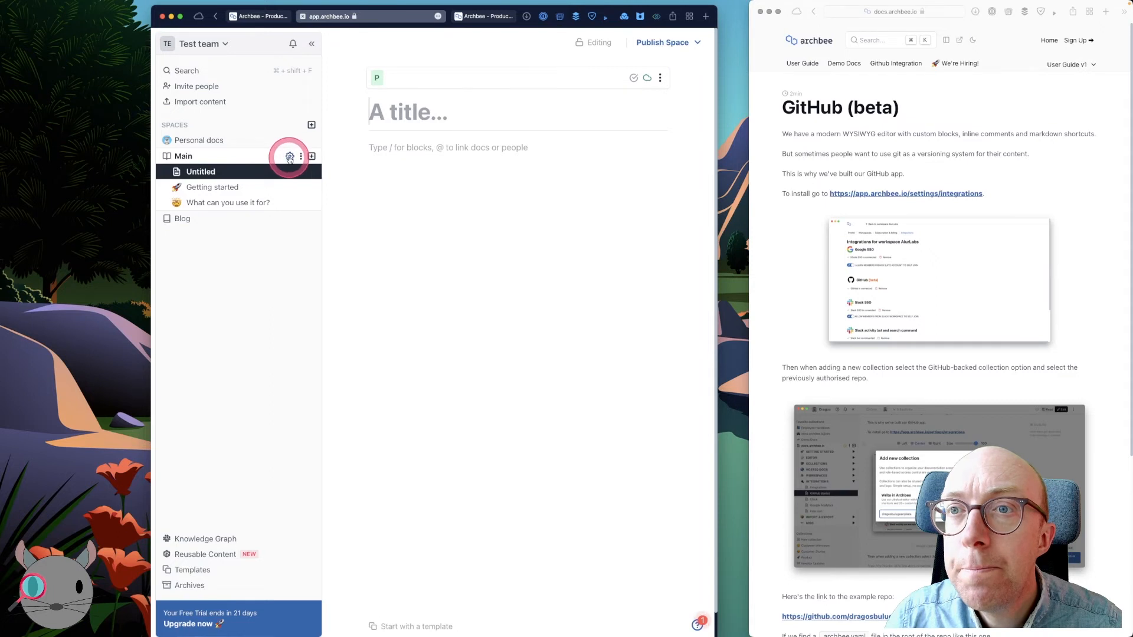
Search the Archbee documentation for "template", read the Templates article, and enlarge its first screenshot
{"action": "left_click", "coordinate": [871, 41]}
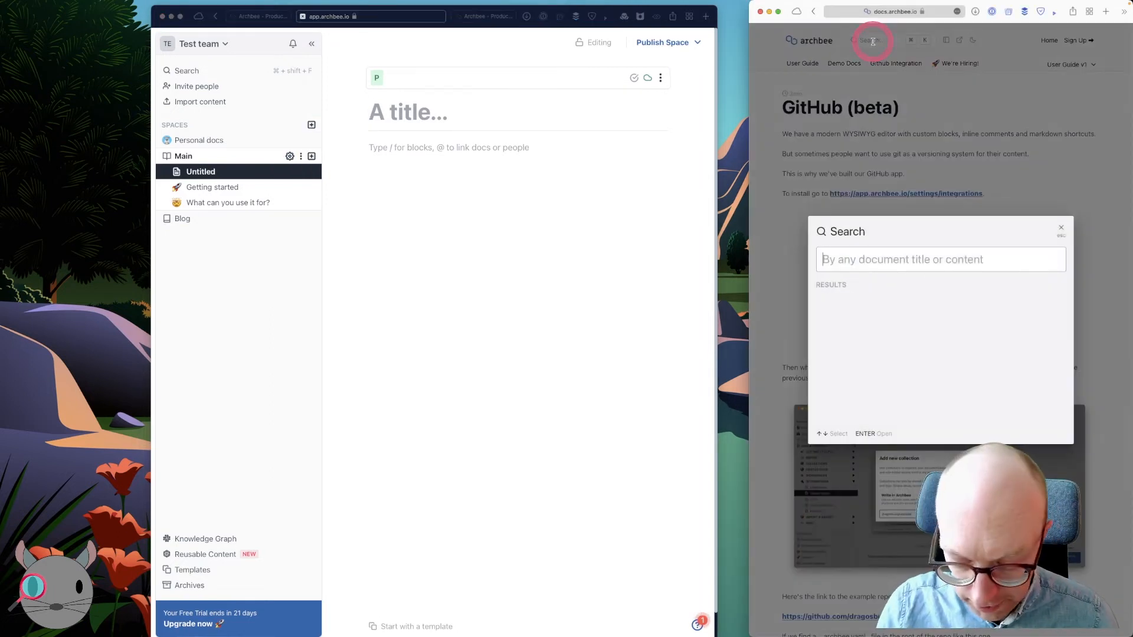
{"action": "type", "text": "template"}
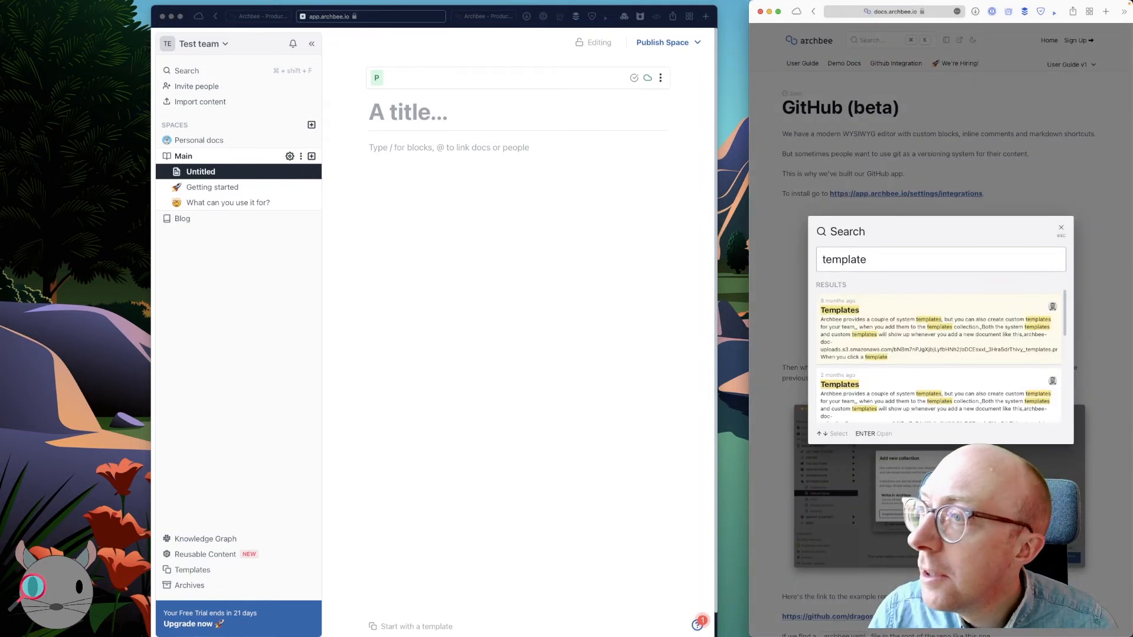
{"action": "left_click", "coordinate": [874, 324]}
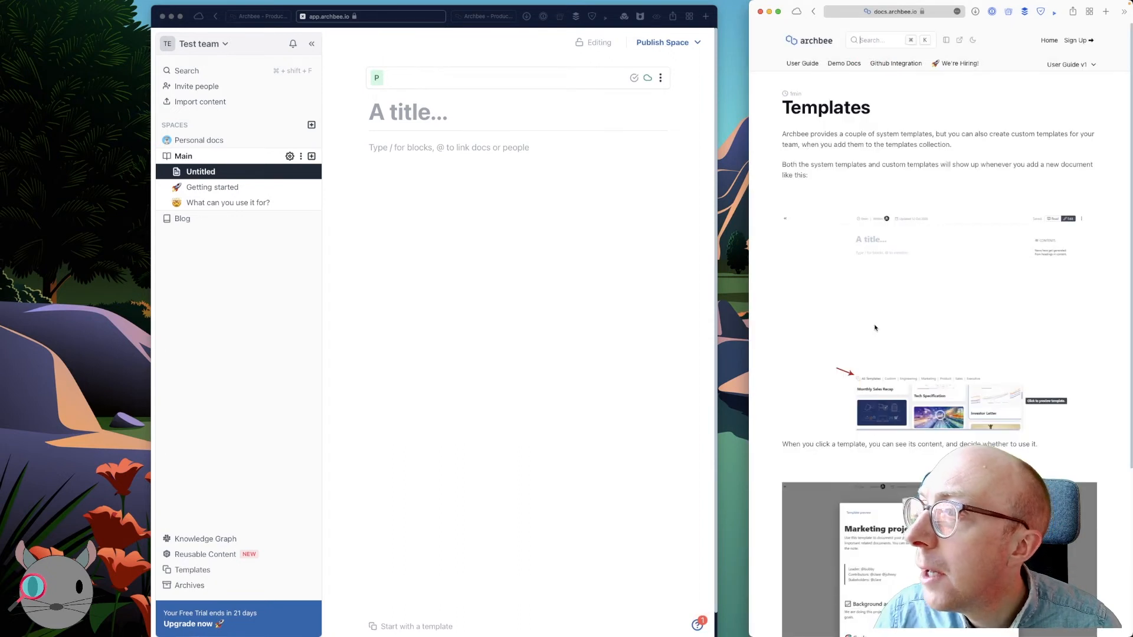
{"action": "scroll", "coordinate": [875, 328], "scroll_direction": "down", "scroll_amount": 5}
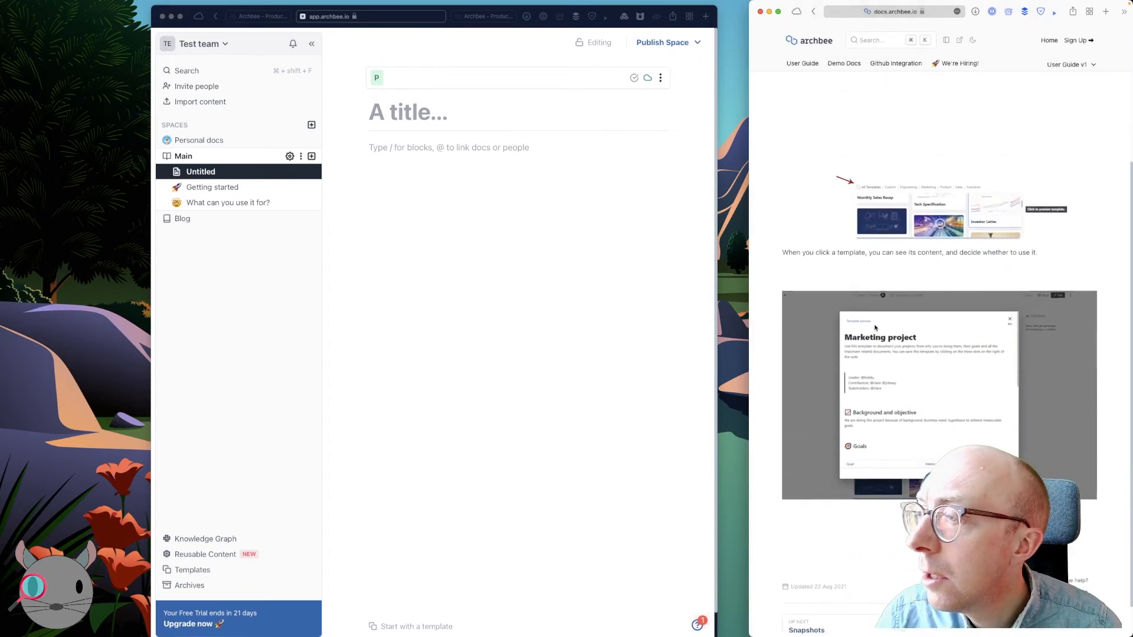
{"action": "scroll", "coordinate": [876, 328], "scroll_direction": "up", "scroll_amount": 5}
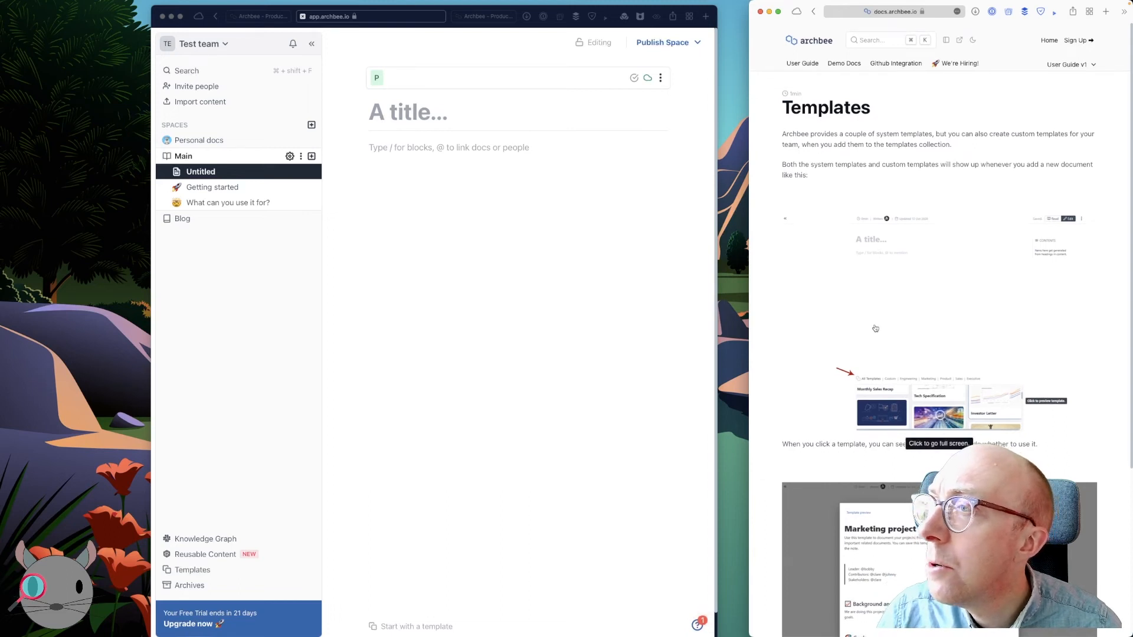
{"action": "left_click", "coordinate": [877, 236]}
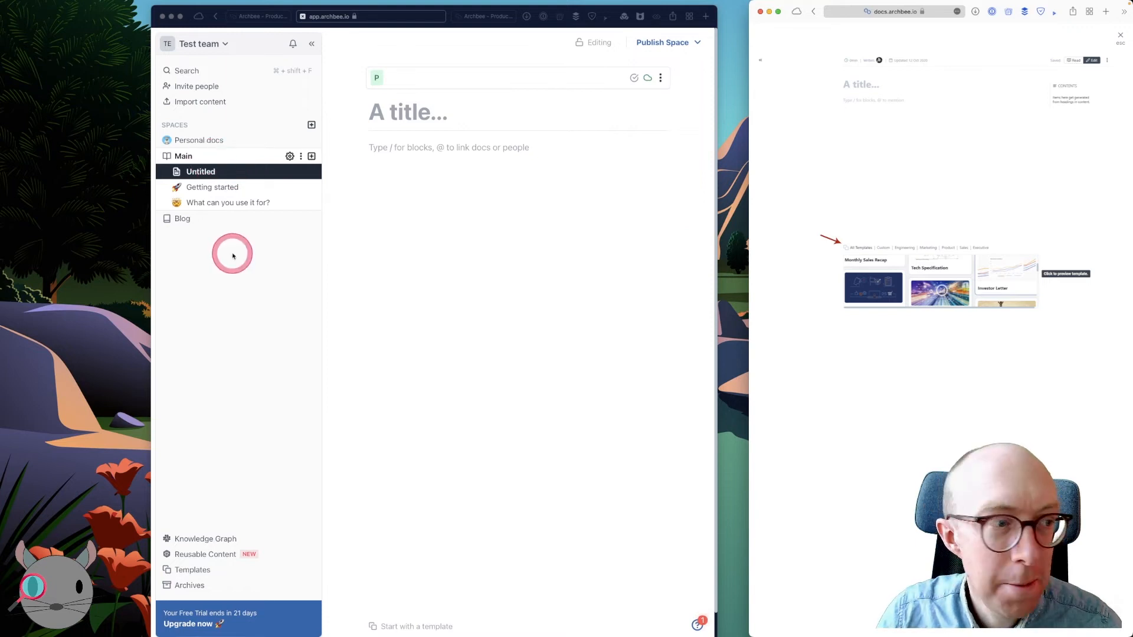
Check the actions offered for the blank doc, and add another blank doc to the Main space
{"action": "left_click", "coordinate": [661, 77]}
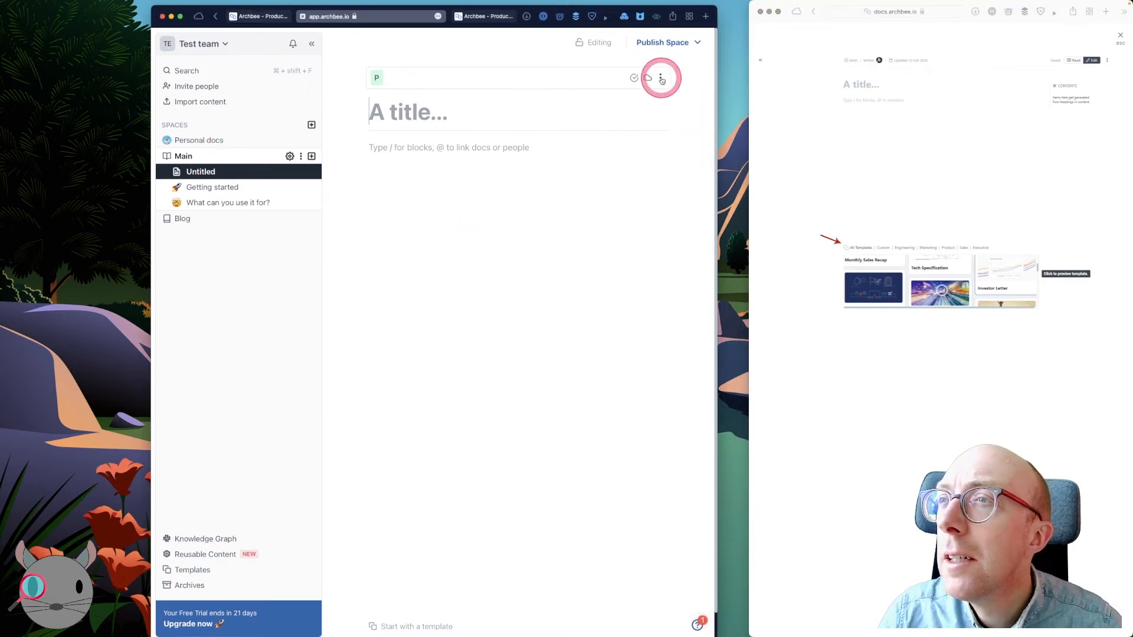
{"action": "left_click", "coordinate": [660, 77]}
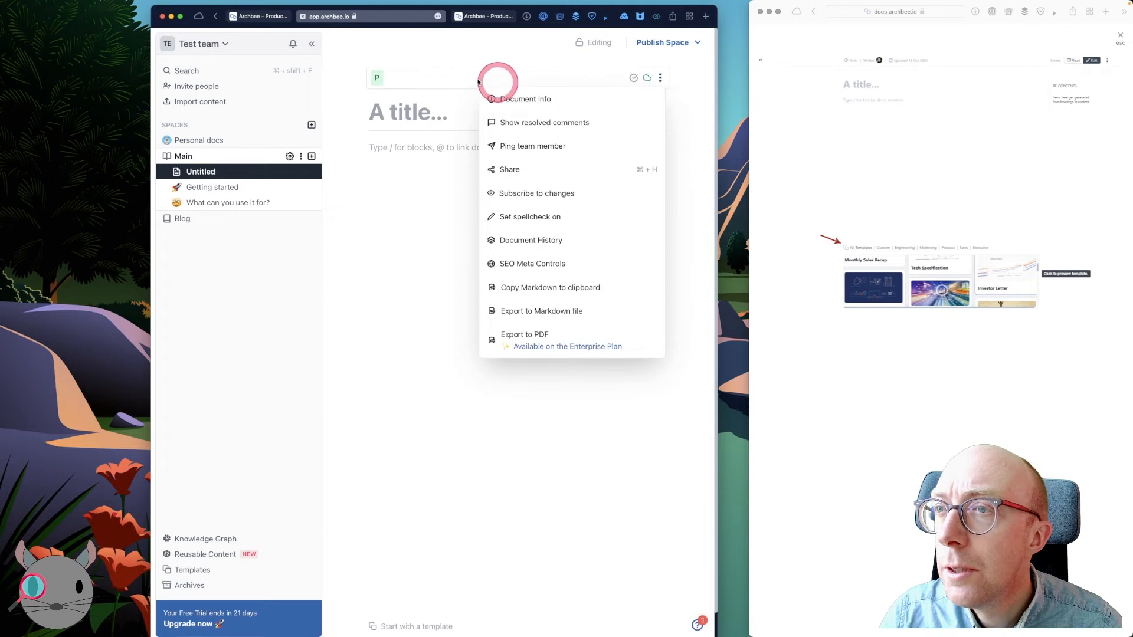
{"action": "left_click", "coordinate": [435, 69]}
{"action": "left_click", "coordinate": [311, 156]}
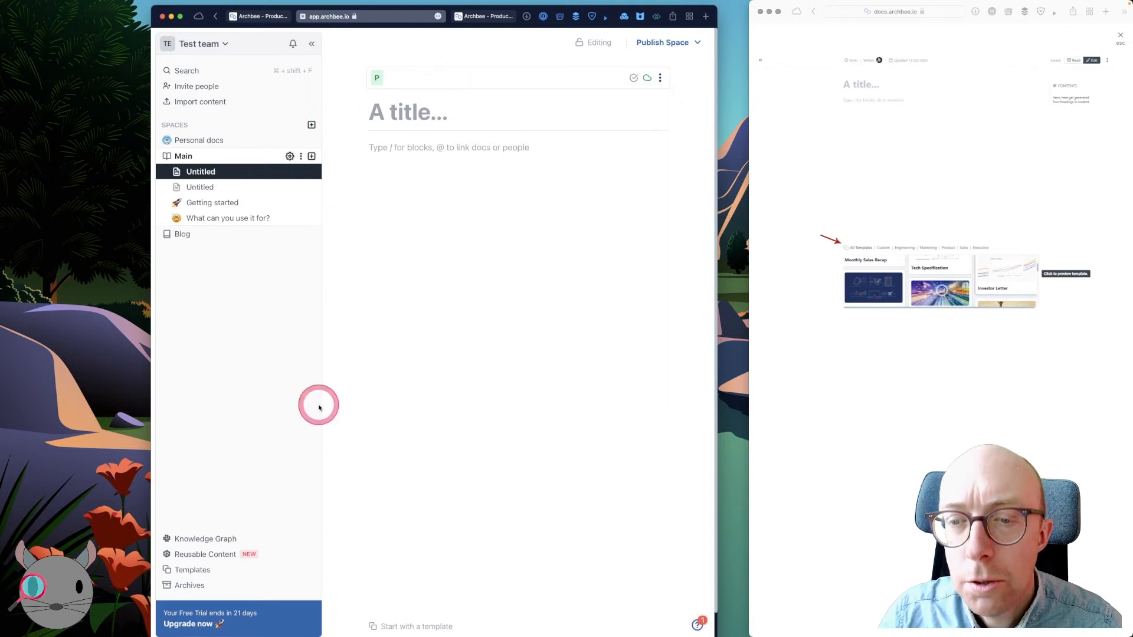
{"action": "scroll", "coordinate": [277, 556], "scroll_direction": "down", "scroll_amount": 3}
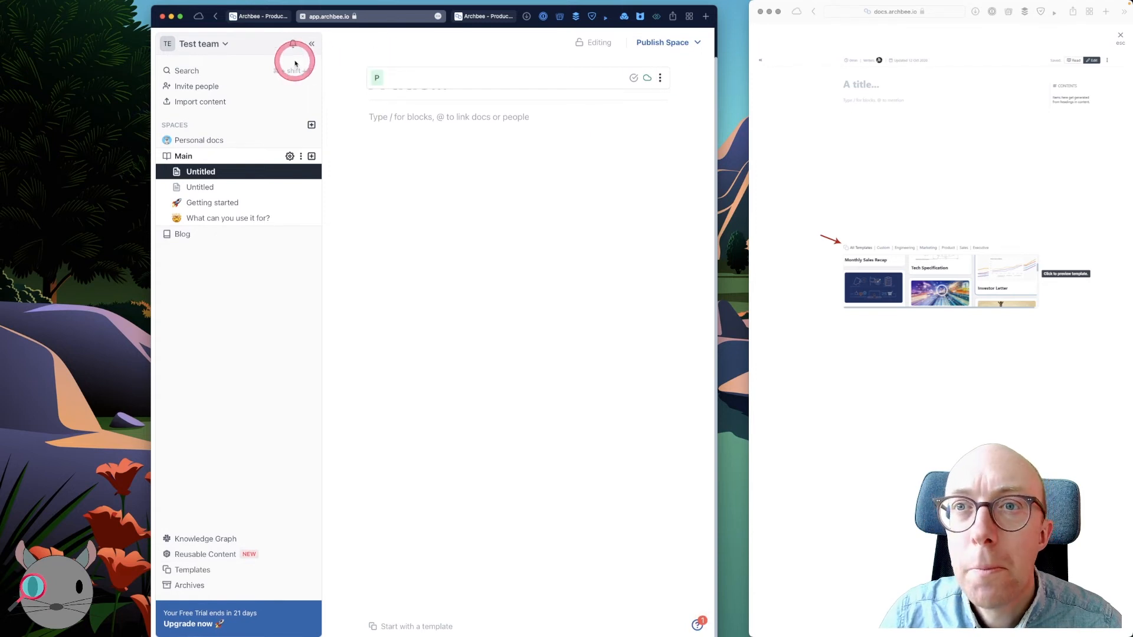
Look over the Test team organisation options, and close the enlarged screenshot in the Templates article
{"action": "left_click", "coordinate": [274, 21]}
{"action": "left_click", "coordinate": [223, 45]}
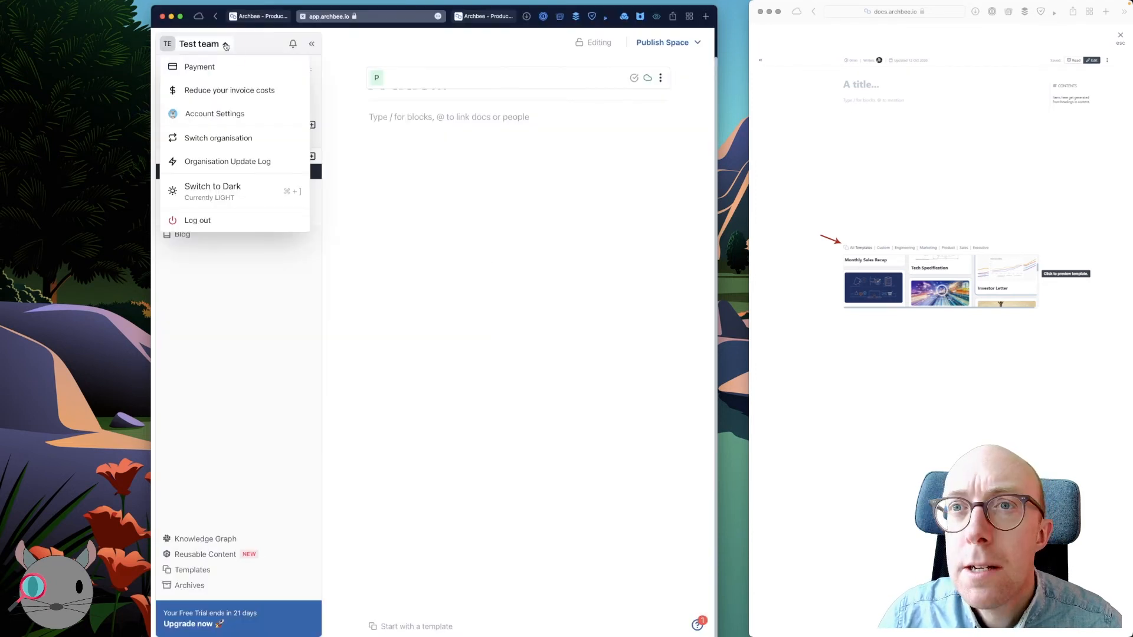
{"action": "left_click", "coordinate": [440, 56]}
{"action": "left_click", "coordinate": [820, 16]}
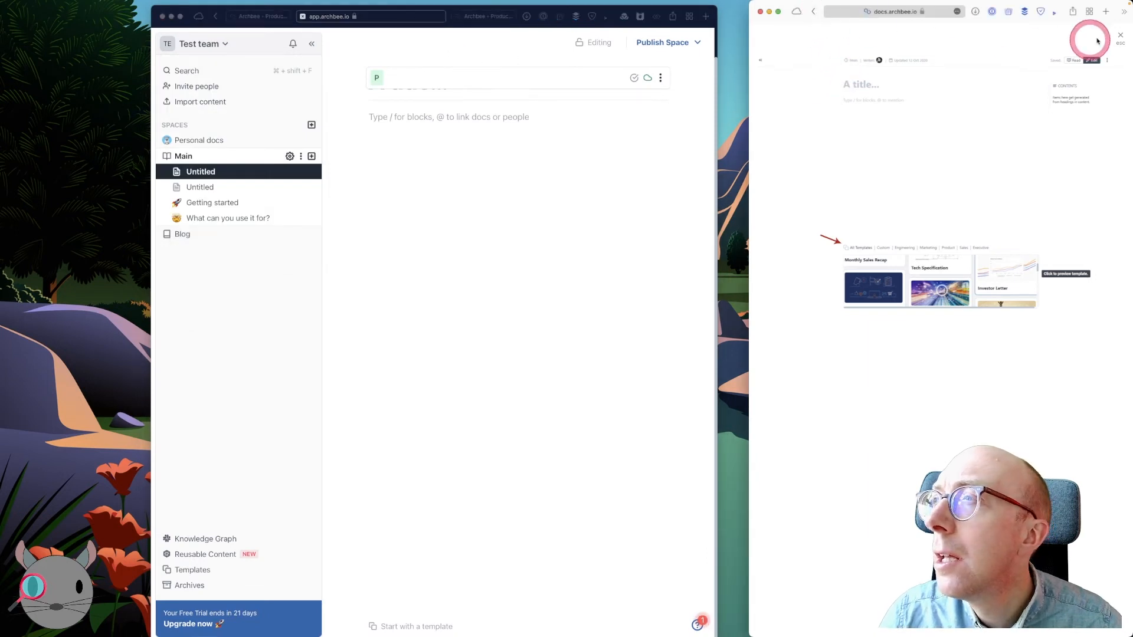
{"action": "left_click", "coordinate": [1121, 37]}
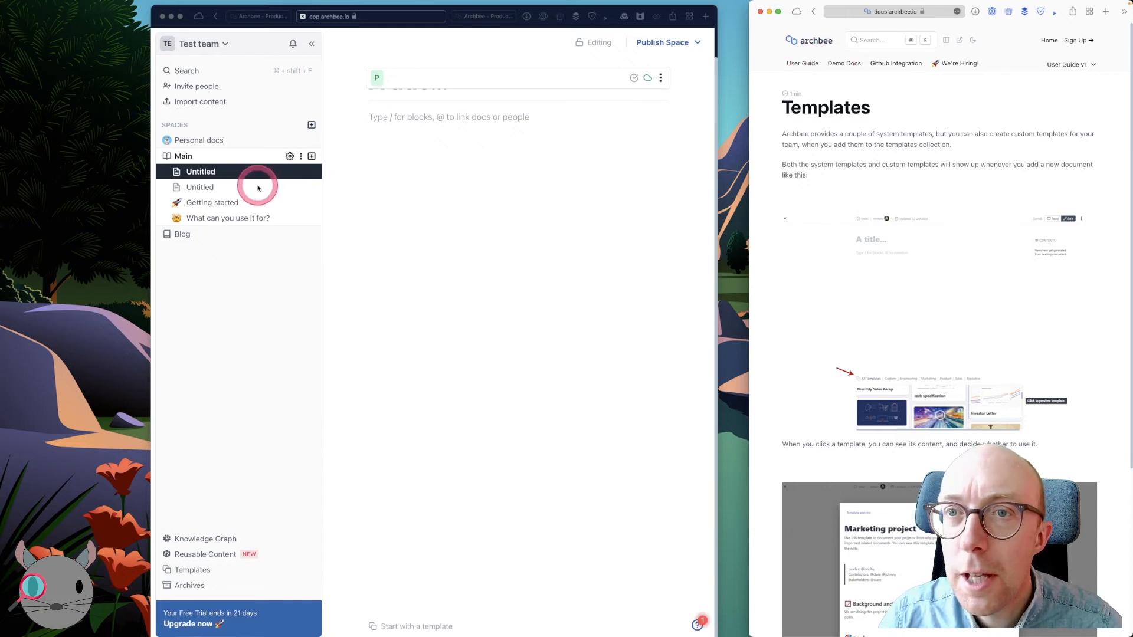
Search the block list for "git" in the body of the newest untitled doc, and clear the search text
{"action": "left_click", "coordinate": [415, 144]}
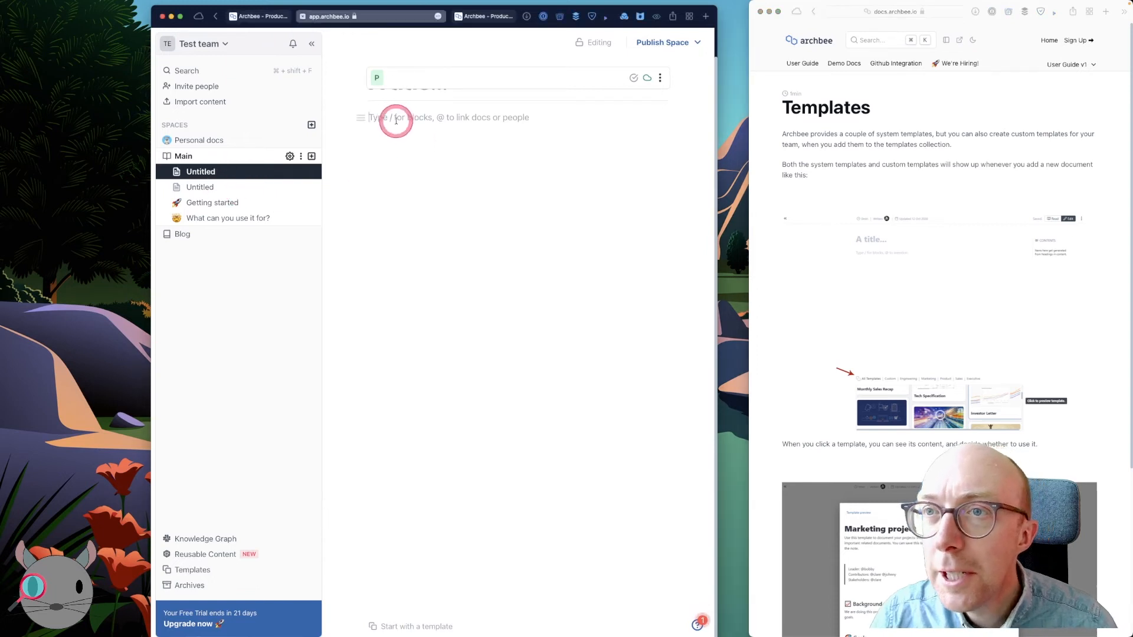
{"action": "type", "text": "/"}
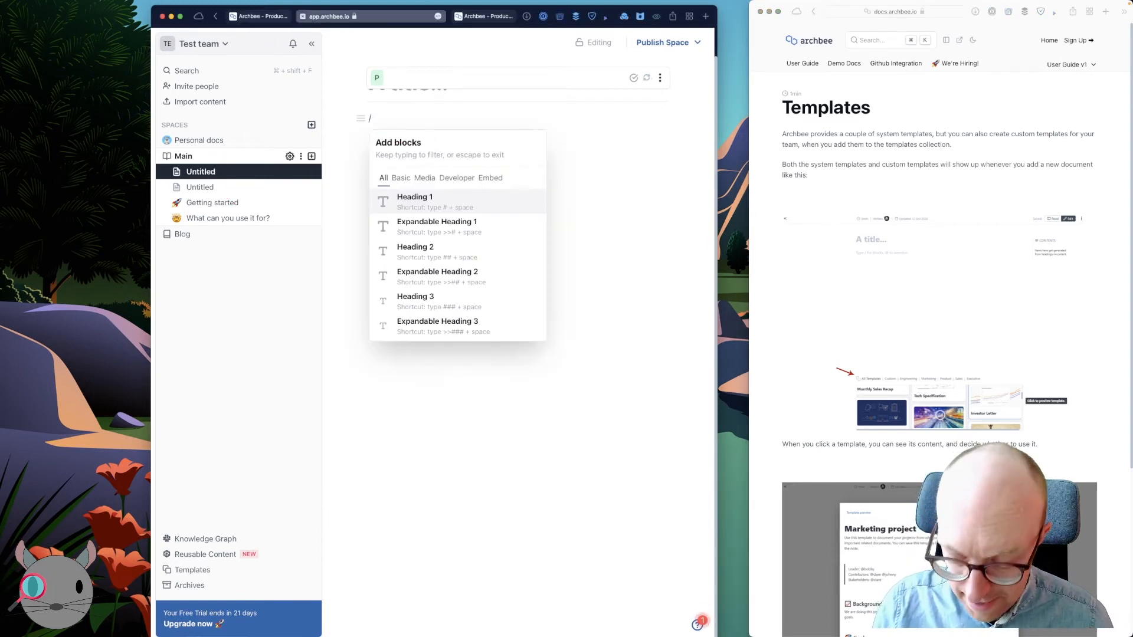
{"action": "type", "text": "git"}
{"action": "key", "text": "BackSpace"}
{"action": "key", "text": "BackSpace"}
{"action": "key", "text": "BackSpace"}
{"action": "key", "text": "BackSpace"}
{"action": "key", "text": "BackSpace"}
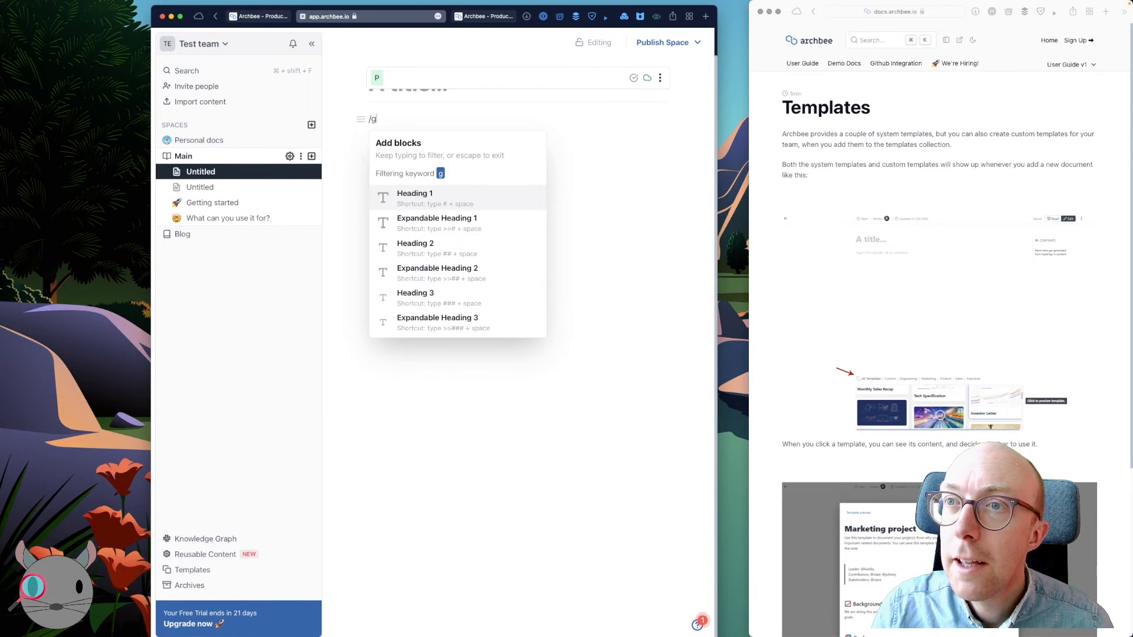
Review the sample blocks in the Getting started doc, and open the "What can you use it for?" doc
{"action": "left_click", "coordinate": [213, 202]}
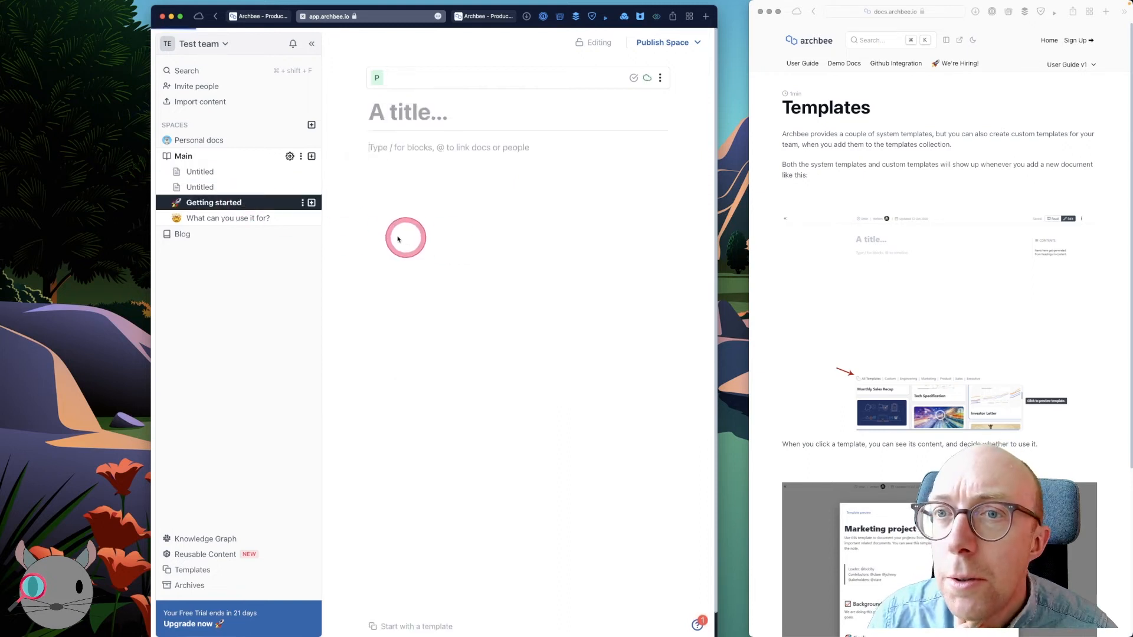
{"action": "scroll", "coordinate": [516, 305], "scroll_direction": "down", "scroll_amount": 5}
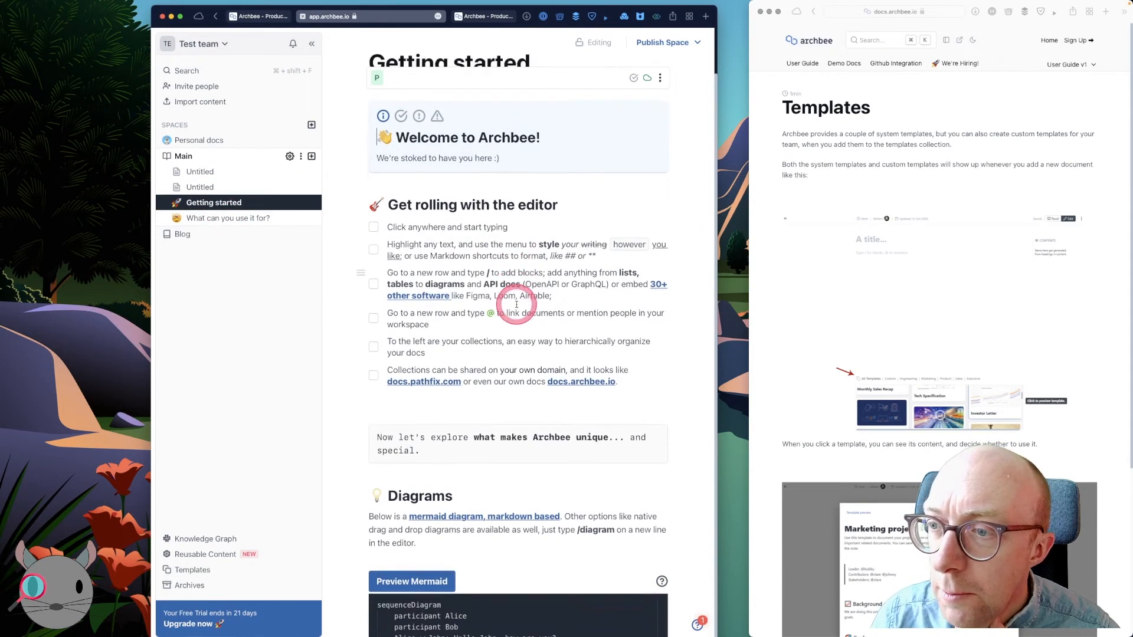
{"action": "scroll", "coordinate": [516, 304], "scroll_direction": "down", "scroll_amount": 5}
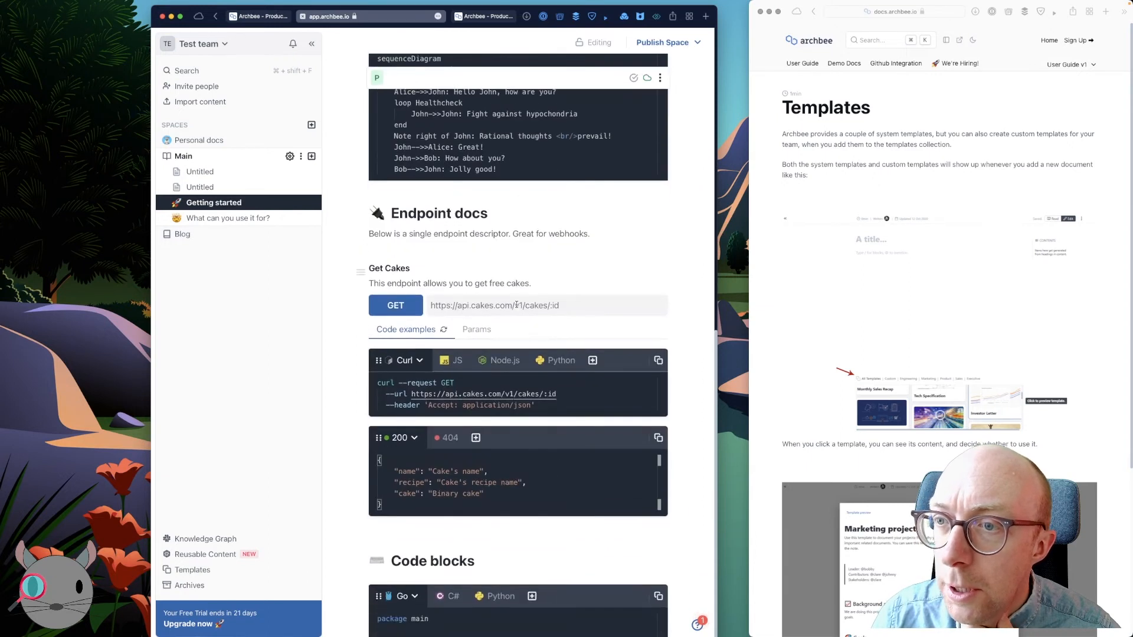
{"action": "scroll", "coordinate": [516, 305], "scroll_direction": "down", "scroll_amount": 5}
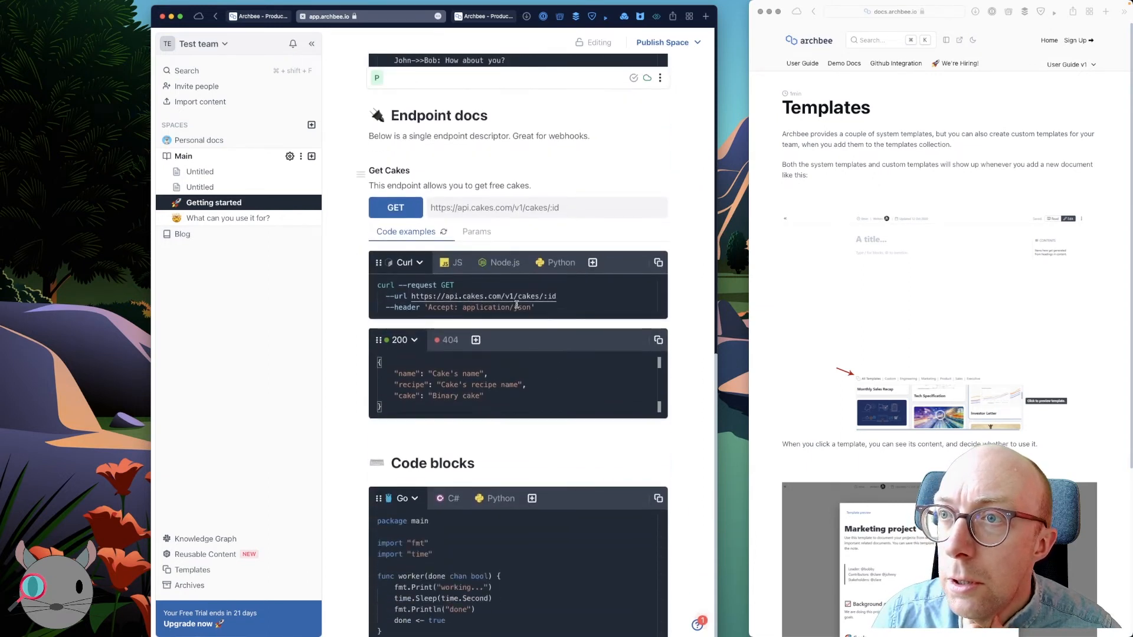
{"action": "scroll", "coordinate": [517, 304], "scroll_direction": "down", "scroll_amount": 3}
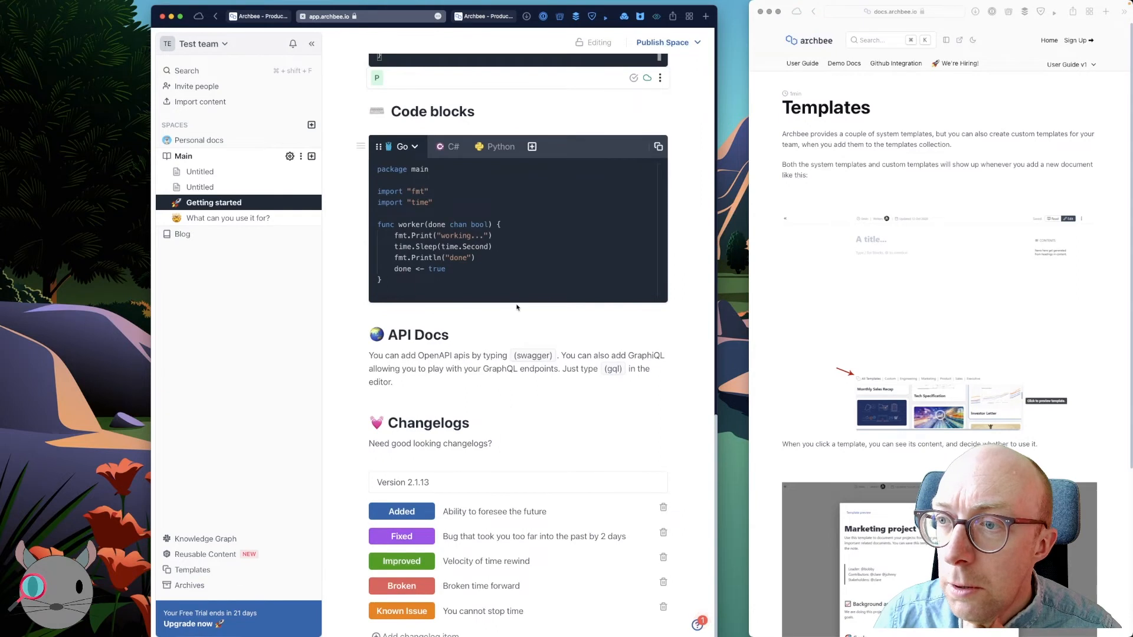
{"action": "scroll", "coordinate": [472, 455], "scroll_direction": "down", "scroll_amount": 7}
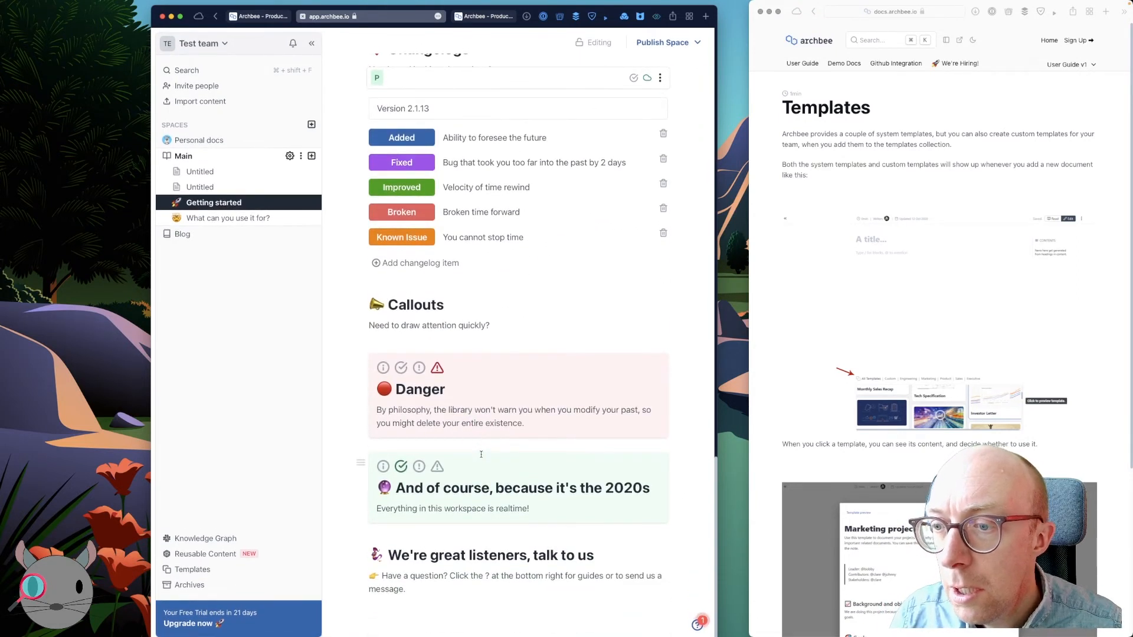
{"action": "scroll", "coordinate": [481, 455], "scroll_direction": "up", "scroll_amount": 9}
{"action": "left_click", "coordinate": [233, 221]}
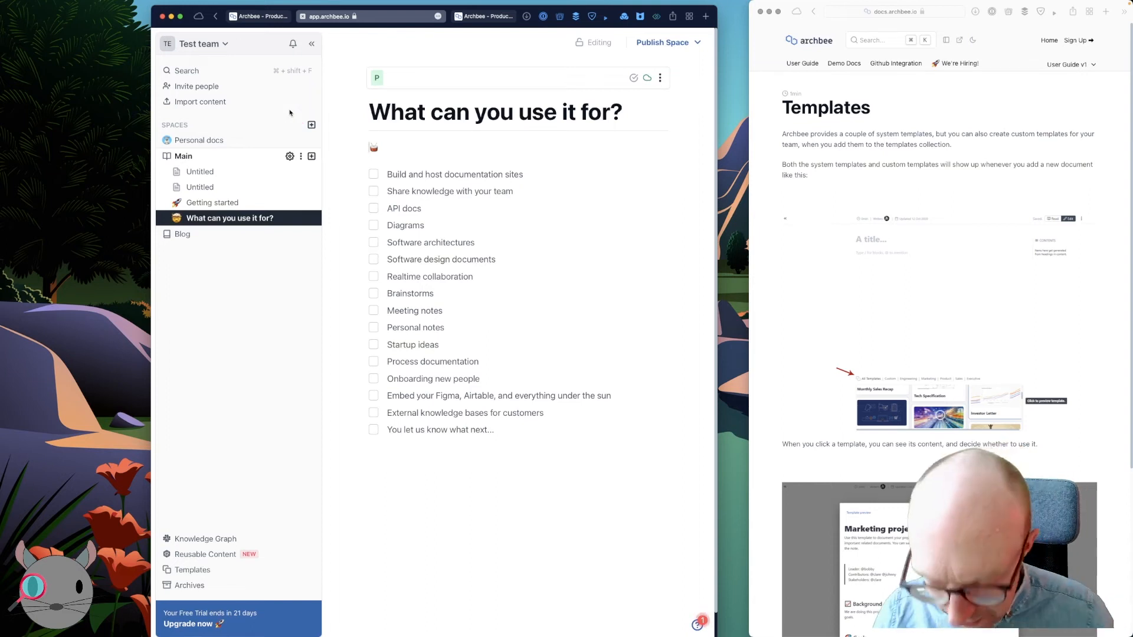
Switch to a new Finder window and launch the Install Archbee application from Downloads, confirming that it may open
{"action": "left_click", "coordinate": [68, 192]}
{"action": "key", "text": "super+n"}
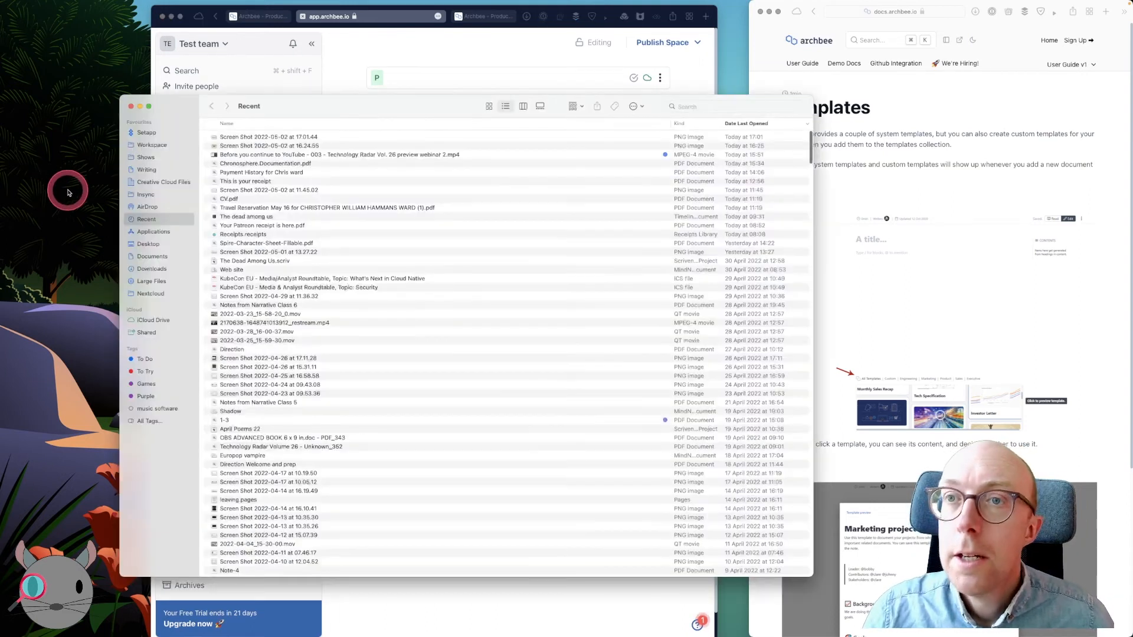
{"action": "left_click", "coordinate": [162, 270]}
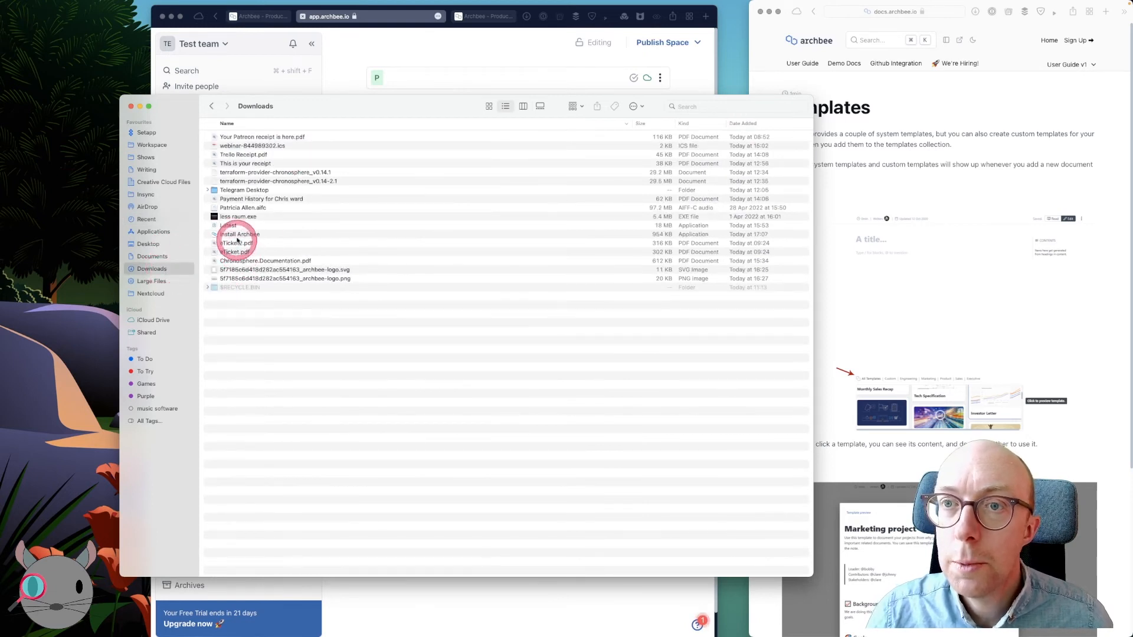
{"action": "left_click", "coordinate": [236, 234]}
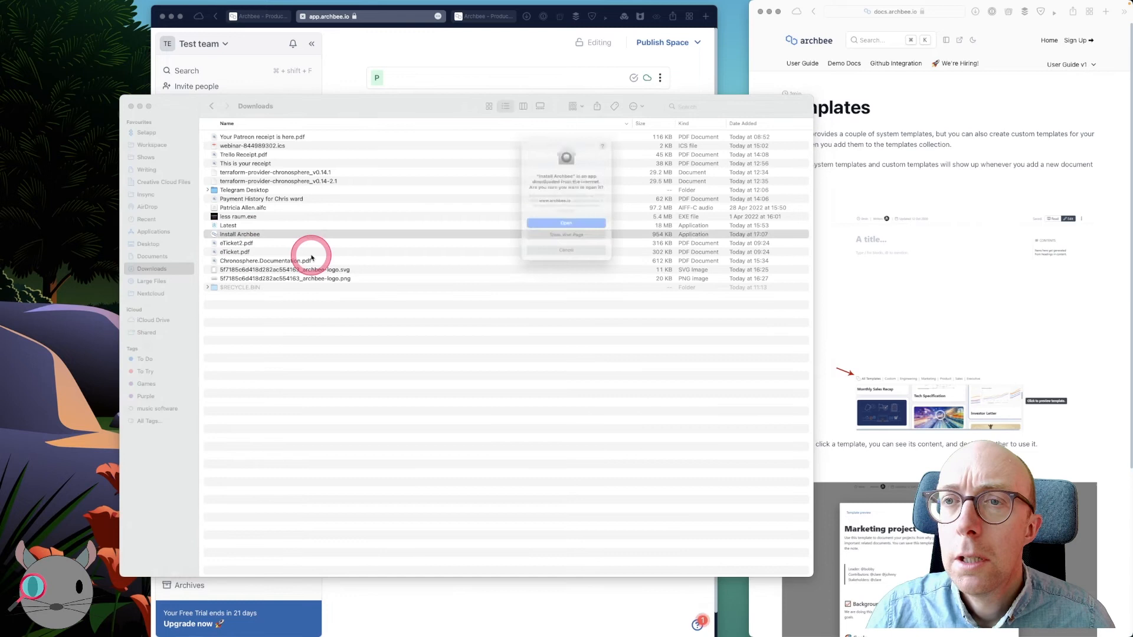
{"action": "left_click", "coordinate": [576, 231]}
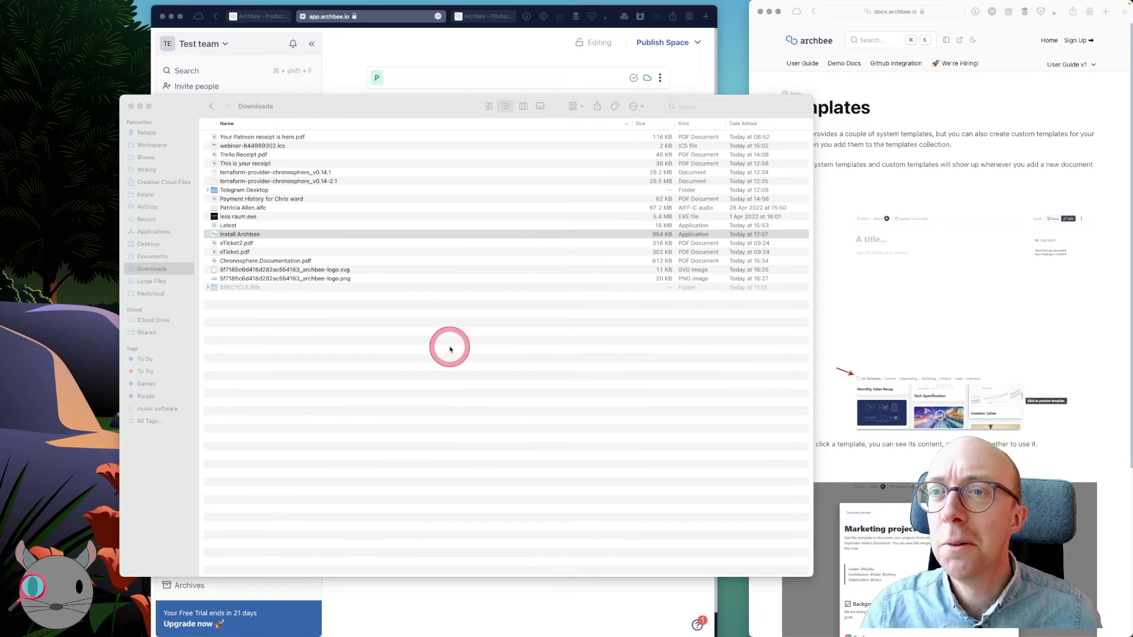
{"action": "key", "text": "super+space"}
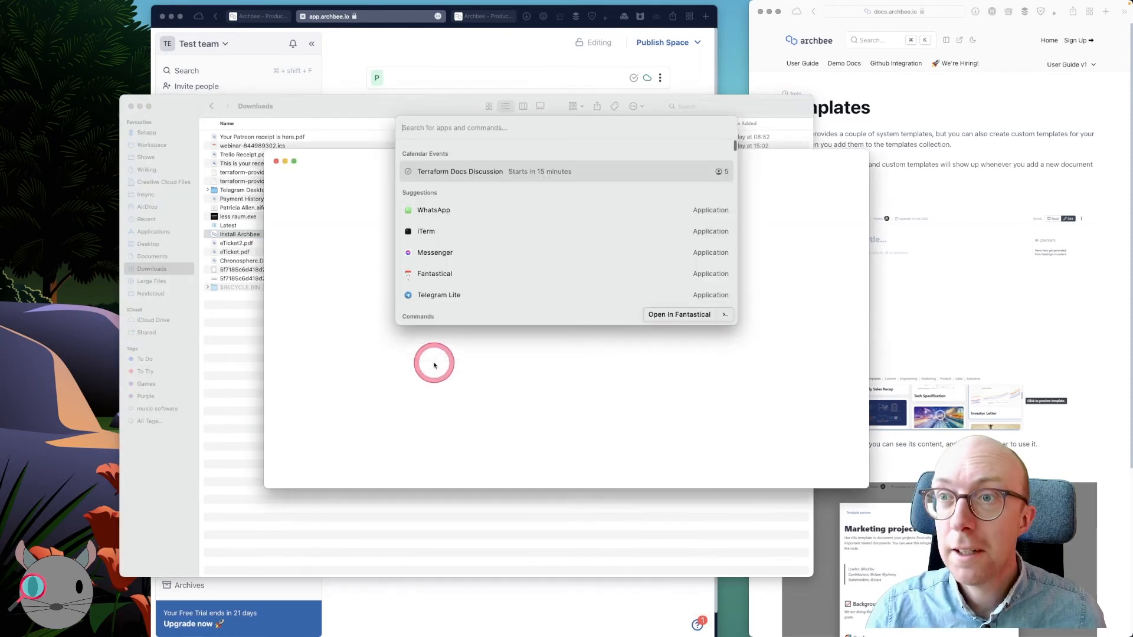
{"action": "left_click", "coordinate": [434, 365]}
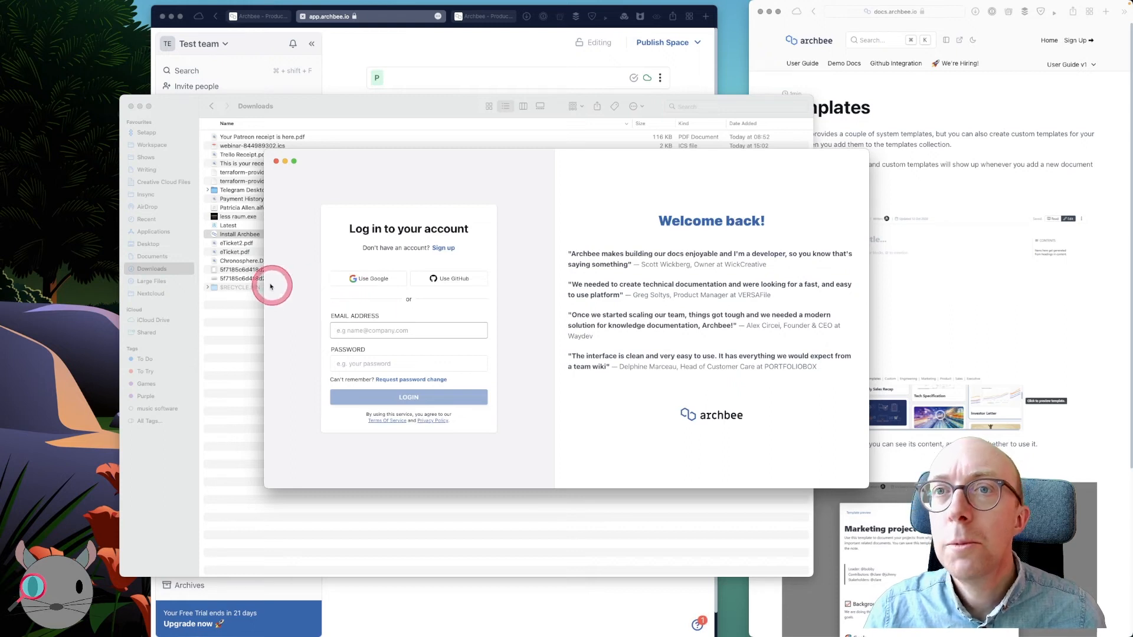
Look over the application commands of the Archbee desktop app at its login screen, and quit the app
{"action": "left_click", "coordinate": [101, 5]}
{"action": "left_click", "coordinate": [124, 4]}
{"action": "left_click", "coordinate": [147, 5]}
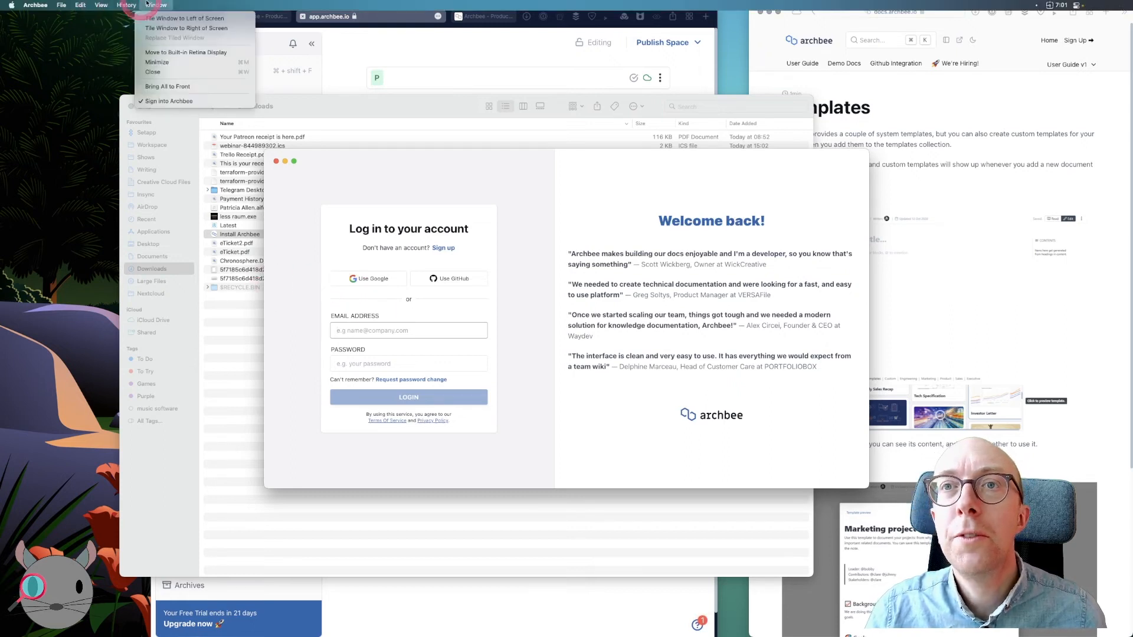
{"action": "left_click", "coordinate": [35, 4]}
{"action": "left_click", "coordinate": [45, 17]}
{"action": "left_click", "coordinate": [577, 188]}
{"action": "left_click", "coordinate": [509, 134]}
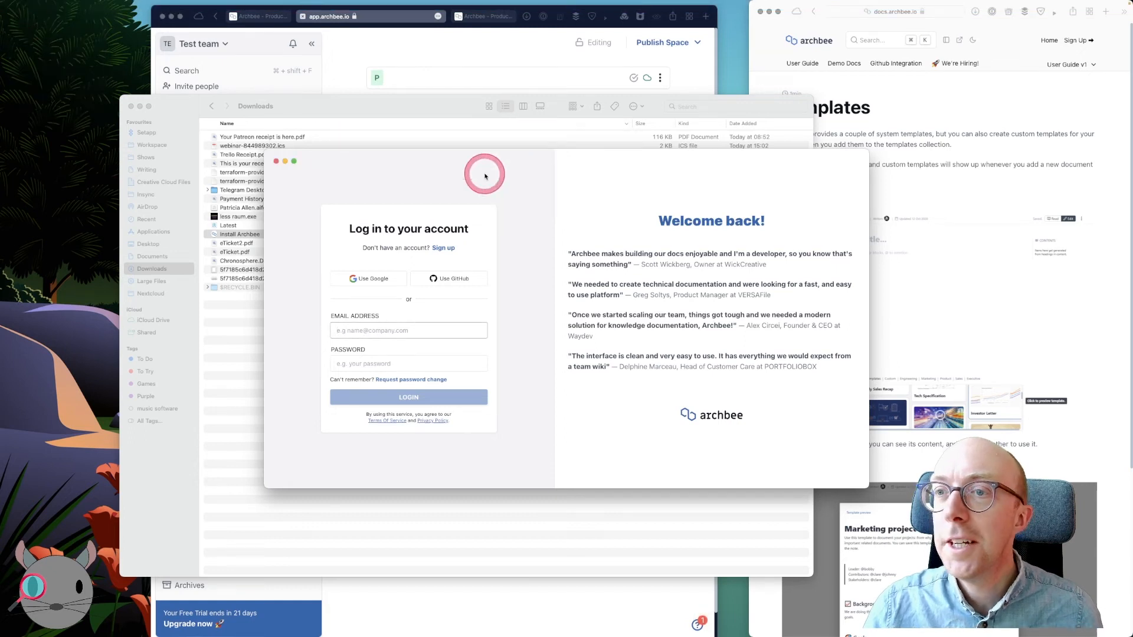
{"action": "left_click", "coordinate": [455, 163]}
{"action": "key", "text": "super+q"}
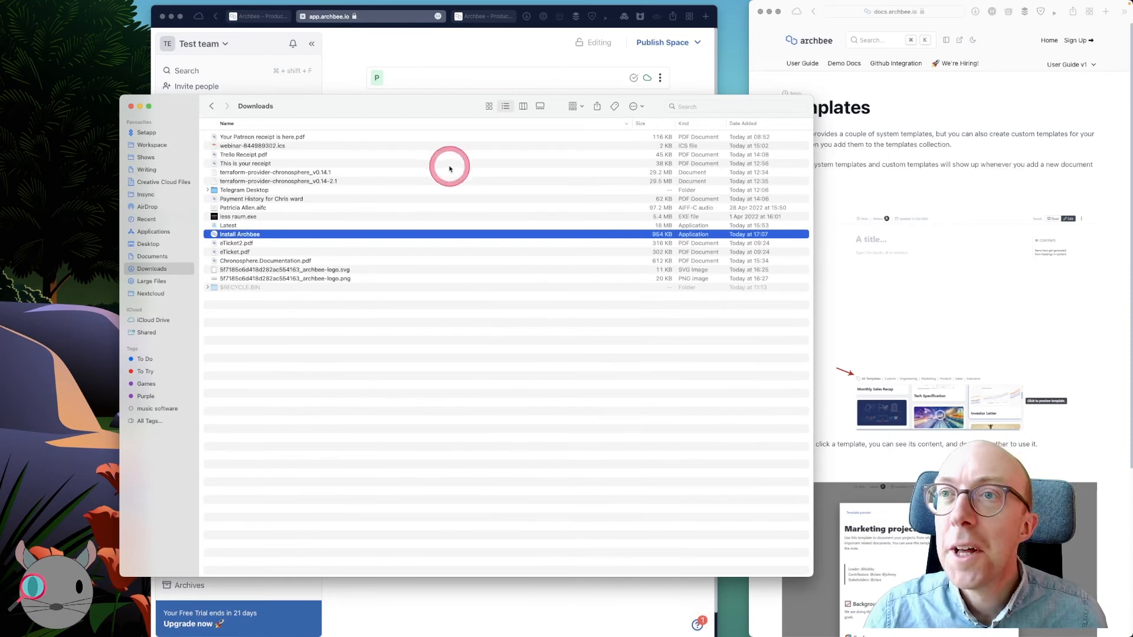
Return to Archbee in the browser and open the account settings
{"action": "left_click", "coordinate": [439, 84]}
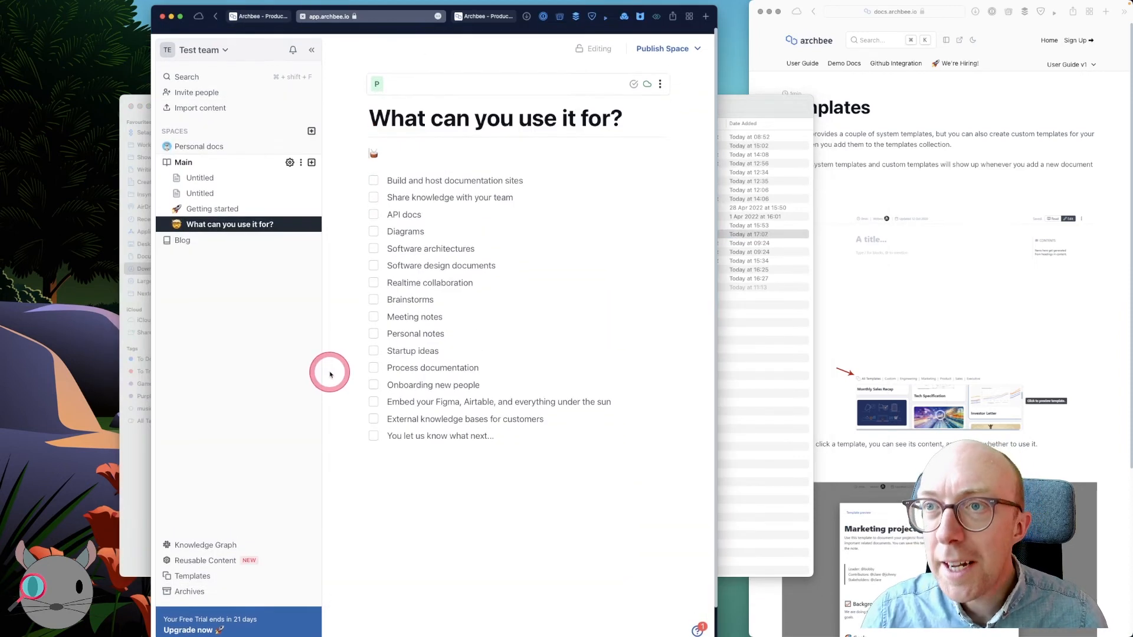
{"action": "left_click", "coordinate": [226, 45]}
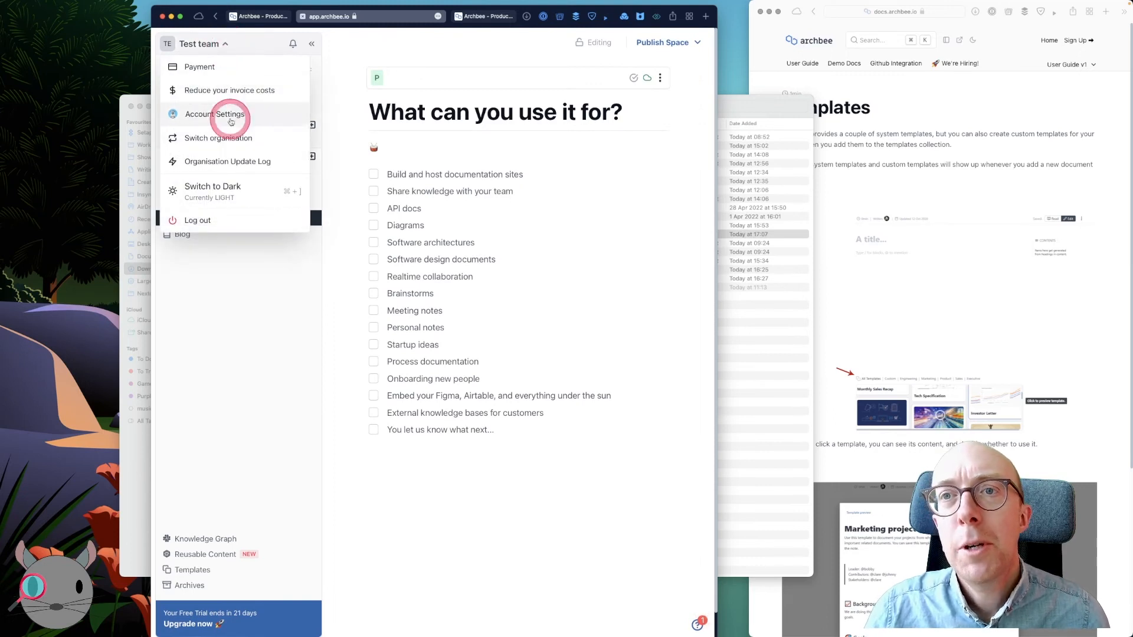
{"action": "left_click", "coordinate": [231, 121]}
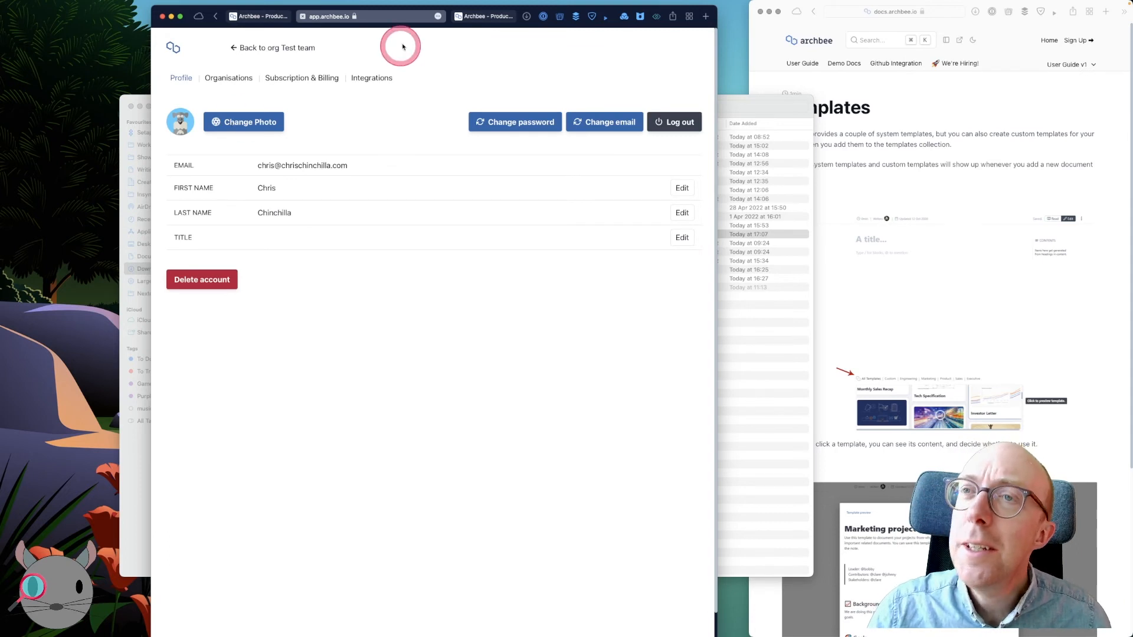
Open the organisation's integrations and start connecting GitHub on the personal account, limiting access to only select repositories
{"action": "left_click", "coordinate": [376, 77]}
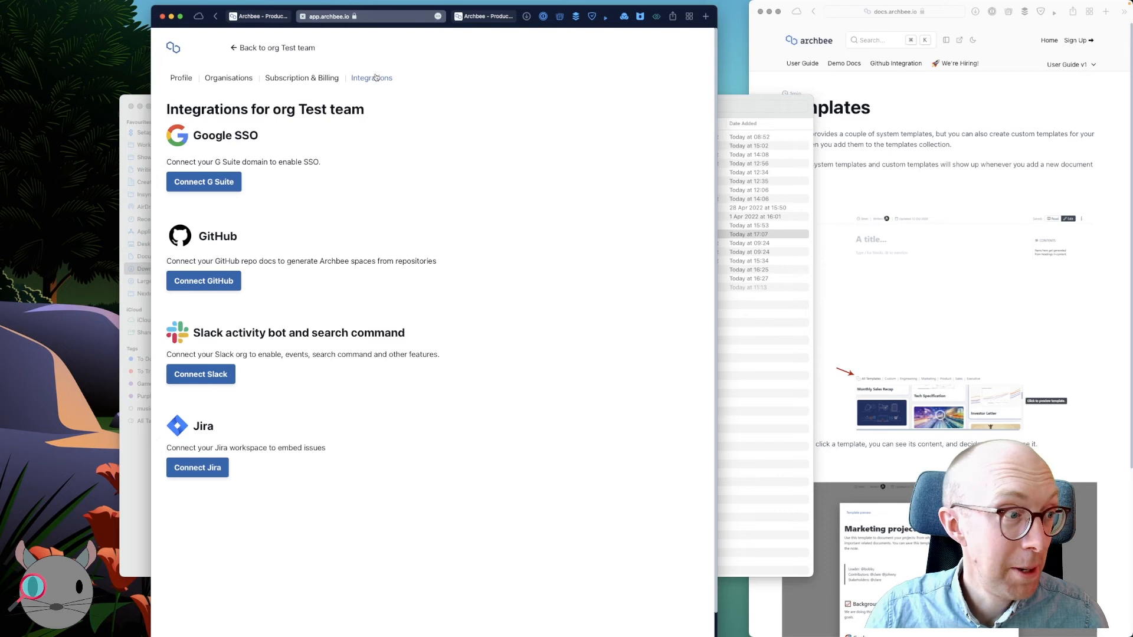
{"action": "left_click", "coordinate": [218, 281]}
{"action": "left_click", "coordinate": [335, 230]}
{"action": "left_click", "coordinate": [346, 338]}
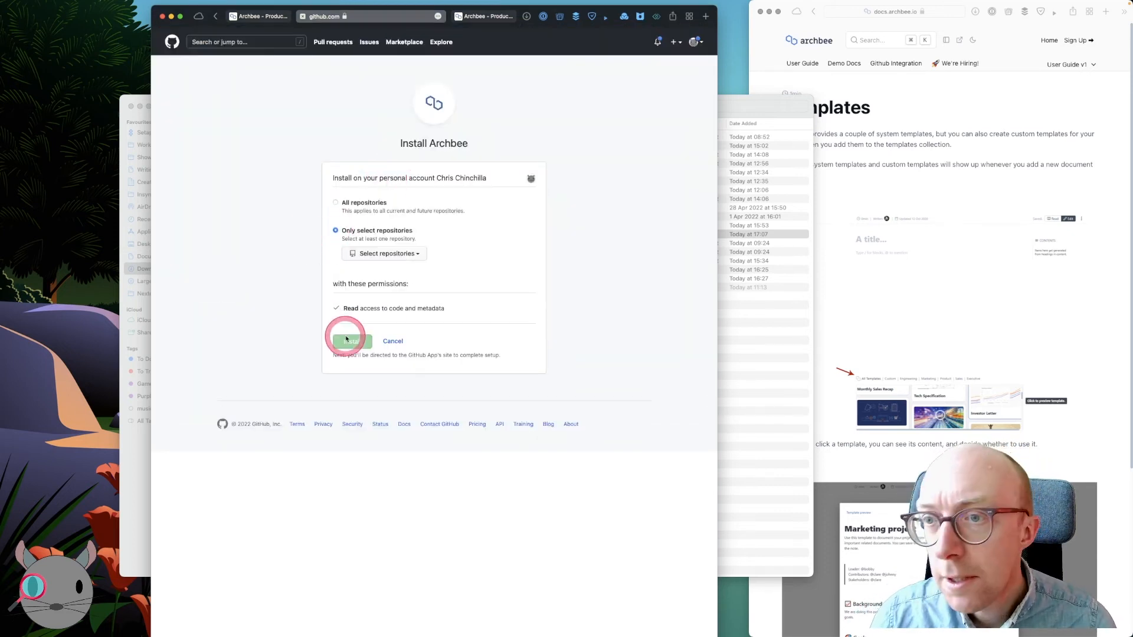
Pick the personal website repository ending in .com from the repository list and install Archbee on it
{"action": "left_click", "coordinate": [383, 253]}
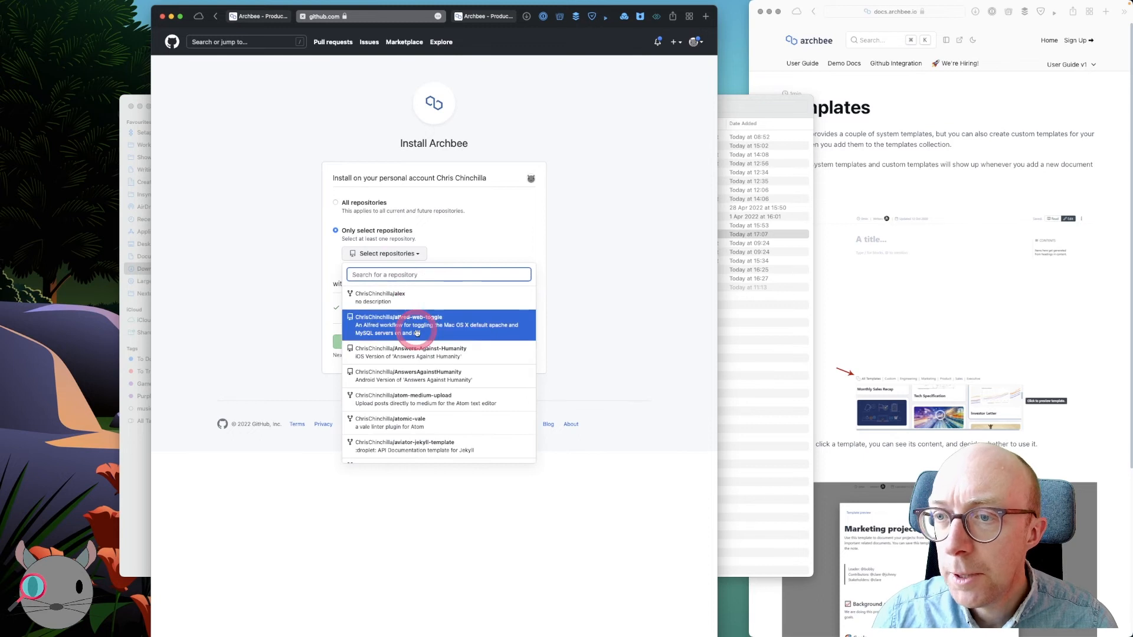
{"action": "scroll", "coordinate": [416, 333], "scroll_direction": "down", "scroll_amount": 5}
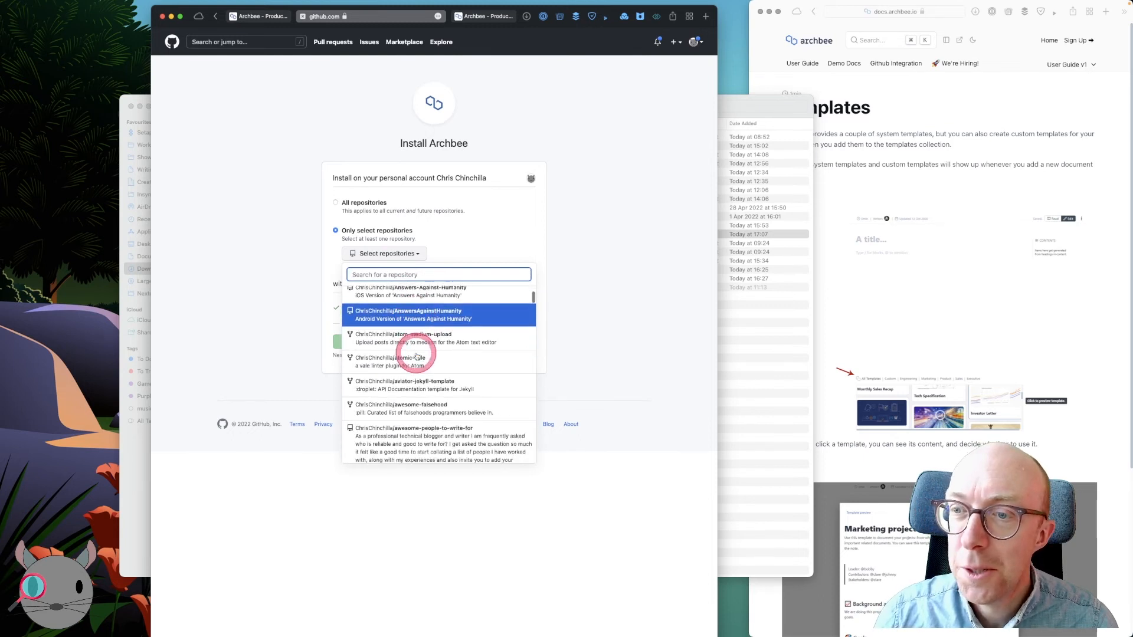
{"action": "scroll", "coordinate": [417, 357], "scroll_direction": "down", "scroll_amount": 5}
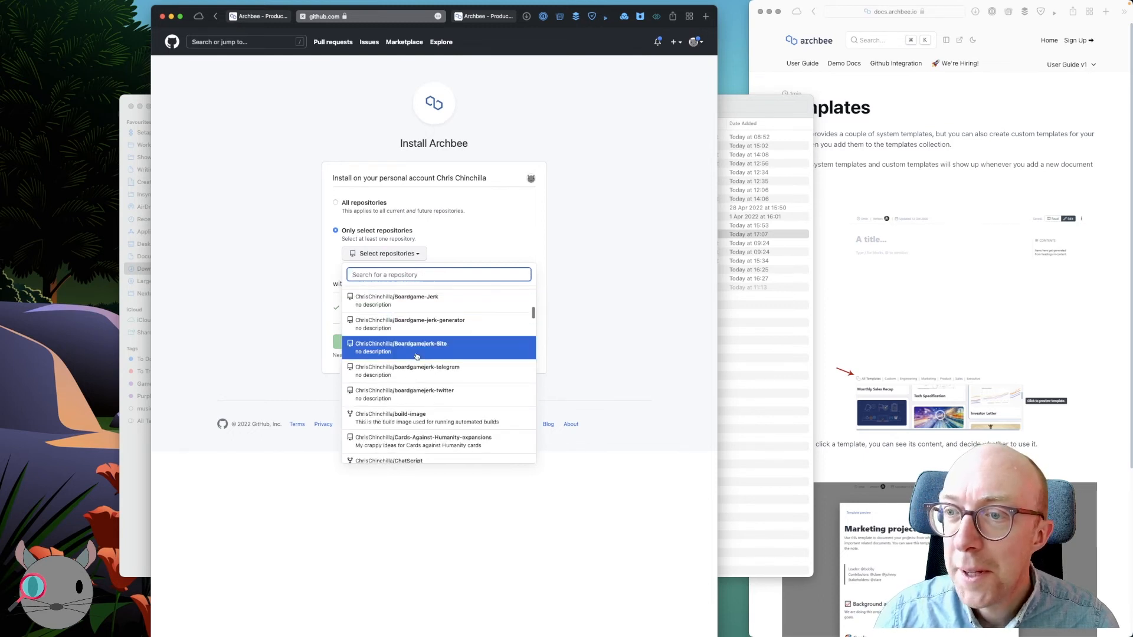
{"action": "scroll", "coordinate": [416, 356], "scroll_direction": "down", "scroll_amount": 6}
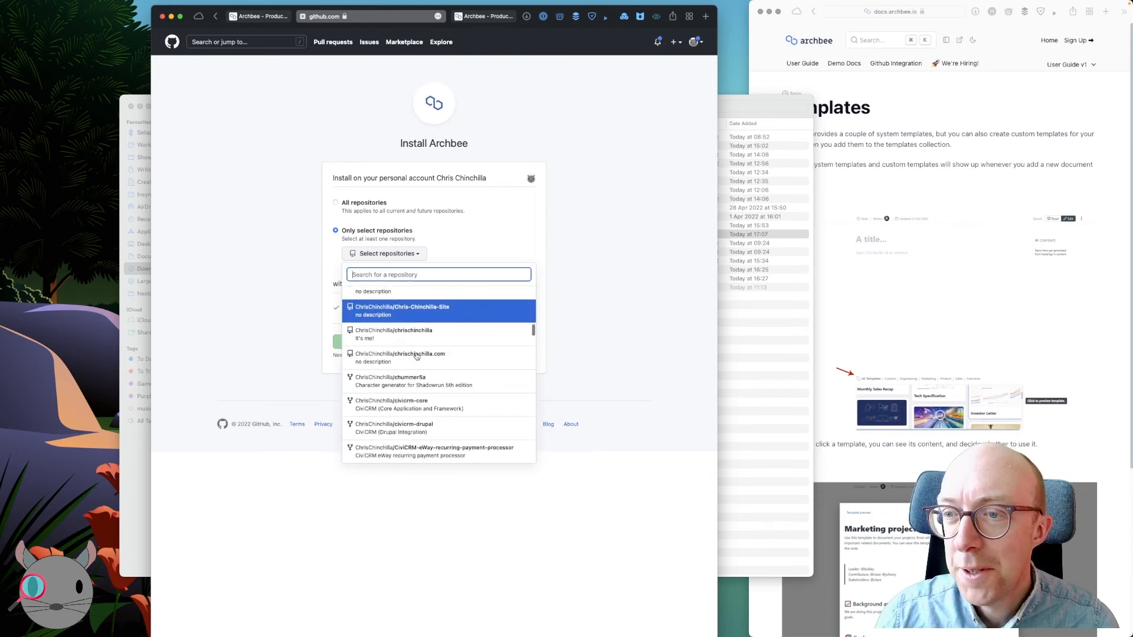
{"action": "scroll", "coordinate": [417, 356], "scroll_direction": "down", "scroll_amount": 1}
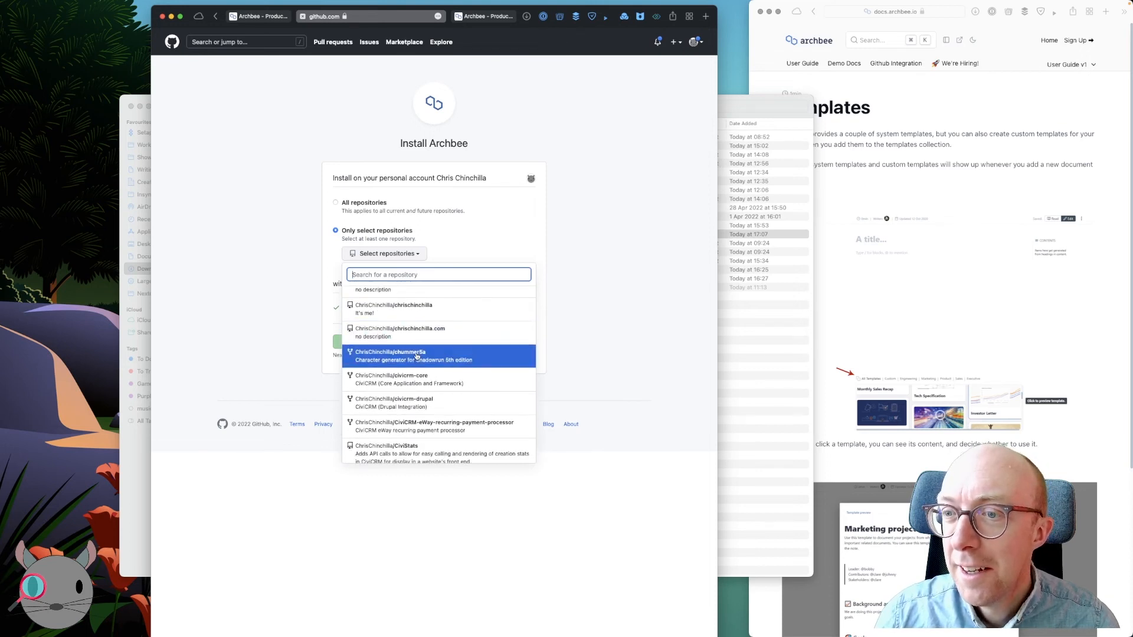
{"action": "left_click", "coordinate": [408, 331]}
{"action": "left_click", "coordinate": [347, 369]}
Go back to the Test team organisation and add a new document to the Main space
{"action": "left_click", "coordinate": [234, 48]}
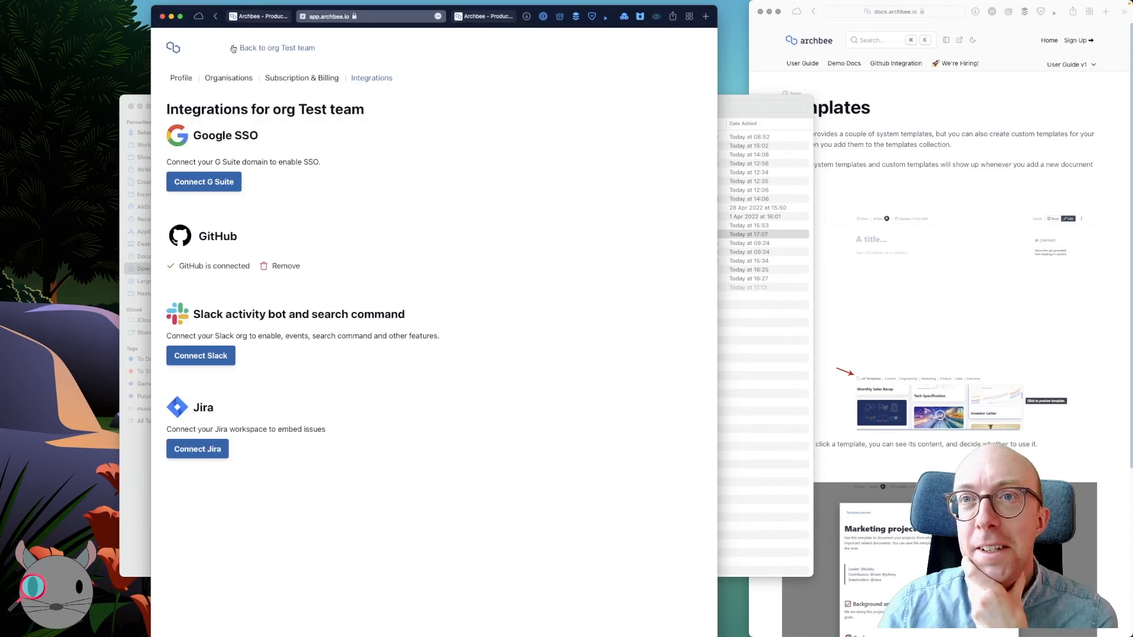
{"action": "left_click", "coordinate": [338, 184]}
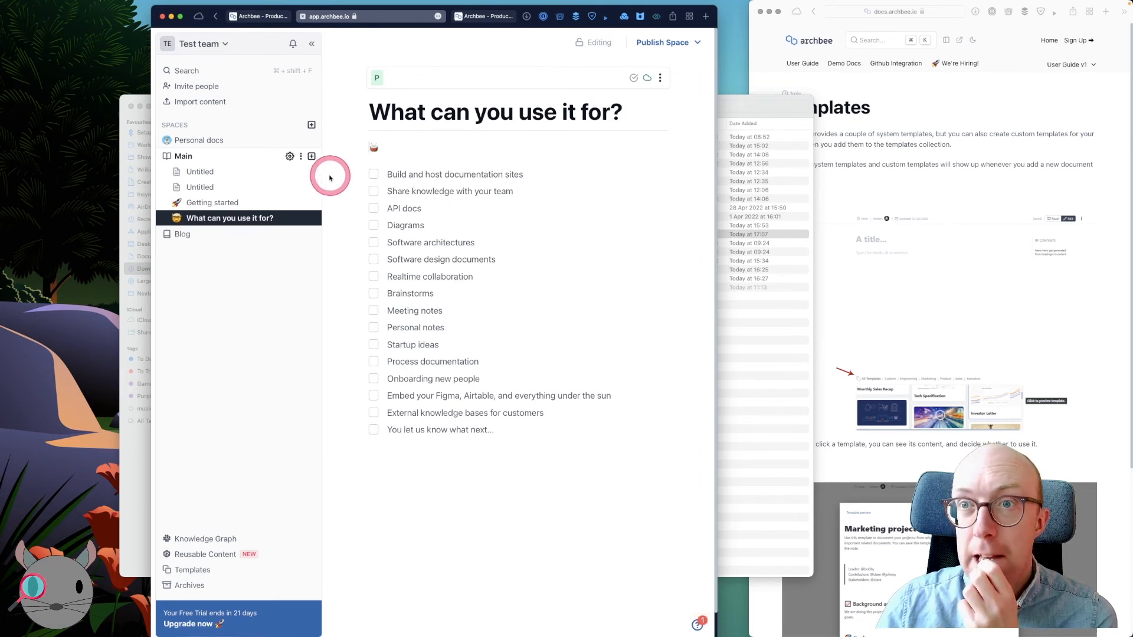
{"action": "left_click", "coordinate": [311, 157]}
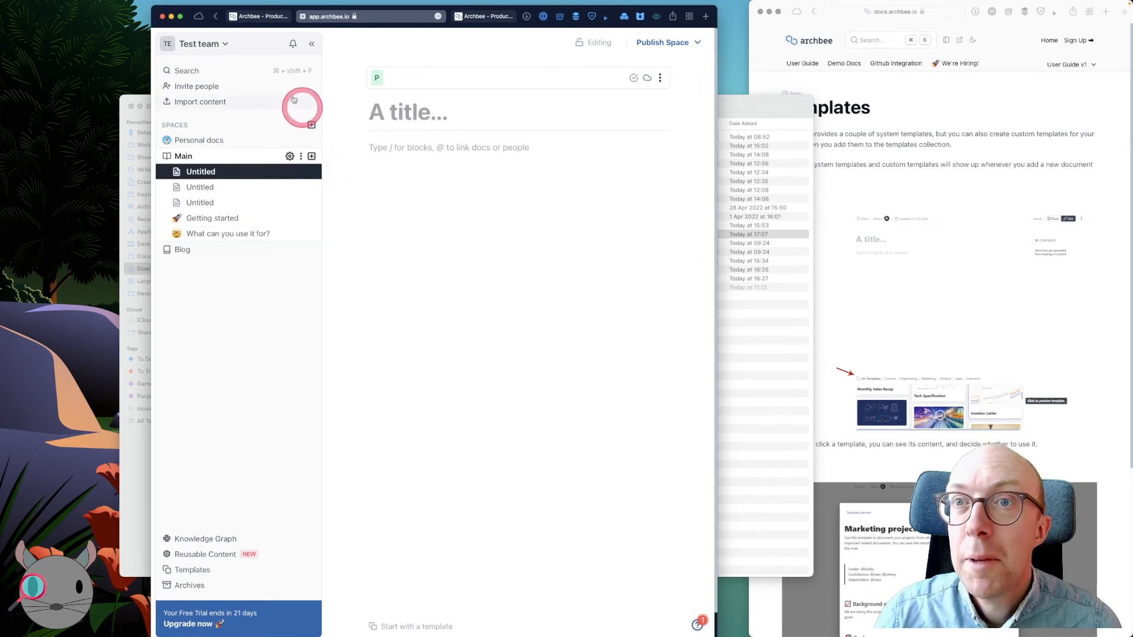
Check the content import options and the Markdown file chooser, and close them without importing anything
{"action": "left_click", "coordinate": [190, 100]}
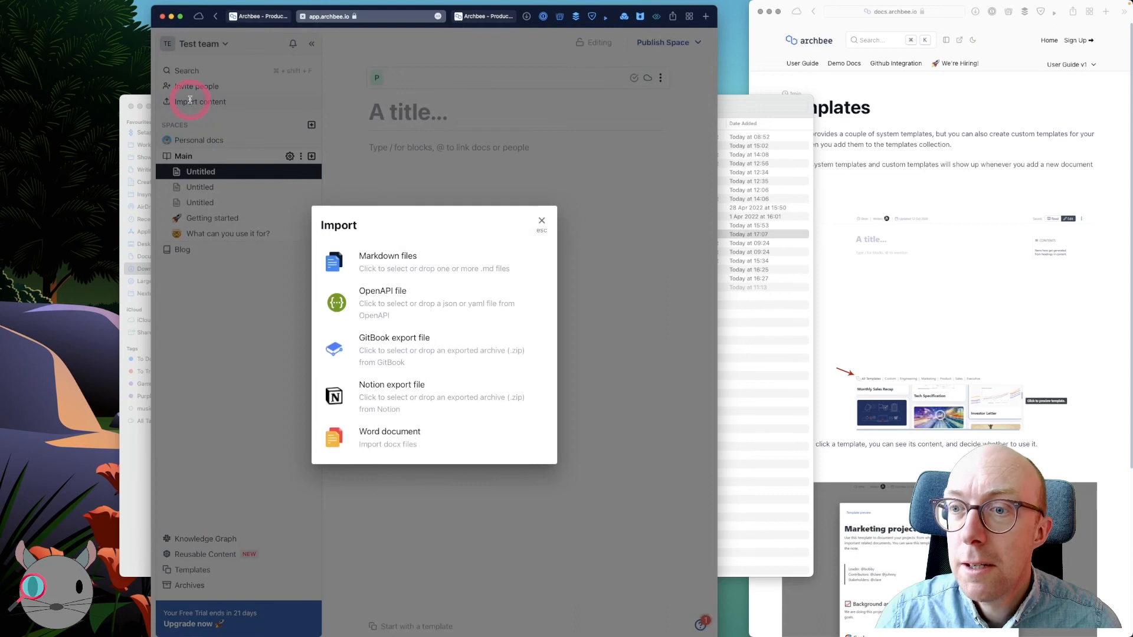
{"action": "left_click", "coordinate": [417, 254]}
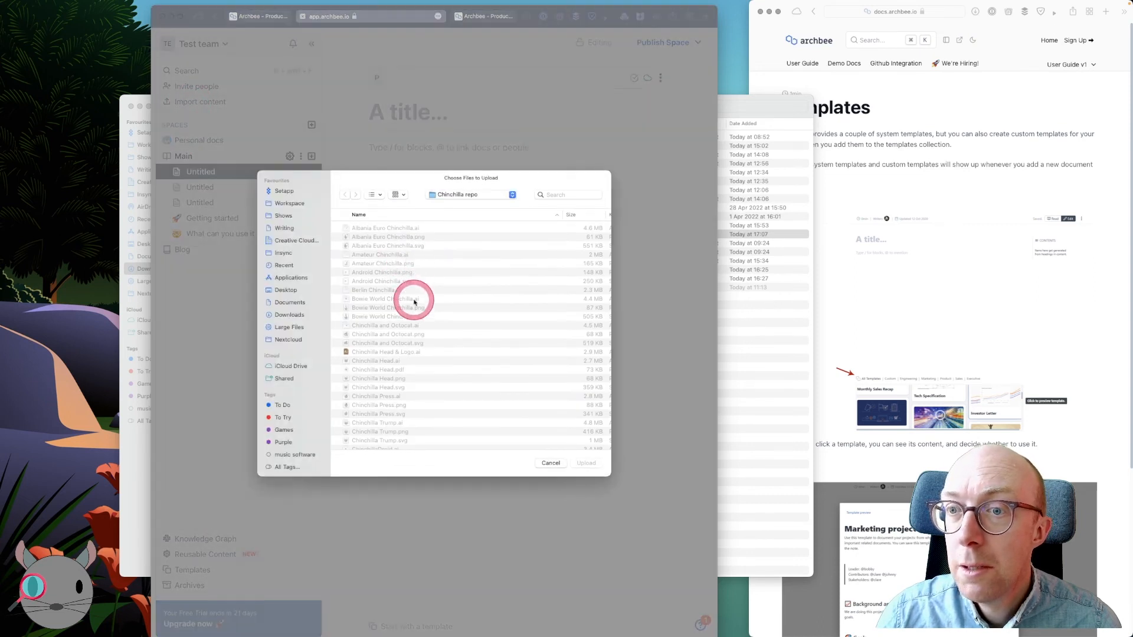
{"action": "left_click", "coordinate": [549, 463]}
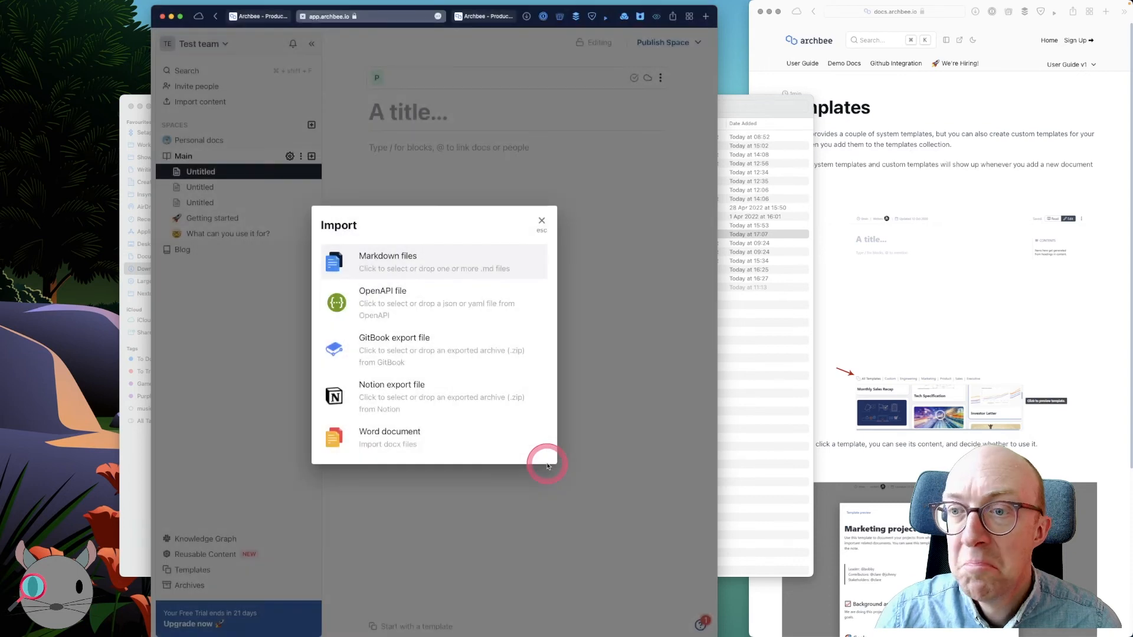
{"action": "left_click", "coordinate": [541, 221]}
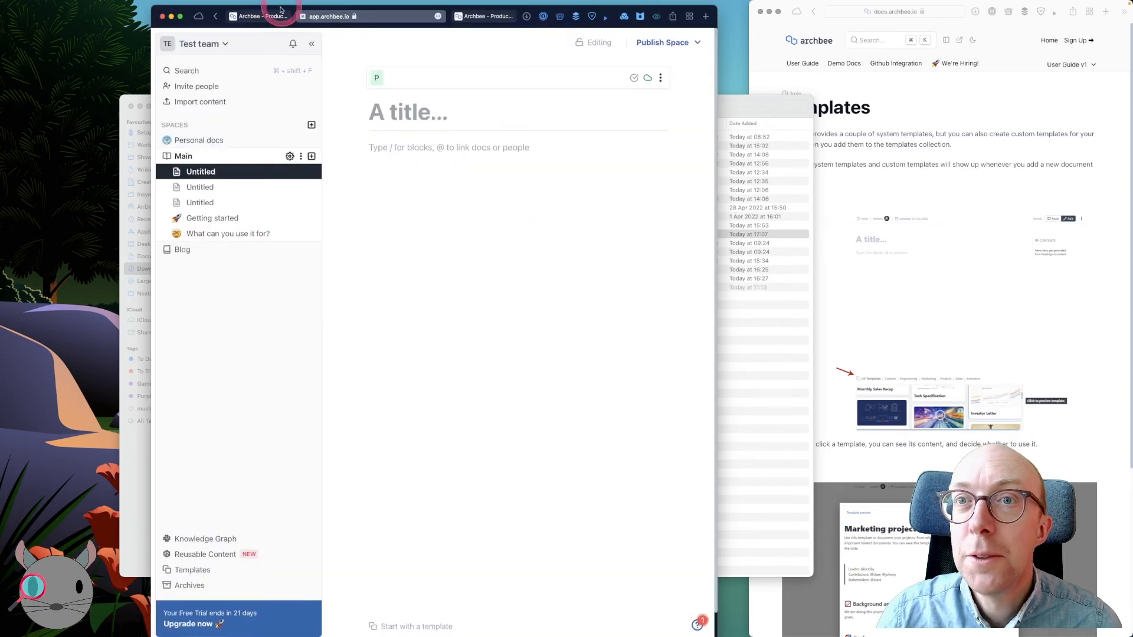
Return to the integrations in the account settings and remove the GitHub integration
{"action": "left_click", "coordinate": [226, 43]}
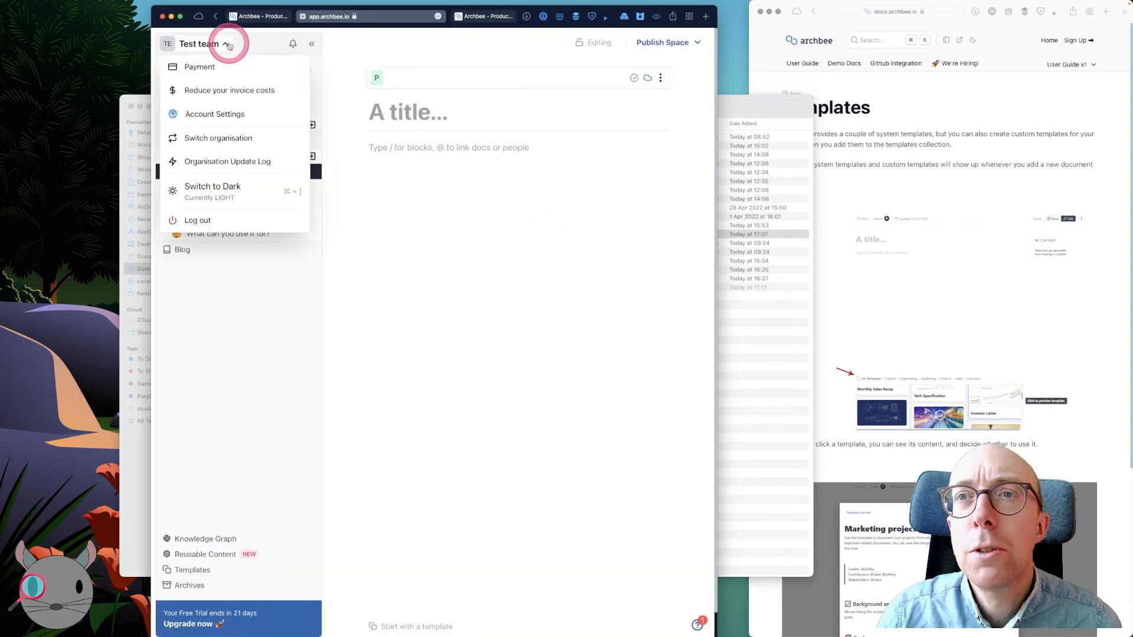
{"action": "left_click", "coordinate": [212, 119]}
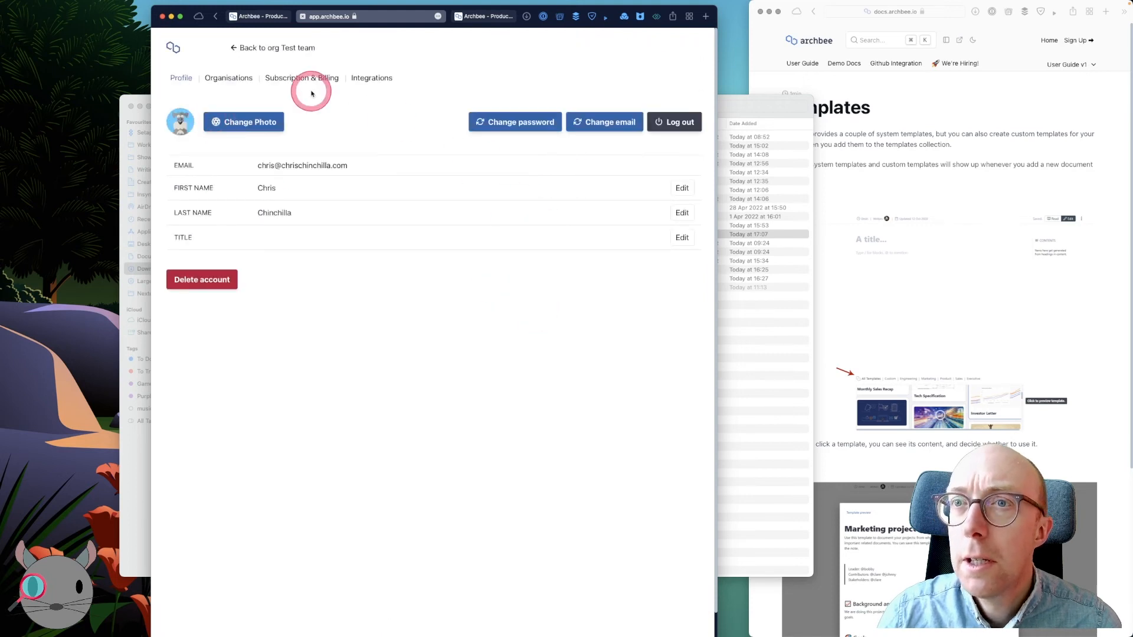
{"action": "left_click", "coordinate": [363, 83]}
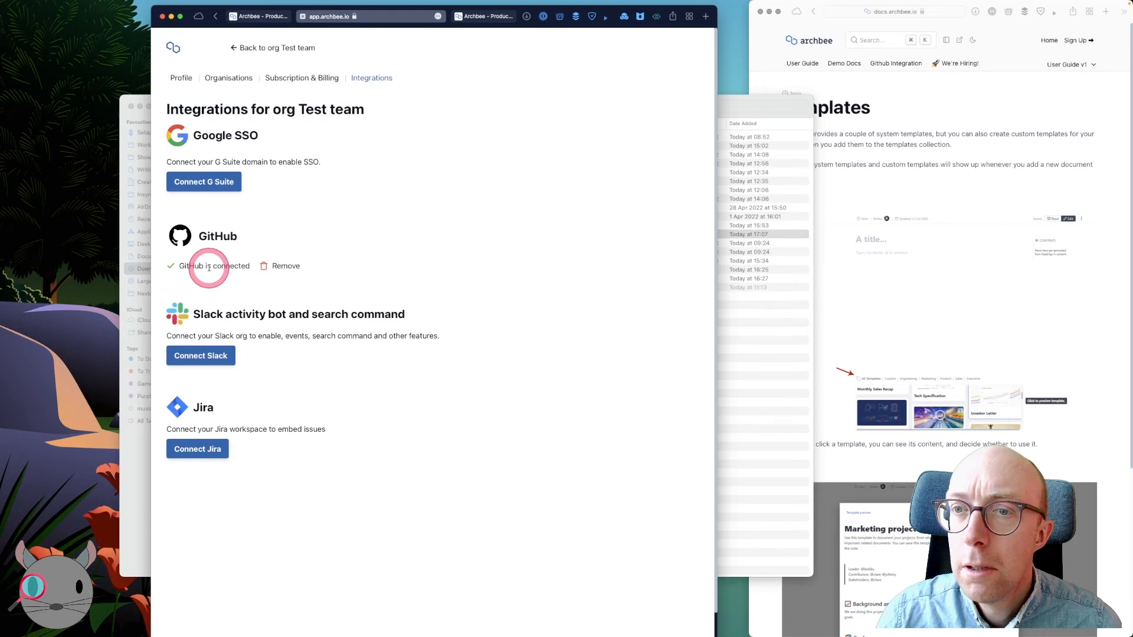
{"action": "left_click", "coordinate": [280, 266]}
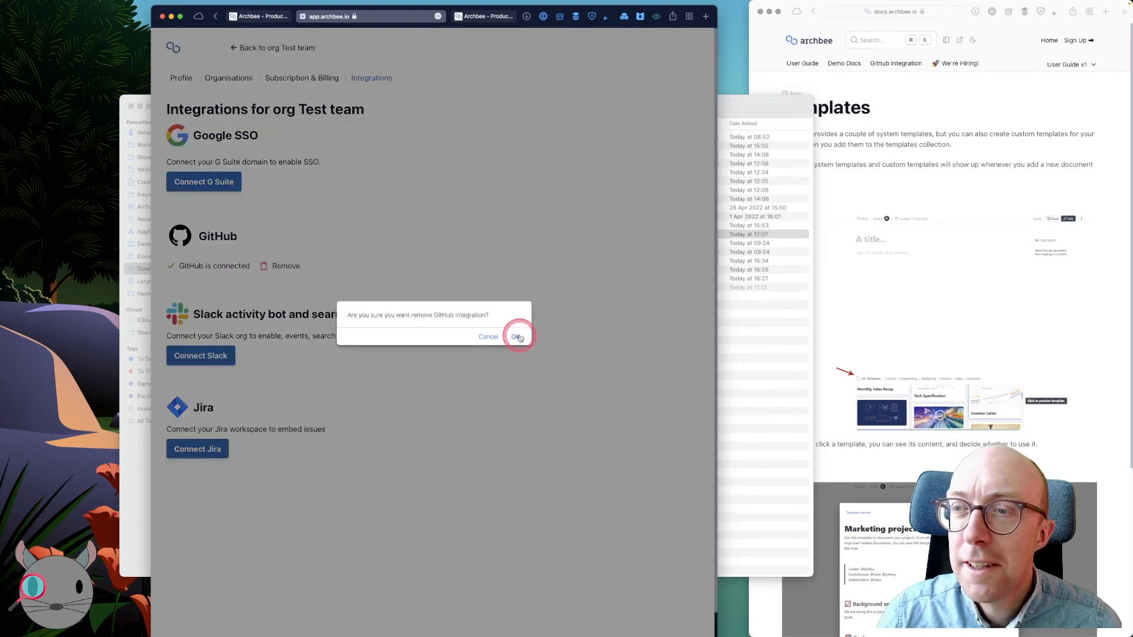
{"action": "left_click", "coordinate": [517, 337]}
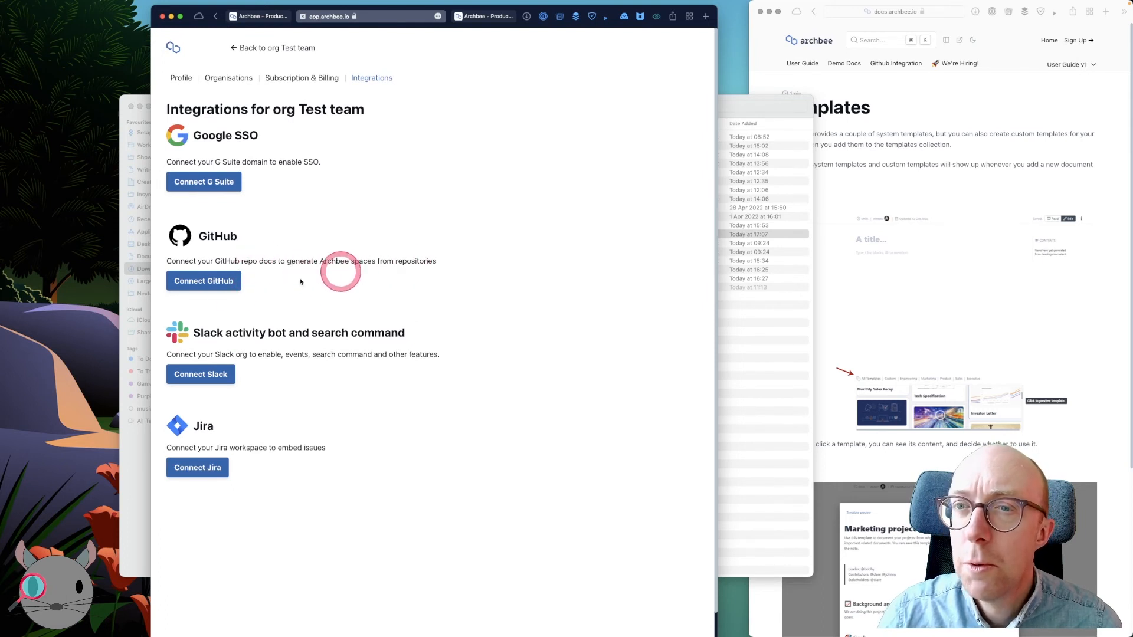
Start connecting GitHub, open the Archbee installation on the personal account, and uninstall the app
{"action": "left_click", "coordinate": [198, 286]}
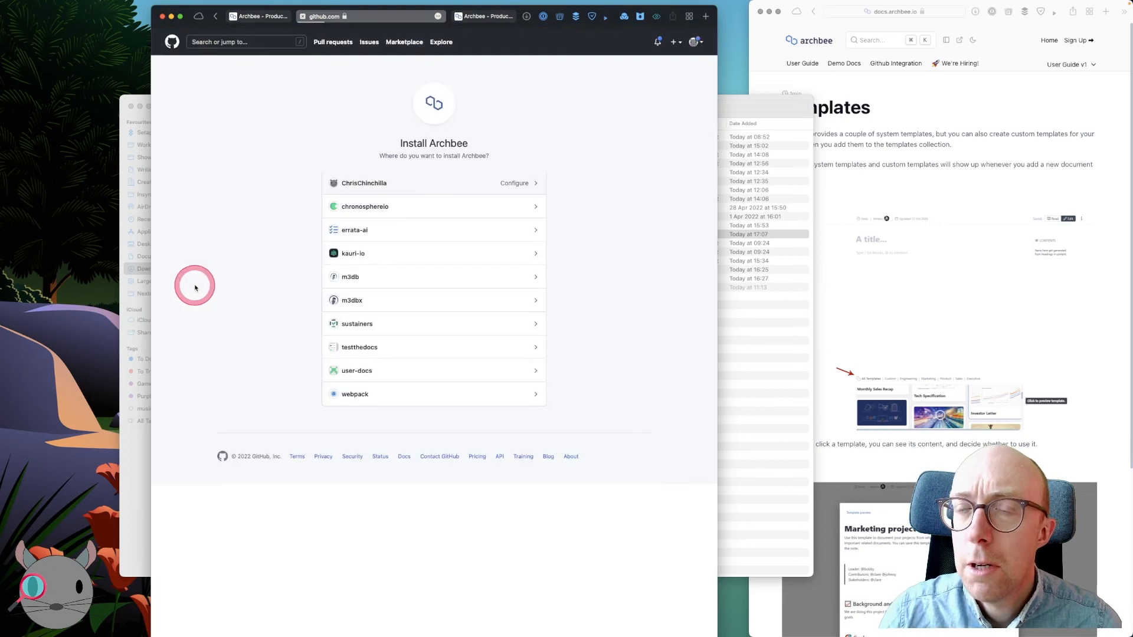
{"action": "left_click", "coordinate": [380, 184]}
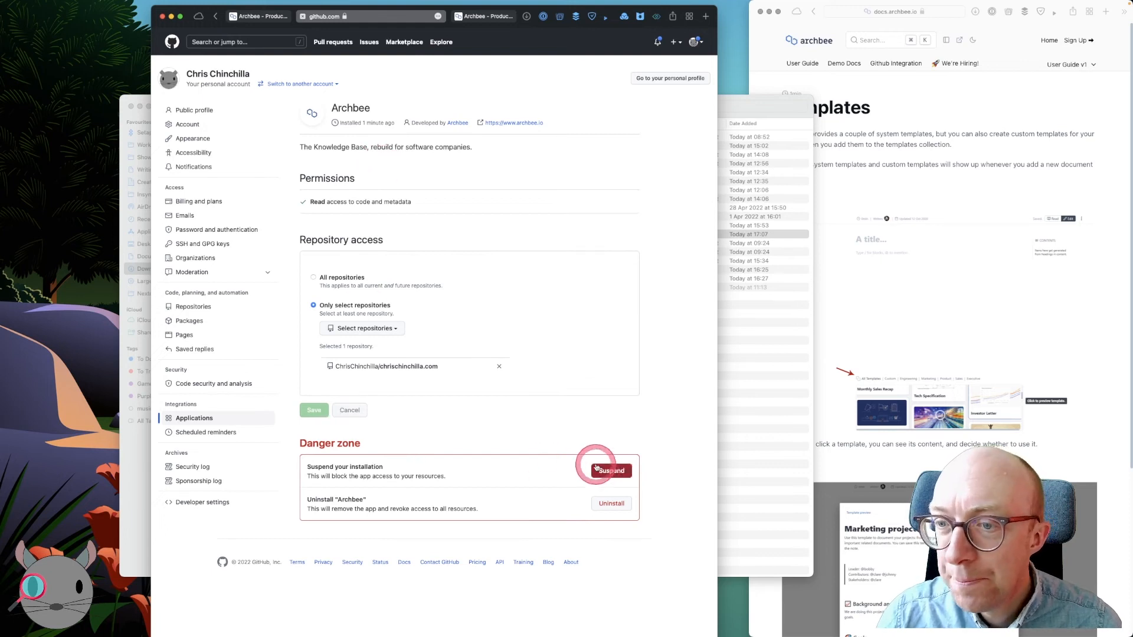
{"action": "left_click", "coordinate": [611, 503]}
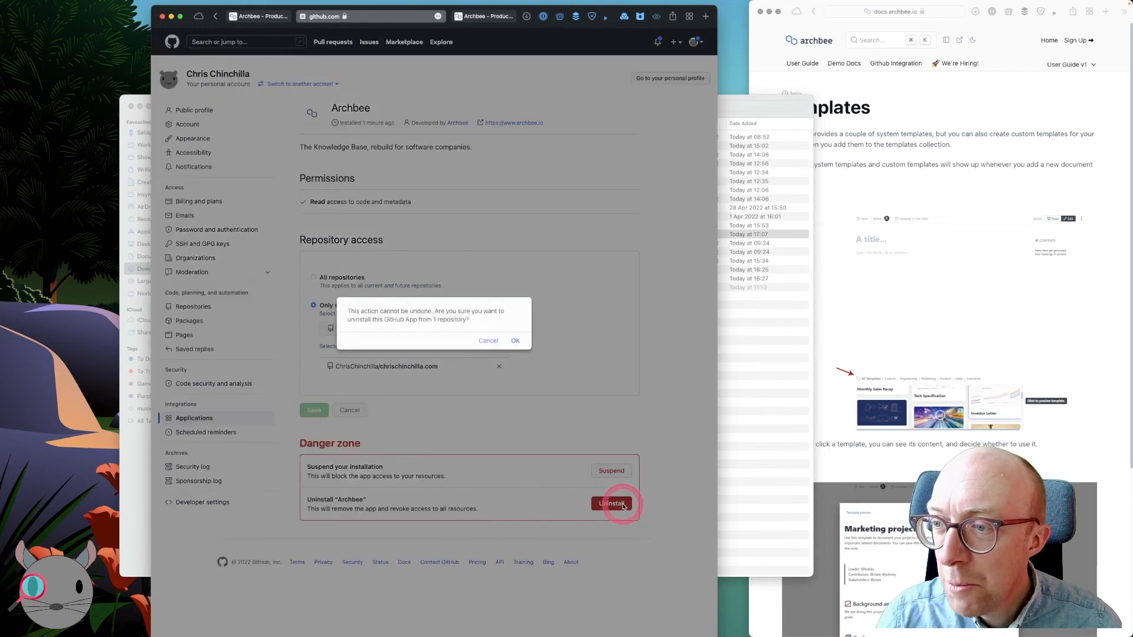
{"action": "left_click", "coordinate": [513, 338]}
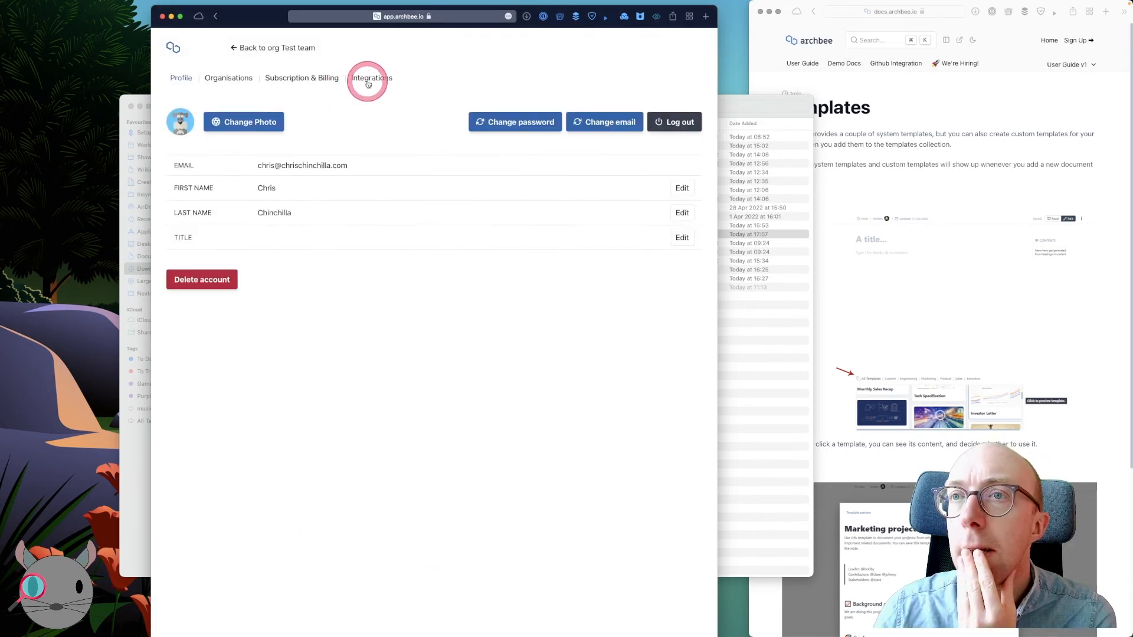
Connect GitHub from the integrations again, and create a Write in GitHub space from the personal website repository
{"action": "left_click", "coordinate": [368, 82]}
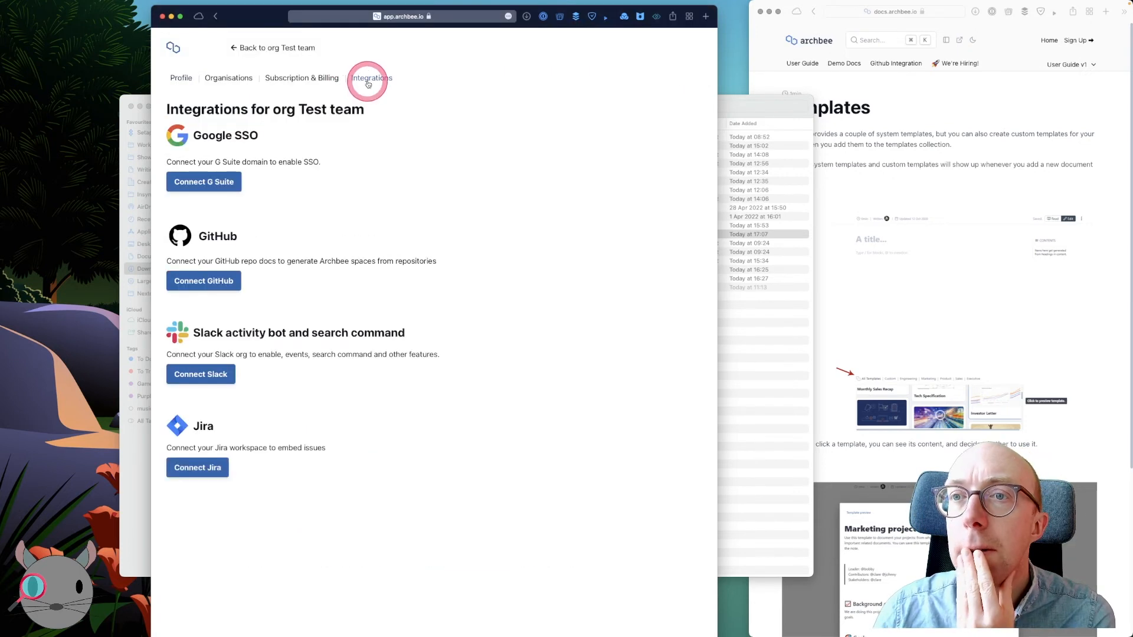
{"action": "left_click", "coordinate": [220, 278]}
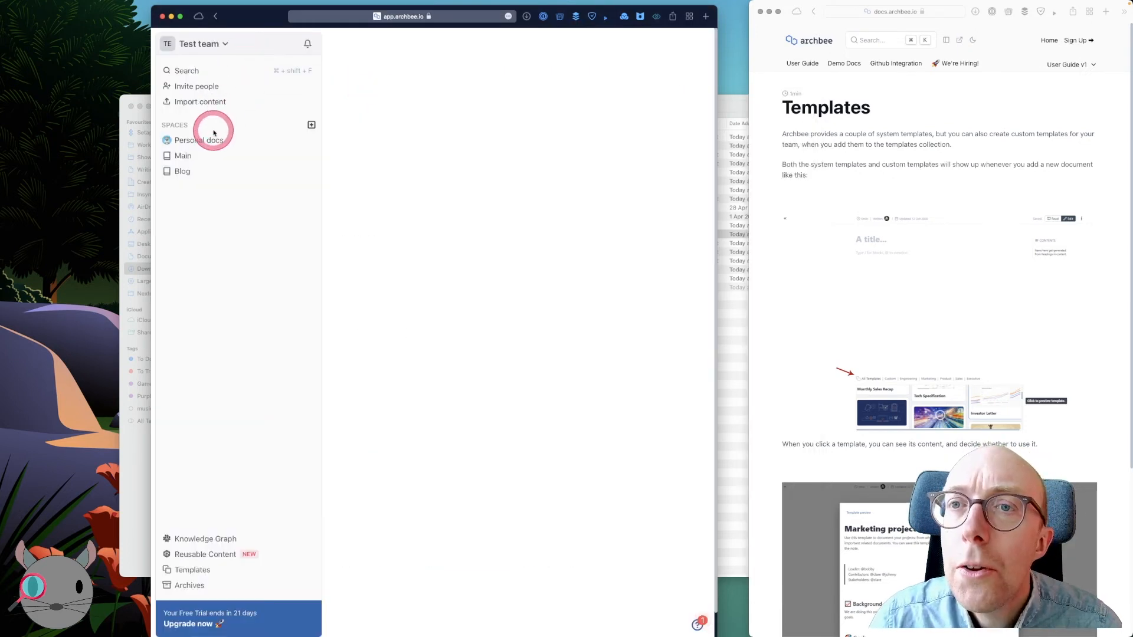
{"action": "left_click", "coordinate": [311, 126]}
{"action": "left_click", "coordinate": [489, 361]}
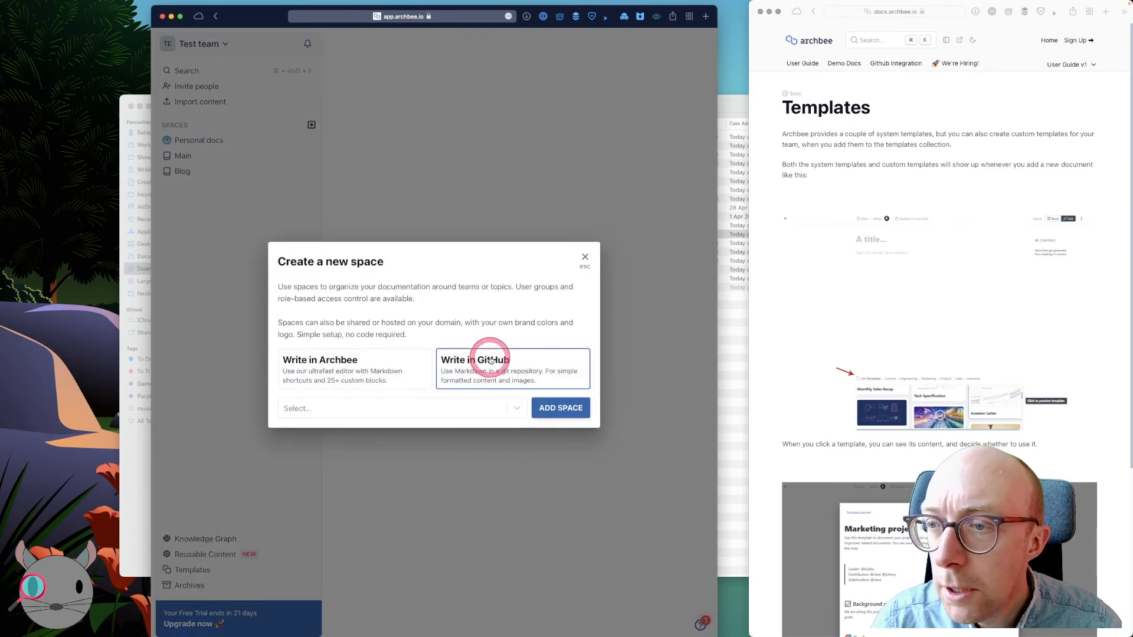
{"action": "left_click", "coordinate": [502, 406]}
{"action": "left_click", "coordinate": [413, 382]}
{"action": "left_click", "coordinate": [558, 409]}
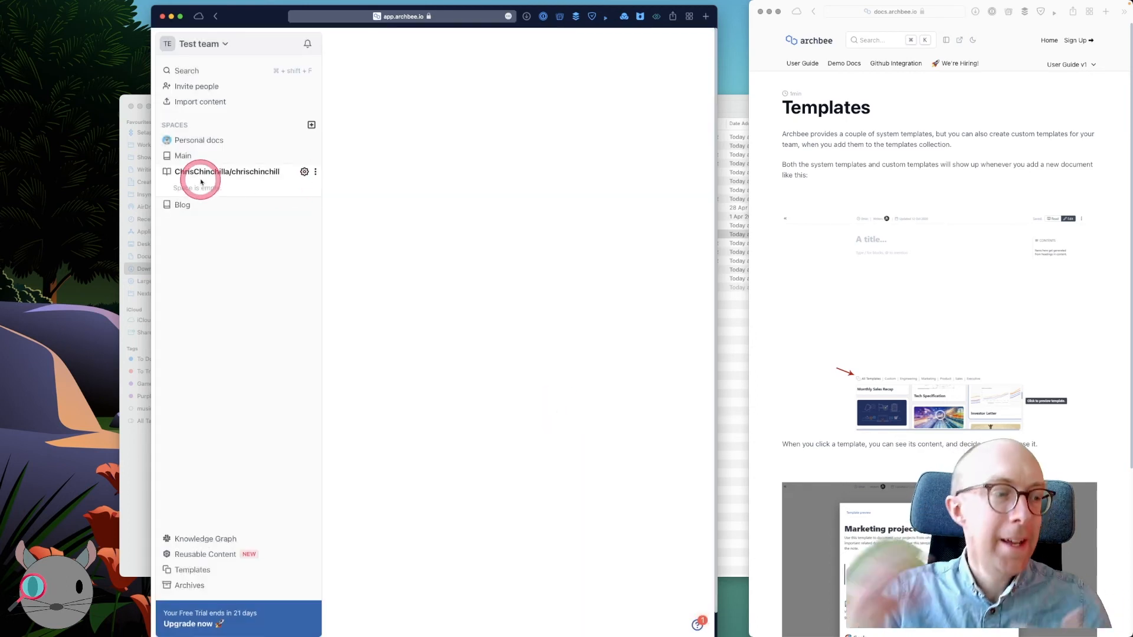
Review the new GitHub space's settings, including team access, space links, custom code, GitHub integration and API keys, and close them
{"action": "left_click", "coordinate": [305, 172]}
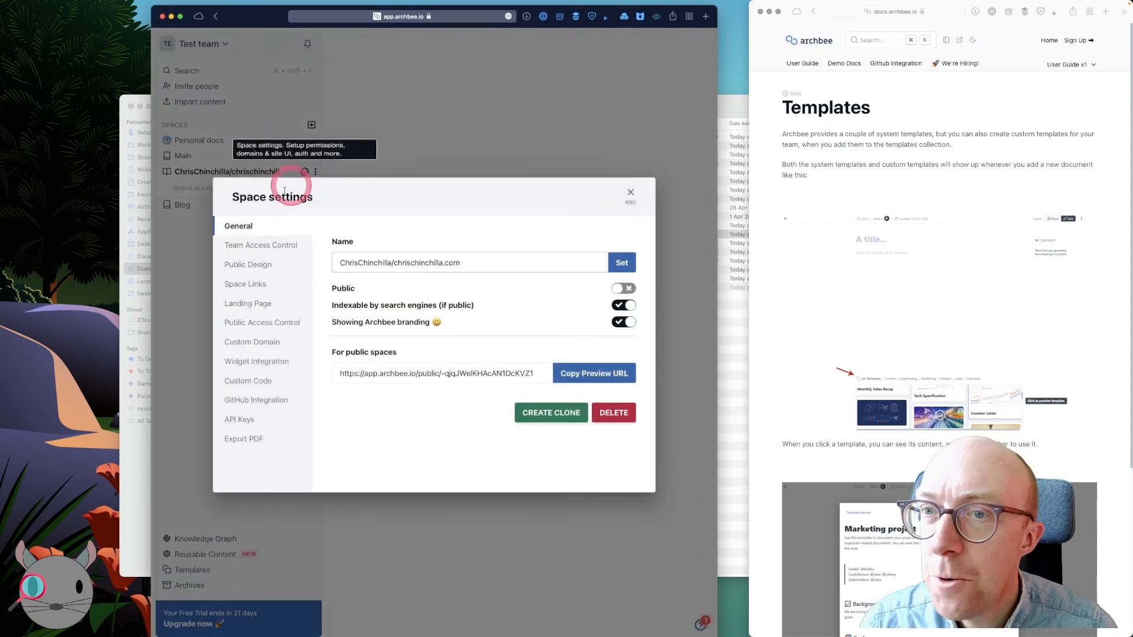
{"action": "left_click", "coordinate": [254, 245]}
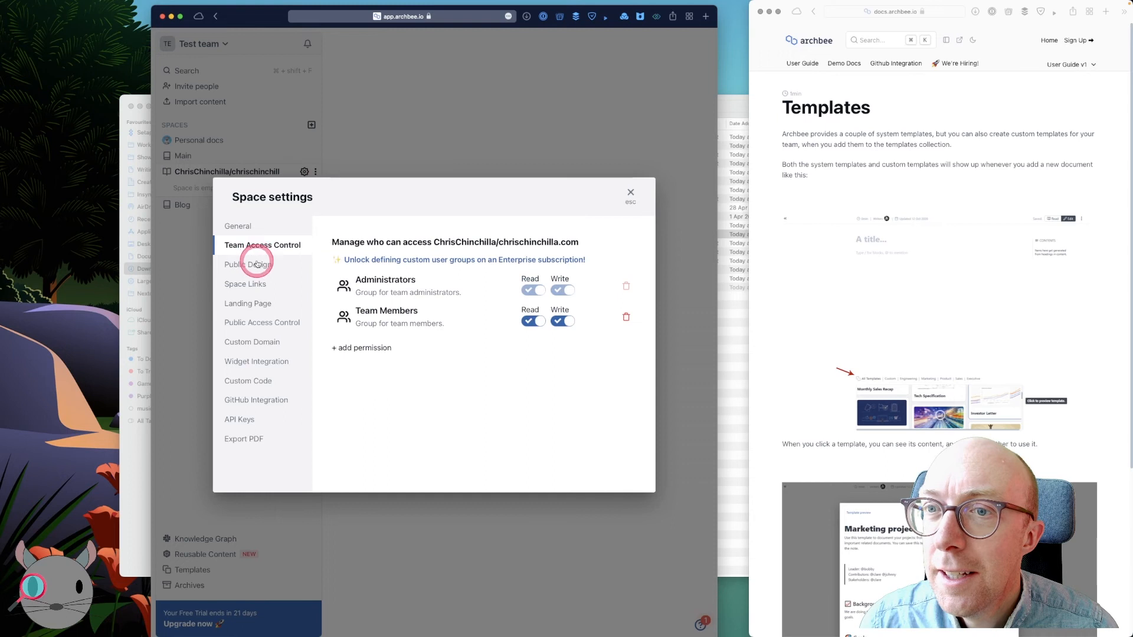
{"action": "left_click", "coordinate": [258, 264]}
{"action": "left_click", "coordinate": [257, 284]}
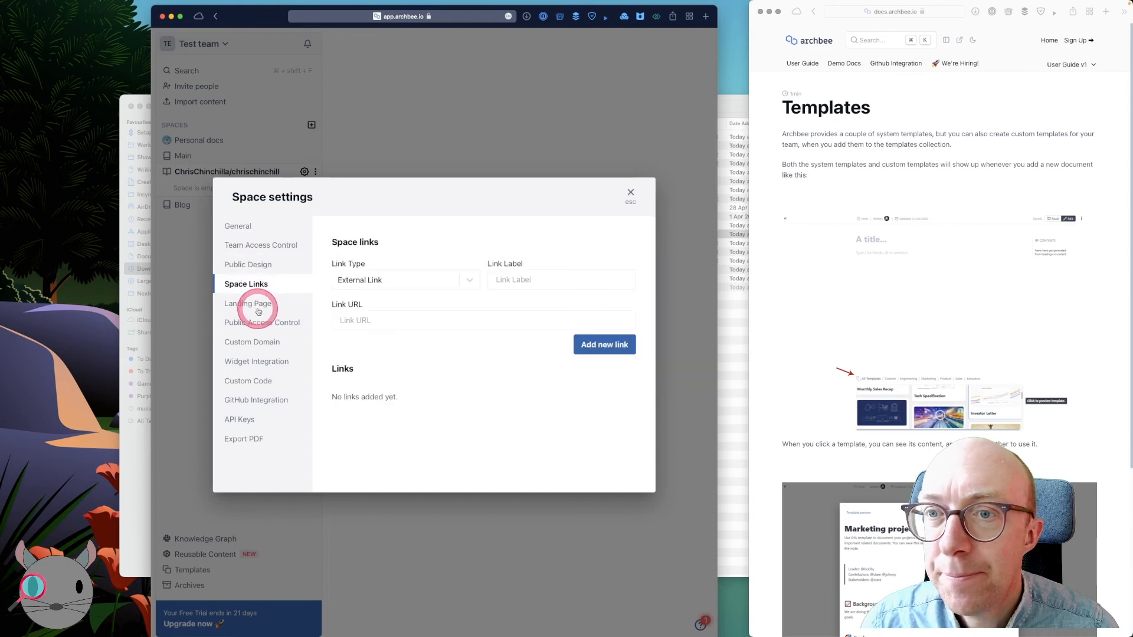
{"action": "left_click", "coordinate": [258, 342]}
{"action": "left_click", "coordinate": [257, 381]}
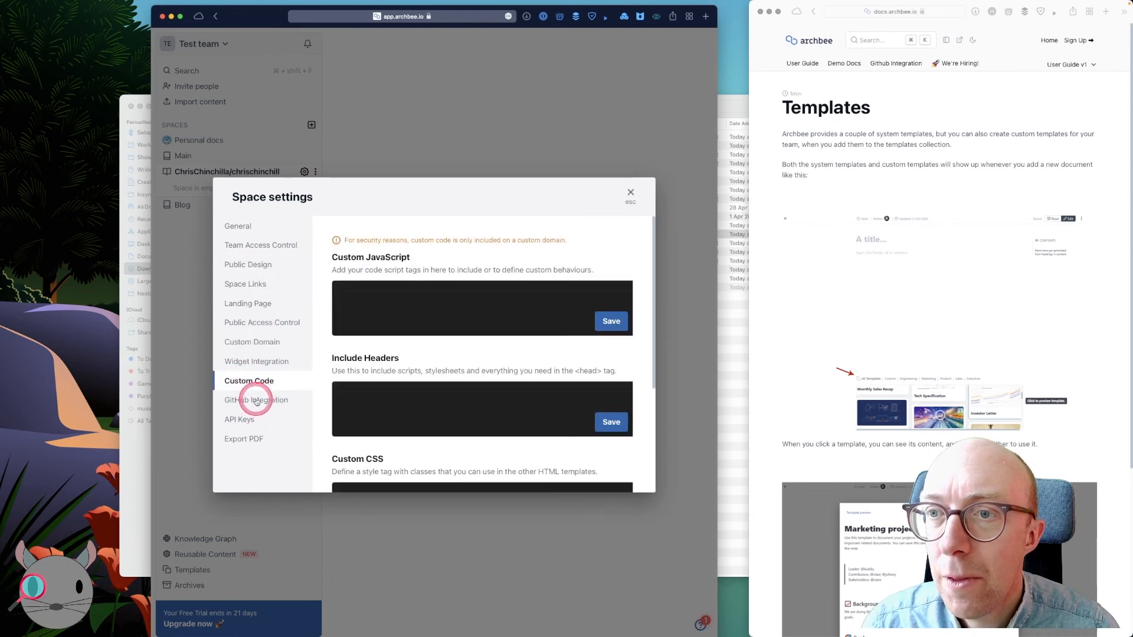
{"action": "left_click", "coordinate": [256, 401]}
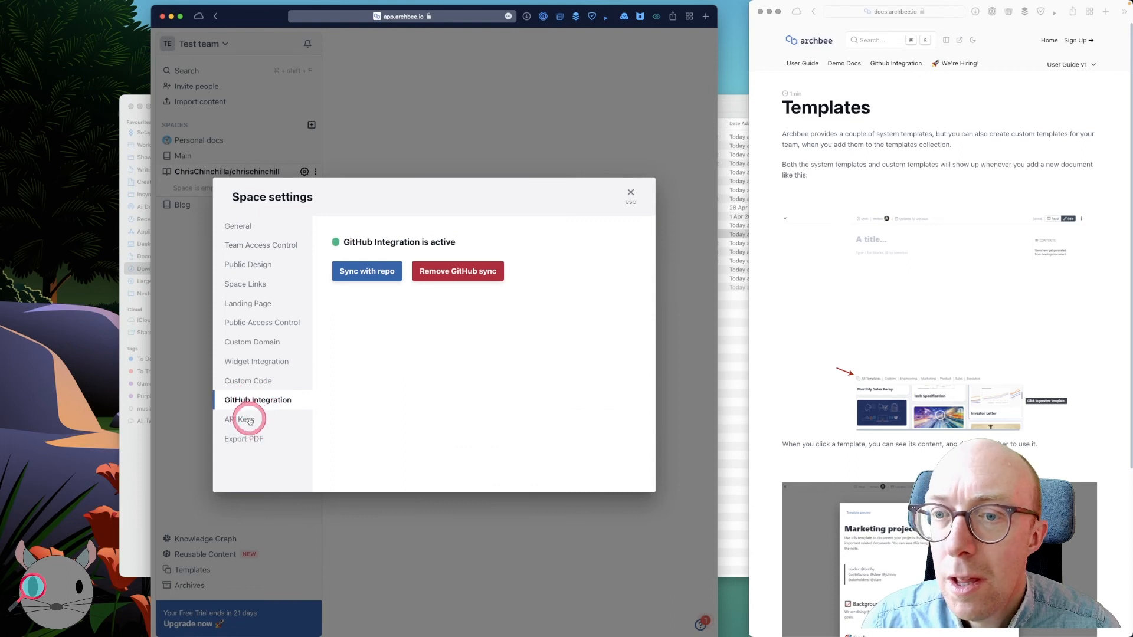
{"action": "left_click", "coordinate": [245, 419]}
{"action": "left_click", "coordinate": [600, 188]}
{"action": "left_click", "coordinate": [630, 192]}
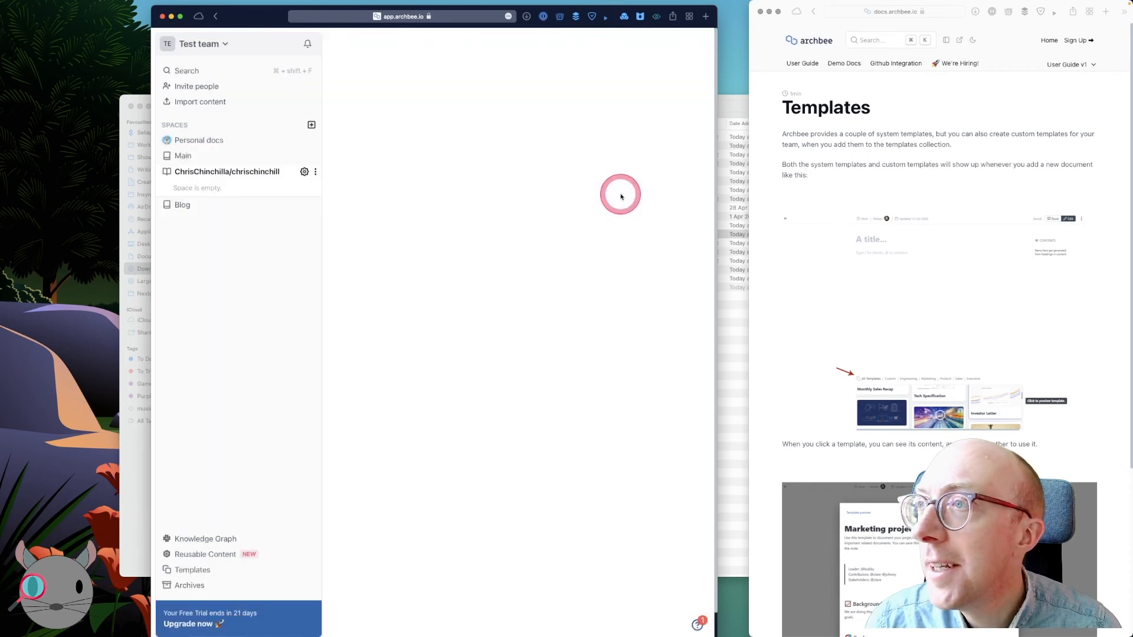
Switch to the Archbee docs window and open the Github Integration section
{"action": "left_click", "coordinate": [864, 43]}
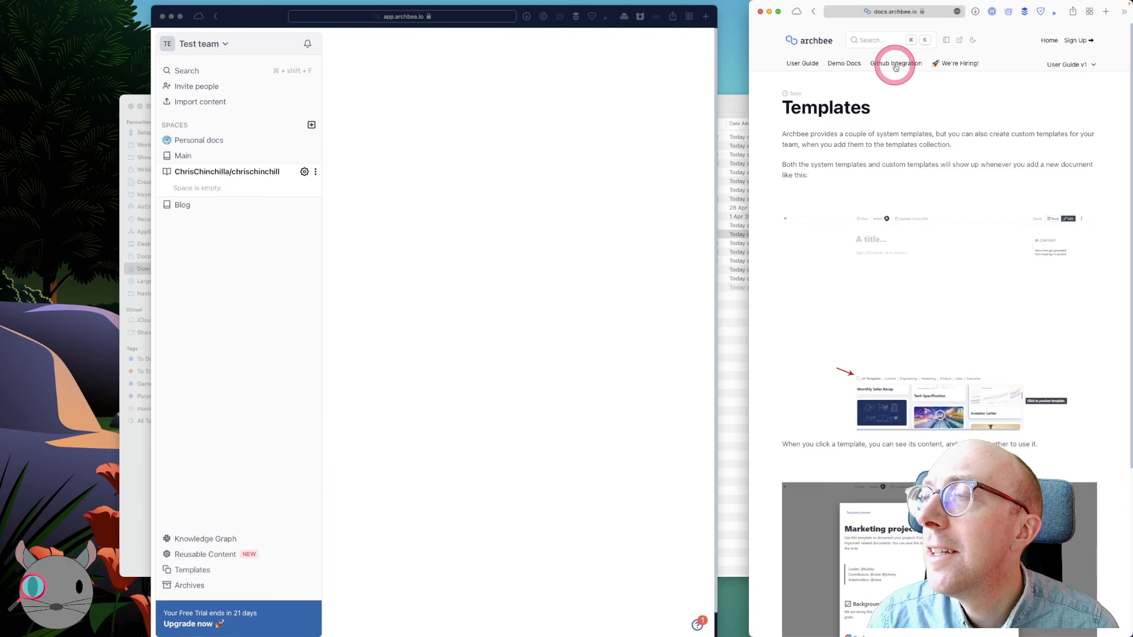
{"action": "left_click", "coordinate": [896, 65]}
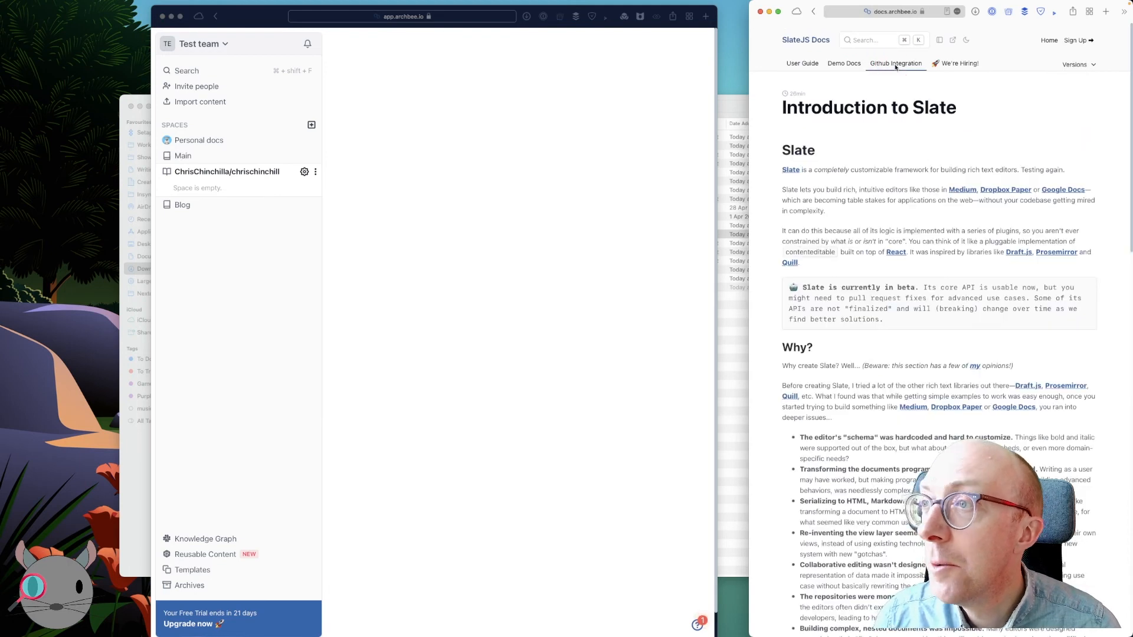
Search the docs for "github" and open the GitHub (beta) article
{"action": "left_click", "coordinate": [862, 41]}
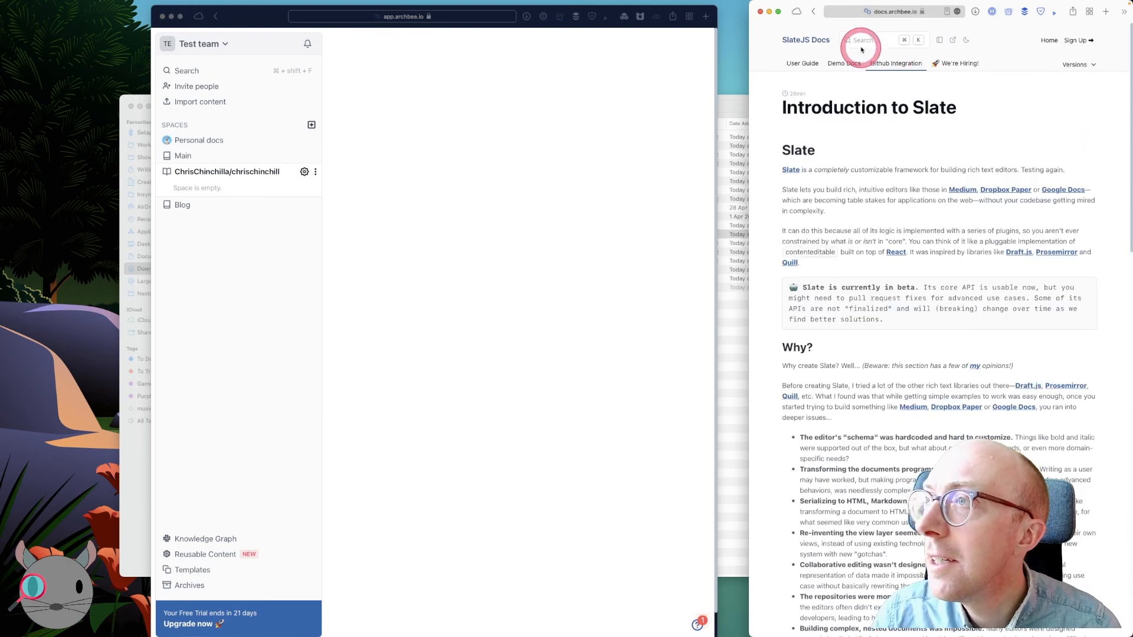
{"action": "type", "text": "github"}
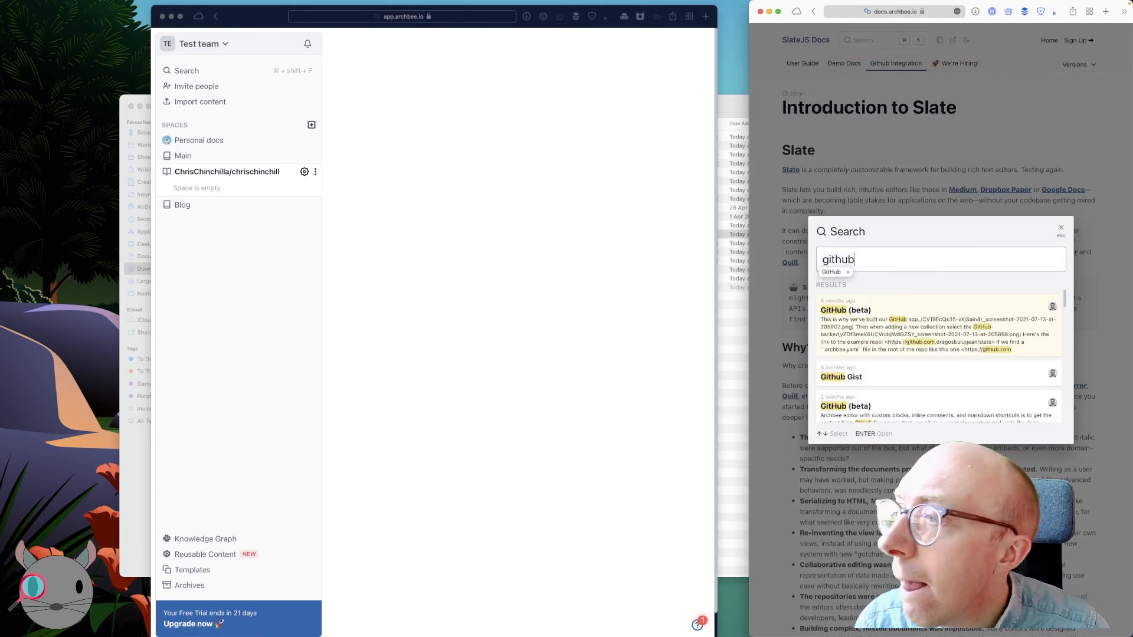
{"action": "left_click", "coordinate": [941, 325]}
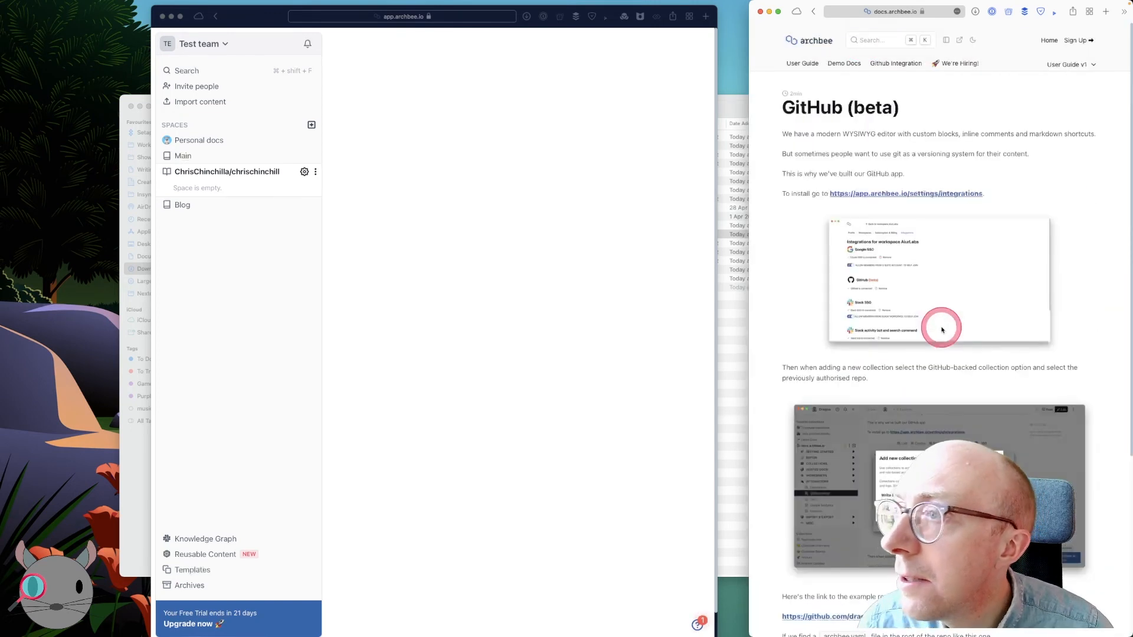
Read through the GitHub (beta) article, open its linked example .archbee.yaml file on GitHub, and highlight the root and structure lines
{"action": "scroll", "coordinate": [942, 330], "scroll_direction": "down", "scroll_amount": 5}
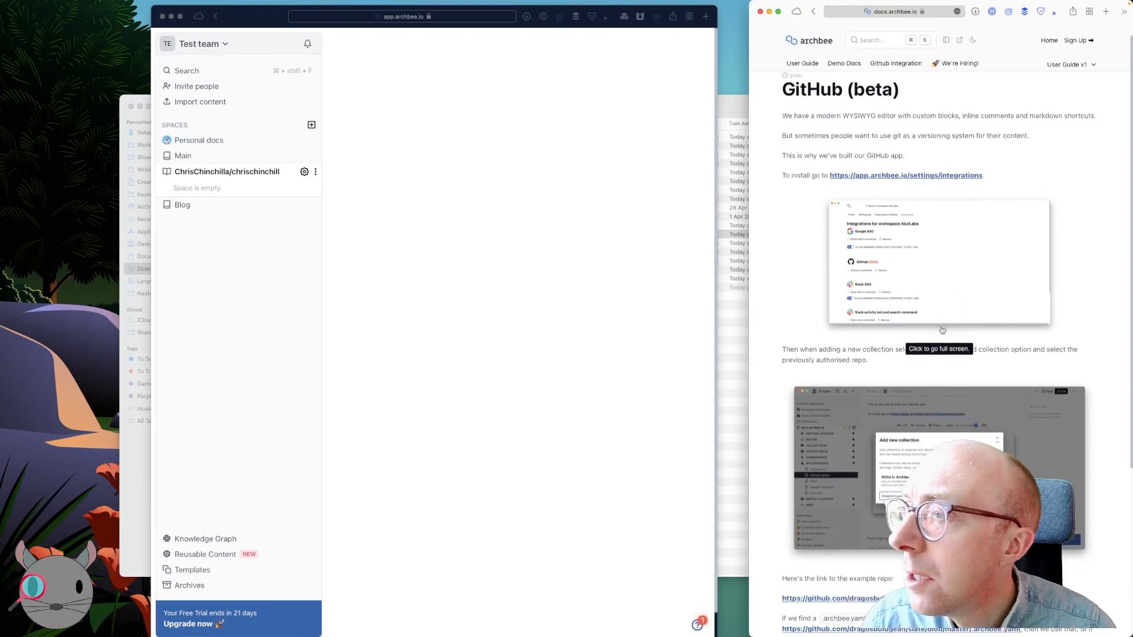
{"action": "scroll", "coordinate": [942, 330], "scroll_direction": "down", "scroll_amount": 3}
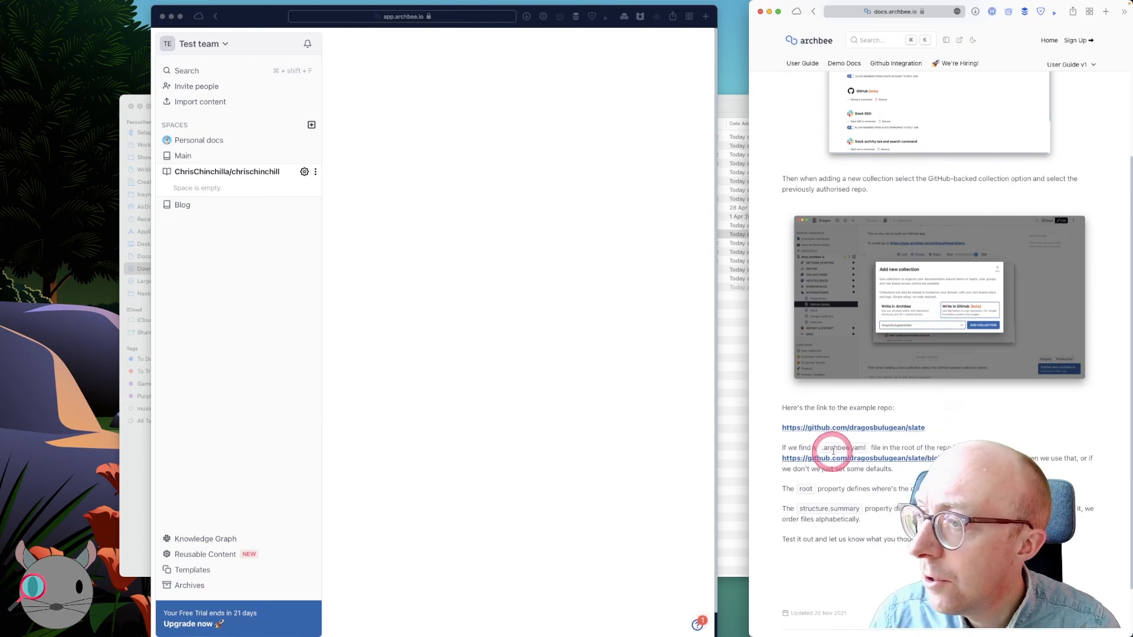
{"action": "left_click", "coordinate": [929, 459]}
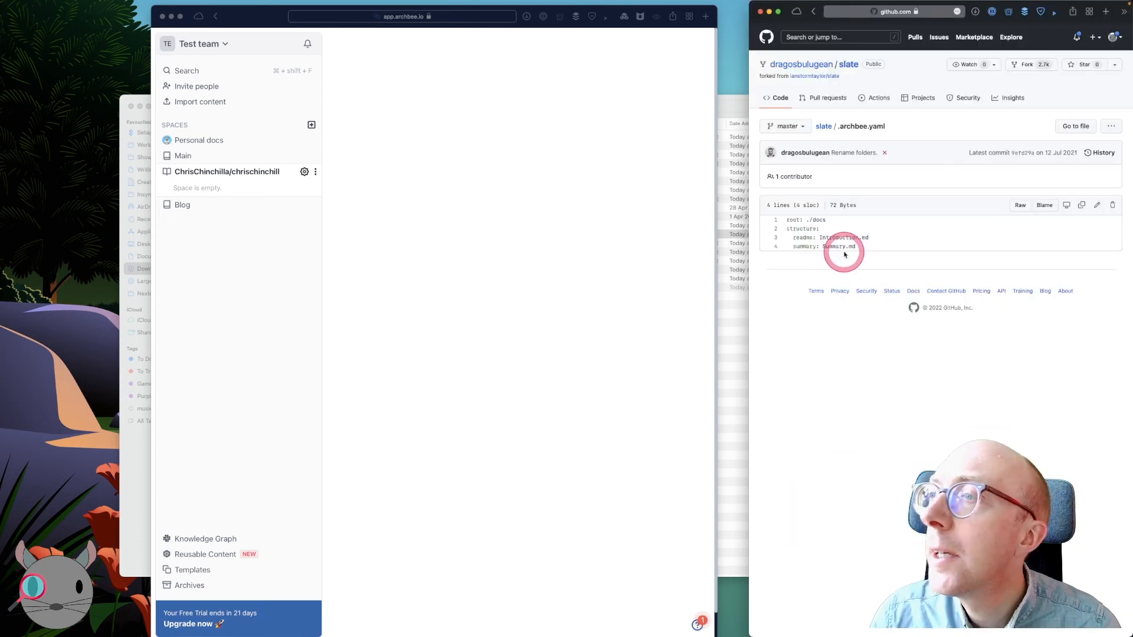
{"action": "left_click_drag", "start_coordinate": [832, 258], "coordinate": [788, 219]}
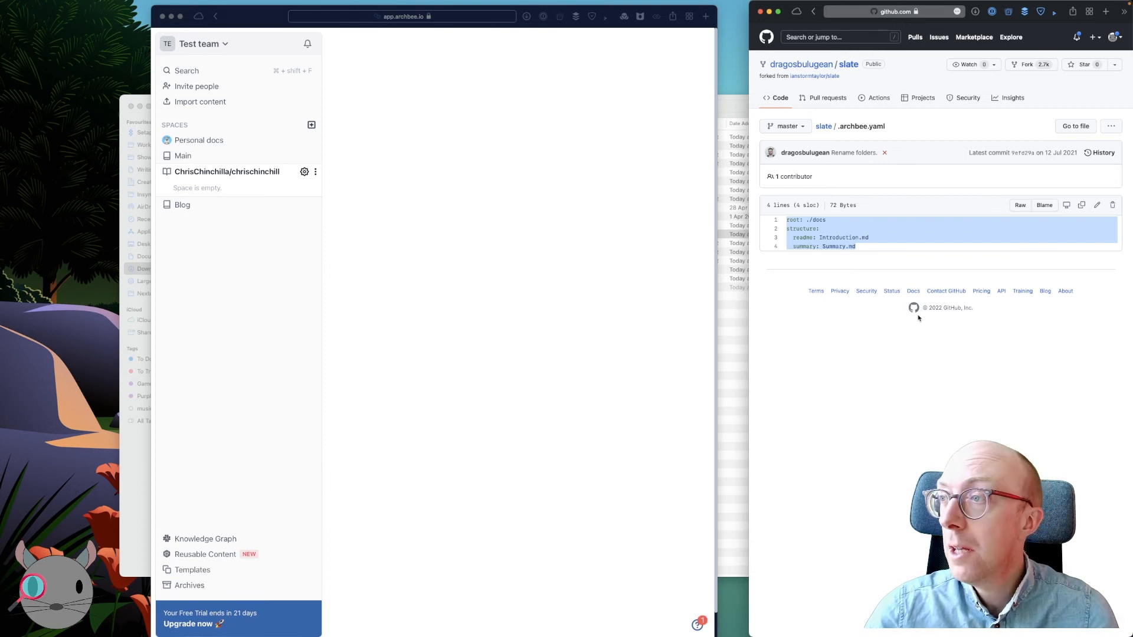
Close the GitHub example window and the file browser window behind it, and return to the Archbee workspace
{"action": "left_click", "coordinate": [349, 220]}
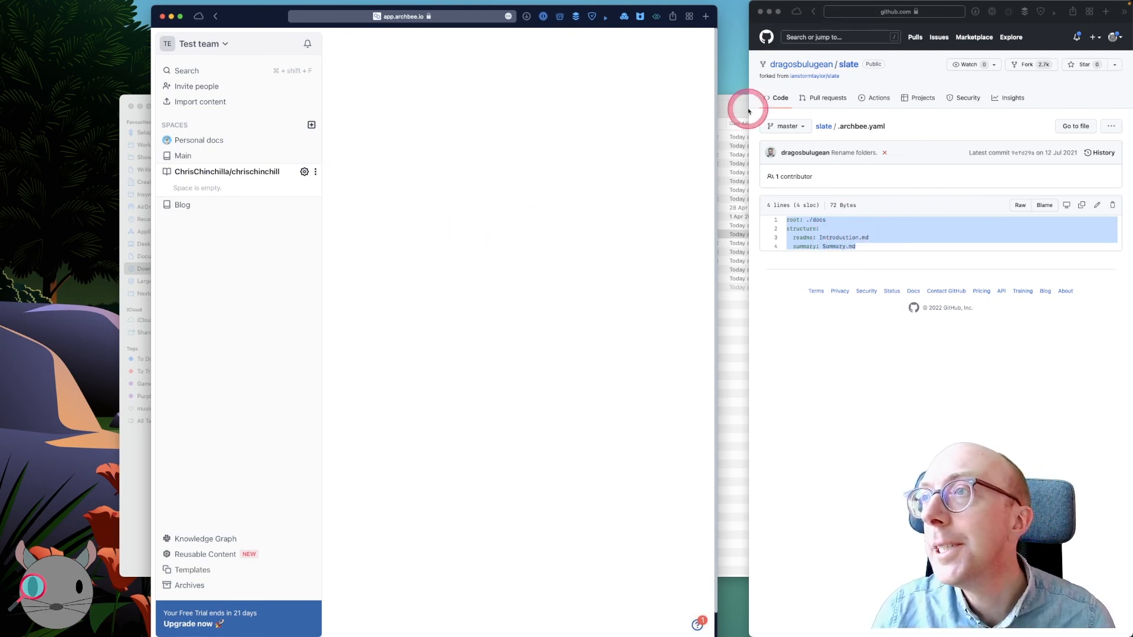
{"action": "left_click", "coordinate": [761, 11]}
{"action": "left_click", "coordinate": [753, 99]}
{"action": "key", "text": "super+w"}
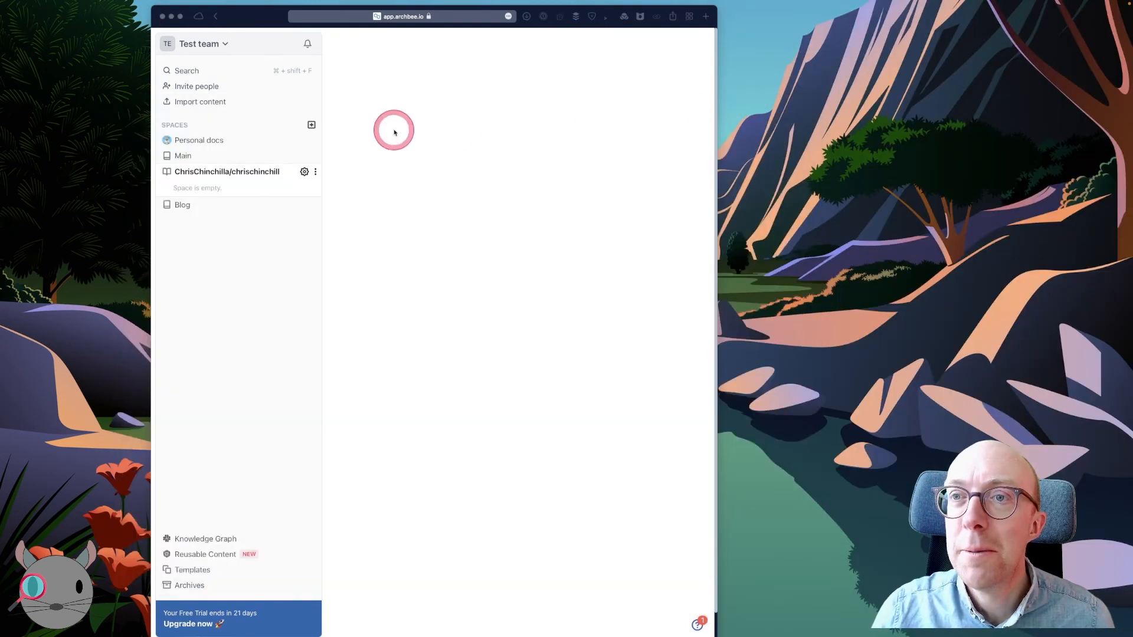
{"action": "left_click", "coordinate": [394, 131]}
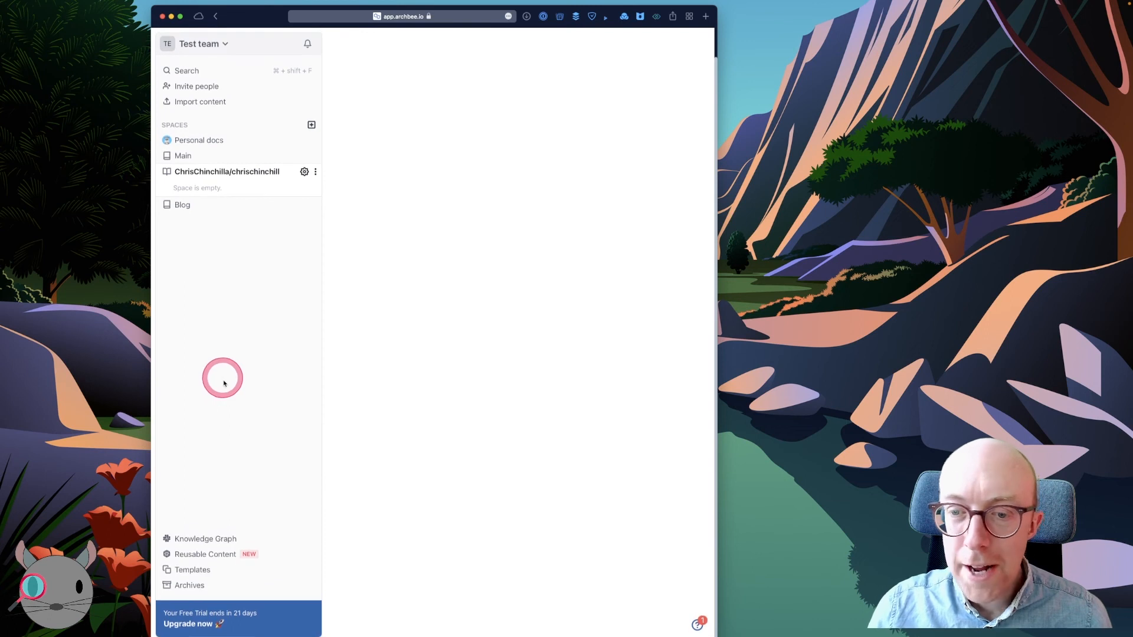
Load the Archbee marketing site at archbee.io in place of the workspace
{"action": "left_click", "coordinate": [407, 17]}
{"action": "type", "text": "archbee.io"}
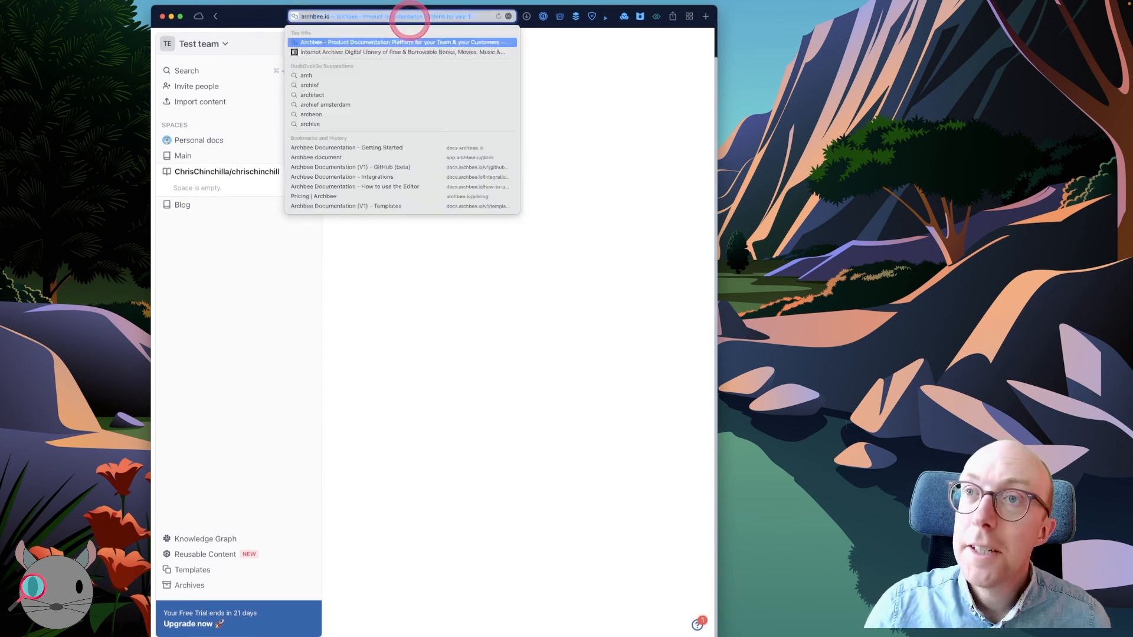
{"action": "key", "text": "Return"}
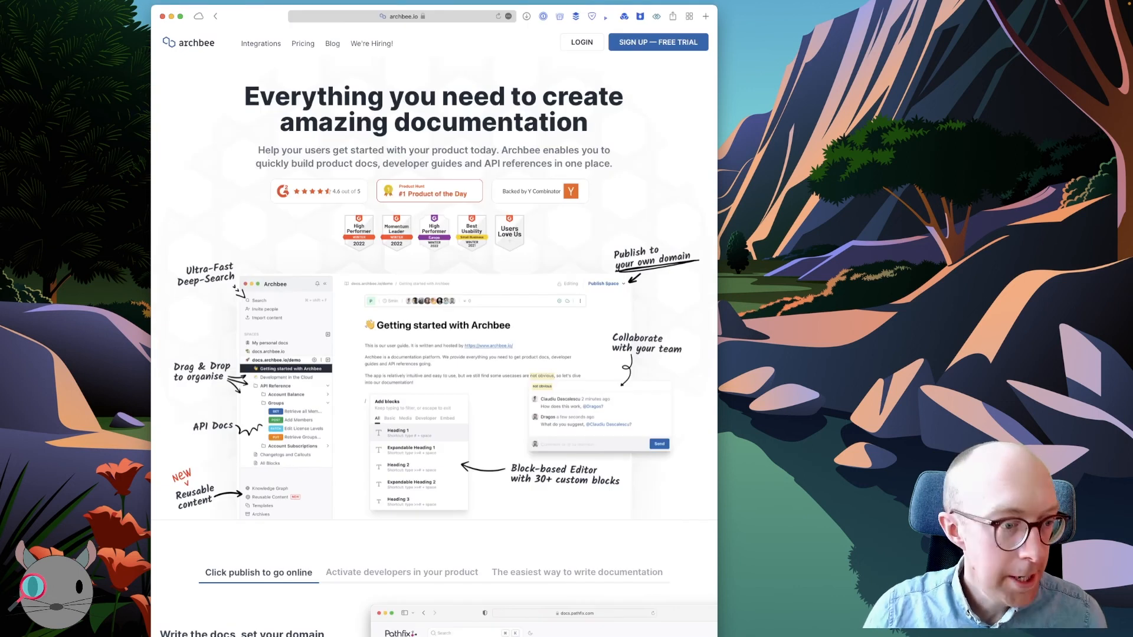